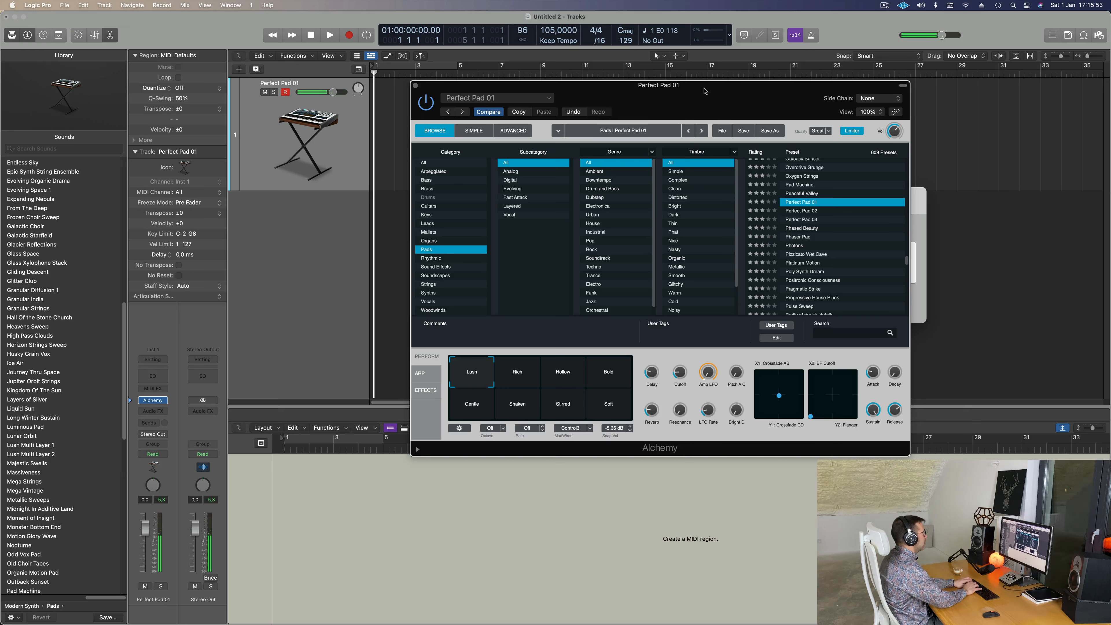
# Set the cycle range from bar 1 to bar 9 and record an eight-bar part on the Perfect Pad 01 track
pyautogui.click(422, 64)
pyautogui.moveTo(455, 65); pyautogui.dragTo(538, 78)
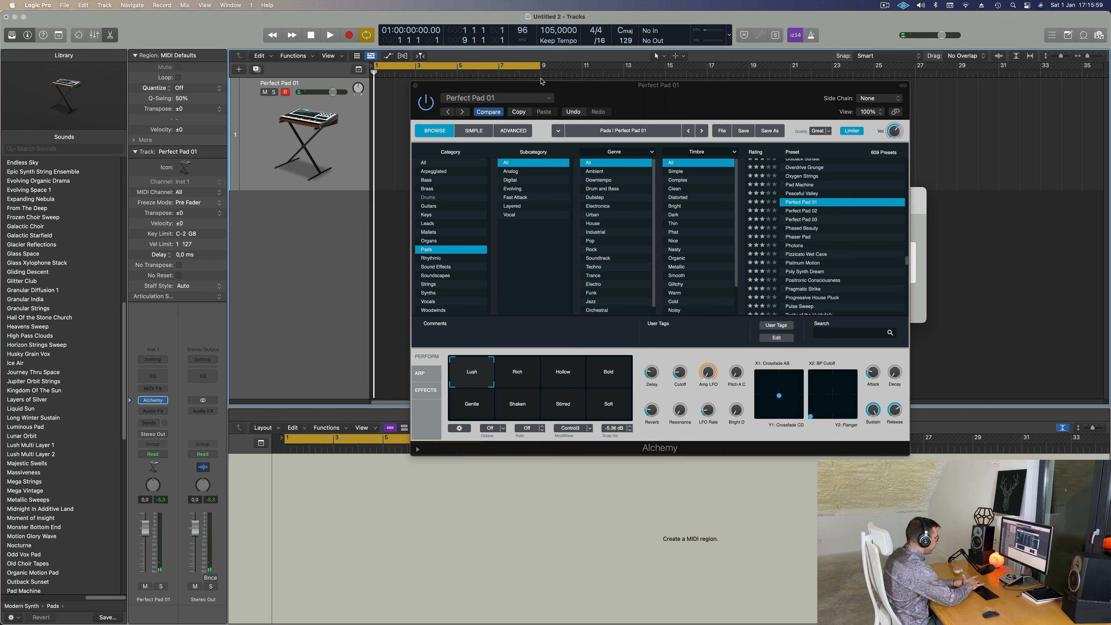
pyautogui.press('r')
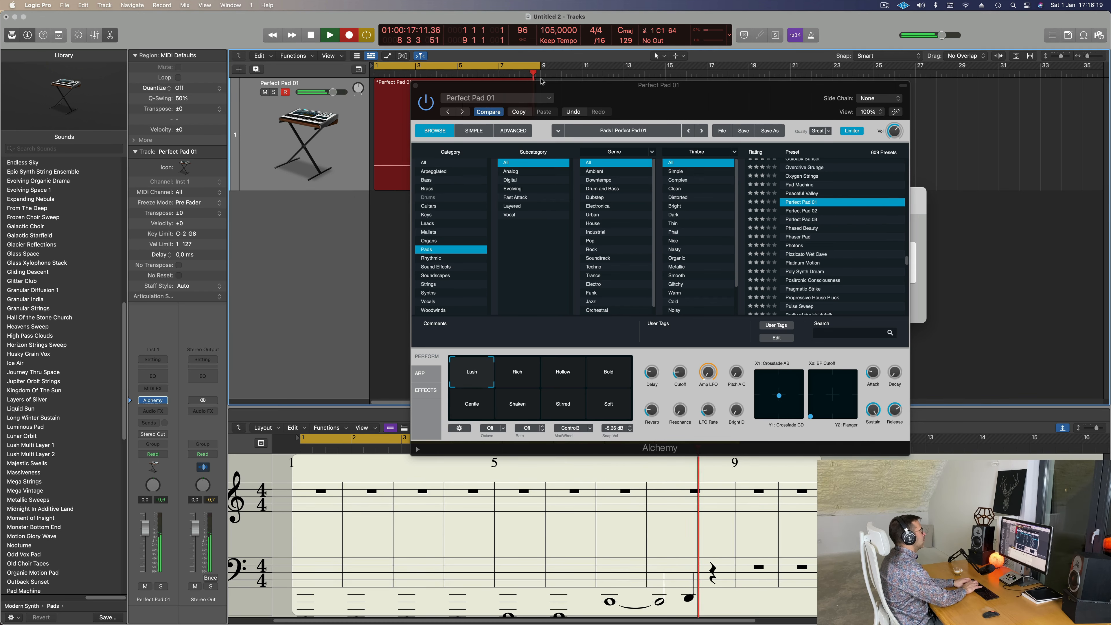
pyautogui.press('space')
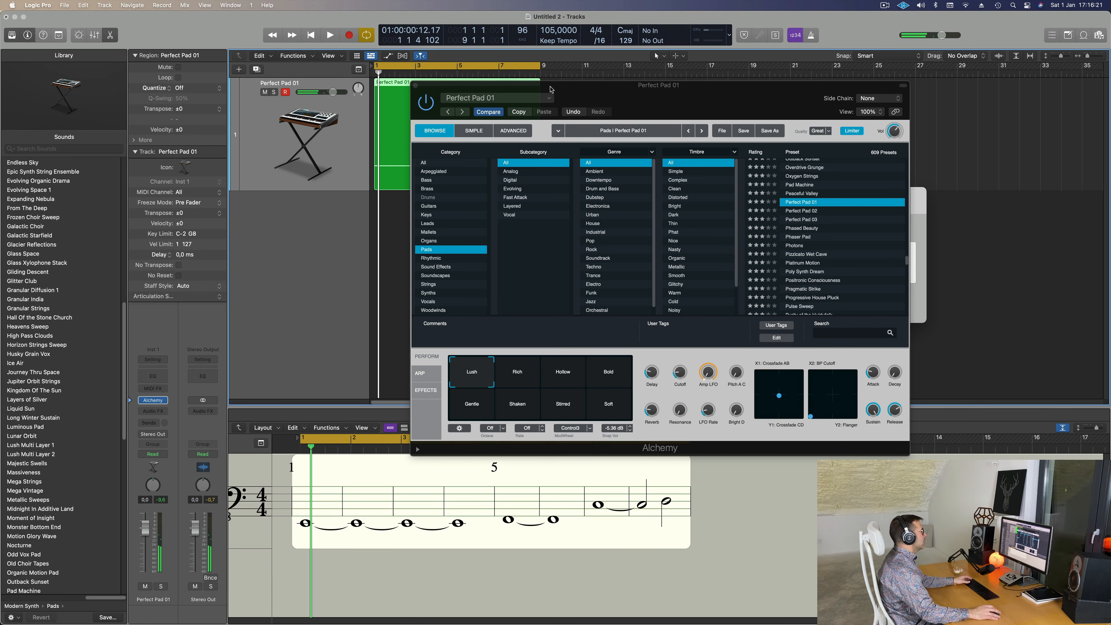
# Move the Alchemy window aside, open the recorded pad region in the Piano Roll and select all its notes
pyautogui.moveTo(550, 90); pyautogui.dragTo(856, 127)
pyautogui.press('super+k')
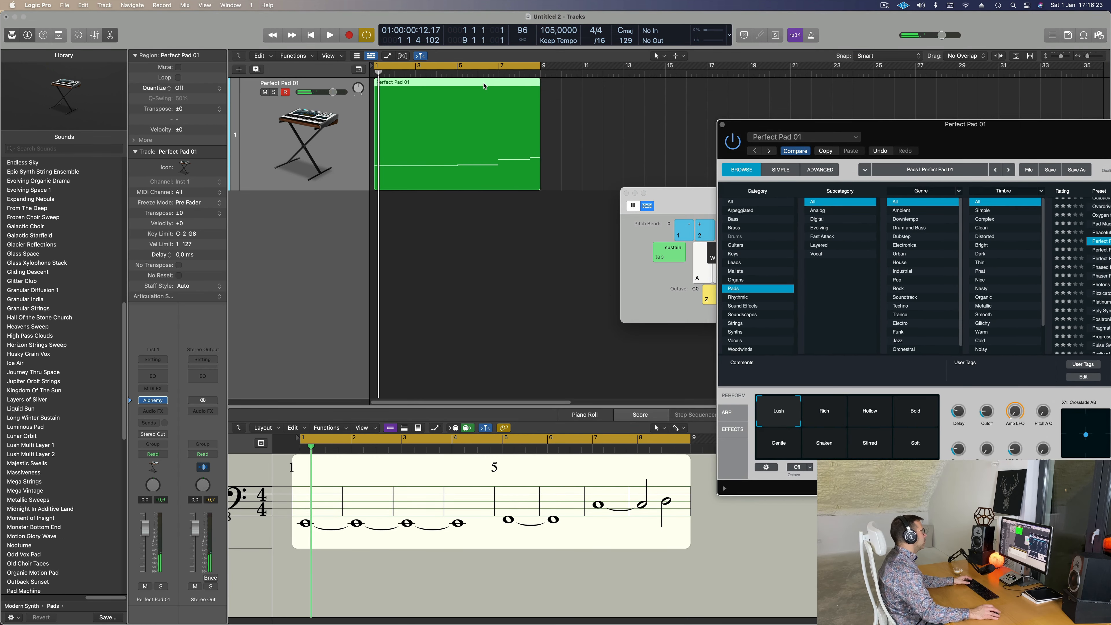
pyautogui.doubleClick(484, 85)
pyautogui.scroll(-3, 479, 551)
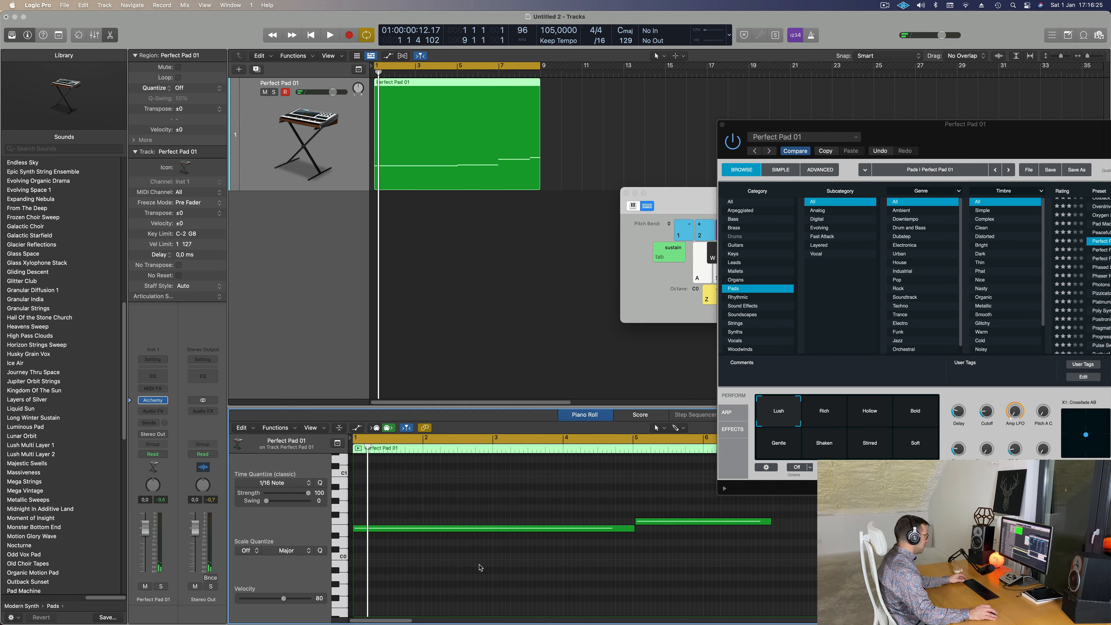
pyautogui.press('super+a')
pyautogui.scroll(-5, 603, 585)
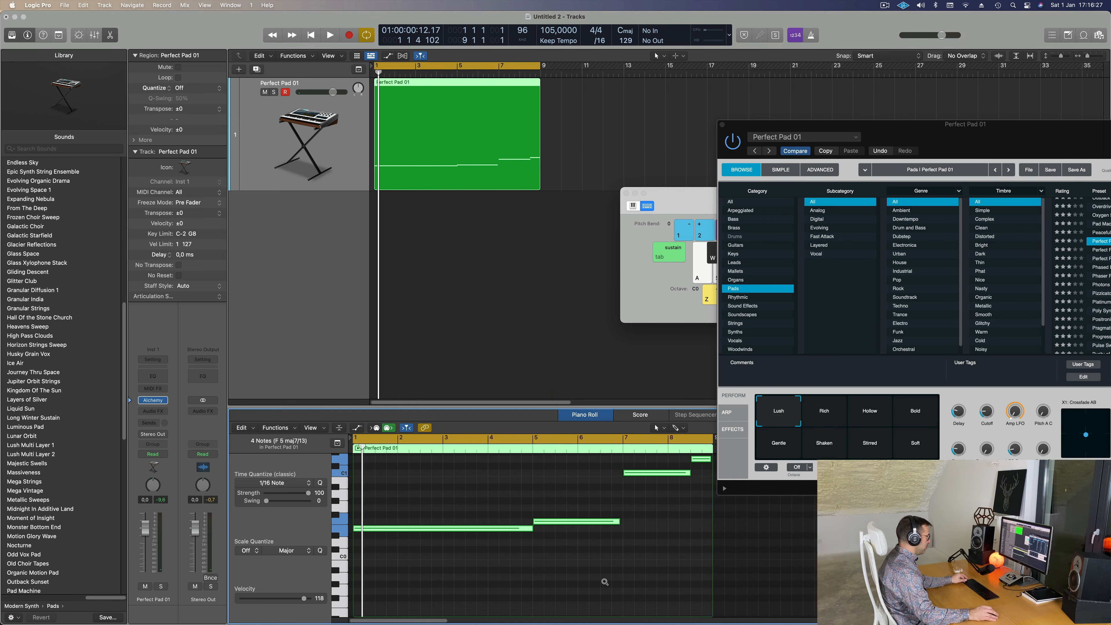
# Select only the note starting at bar 5 and play the region, moving the Alchemy window clear of that note
pyautogui.scroll(5, 532, 553)
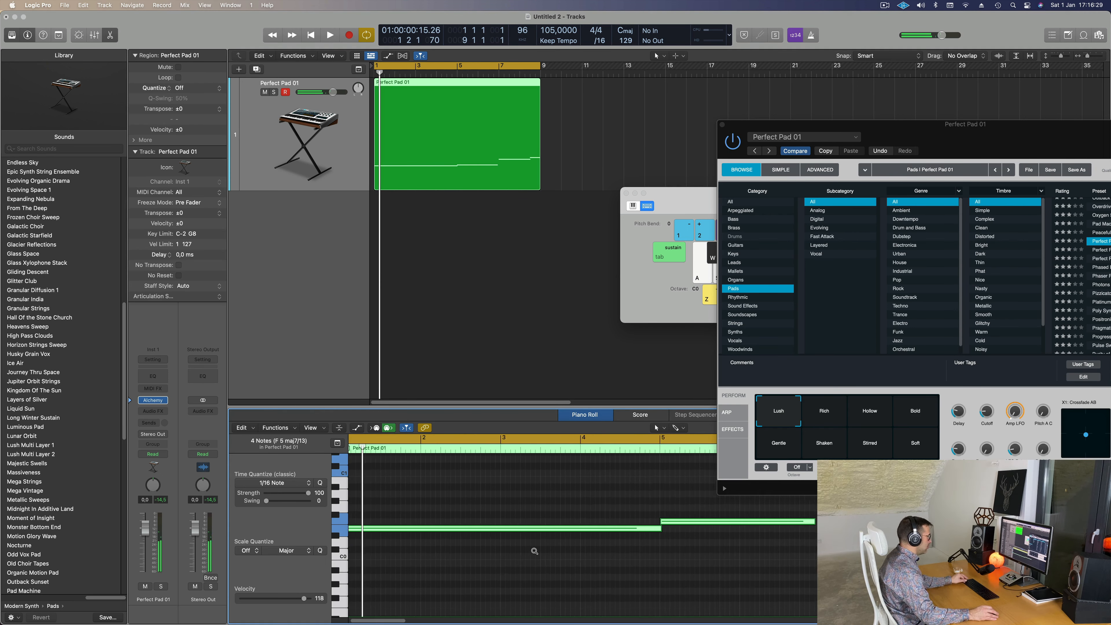
pyautogui.scroll(-1, 735, 557)
pyautogui.hscroll(-1, 737, 555)
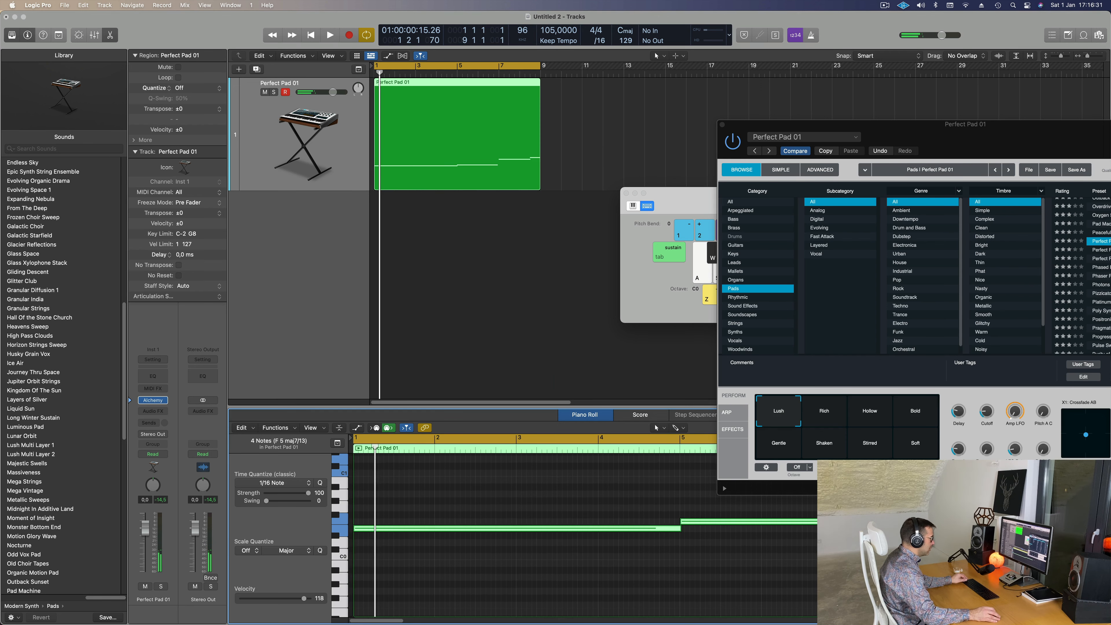
pyautogui.click(736, 555)
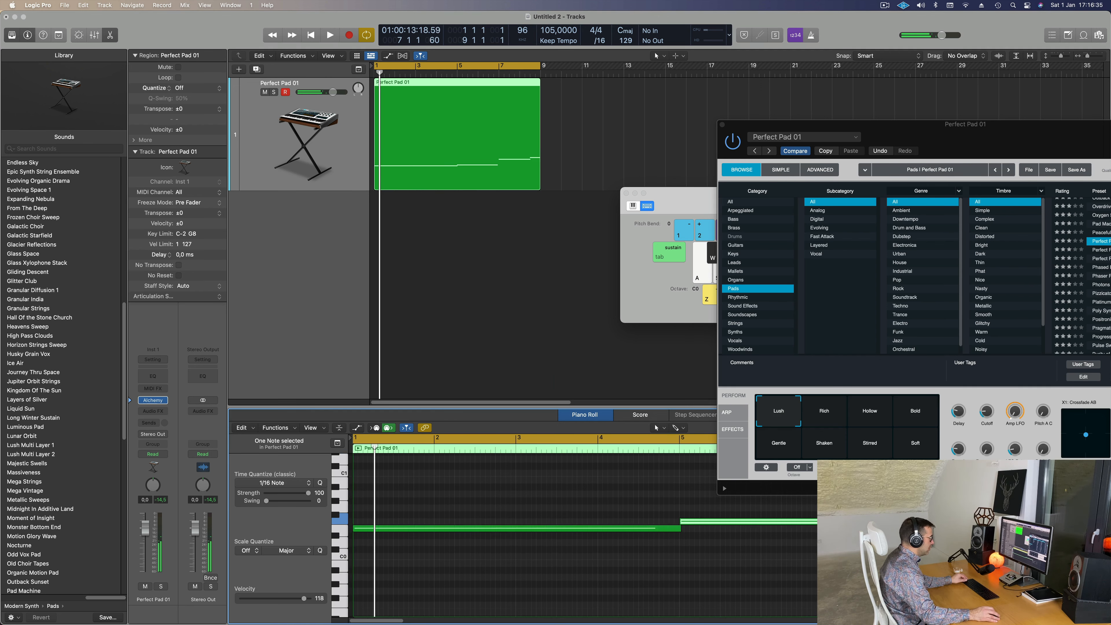
pyautogui.press('space')
pyautogui.moveTo(1013, 137); pyautogui.dragTo(649, 581)
pyautogui.scroll(-1, 555, 298)
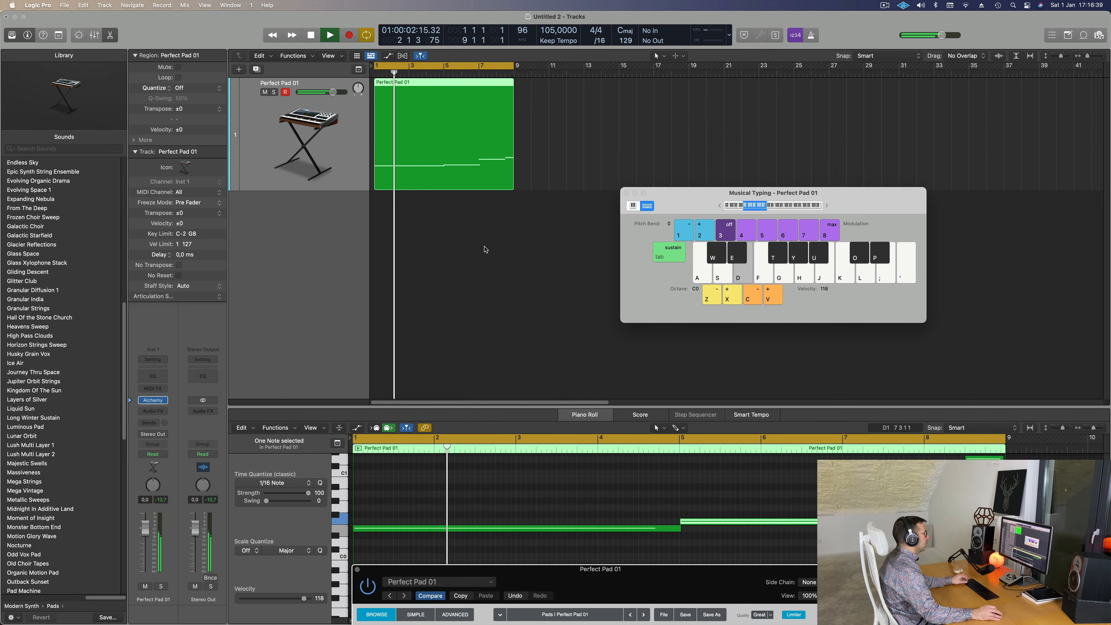
pyautogui.moveTo(648, 577); pyautogui.dragTo(347, 155)
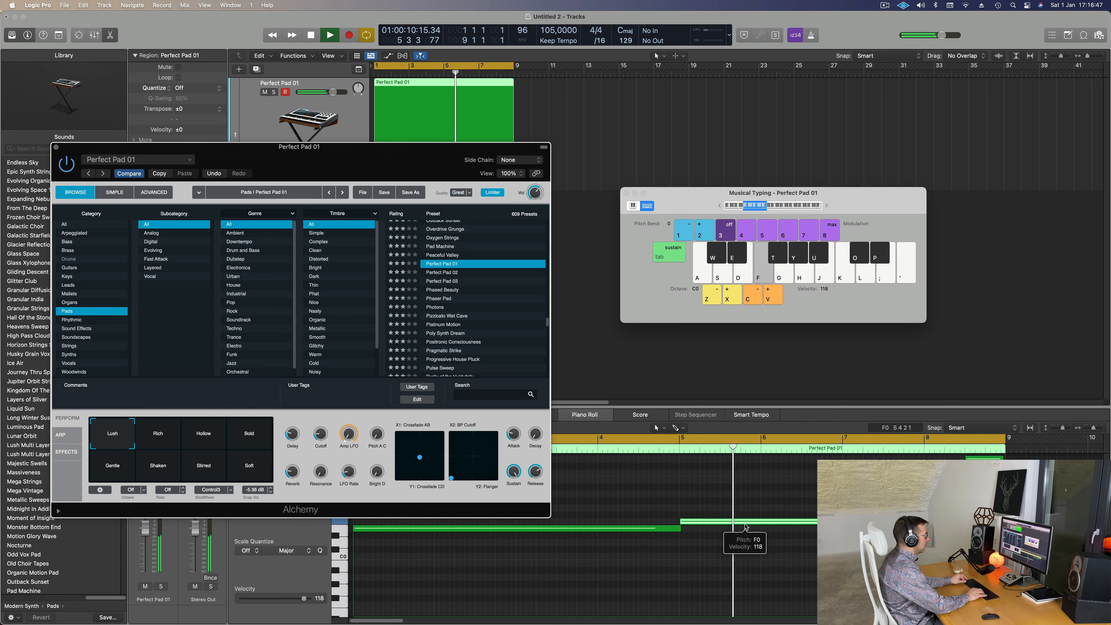
pyautogui.press('Up')
pyautogui.press('Up')
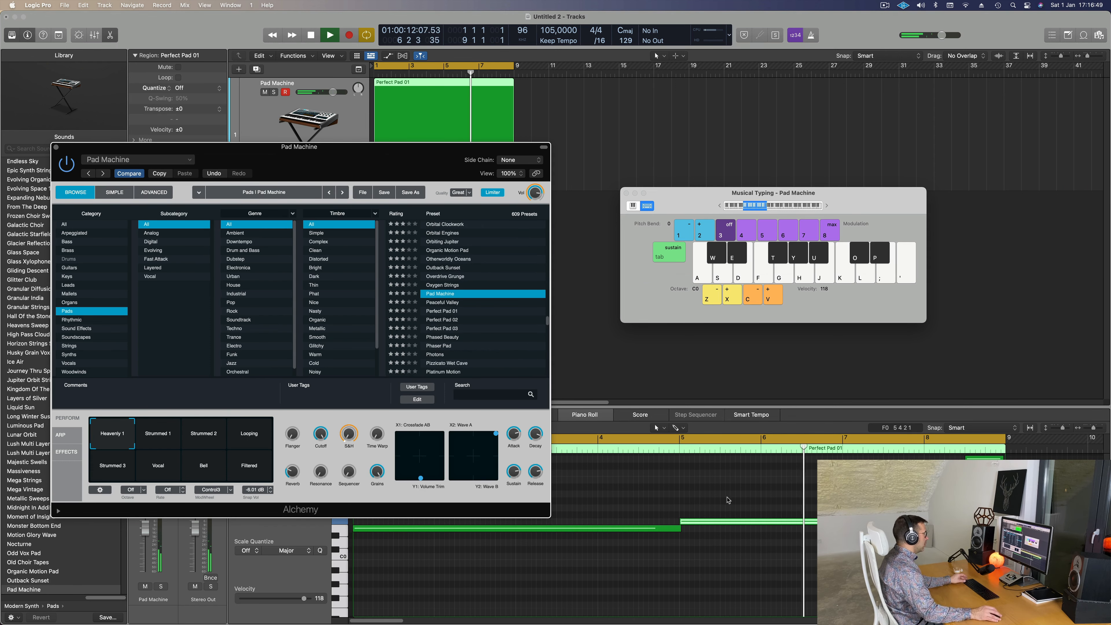
pyautogui.press('k')
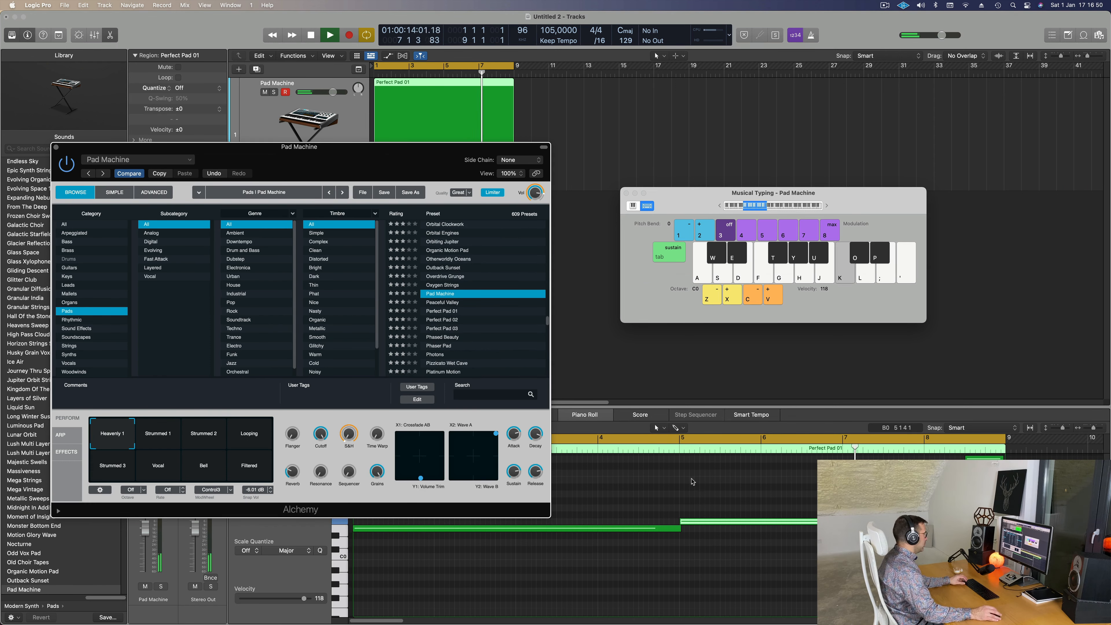
pyautogui.click(446, 312)
# Move the Alchemy window off the note starting at bar 5 and transpose that note up two semitones
pyautogui.moveTo(383, 164); pyautogui.dragTo(450, 150)
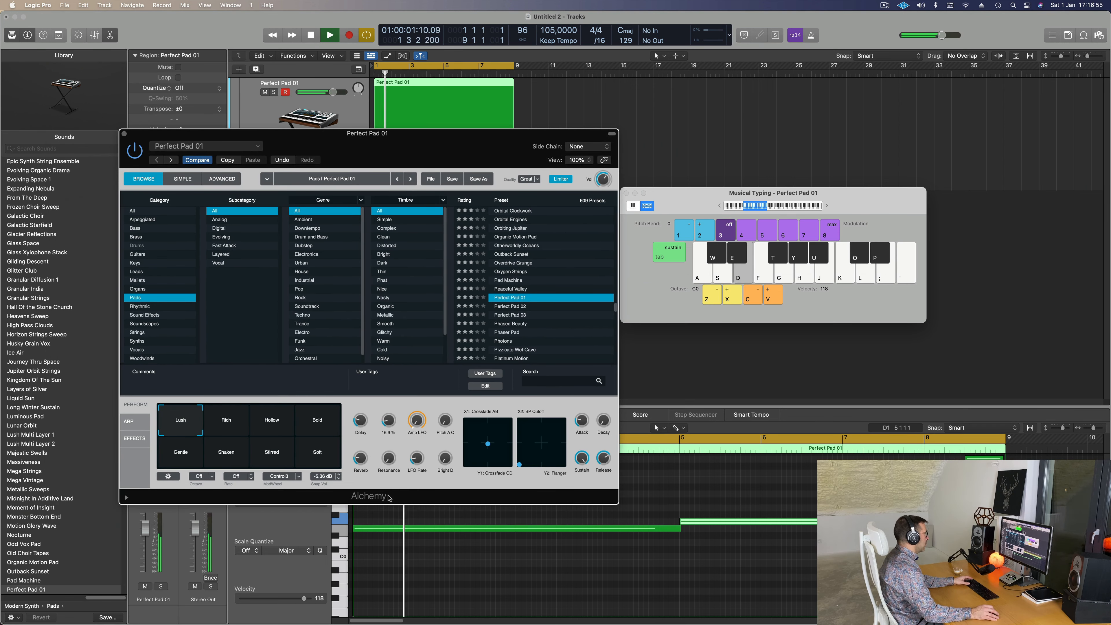
pyautogui.moveTo(450, 154); pyautogui.dragTo(253, 202)
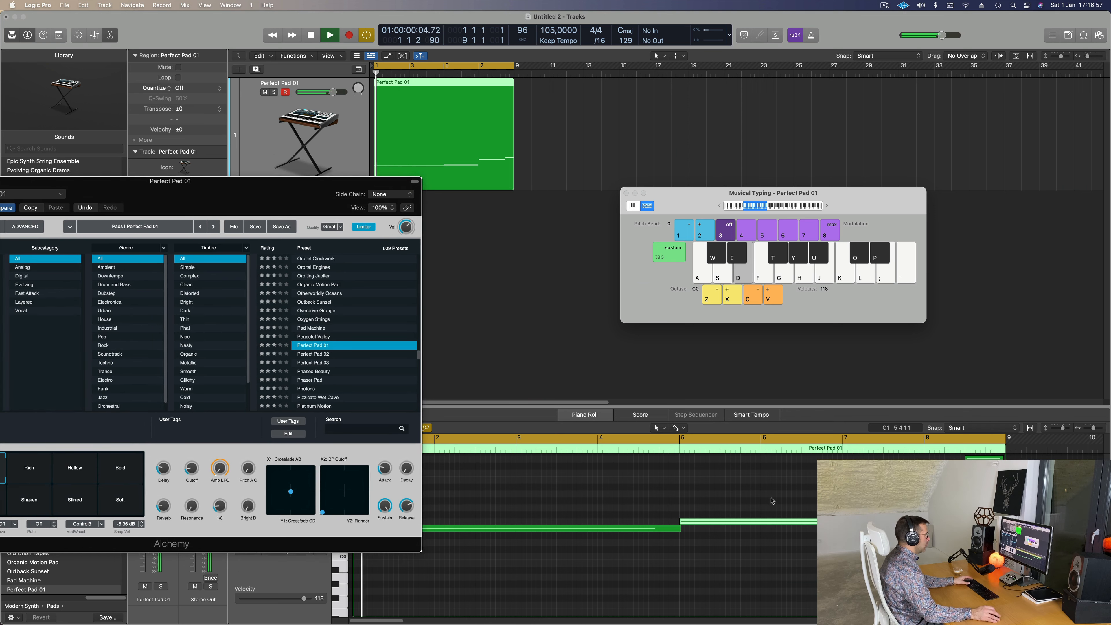
pyautogui.hotkey('alt', 'Up')
pyautogui.hotkey('alt', 'Up')
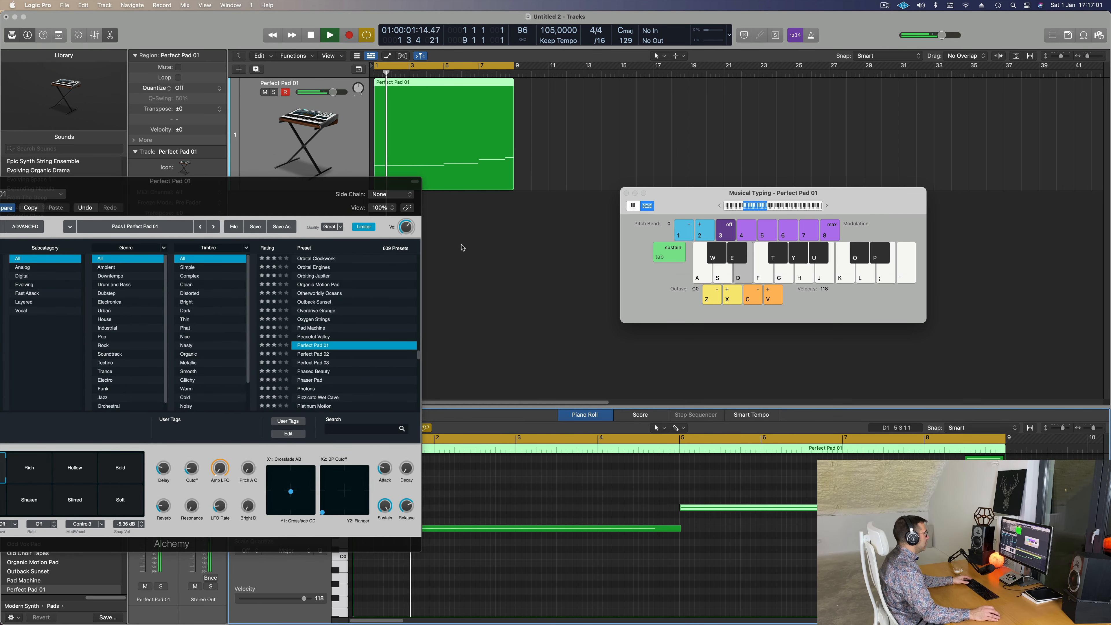
# Remove the short last note at bar 8 and extend the note starting at bar 7 to the region's end
pyautogui.moveTo(303, 197); pyautogui.dragTo(500, 132)
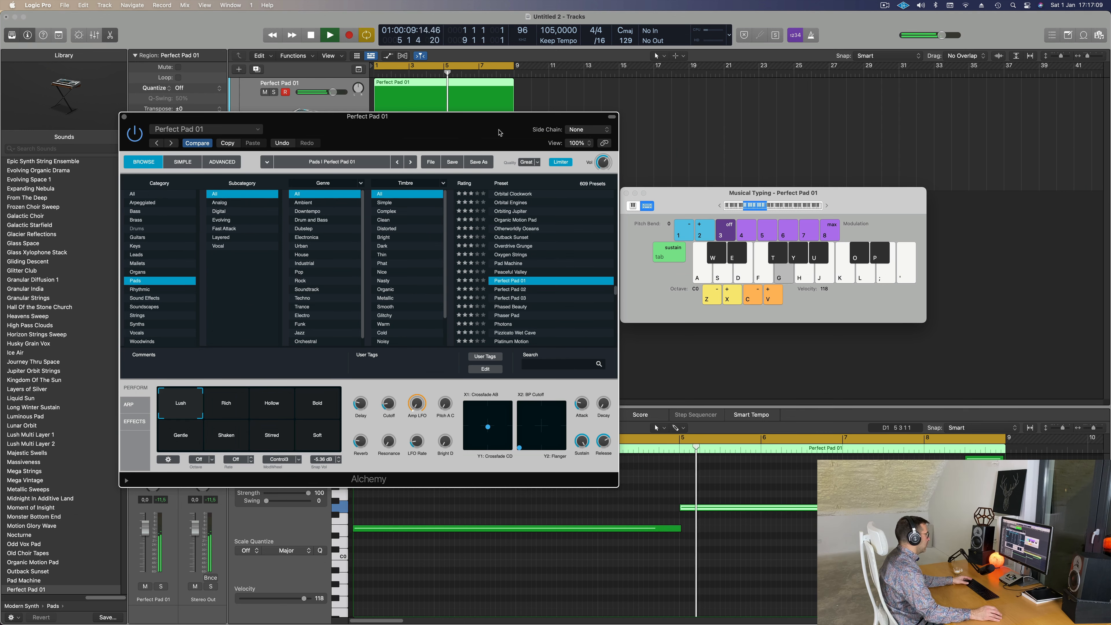
pyautogui.moveTo(507, 132); pyautogui.dragTo(554, 191)
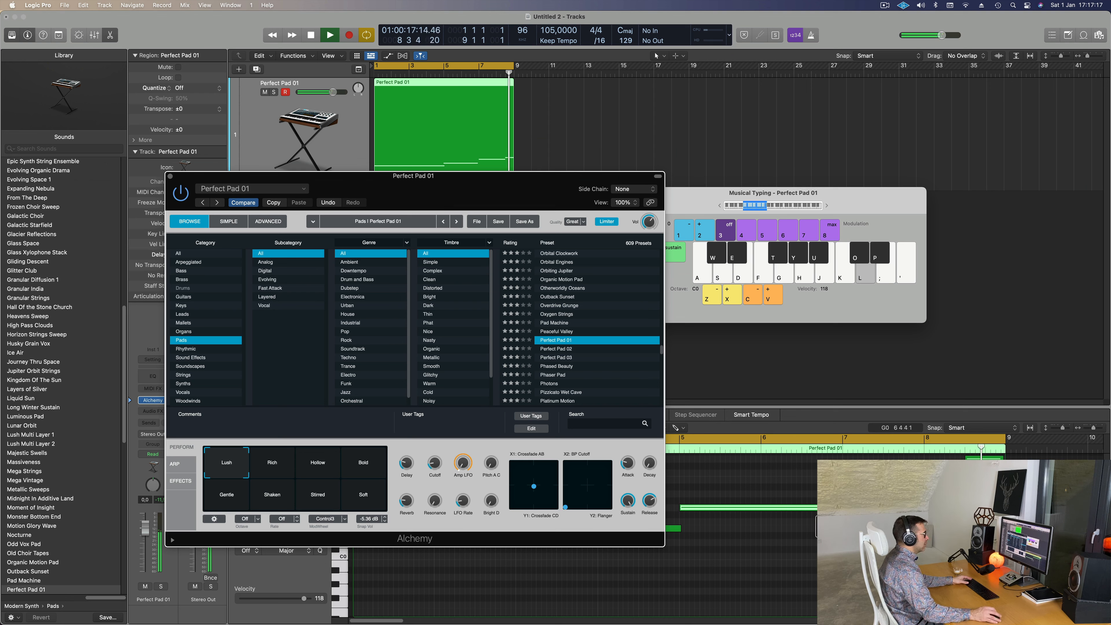
pyautogui.moveTo(839, 507); pyautogui.dragTo(846, 507)
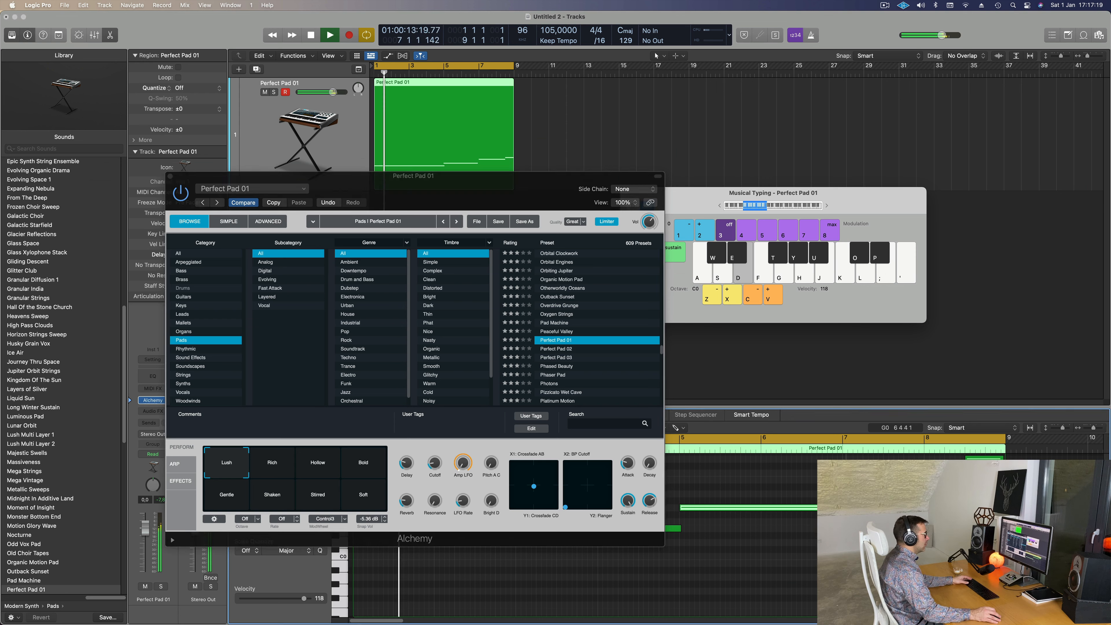
pyautogui.press('space')
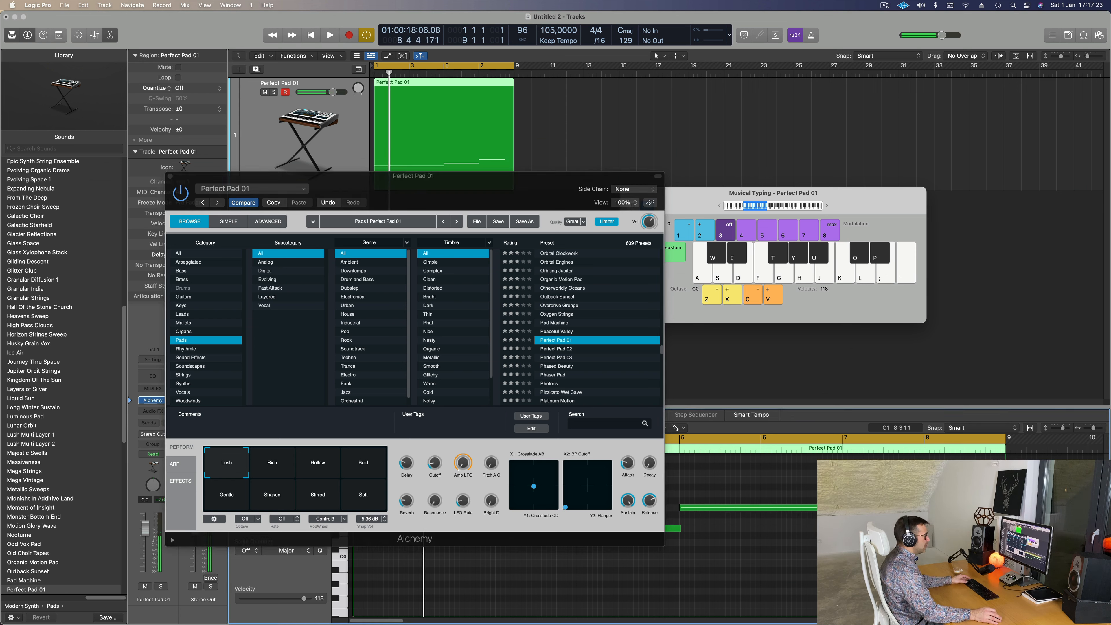
# Set Alchemy's Cutoff to 100 %, play the region from the start and close the plugin window
pyautogui.moveTo(497, 189); pyautogui.dragTo(709, 245)
pyautogui.press('space')
pyautogui.press('space')
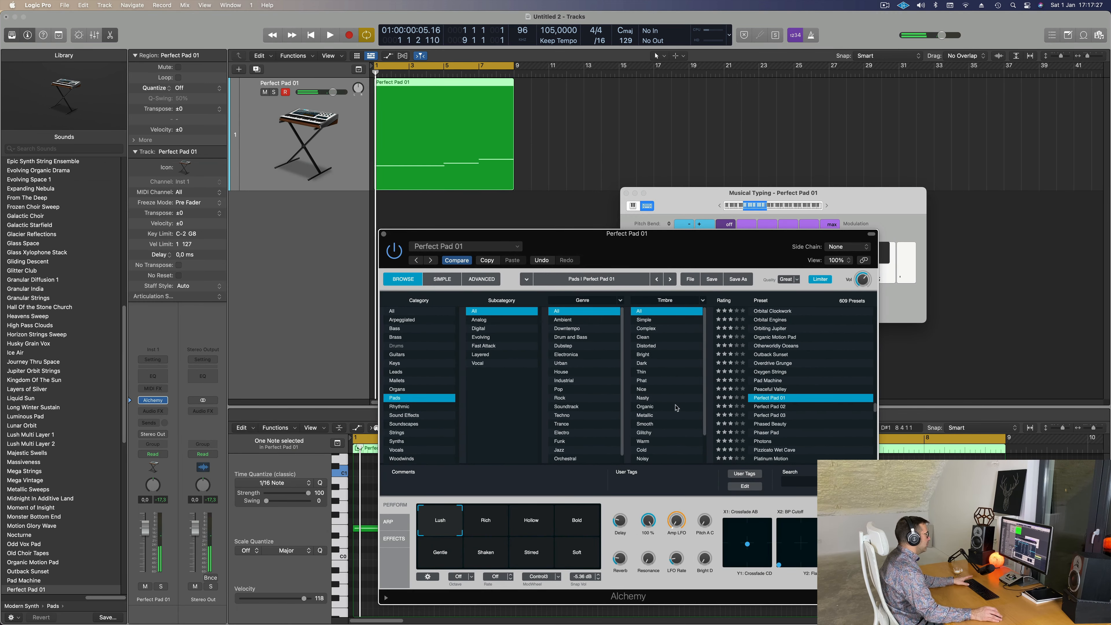
pyautogui.press('space')
pyautogui.moveTo(476, 234); pyautogui.dragTo(447, 224)
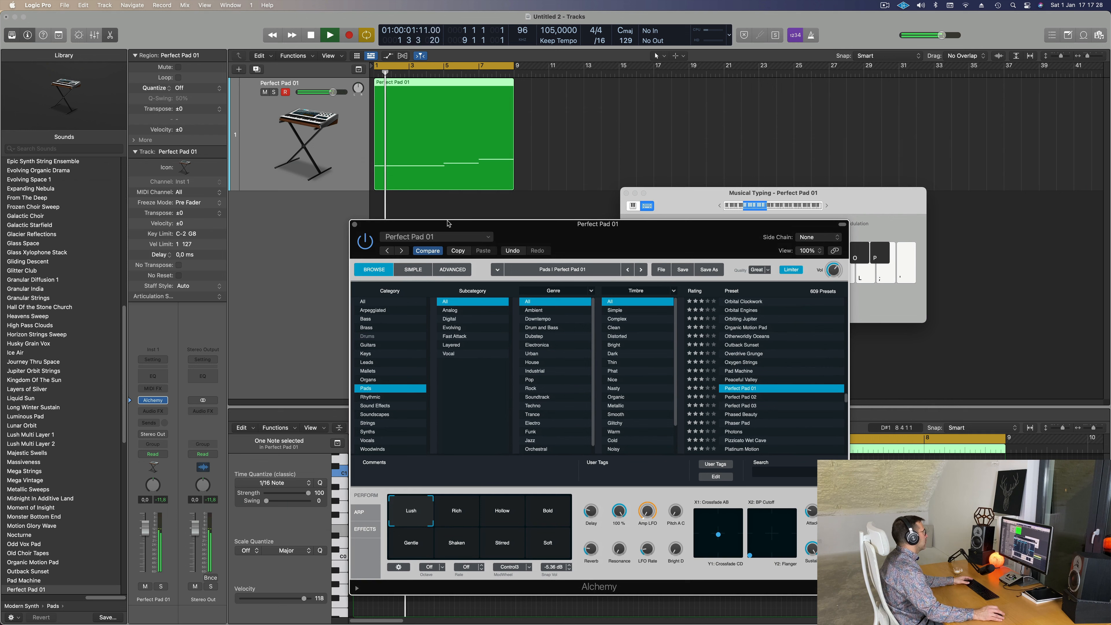
pyautogui.click(354, 223)
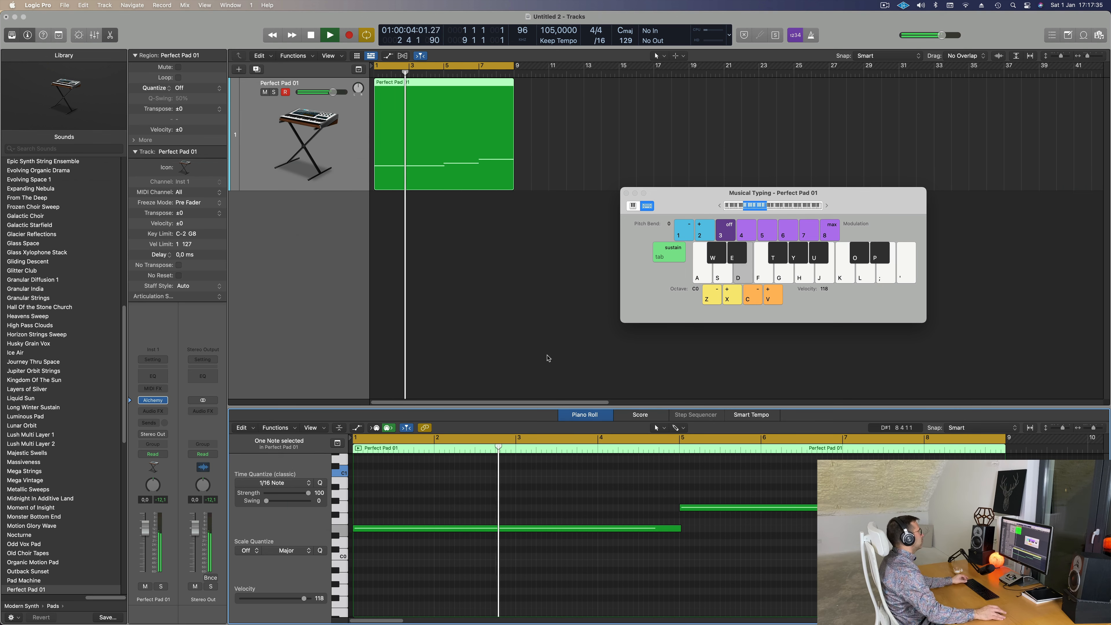
# Play the edited pad region briefly and extend the cycle range to bar 33
pyautogui.hscroll(-2, 458, 280)
pyautogui.press('space')
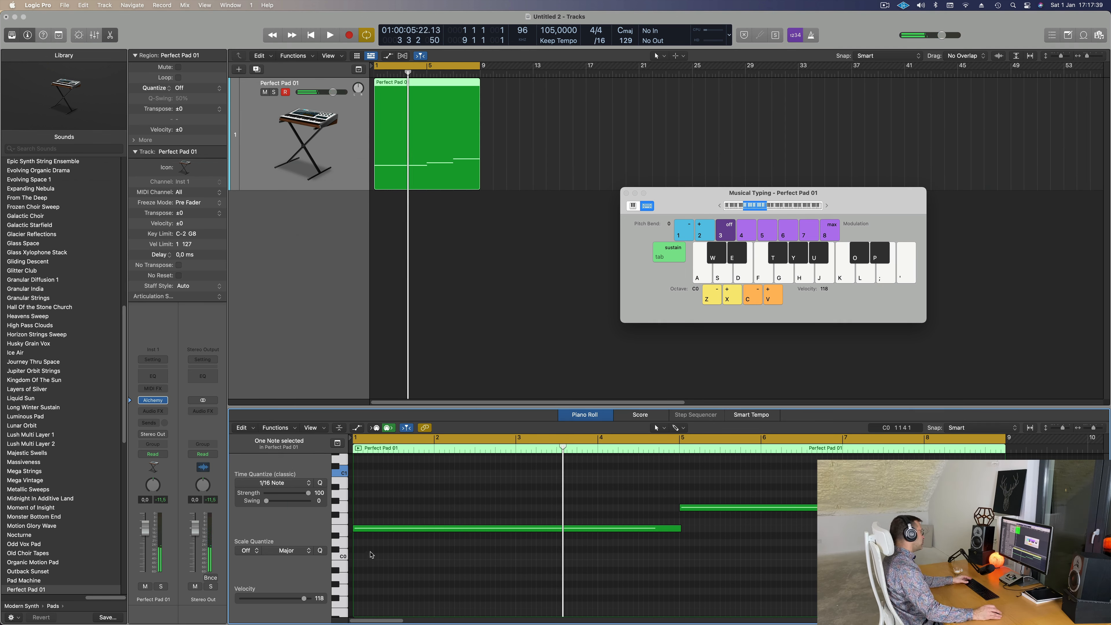
pyautogui.press('space')
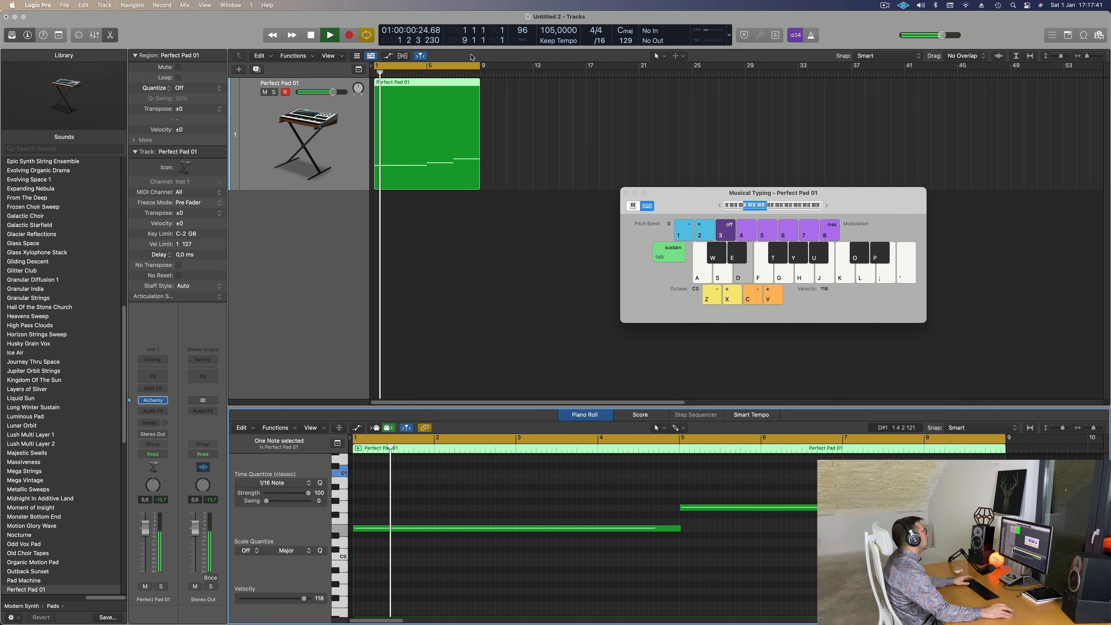
pyautogui.press('space')
pyautogui.moveTo(481, 65); pyautogui.dragTo(797, 90)
# Repeat the pad region three times to fill bars 1 to 33 and play the result from the start
pyautogui.click(427, 128)
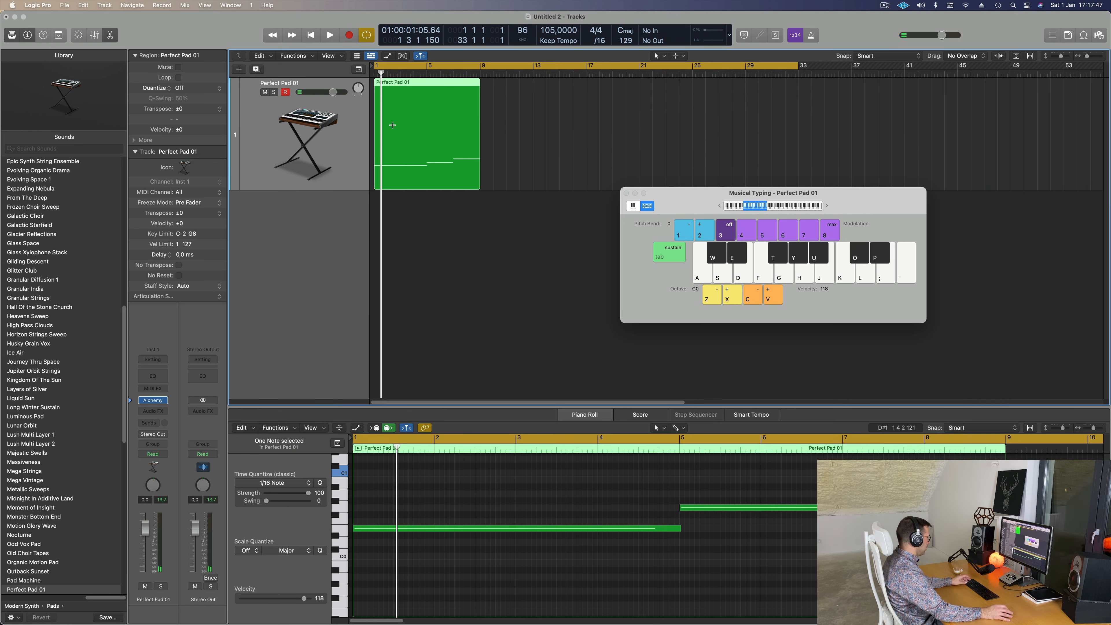
pyautogui.press('super+r')
pyautogui.press('super+r')
pyautogui.press('super+r')
pyautogui.press('space')
pyautogui.click(328, 122)
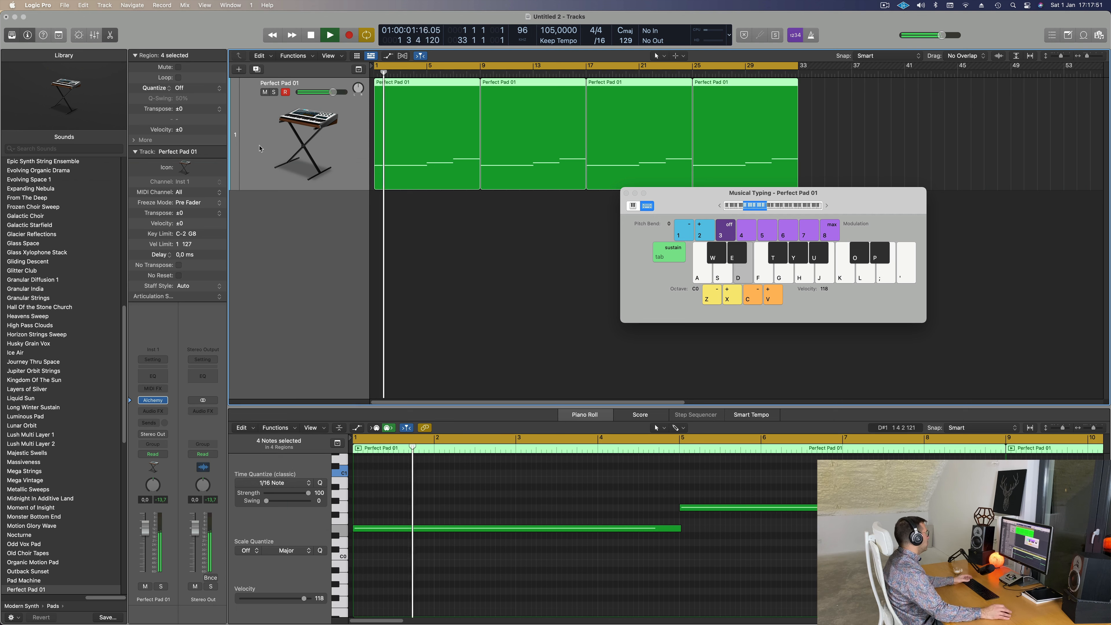
pyautogui.press('space')
pyautogui.press('space')
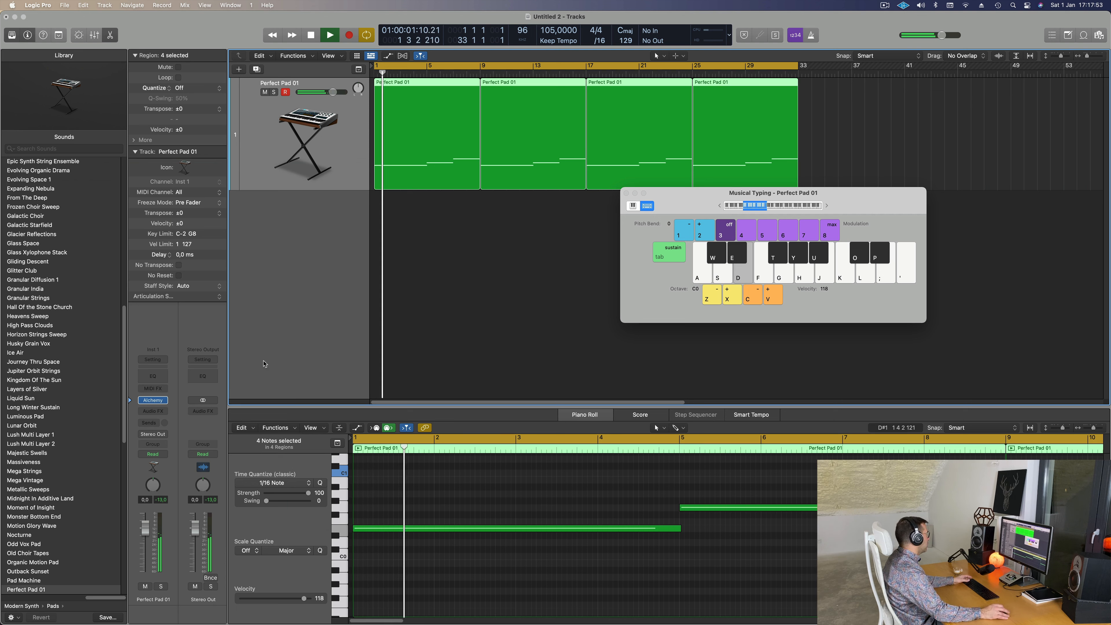
# Reopen the pad track's Alchemy window, return the playhead to the start and set the track's automation mode to Touch
pyautogui.click(153, 400)
pyautogui.moveTo(645, 238); pyautogui.dragTo(734, 219)
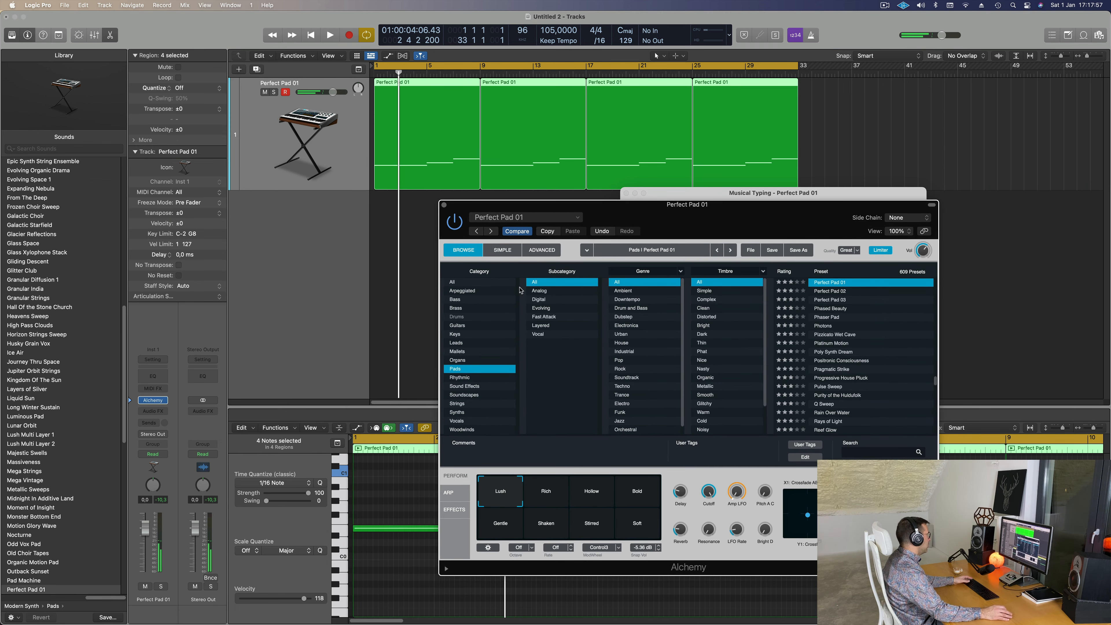
pyautogui.press('Return')
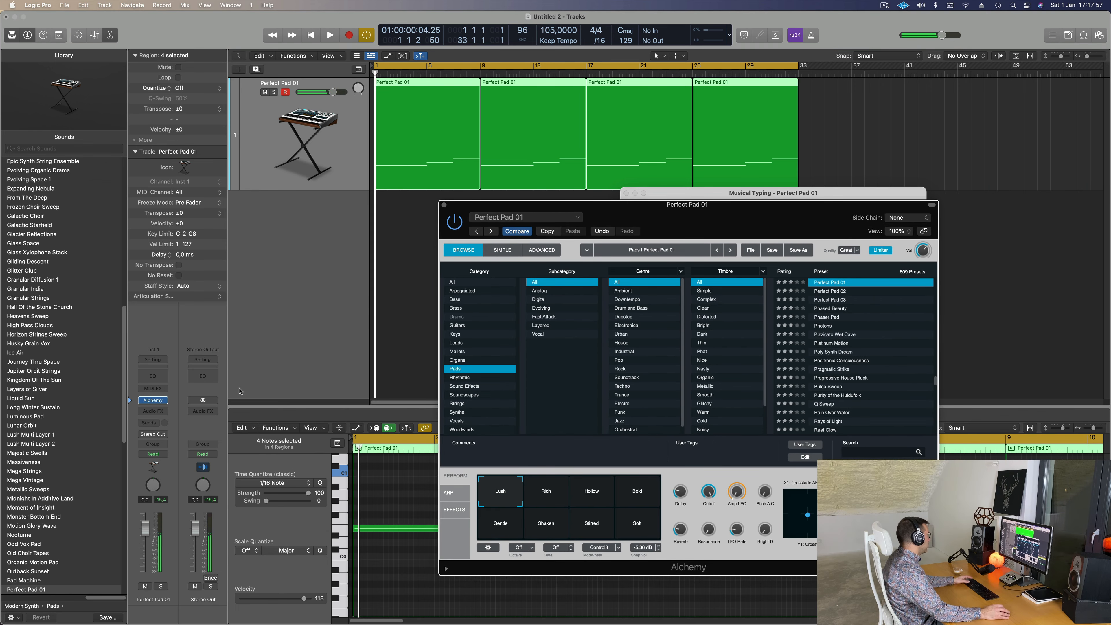
pyautogui.click(156, 457)
pyautogui.click(161, 465)
# Lower Alchemy's Cutoff to about 14 % during playback to write automation, stop, and close the plugin window
pyautogui.press('space')
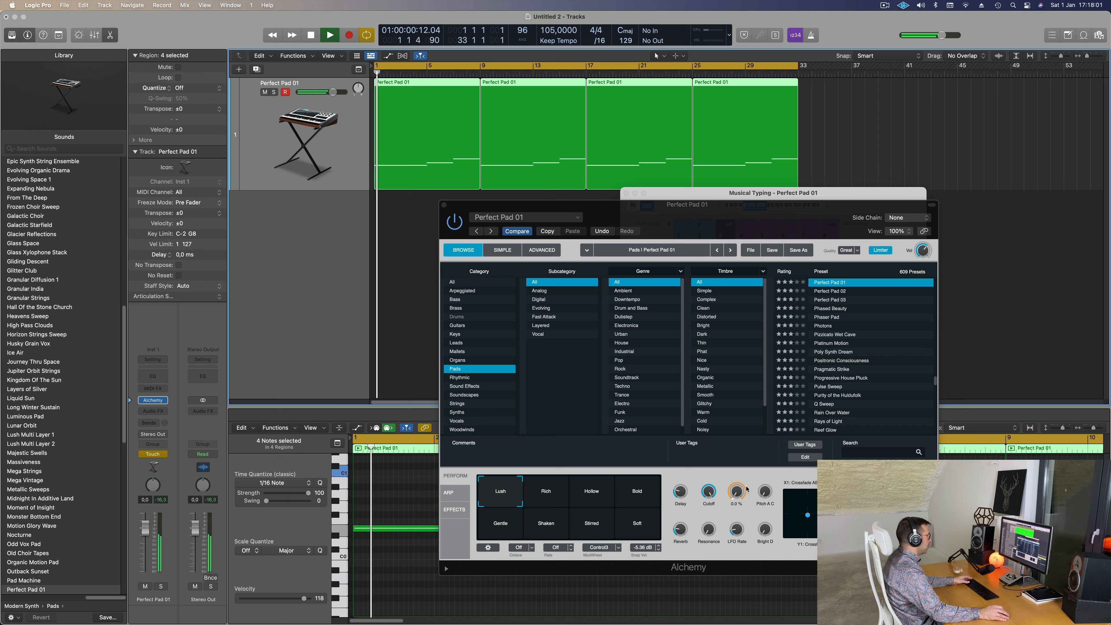
pyautogui.moveTo(707, 490); pyautogui.dragTo(706, 531)
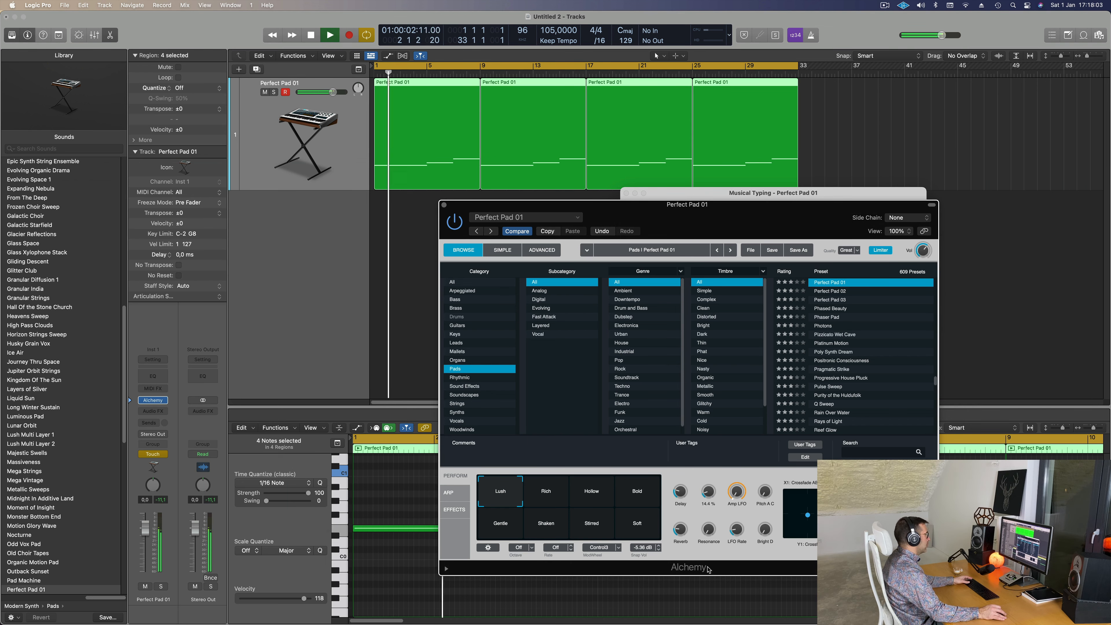
pyautogui.press('Return')
pyautogui.click(444, 204)
pyautogui.press('space')
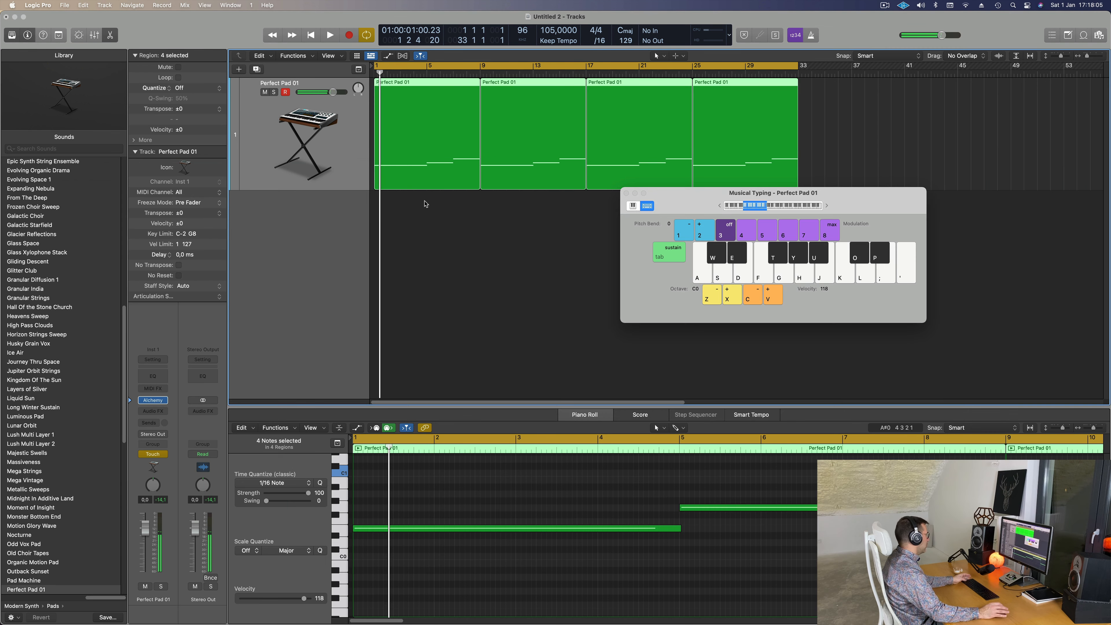
# Close Musical Typing and show the pad track's automation in the Tracks area
pyautogui.press('a')
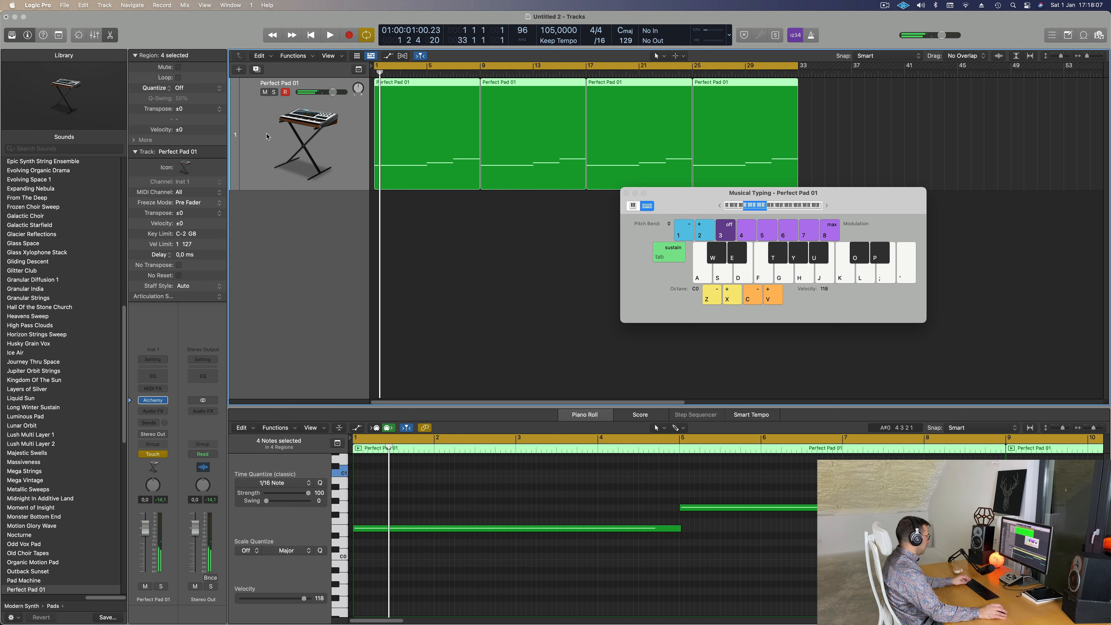
pyautogui.press('super+k')
pyautogui.press('a')
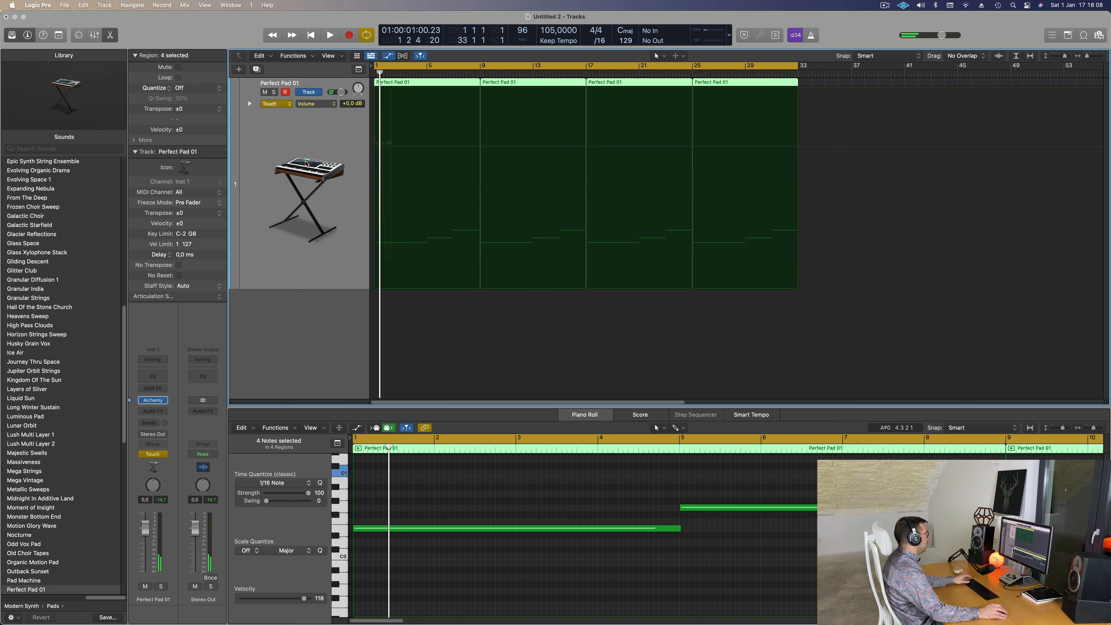
# Set the pad track's automation mode to Read and display the Alchemy Cutoff parameter on its automation lane
pyautogui.click(278, 106)
pyautogui.click(361, 137)
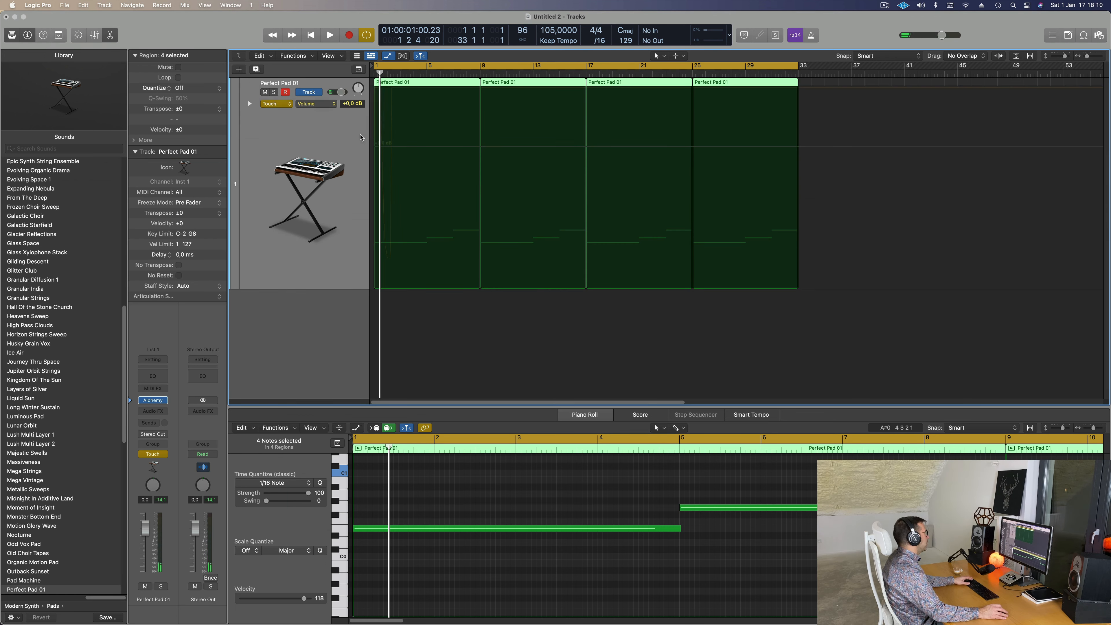
pyautogui.click(318, 105)
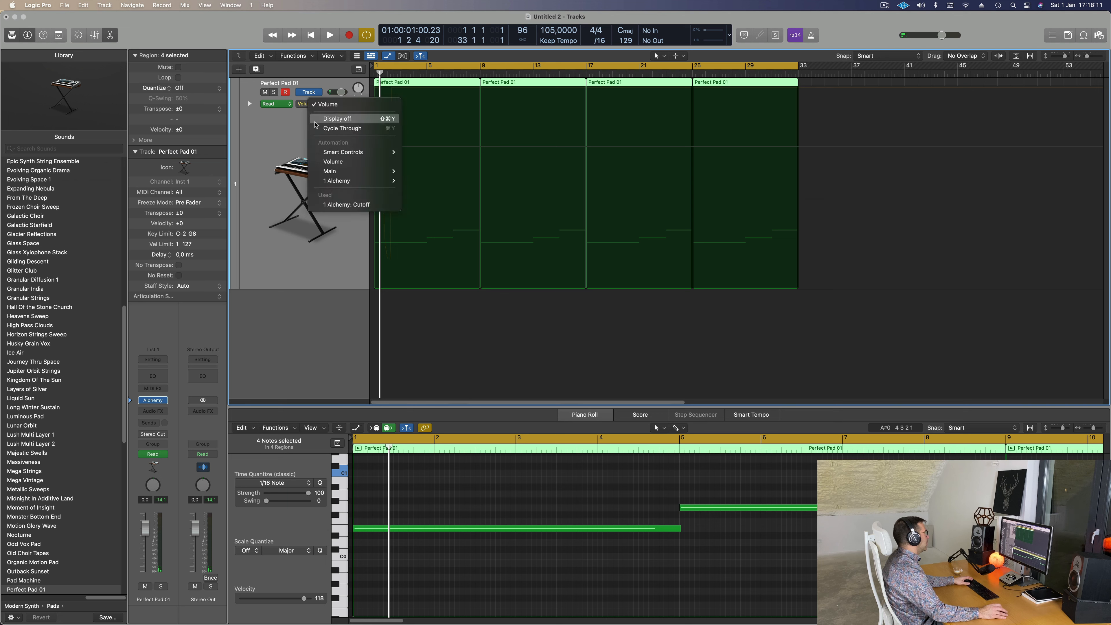
pyautogui.click(339, 205)
# Place cutoff automation points at bars 1 and 9 of the pad track, lowering the first one to about 34 %
pyautogui.moveTo(392, 89); pyautogui.dragTo(374, 89)
pyautogui.press('space')
pyautogui.click(481, 89)
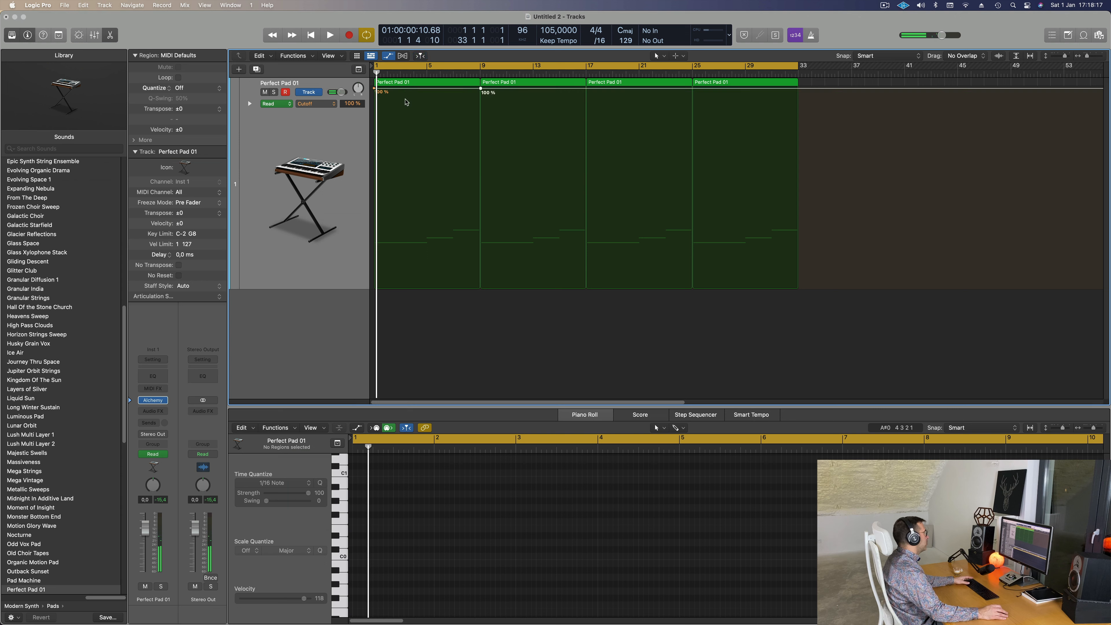
pyautogui.moveTo(374, 88); pyautogui.dragTo(372, 220)
pyautogui.press('space')
pyautogui.press('Return')
# Lower the bar 9 cutoff point to about 14 %, add a point of 34.5 % at bar 17, and play from the start
pyautogui.moveTo(480, 90); pyautogui.dragTo(481, 261)
pyautogui.moveTo(587, 262); pyautogui.dragTo(587, 220)
pyautogui.press('Return')
pyautogui.press('space')
# Duplicate the pad track as a new instrument track with the same settings and open its Alchemy window
pyautogui.click(309, 221)
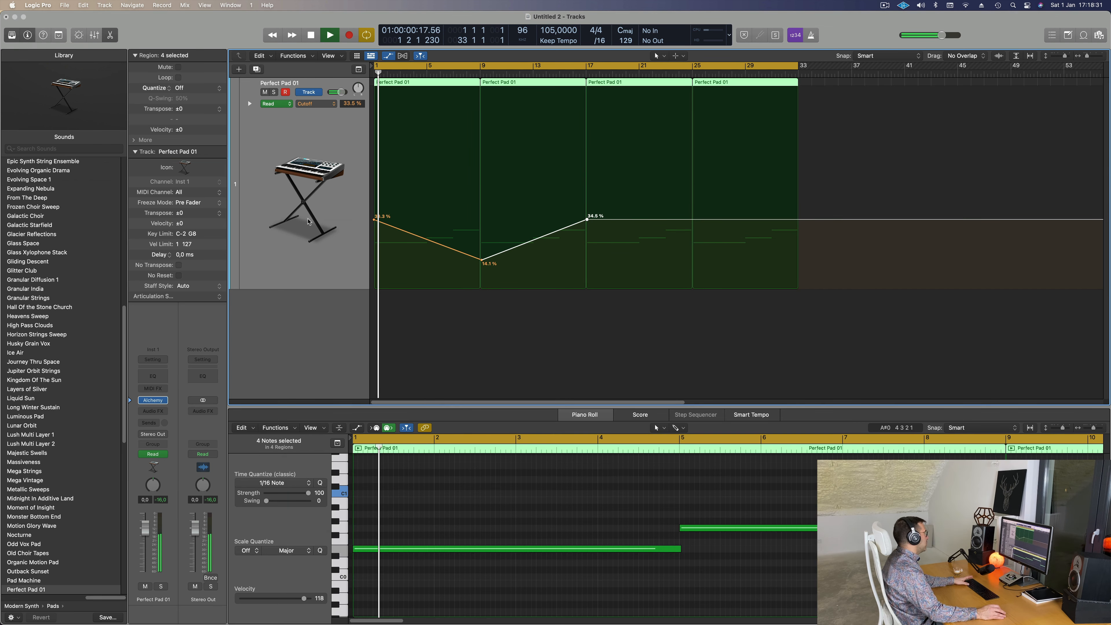
pyautogui.press('super+d')
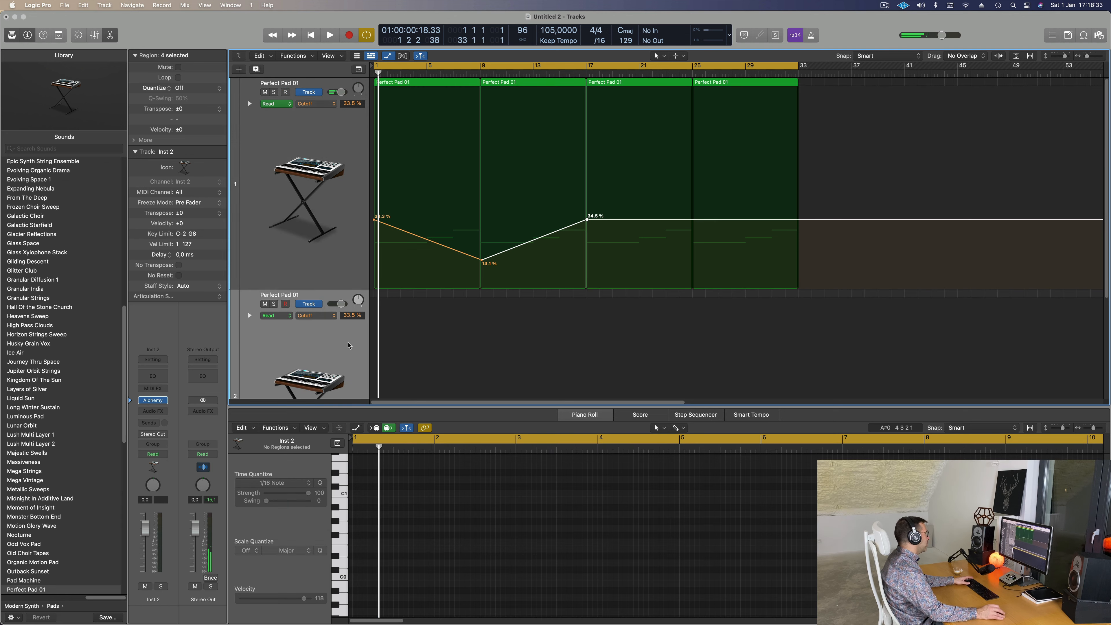
pyautogui.scroll(-5, 252, 171)
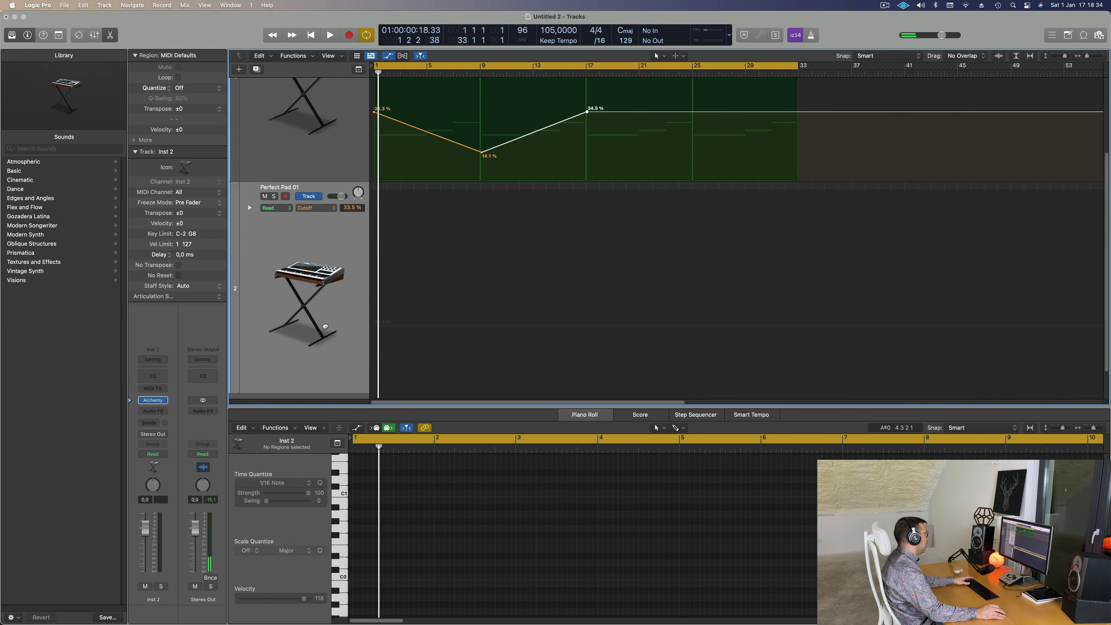
pyautogui.click(153, 400)
pyautogui.moveTo(670, 134); pyautogui.dragTo(688, 289)
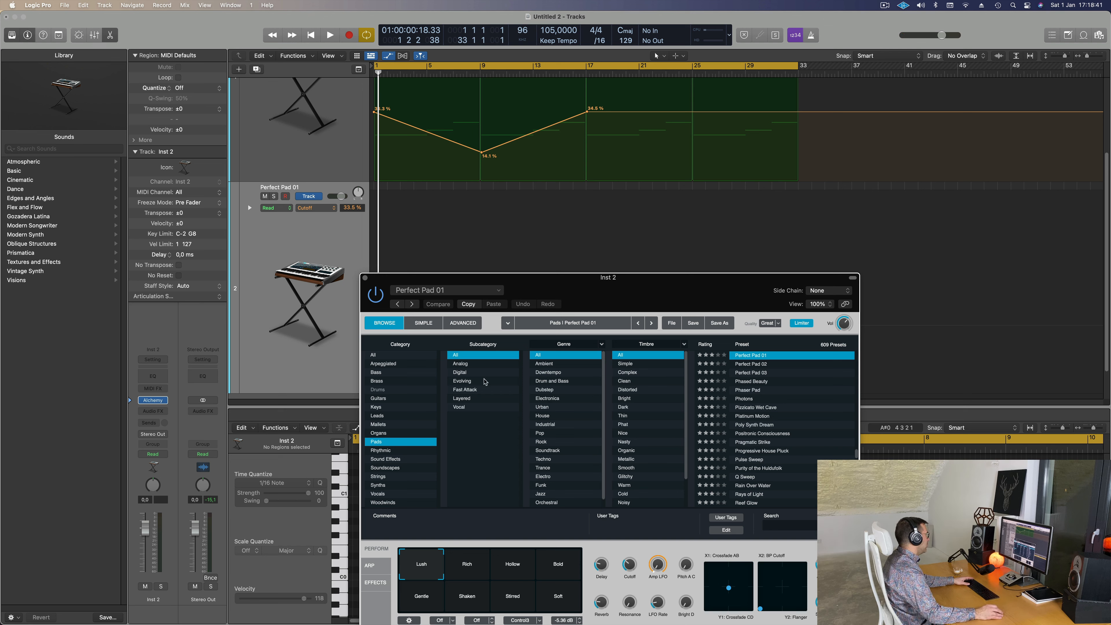
# Load the Ancient Alien Pilot preset from the Soundscapes category into the new track's Alchemy
pyautogui.click(394, 468)
pyautogui.moveTo(611, 298); pyautogui.dragTo(581, 238)
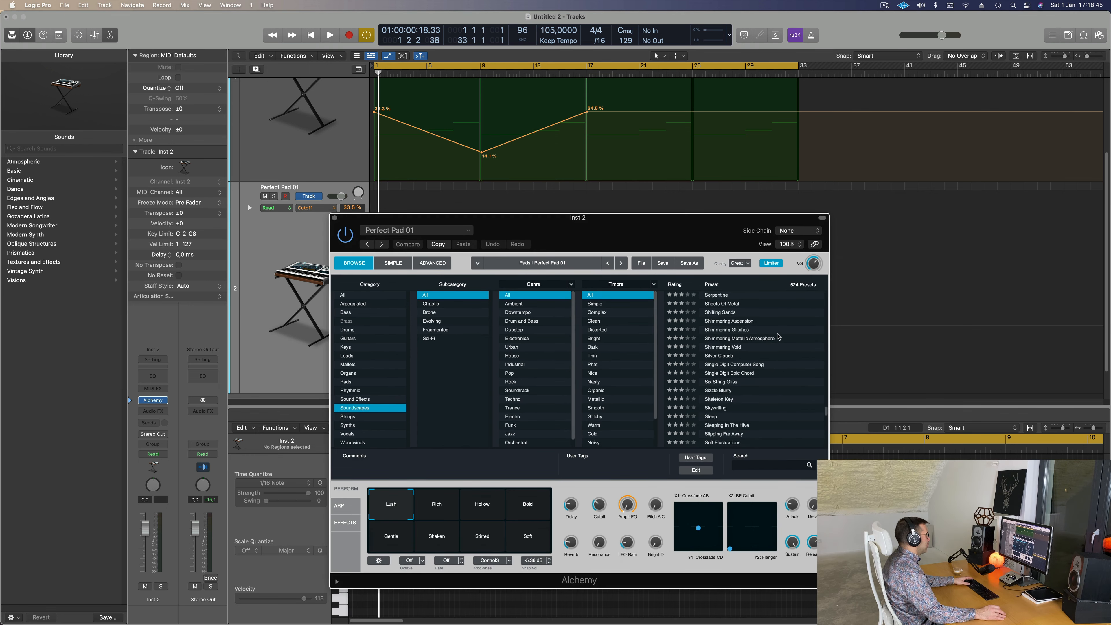
pyautogui.scroll(15, 782, 340)
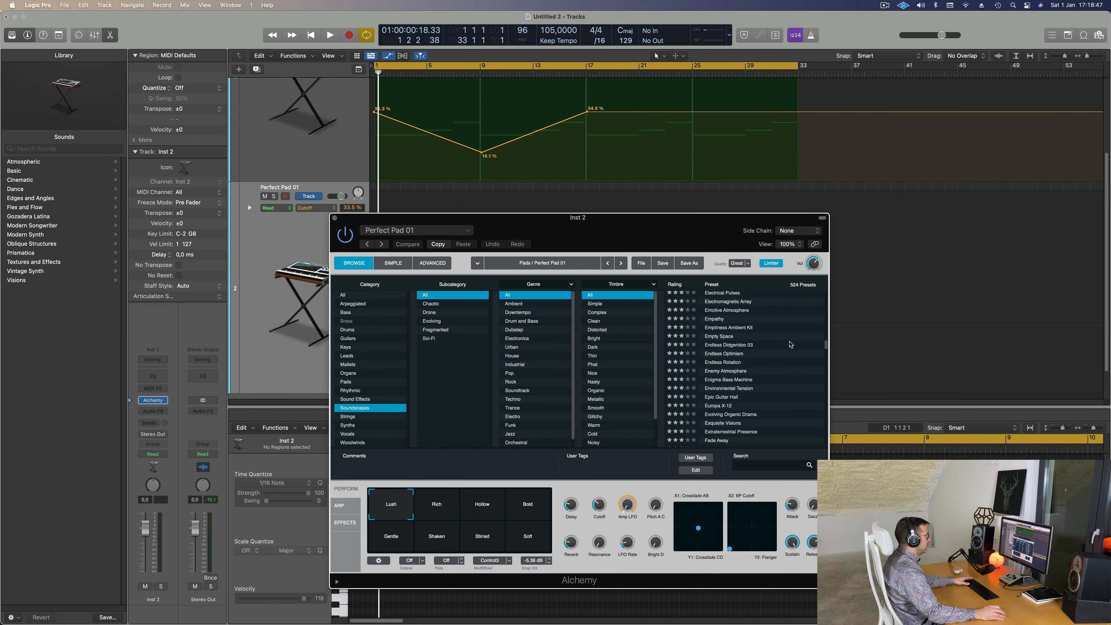
pyautogui.scroll(10, 791, 344)
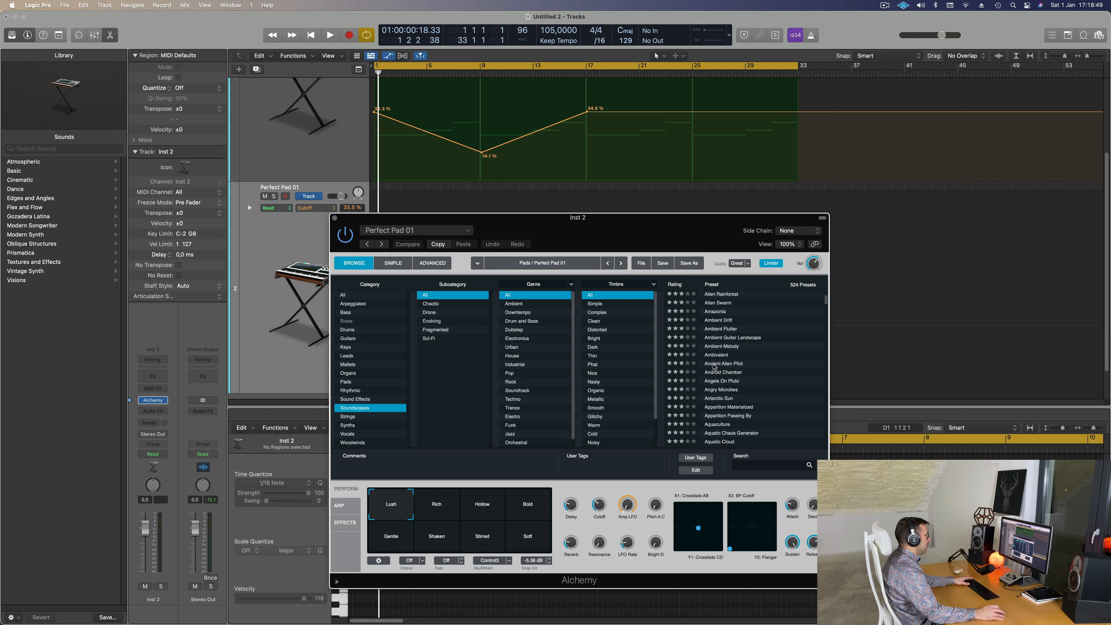
pyautogui.click(713, 363)
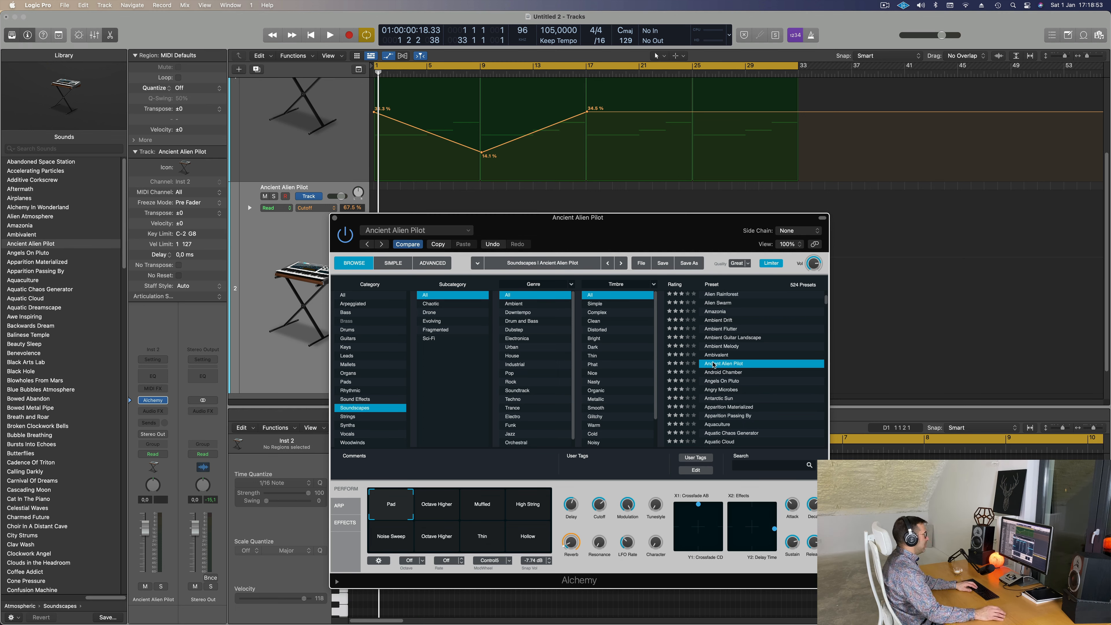
pyautogui.moveTo(635, 227); pyautogui.dragTo(677, 223)
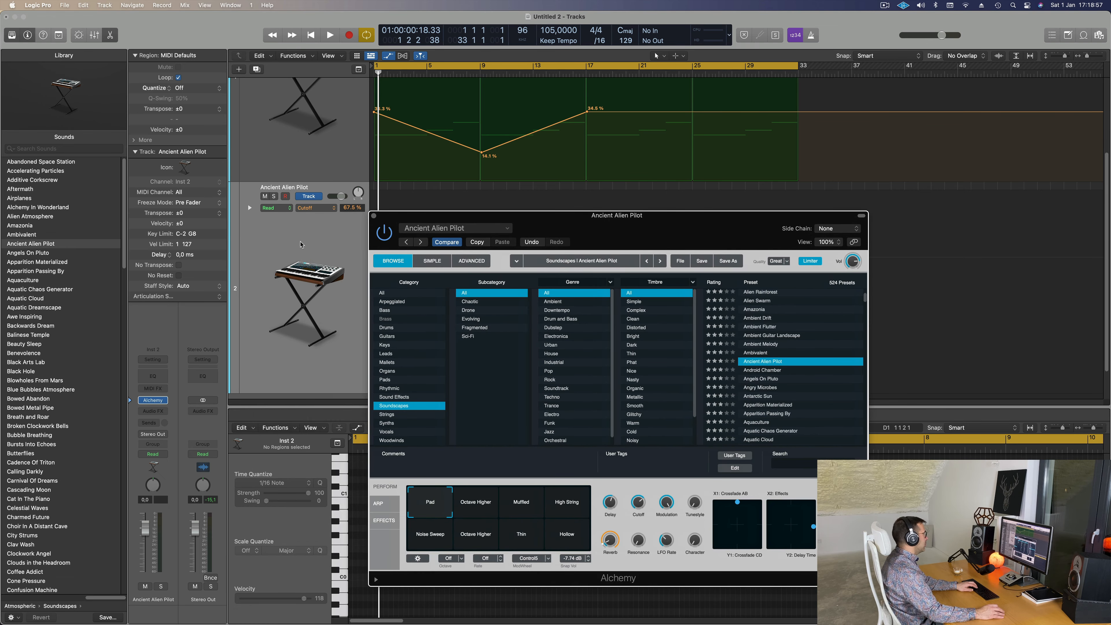
# Show Musical Typing with its octave at C4 and arrange it and the Alchemy window clear of each other
pyautogui.press('super+k')
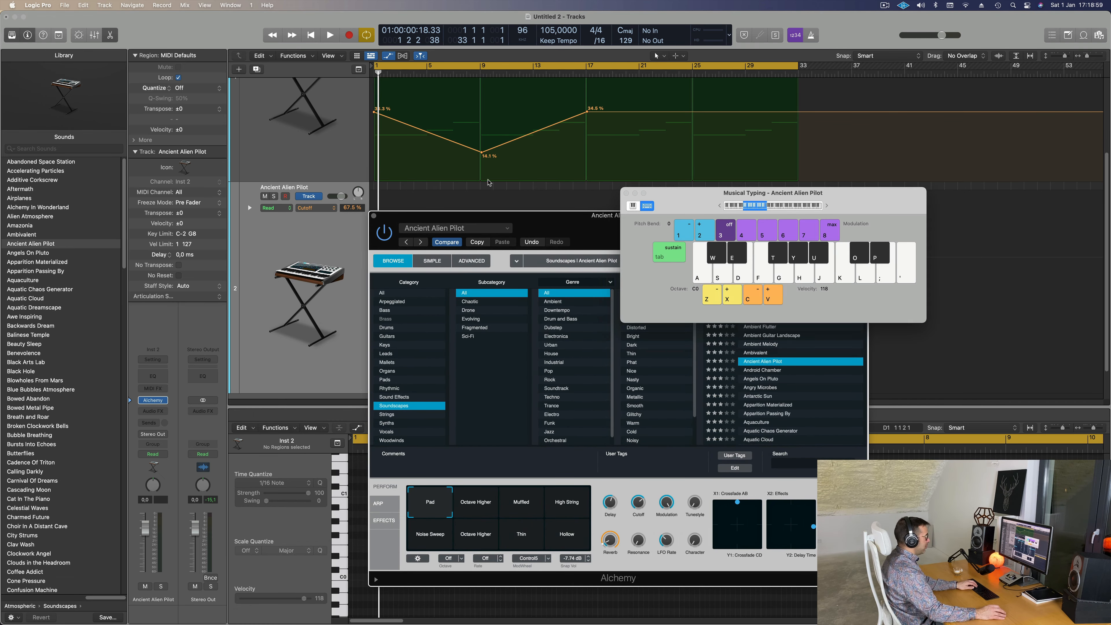
pyautogui.moveTo(884, 208); pyautogui.dragTo(857, 208)
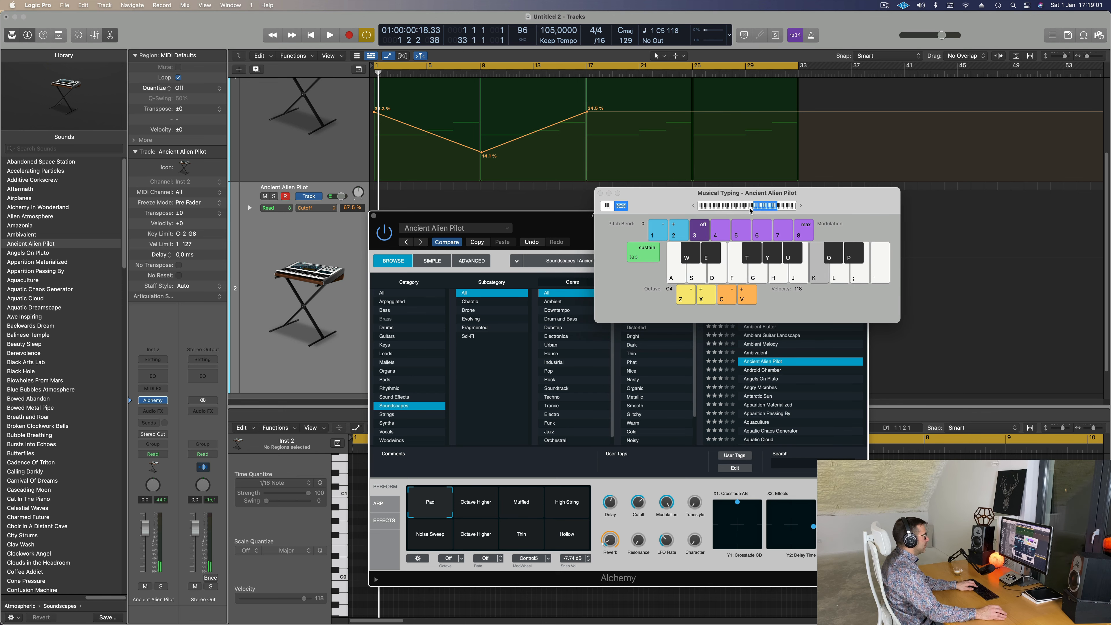
pyautogui.moveTo(751, 211); pyautogui.dragTo(897, 141)
pyautogui.press('j')
pyautogui.moveTo(680, 233); pyautogui.dragTo(651, 197)
# Audition the sound during playback, switching Alchemy's snapshot to Muffled and lowering the track volume to -10.6 dB
pyautogui.press('space')
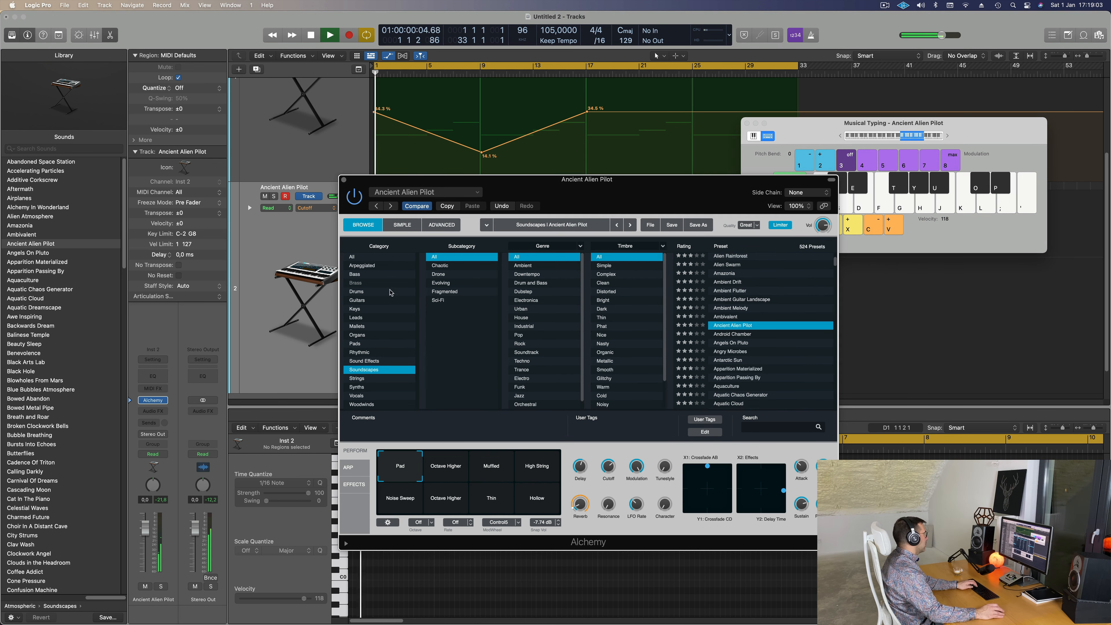
pyautogui.press('j')
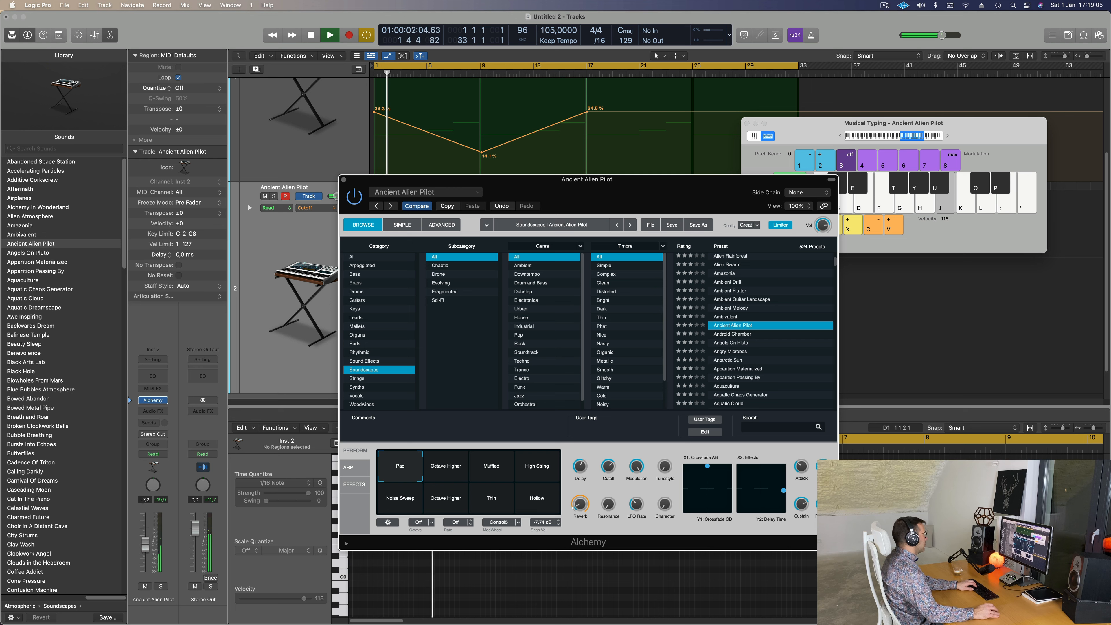
pyautogui.press('k')
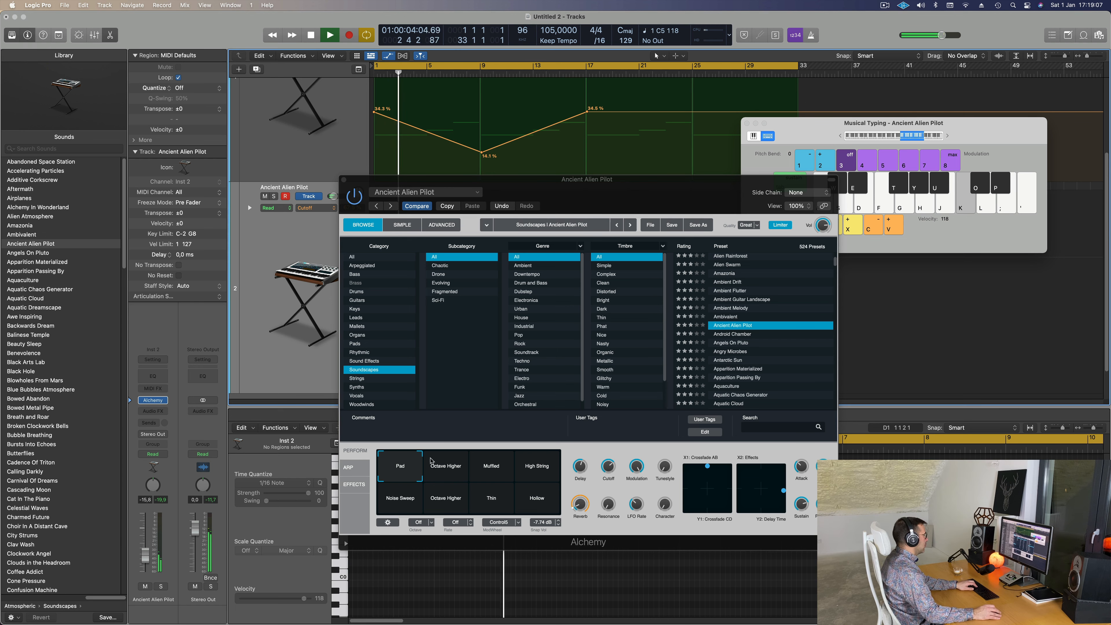
pyautogui.click(465, 472)
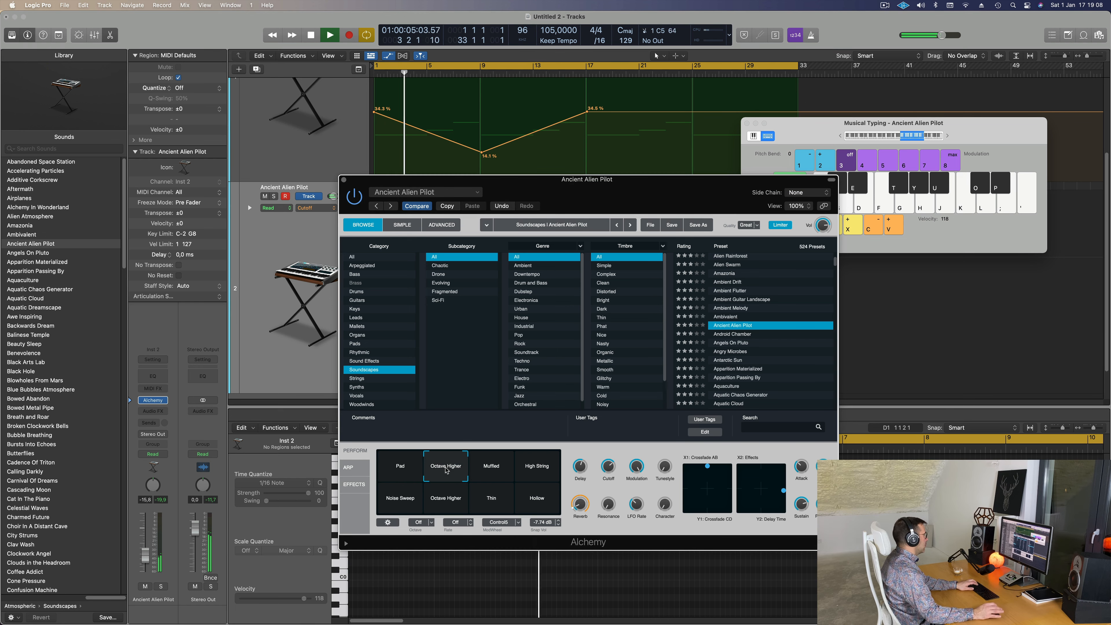
pyautogui.click(497, 470)
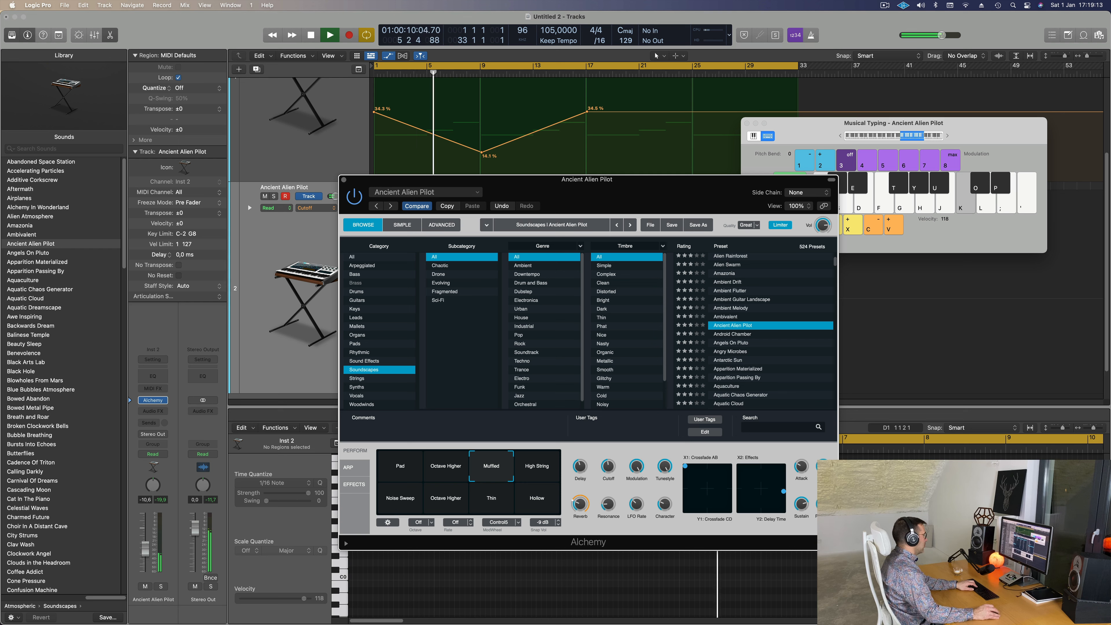
pyautogui.moveTo(145, 548); pyautogui.dragTo(147, 546)
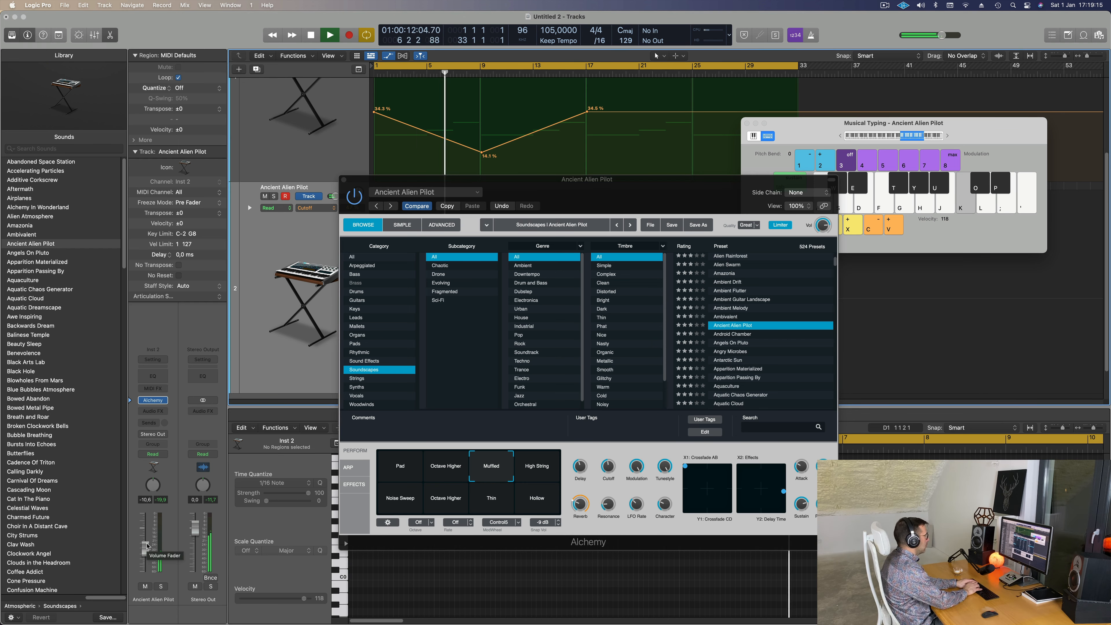
# Rehearse notes around C5 over the pad during playback, and stop
pyautogui.press('l')
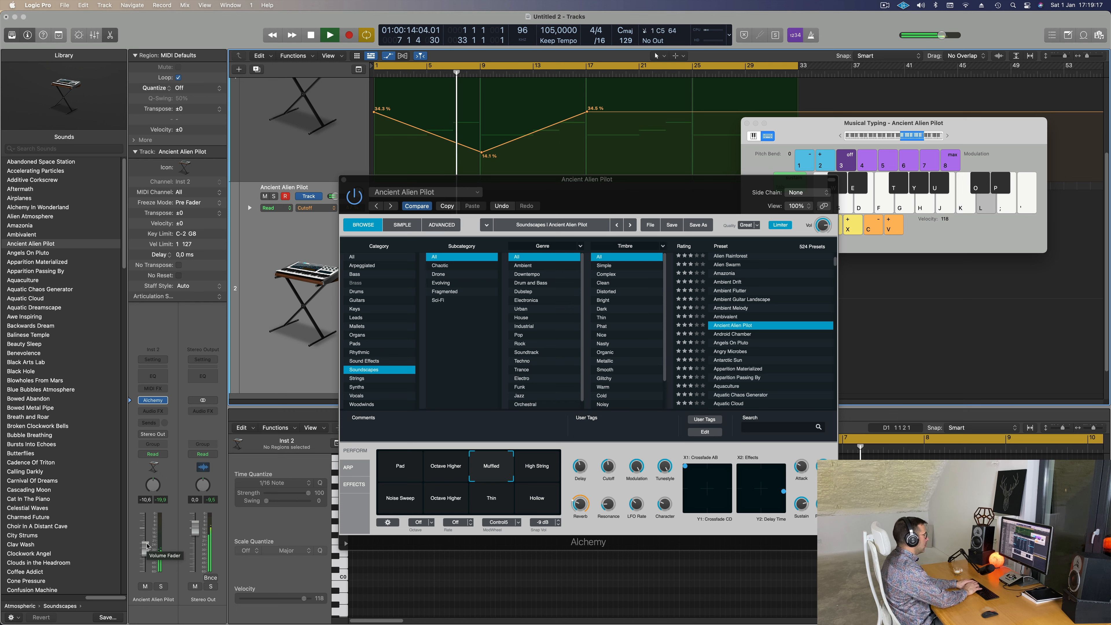
pyautogui.press(';')
pyautogui.press('j')
pyautogui.press('k')
pyautogui.press('k')
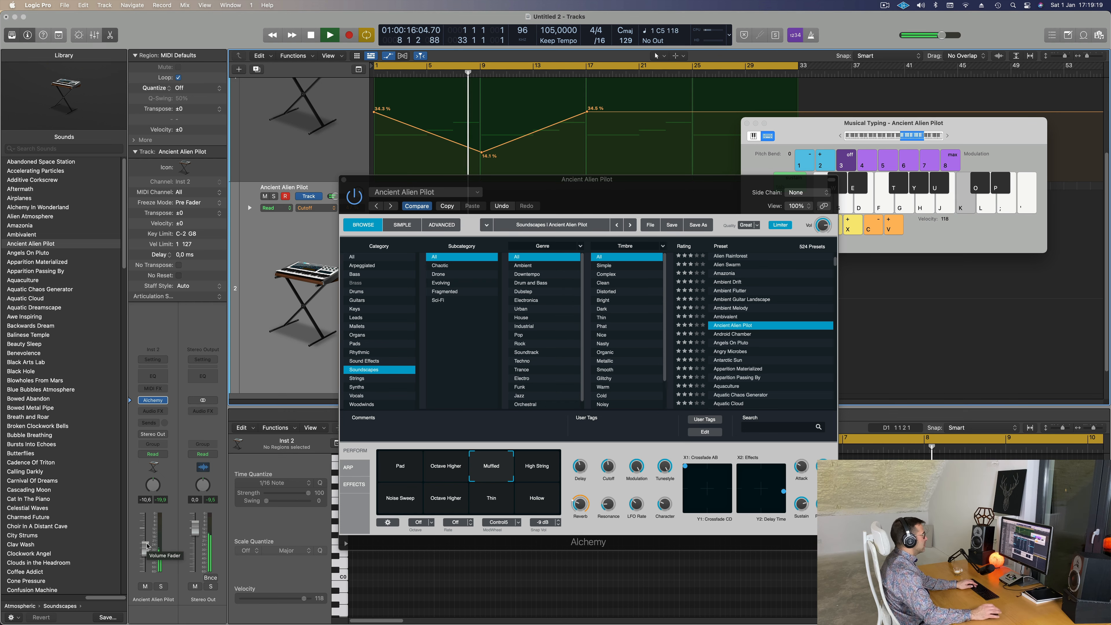
pyautogui.press('space')
pyautogui.press('k')
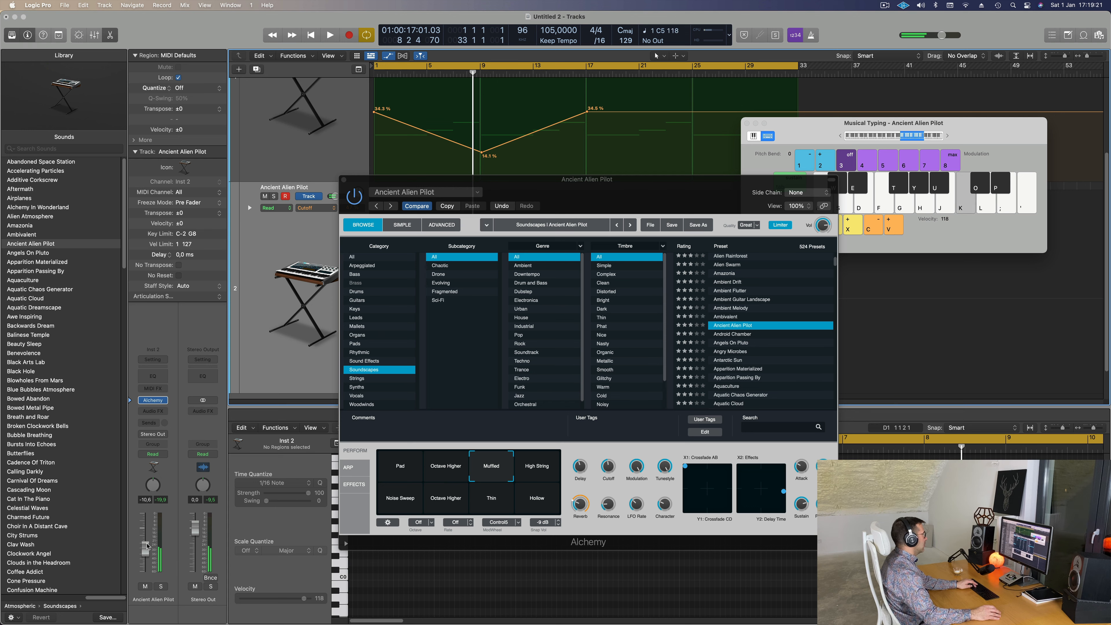
# Record a sustained C5 note on the Ancient Alien Pilot track from bar 1 to just before bar 9
pyautogui.press('k')
pyautogui.press('space')
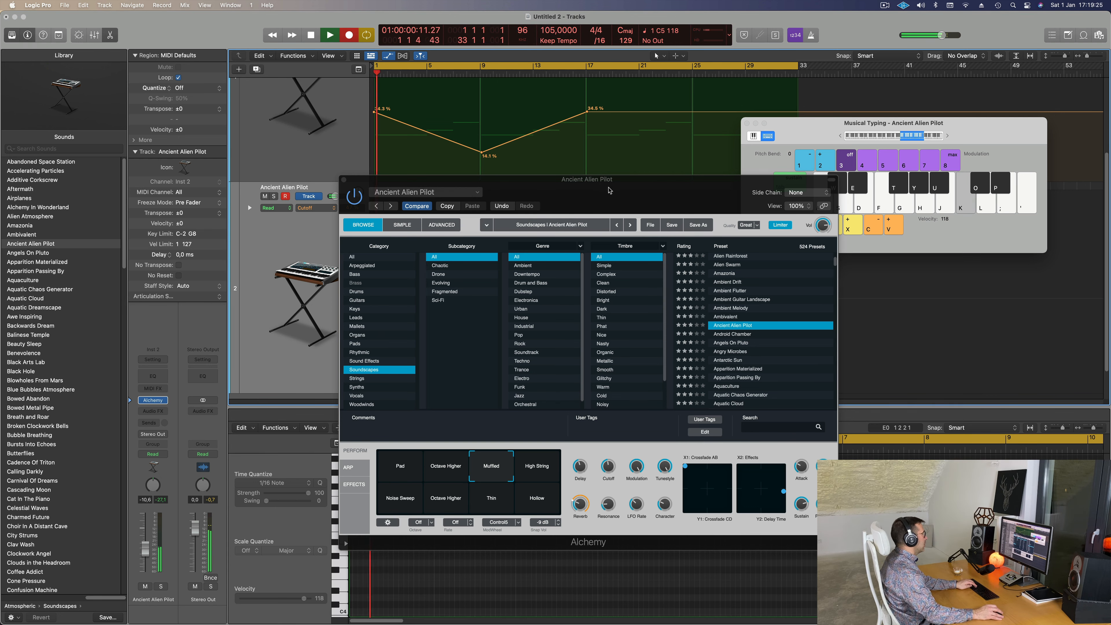
pyautogui.moveTo(603, 191); pyautogui.dragTo(737, 245)
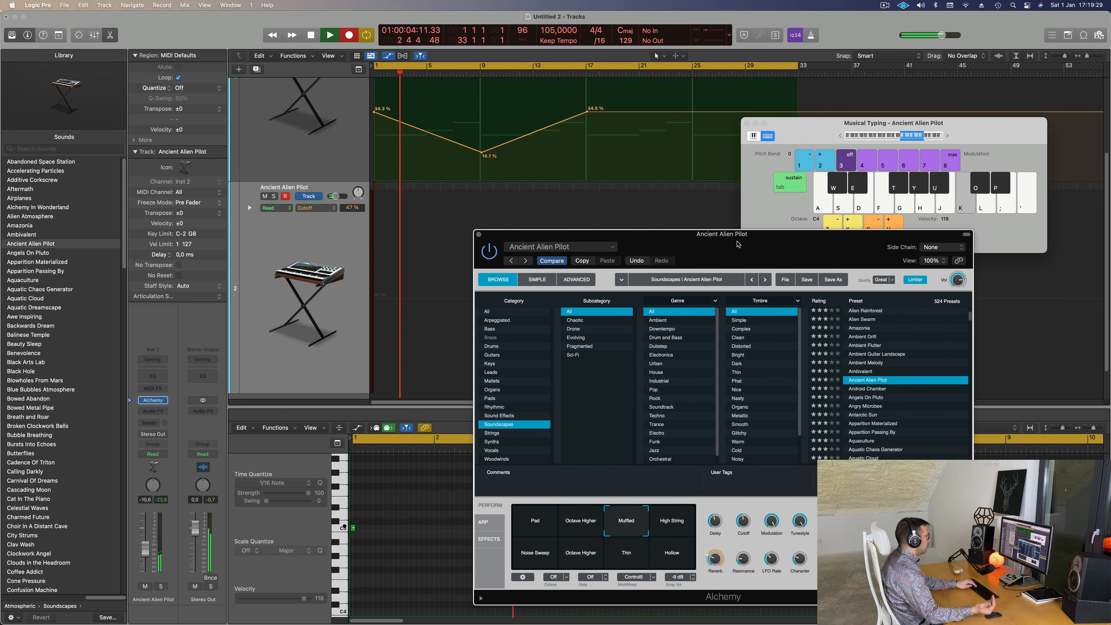
pyautogui.moveTo(707, 242); pyautogui.dragTo(694, 298)
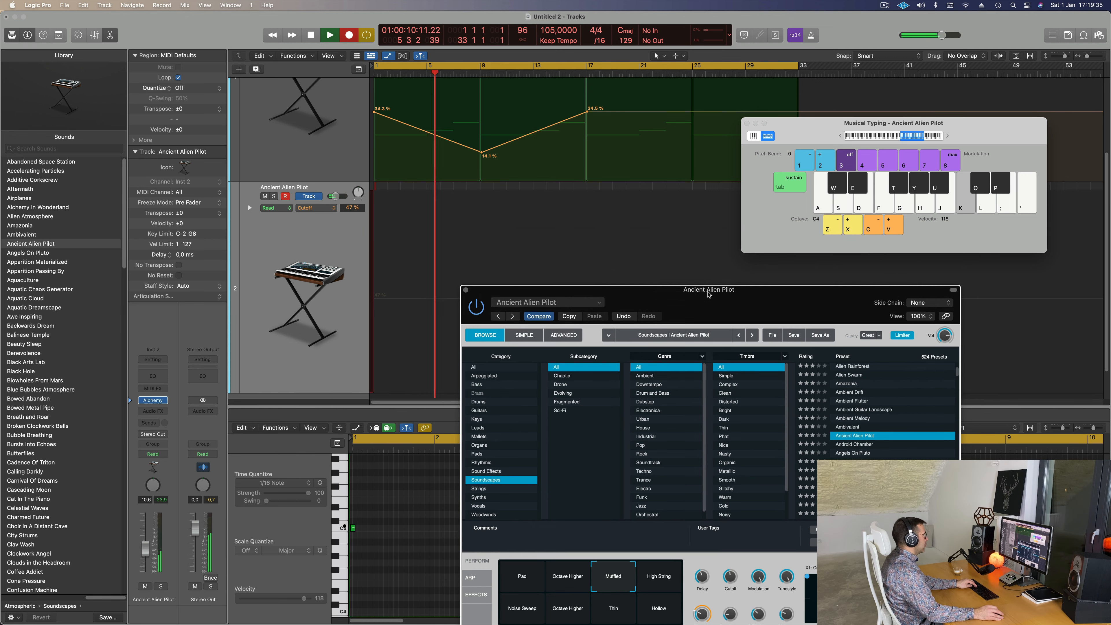
pyautogui.moveTo(695, 297); pyautogui.dragTo(682, 274)
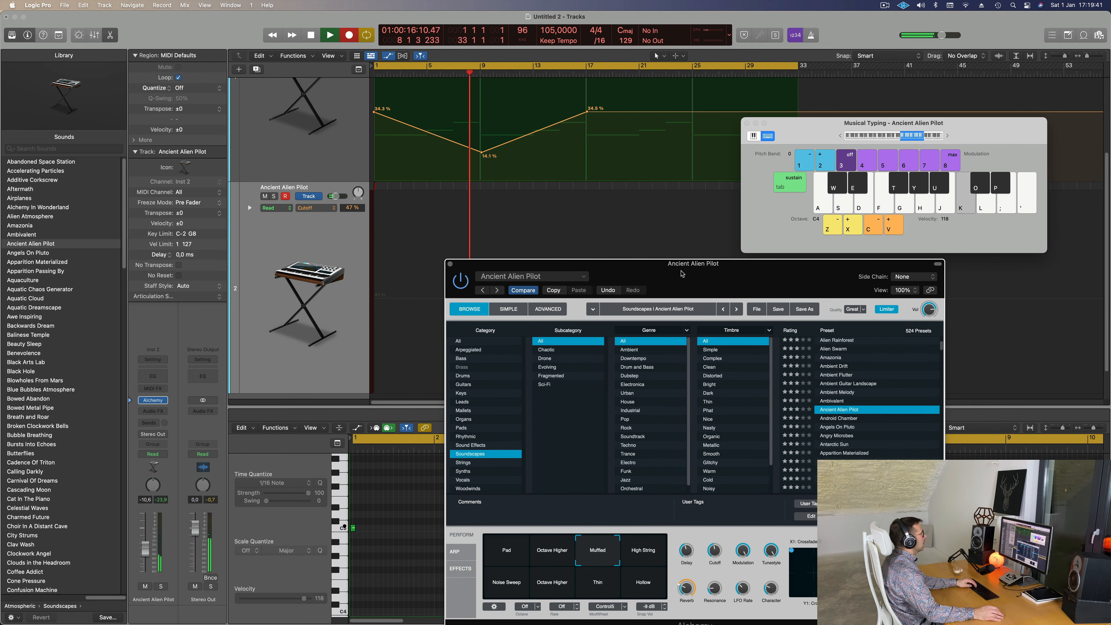
pyautogui.press('space')
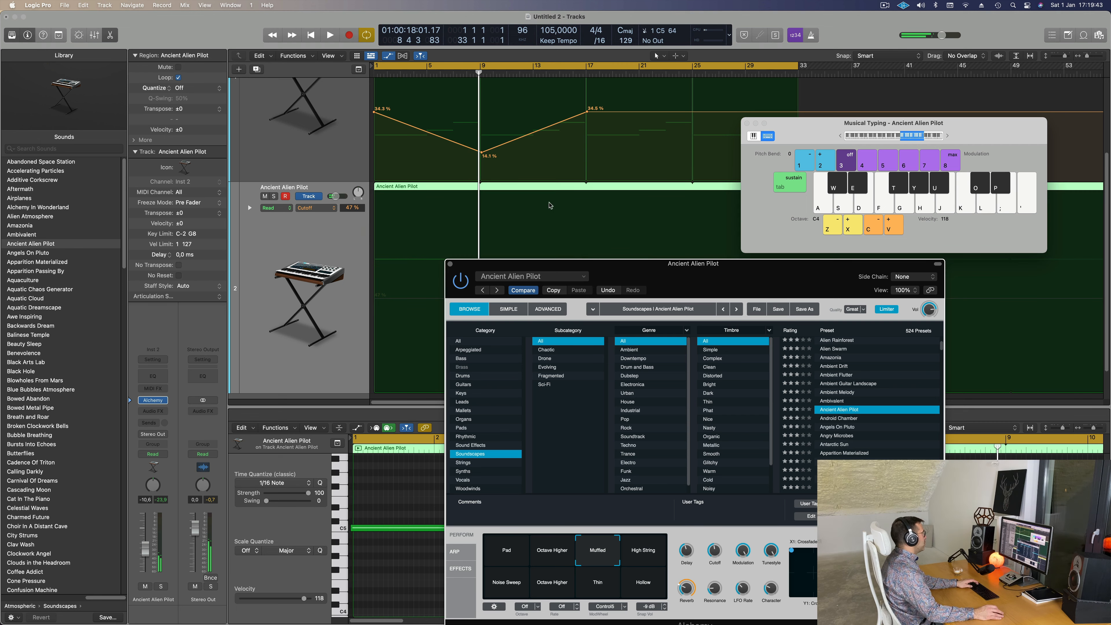
# Split the recorded Ancient Alien Pilot region at bar 9 and delete the part after the split
pyautogui.moveTo(822, 129); pyautogui.dragTo(826, 130)
pyautogui.press('super+Left')
pyautogui.press('super+Left')
pyautogui.press('super+Left')
pyautogui.press('super+Left')
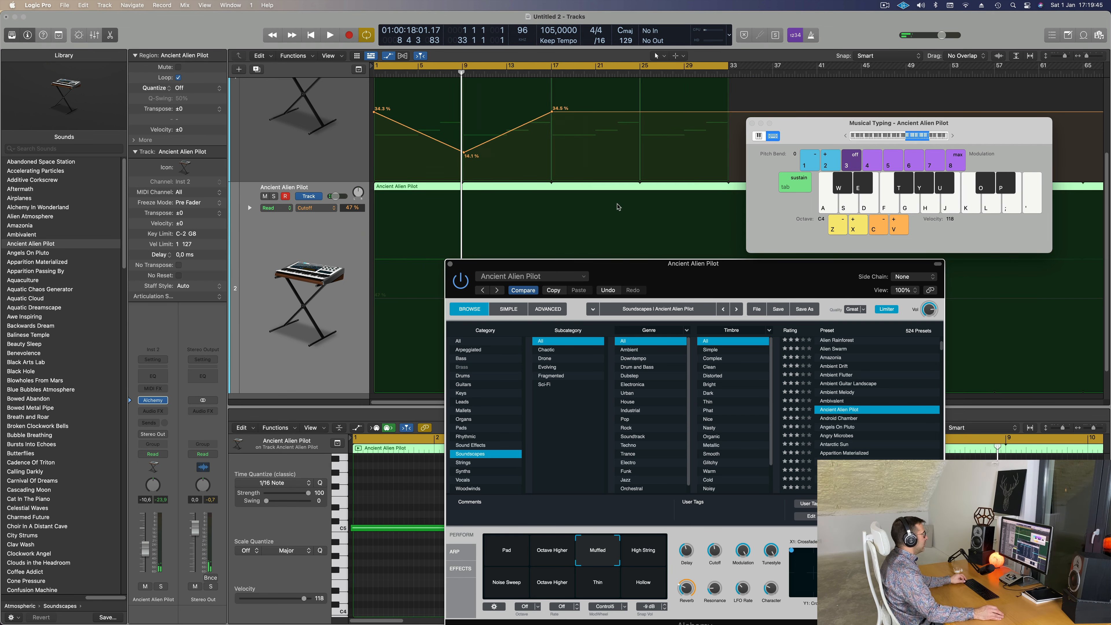
pyautogui.keyDown('super'); pyautogui.doubleClick(428, 188); pyautogui.keyUp('super')
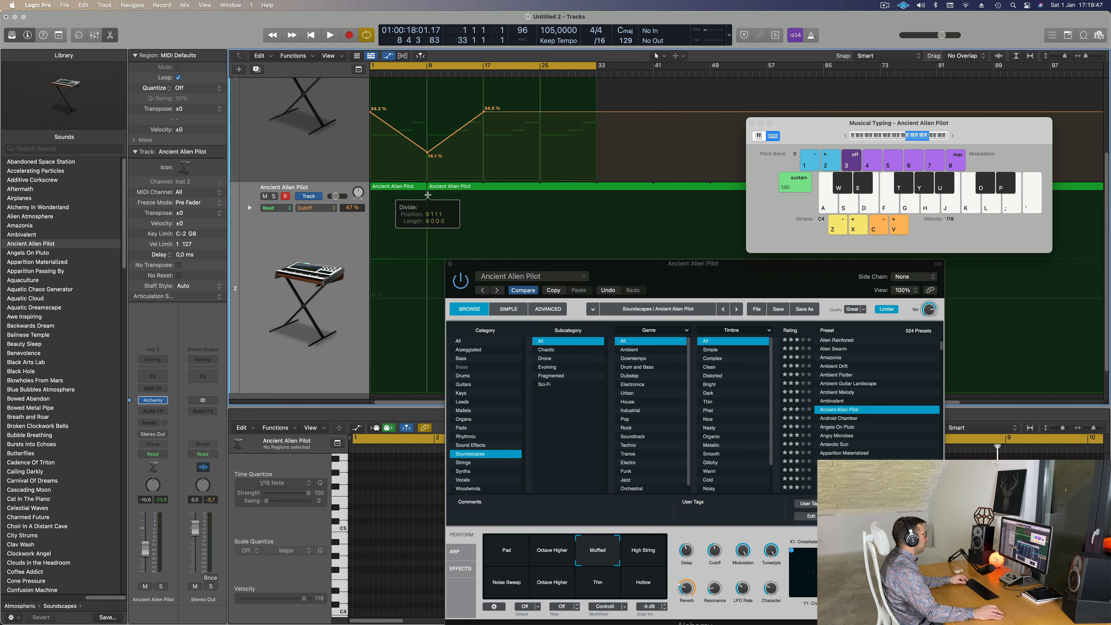
pyautogui.click(445, 186)
pyautogui.press('Delete')
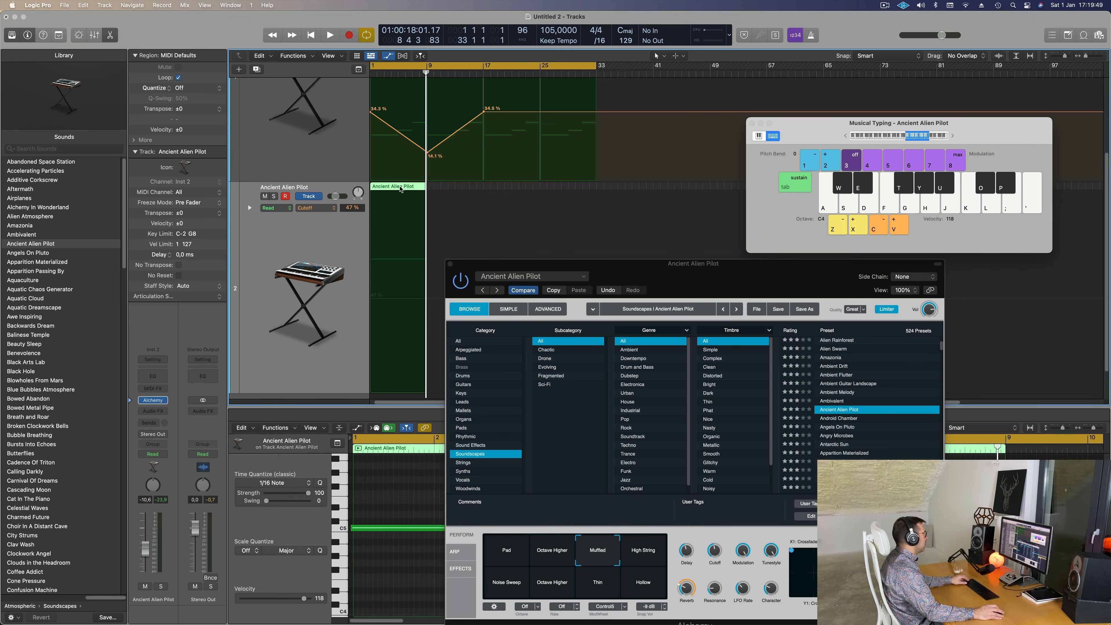
# Select the recorded C5 note in the Piano Roll and play the arrangement from the start
pyautogui.moveTo(511, 262); pyautogui.dragTo(718, 186)
pyautogui.hscroll(-5, 473, 506)
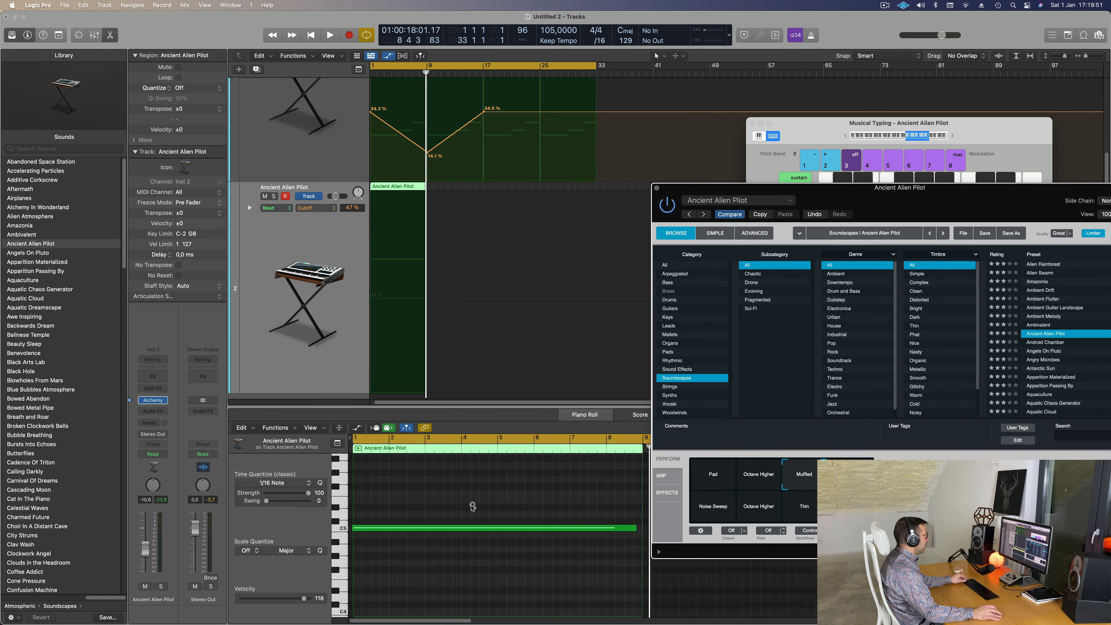
pyautogui.moveTo(410, 487); pyautogui.dragTo(444, 593)
pyautogui.press('Return')
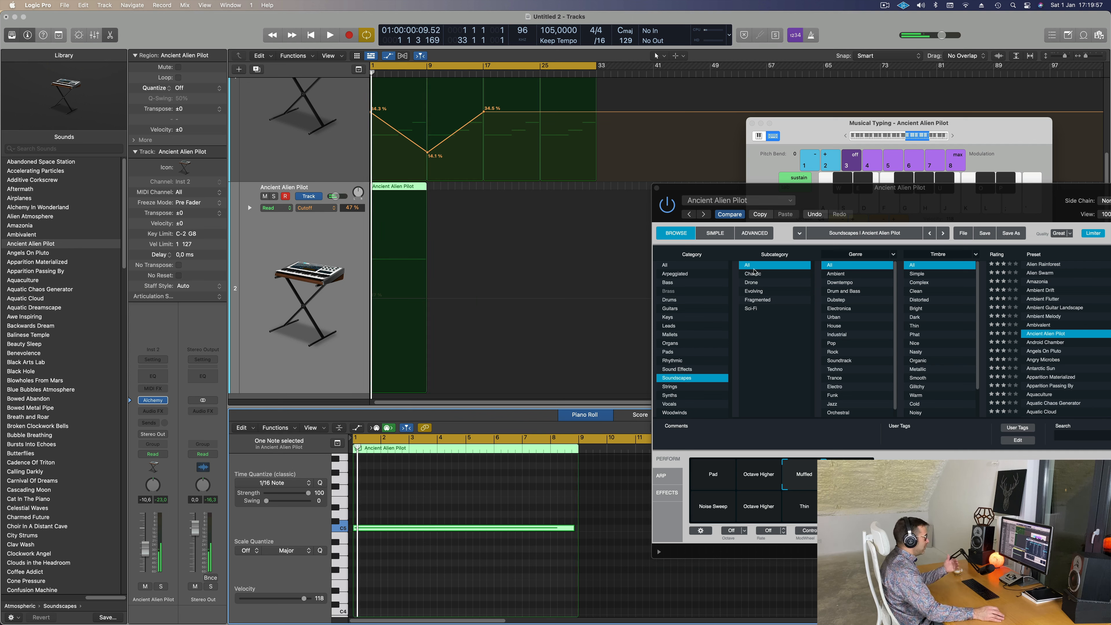
# Rearrange the Musical Typing and Alchemy windows and switch Alchemy's performance snapshot to the upper Octave Higher
pyautogui.click(876, 200)
pyautogui.moveTo(951, 126); pyautogui.dragTo(883, 54)
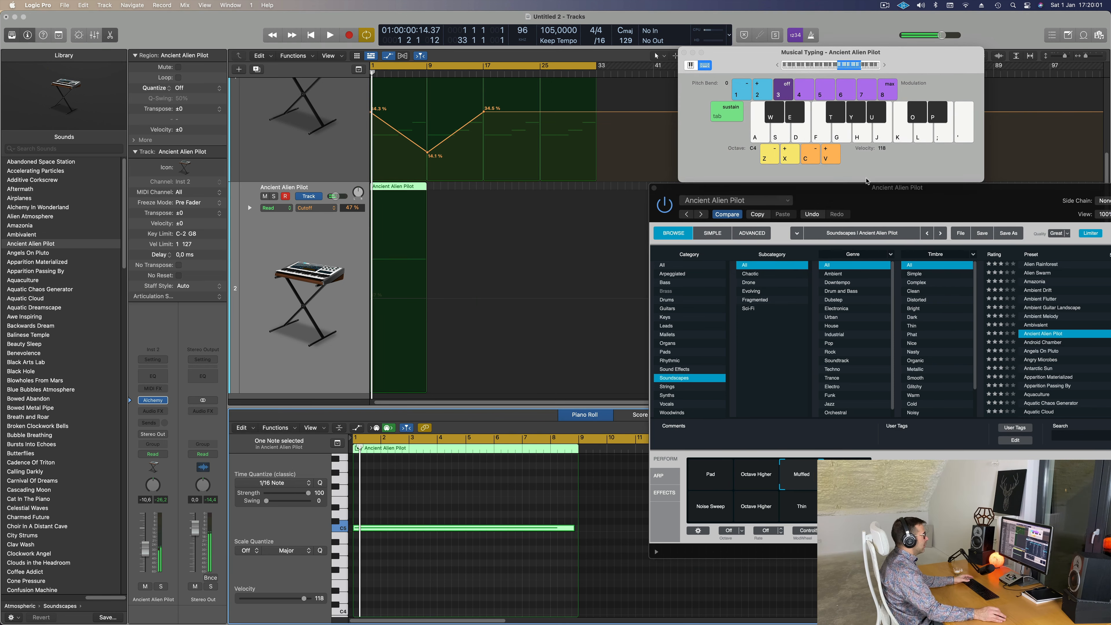
pyautogui.moveTo(900, 188); pyautogui.dragTo(740, 133)
pyautogui.click(600, 409)
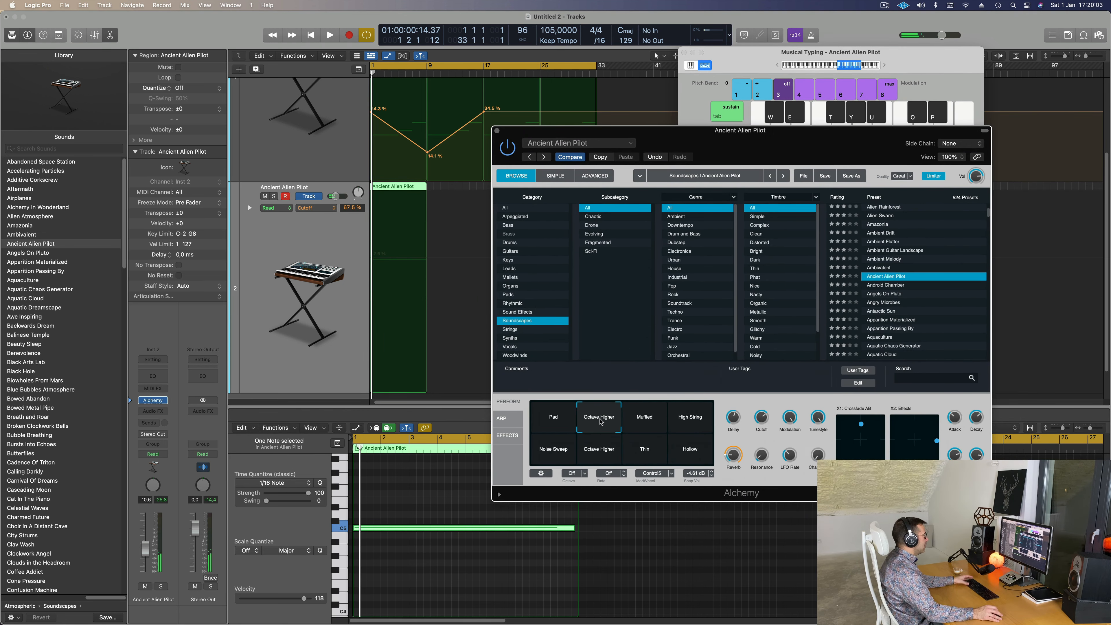
# Audition Alchemy's High String and Muffled snapshots during playback and lower the Ancient Alien Pilot track's volume to about -13 dB
pyautogui.click(694, 433)
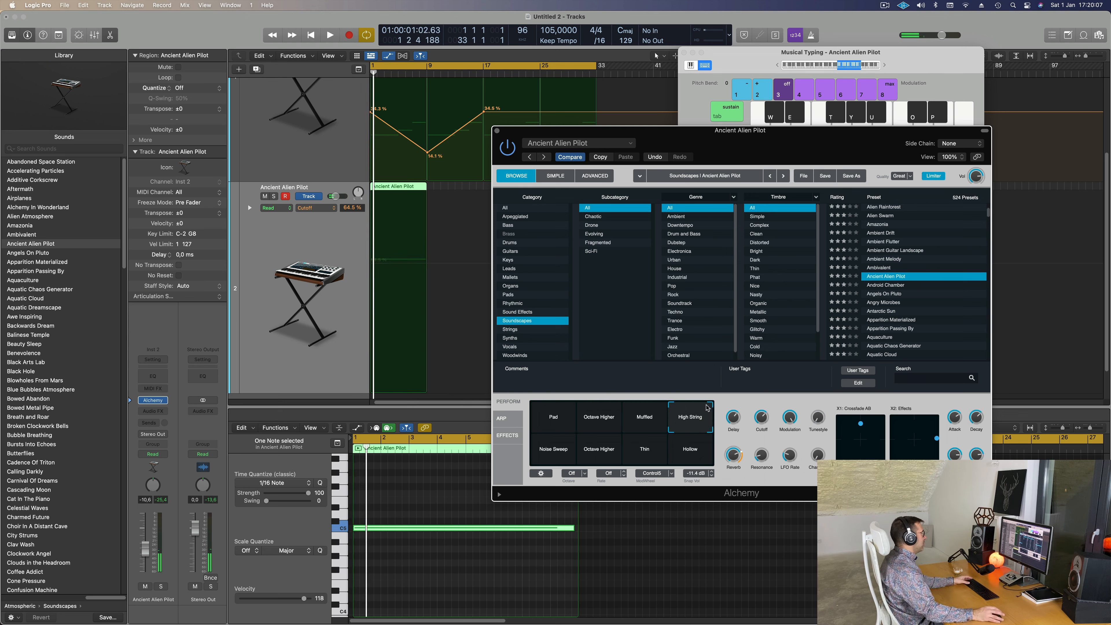
pyautogui.press('space')
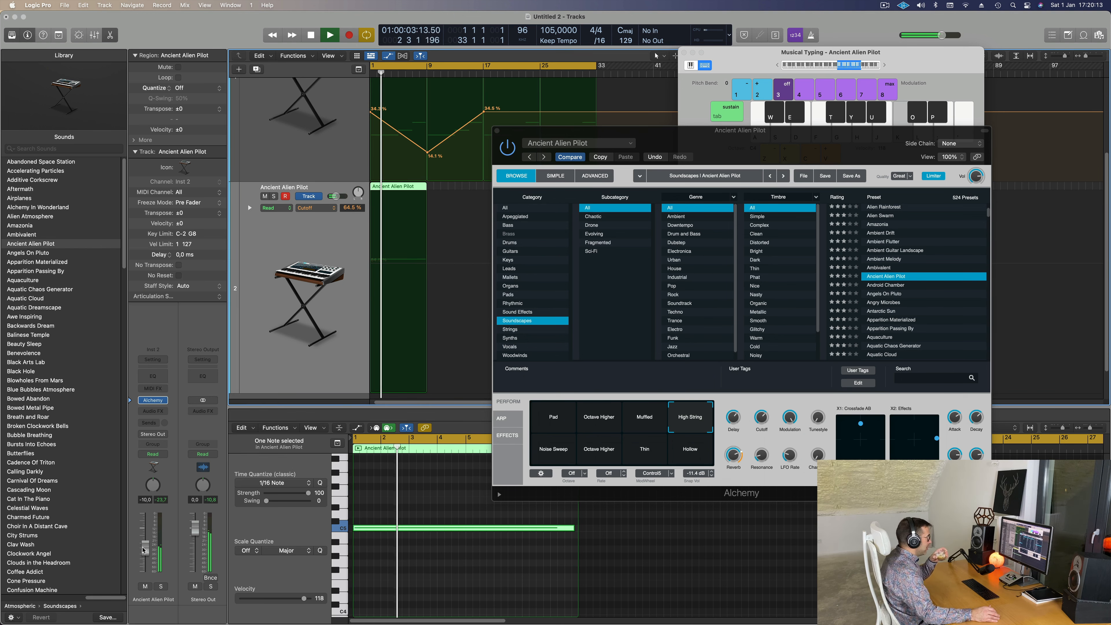
pyautogui.moveTo(143, 550); pyautogui.dragTo(143, 556)
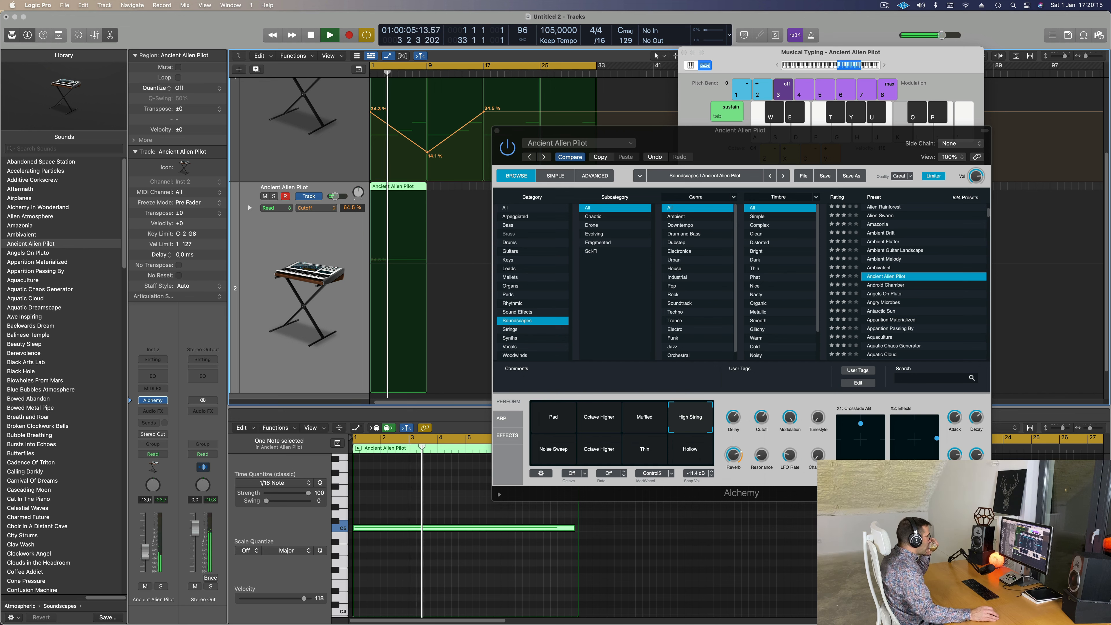
pyautogui.click(644, 416)
pyautogui.press('Return')
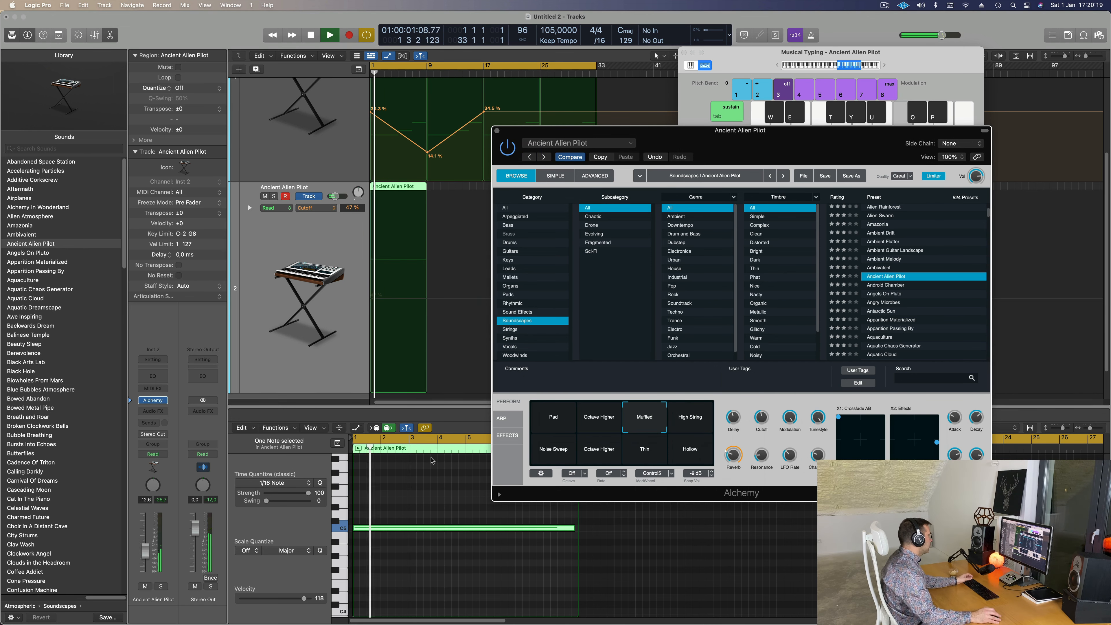
# Try the sustained C5 note an octave lower during playback, and transpose it back up an octave
pyautogui.click(427, 550)
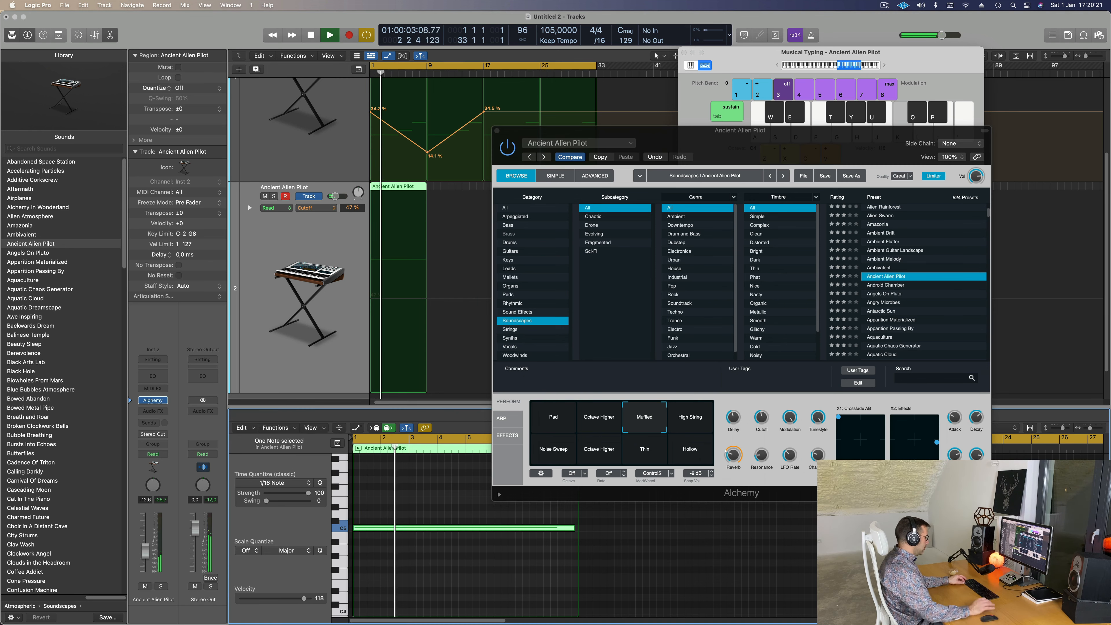
pyautogui.hotkey('shift', 'alt', 'Down')
pyautogui.press('Return')
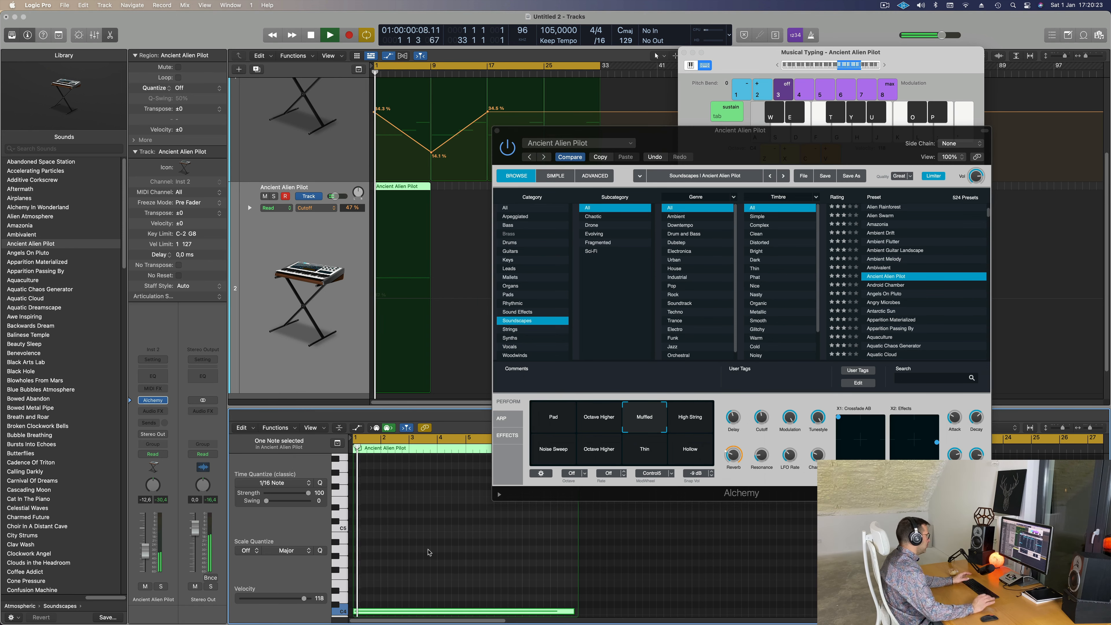
pyautogui.moveTo(763, 158); pyautogui.dragTo(704, 117)
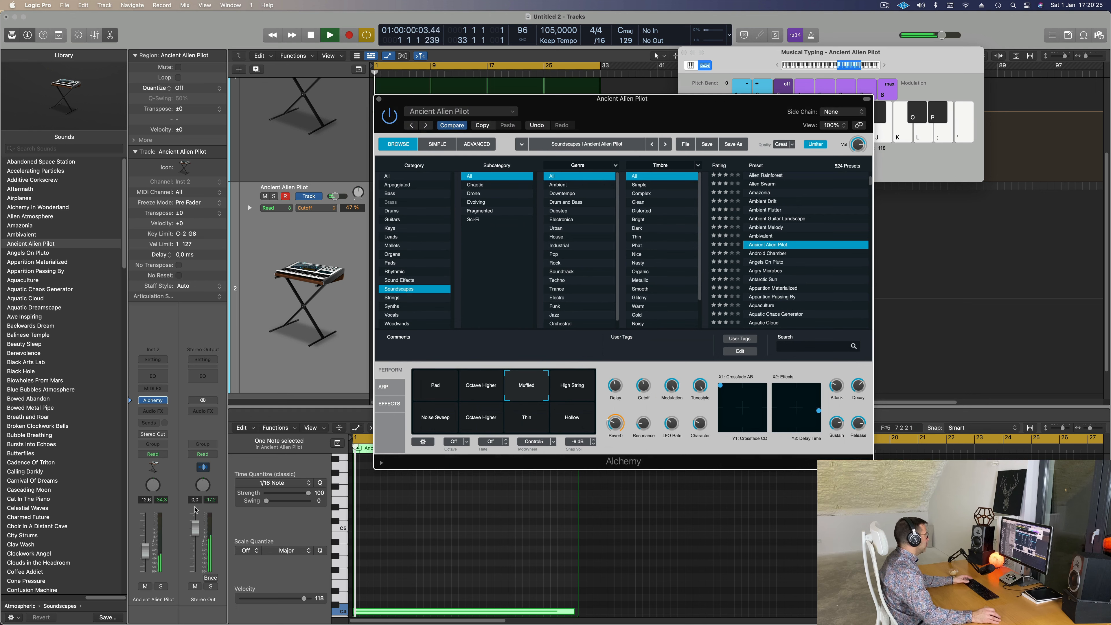
pyautogui.hotkey('shift', 'alt', 'Up')
pyautogui.press('Return')
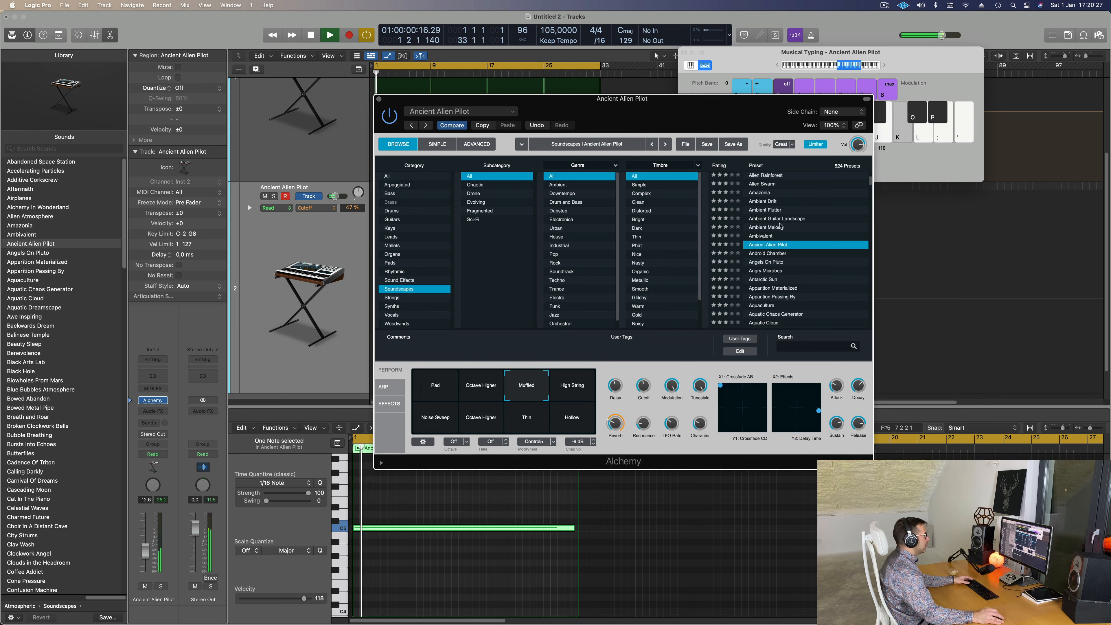
# Audition Alchemy's High String, Hollow, Noise Sweep, lower Octave Higher and Thin snapshots against the playing arrangement
pyautogui.click(562, 381)
pyautogui.click(575, 423)
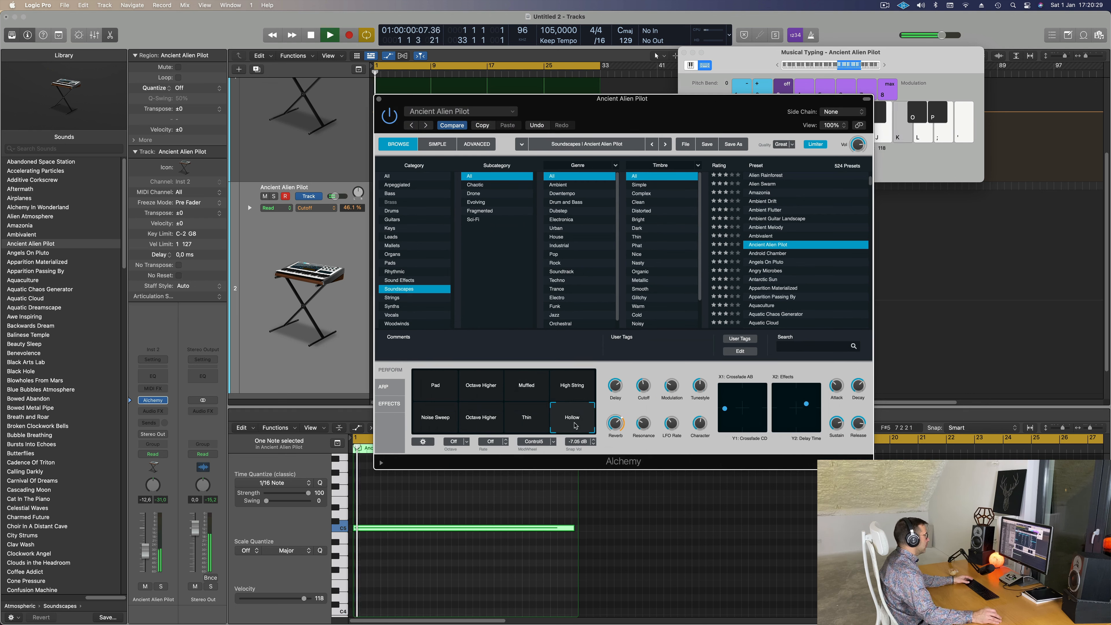
pyautogui.click(448, 423)
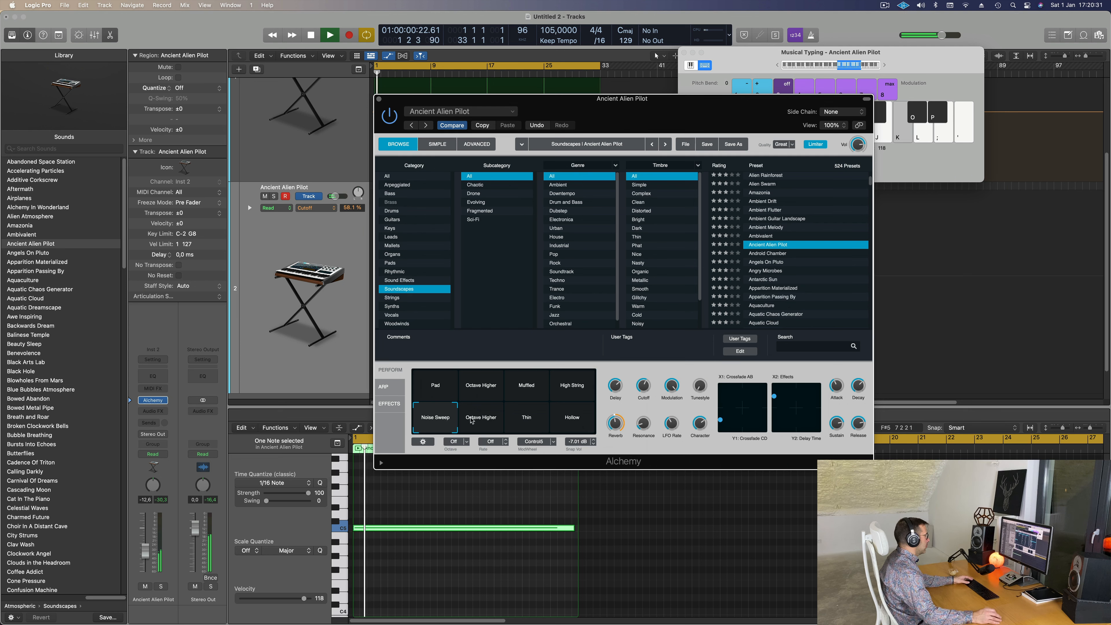
pyautogui.click(484, 423)
pyautogui.click(527, 422)
pyautogui.click(564, 420)
# Load the Soundscapes preset Android Chamber in Alchemy and play the arrangement with it
pyautogui.press('space')
pyautogui.click(769, 254)
pyautogui.moveTo(704, 116); pyautogui.dragTo(860, 146)
pyautogui.press('space')
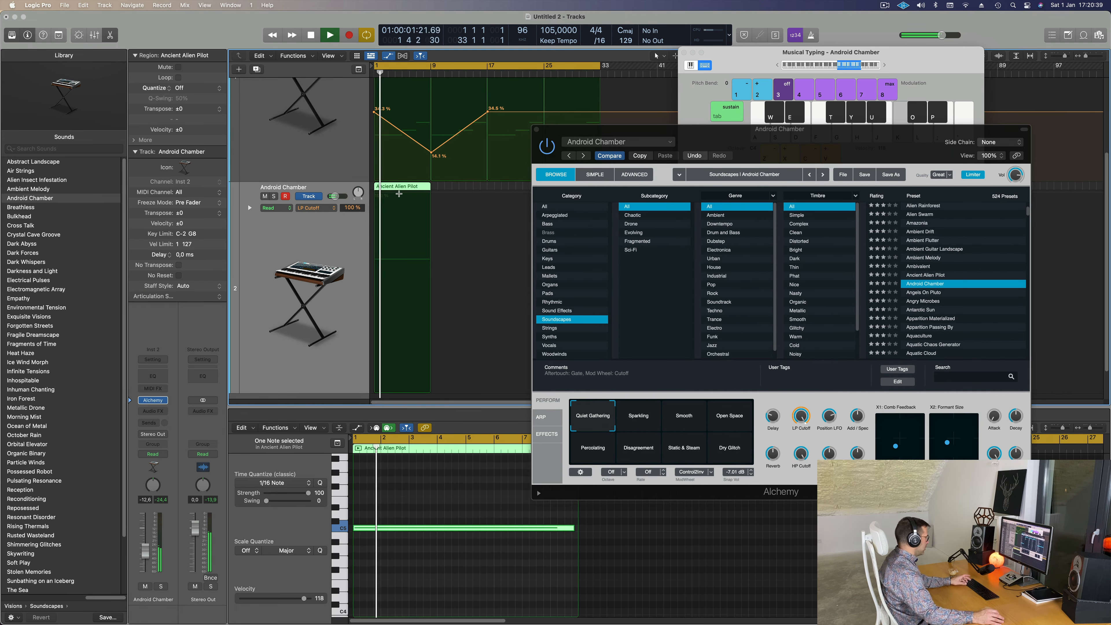
# Repeat the Ancient Alien Pilot region three times so the layer extends to bar 33
pyautogui.press('super+r')
pyautogui.press('super+r')
pyautogui.press('super+r')
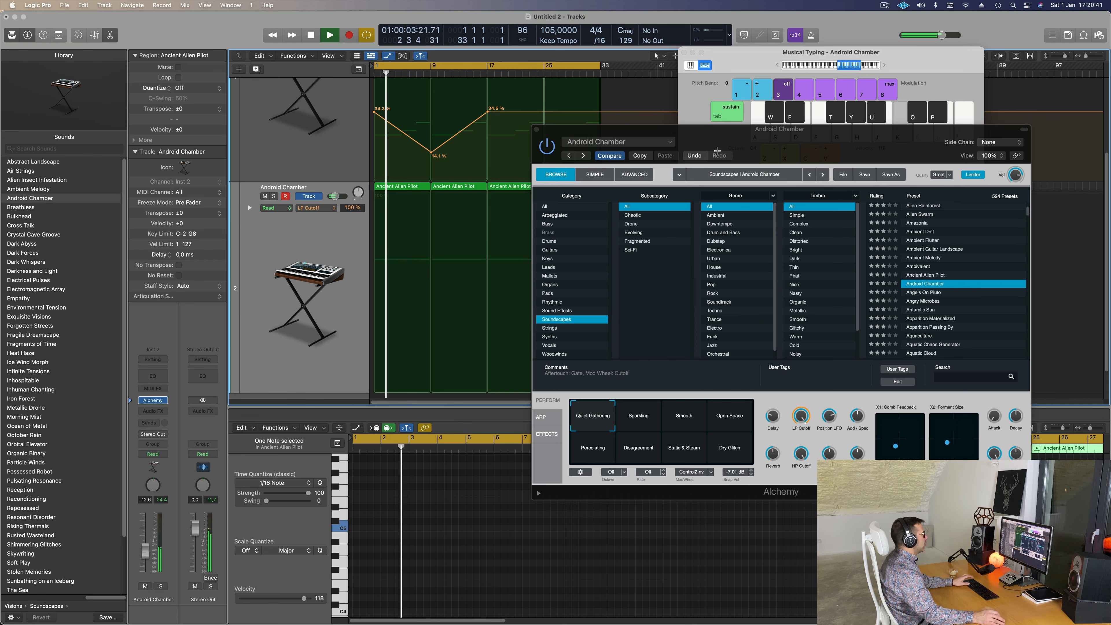
# Audition Android Chamber's Open Space, Percolating and Disagreement snapshots during playback and settle on Static & Steam
pyautogui.moveTo(732, 140); pyautogui.dragTo(711, 112)
pyautogui.press('space')
pyautogui.press('space')
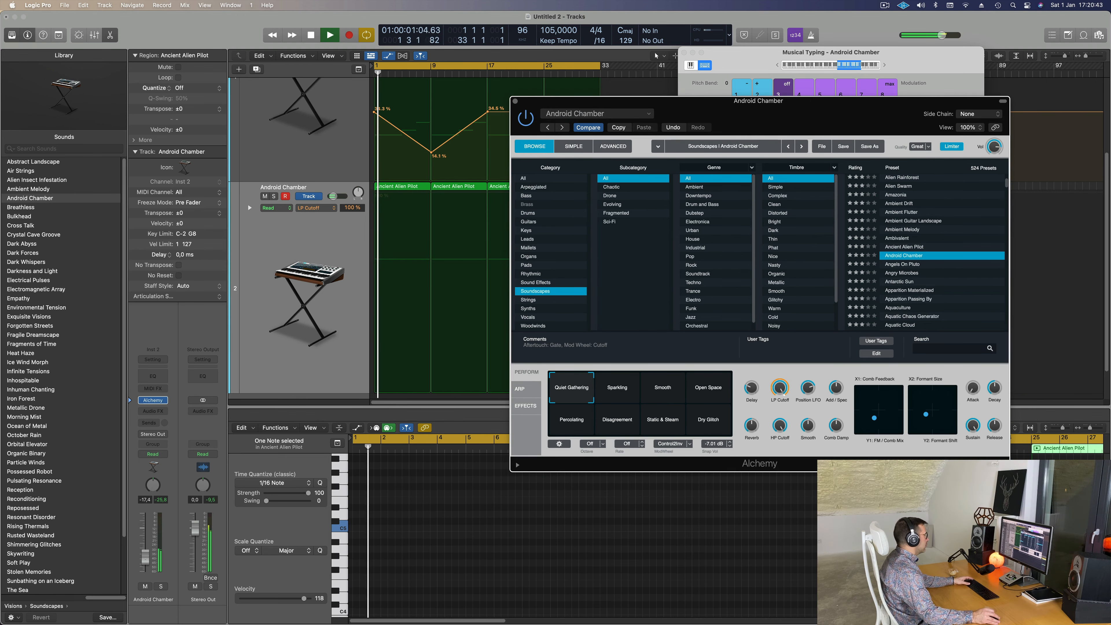
pyautogui.press('space')
pyautogui.moveTo(843, 119); pyautogui.dragTo(739, 84)
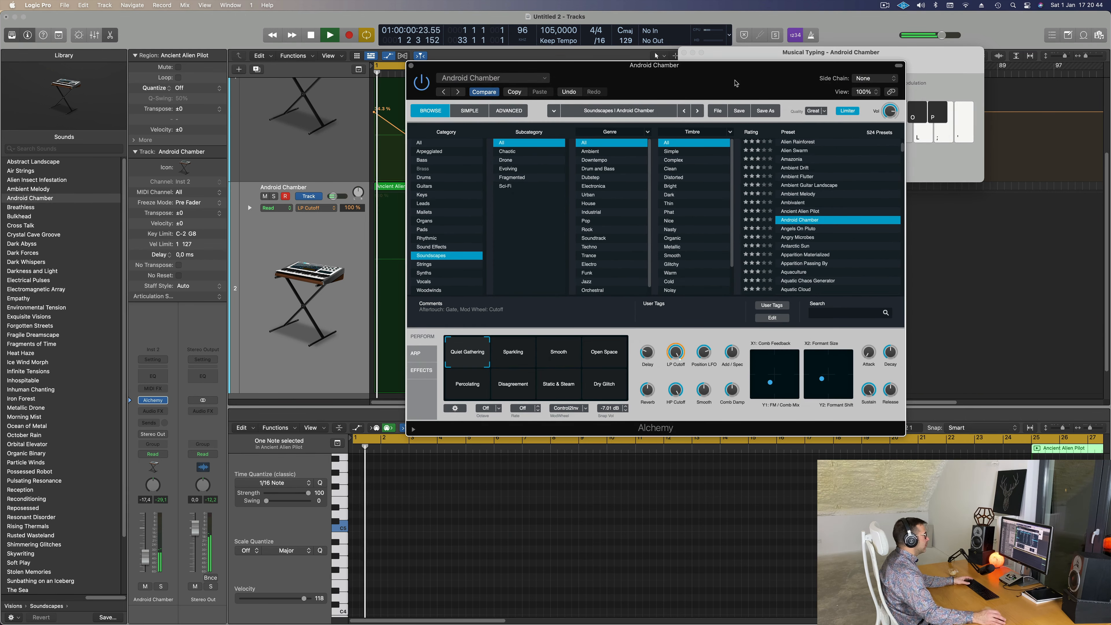
pyautogui.click(606, 358)
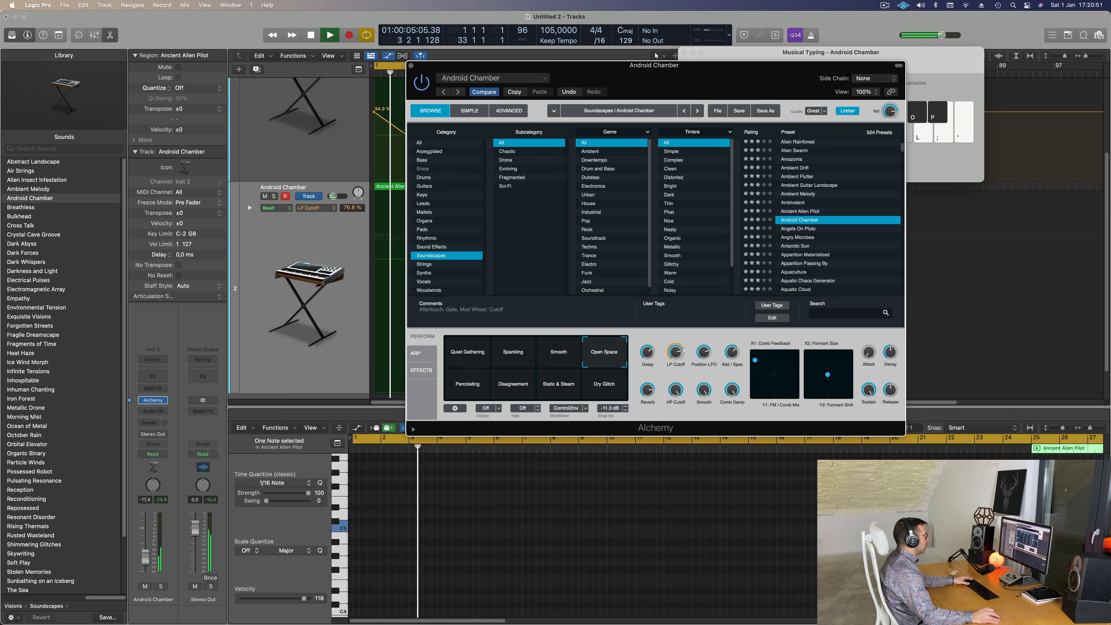
pyautogui.click(470, 391)
pyautogui.click(515, 391)
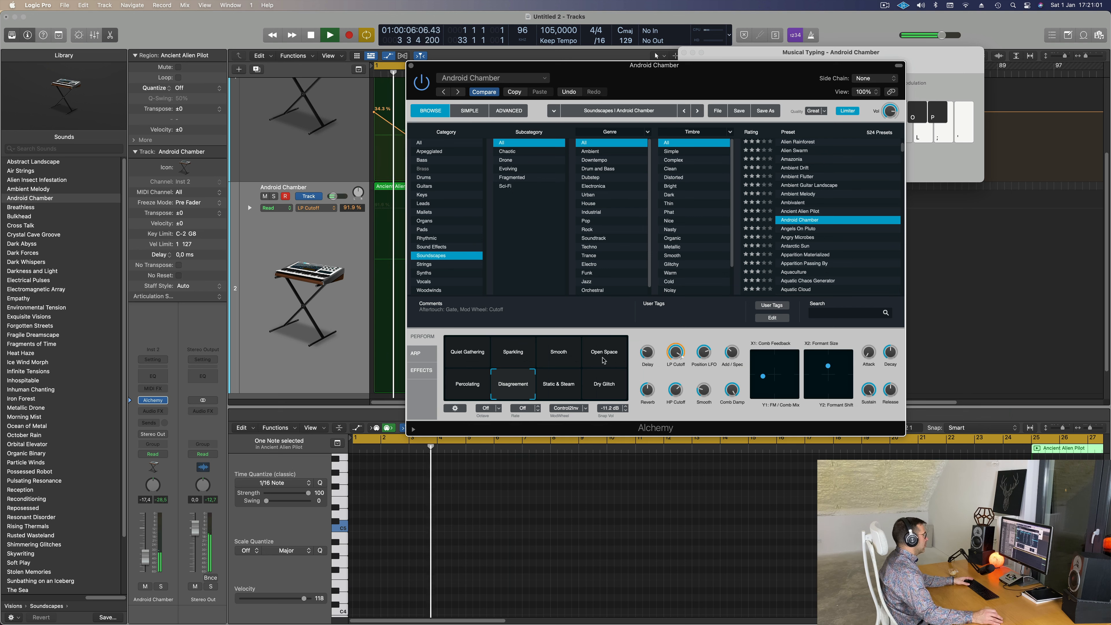
pyautogui.click(551, 389)
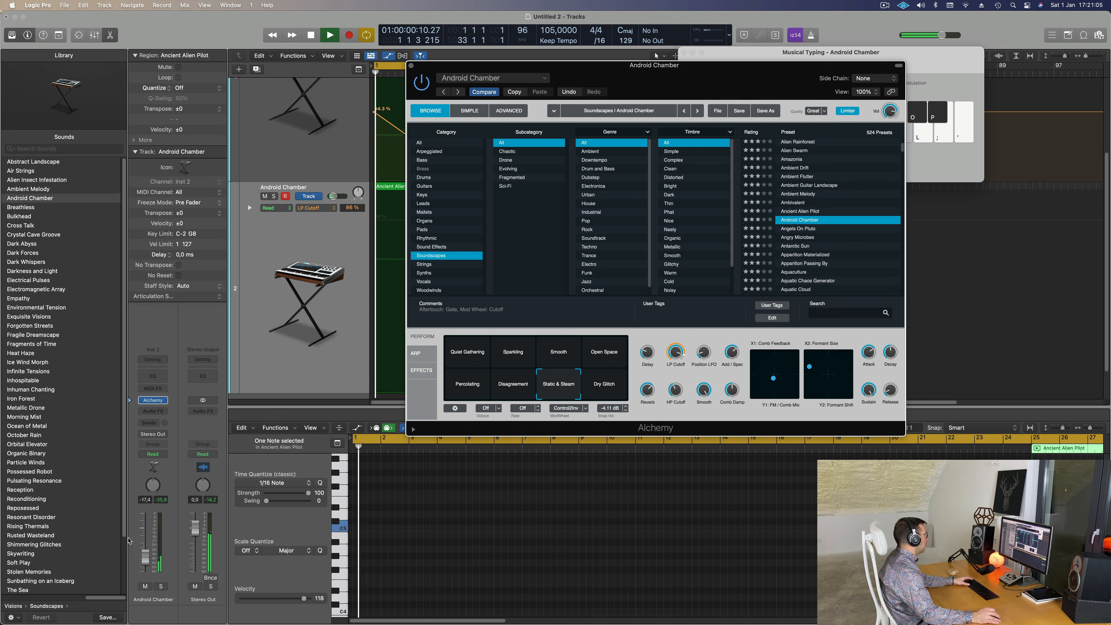
# Lower the Android Chamber track's volume to -20.0 dB and close the Alchemy window
pyautogui.moveTo(146, 559); pyautogui.dragTo(147, 562)
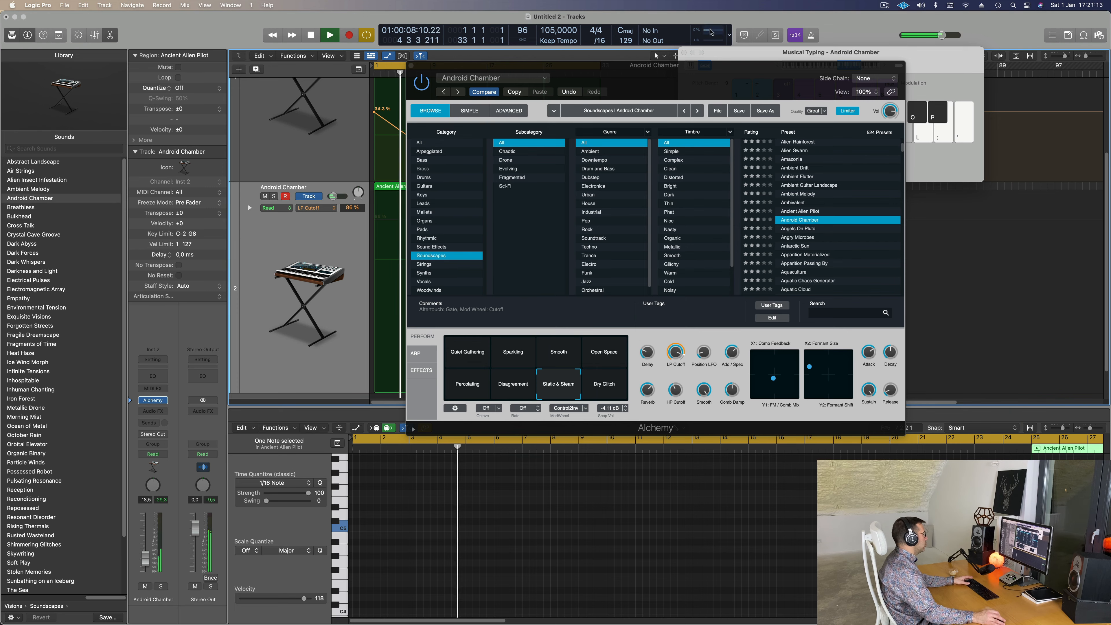
pyautogui.moveTo(411, 67); pyautogui.dragTo(503, 159)
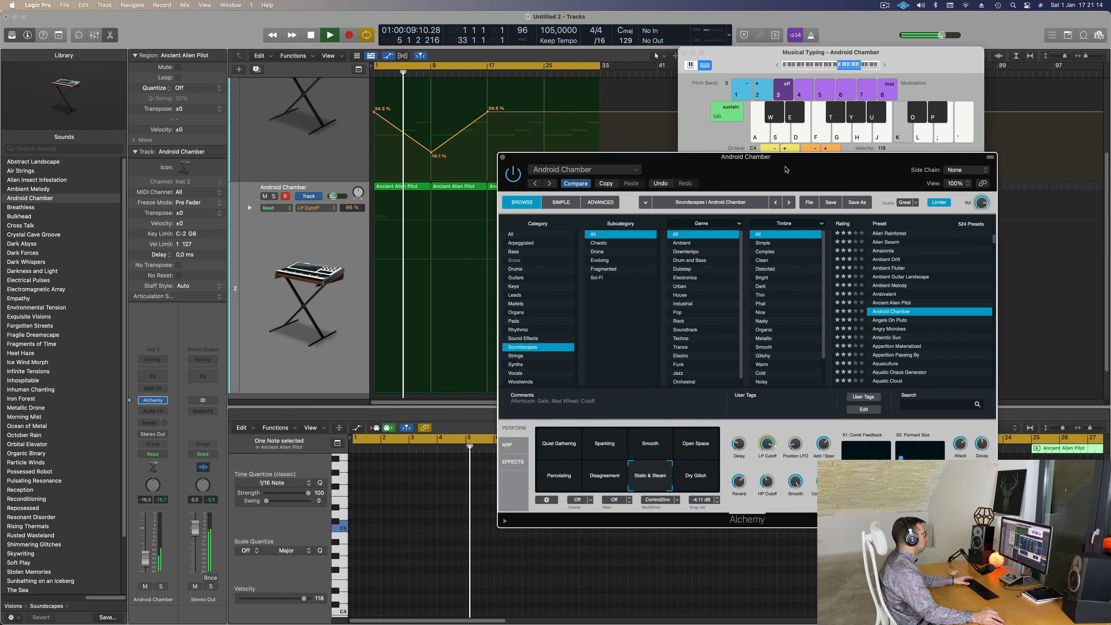
pyautogui.click(503, 156)
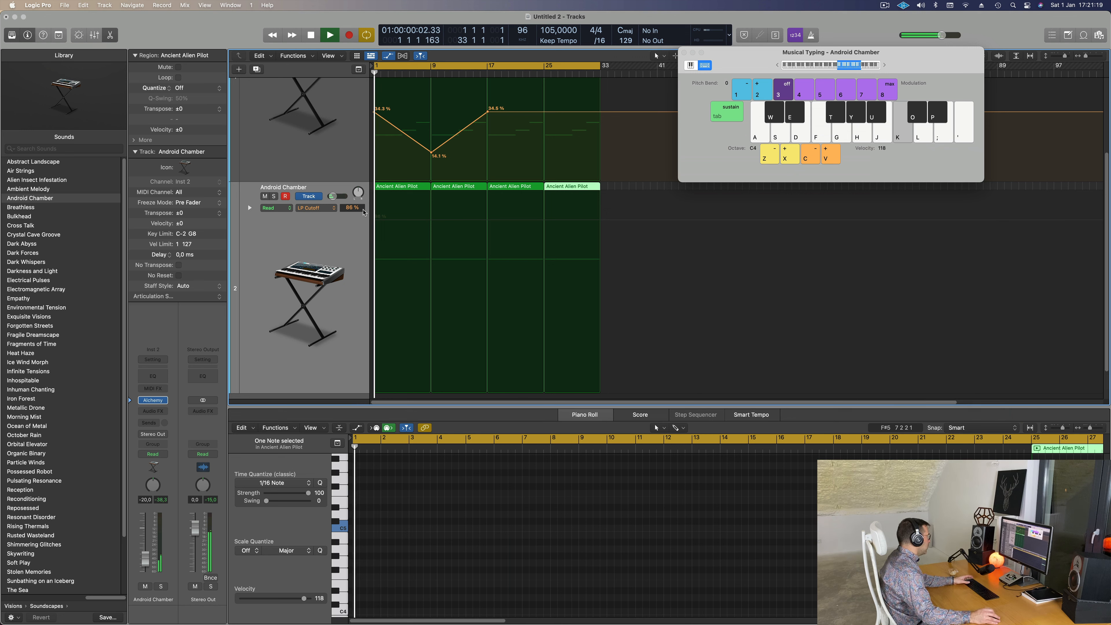
# Select the Android Chamber track with its regions and compare it soloed and within the full mix, closing Alchemy when finished
pyautogui.click(320, 241)
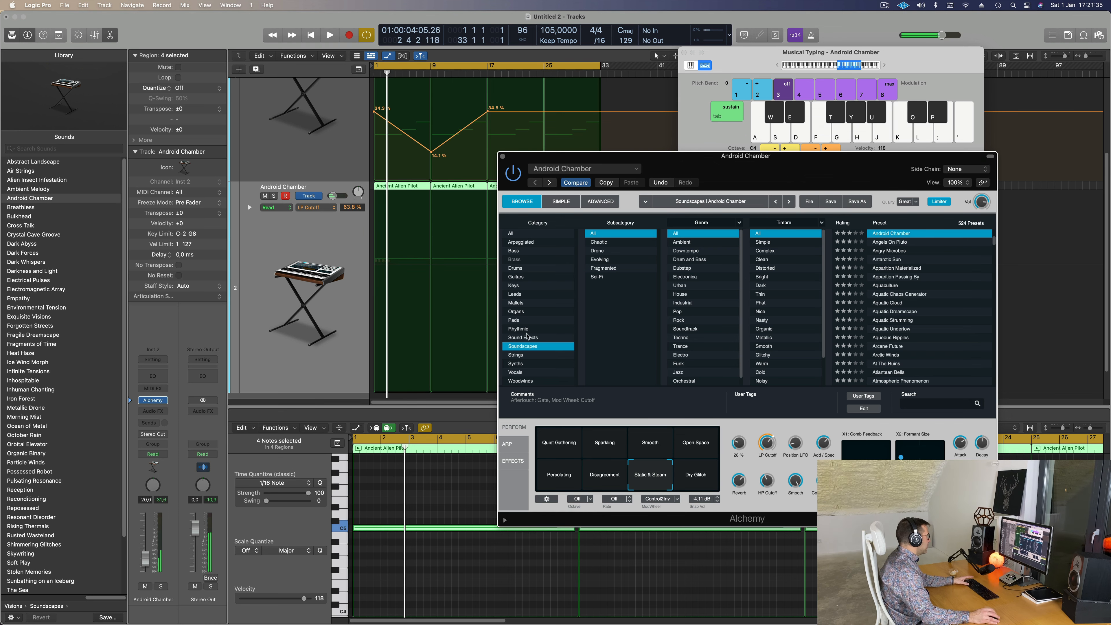
pyautogui.click(274, 196)
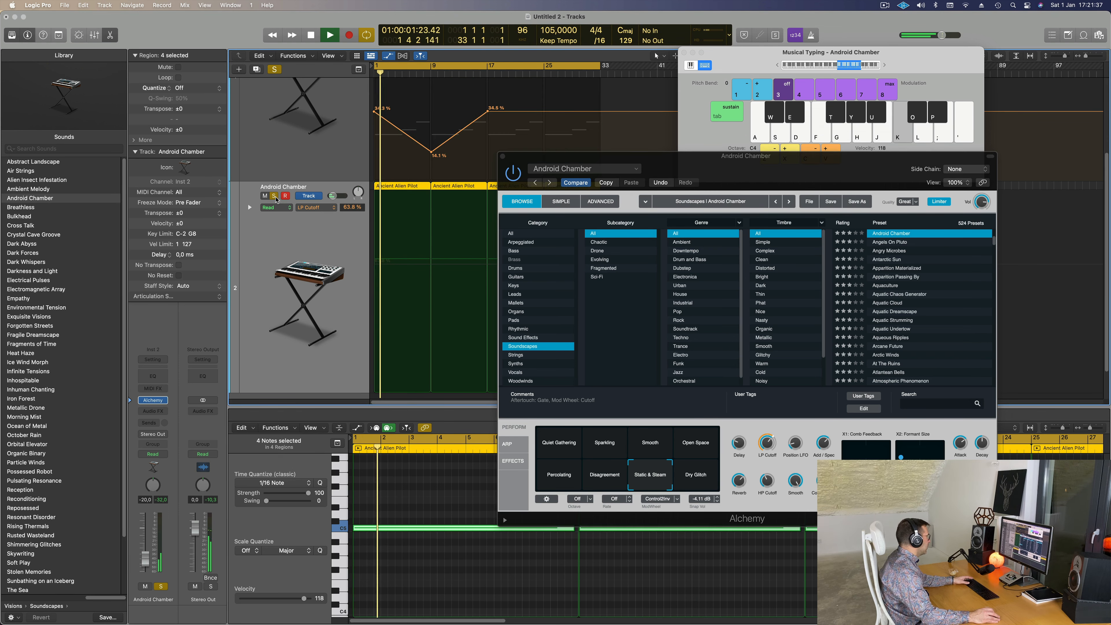
pyautogui.click(273, 196)
pyautogui.moveTo(786, 168); pyautogui.dragTo(637, 187)
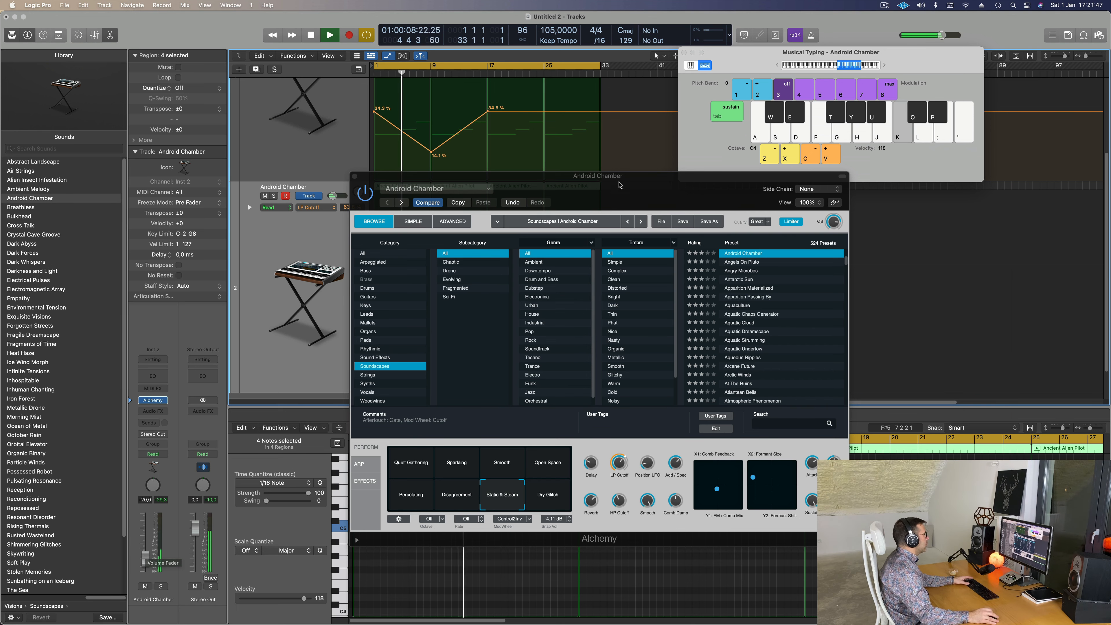
pyautogui.moveTo(620, 185); pyautogui.dragTo(566, 234)
pyautogui.press('space')
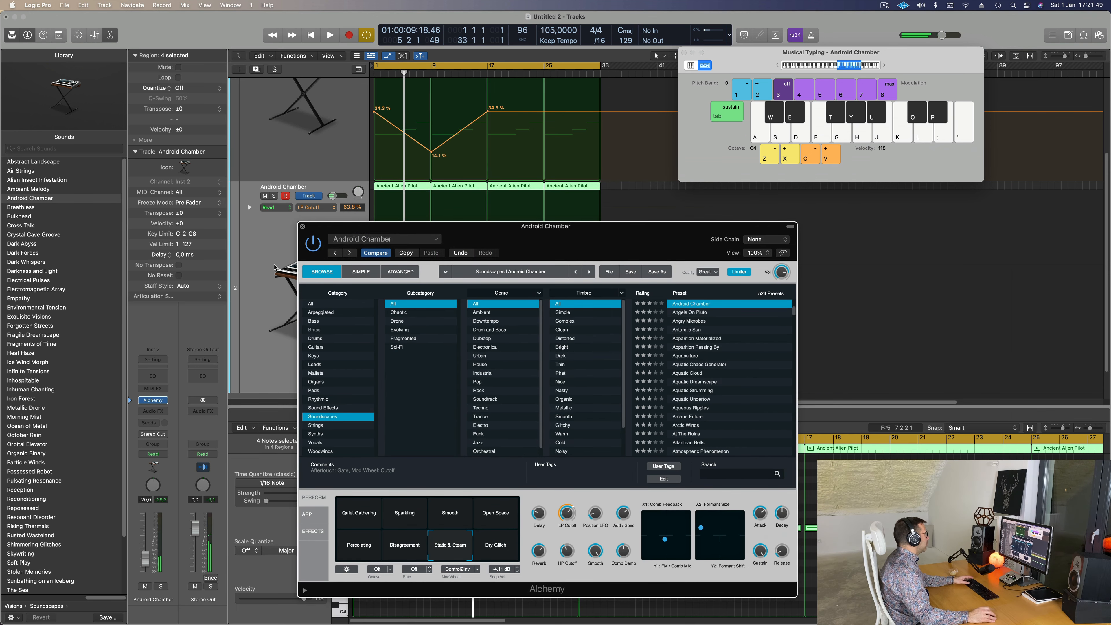
pyautogui.press('super+w')
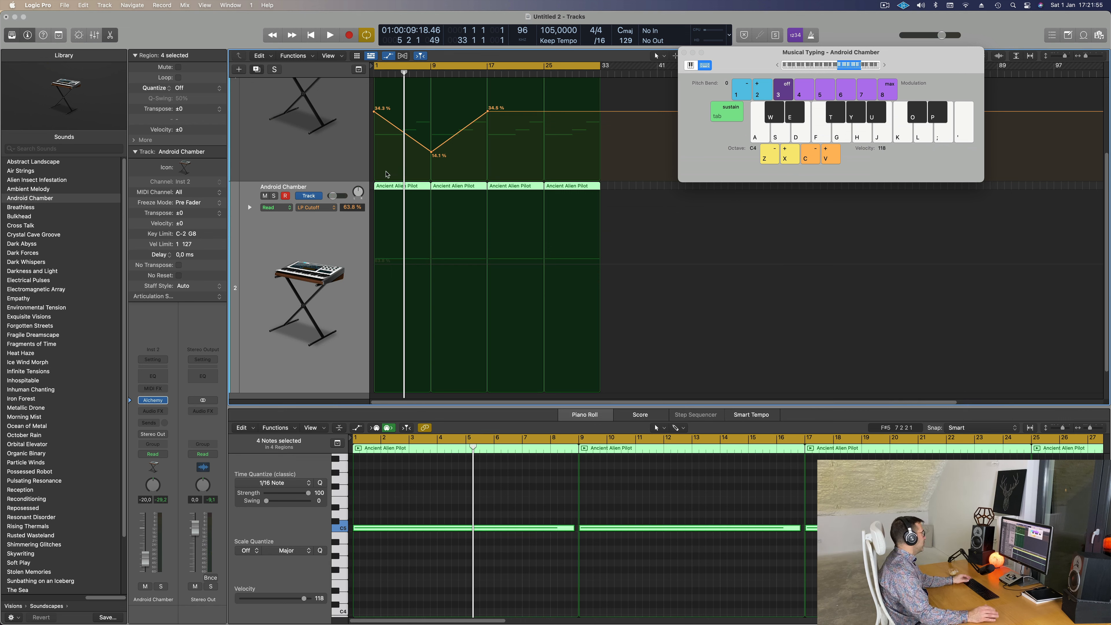
# Duplicate the Android Chamber track as an empty third track and open its Alchemy instrument
pyautogui.press('super+d')
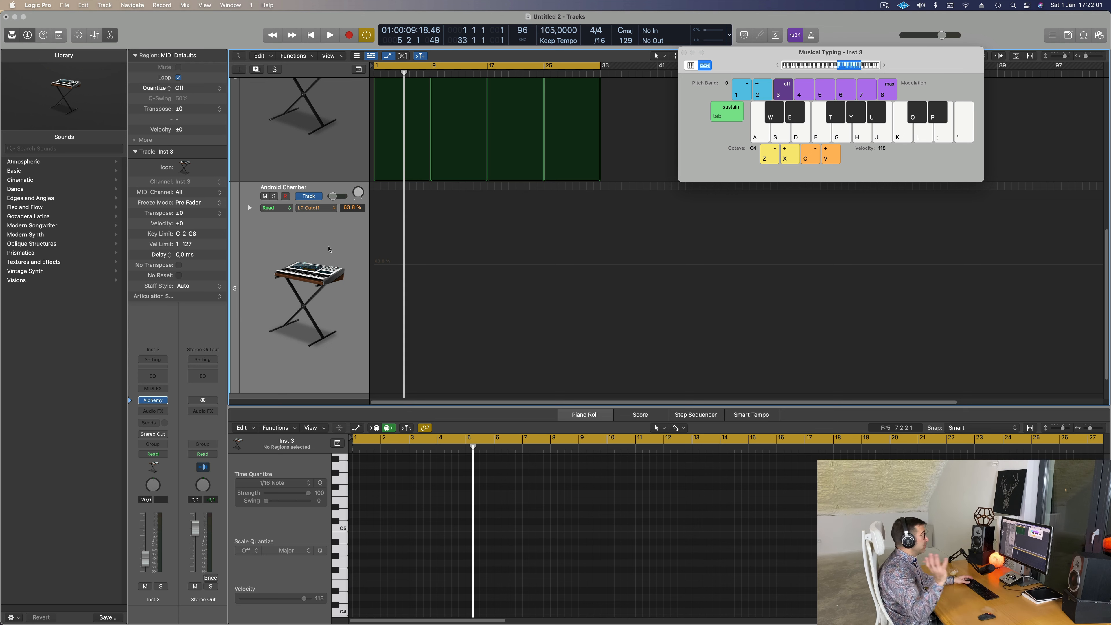
pyautogui.press('space')
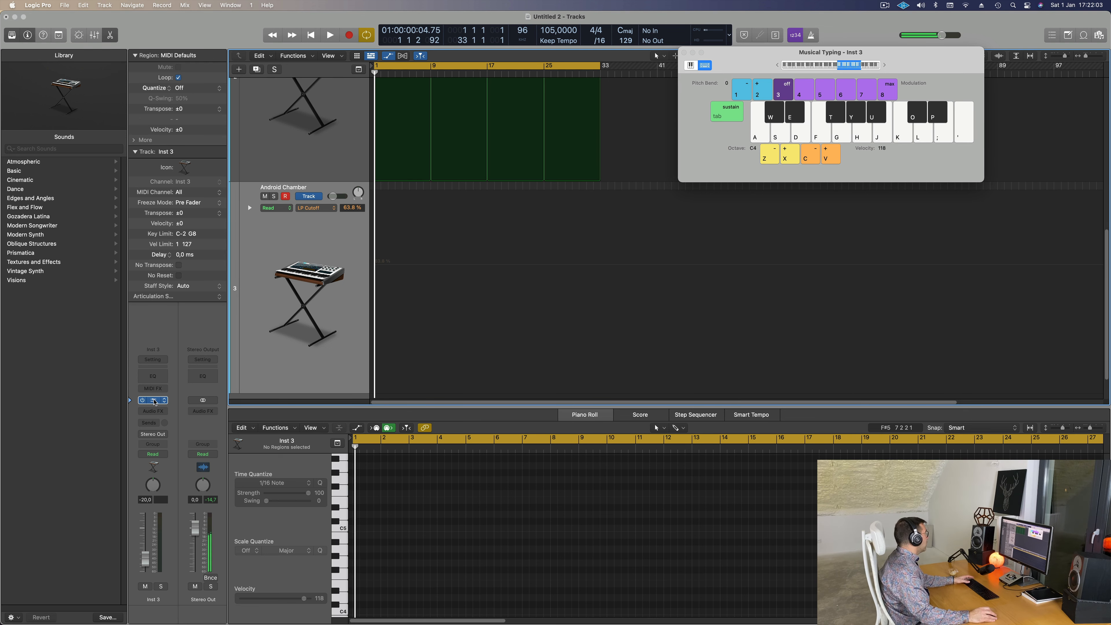
pyautogui.click(153, 400)
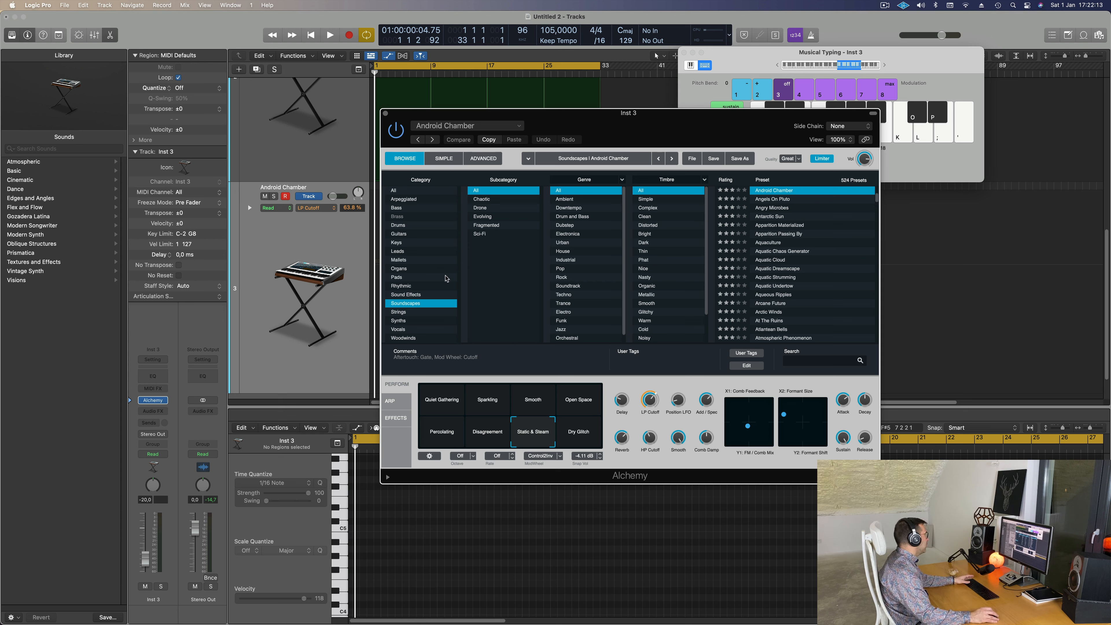
# Load the Canadian Crush preset from Alchemy's Rhythmic category on the third track
pyautogui.click(419, 287)
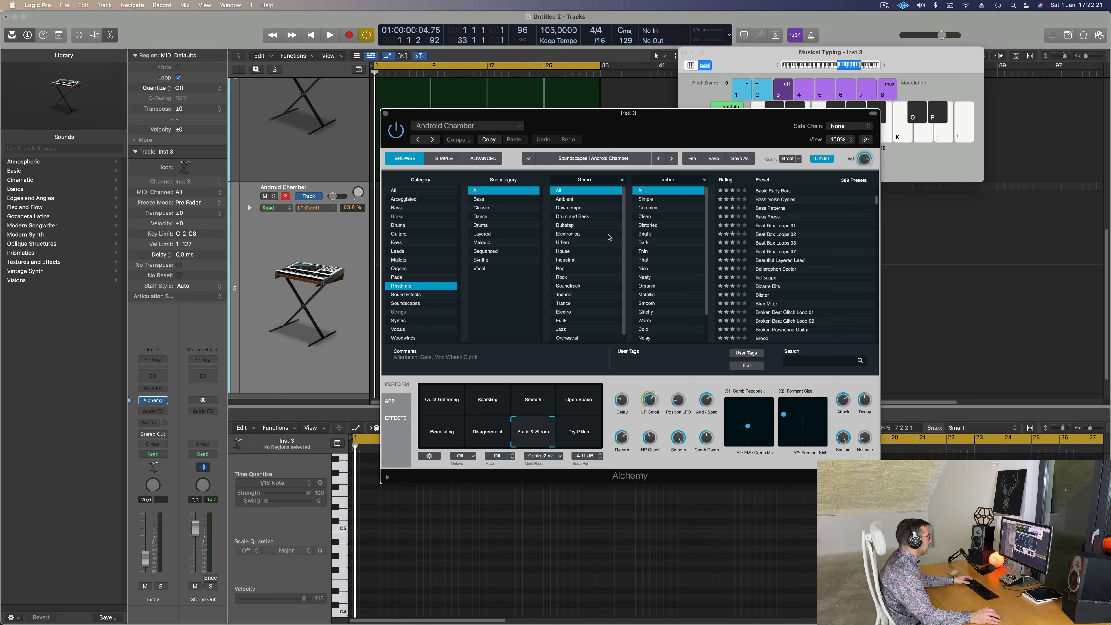
pyautogui.scroll(-1, 601, 259)
pyautogui.scroll(10, 804, 273)
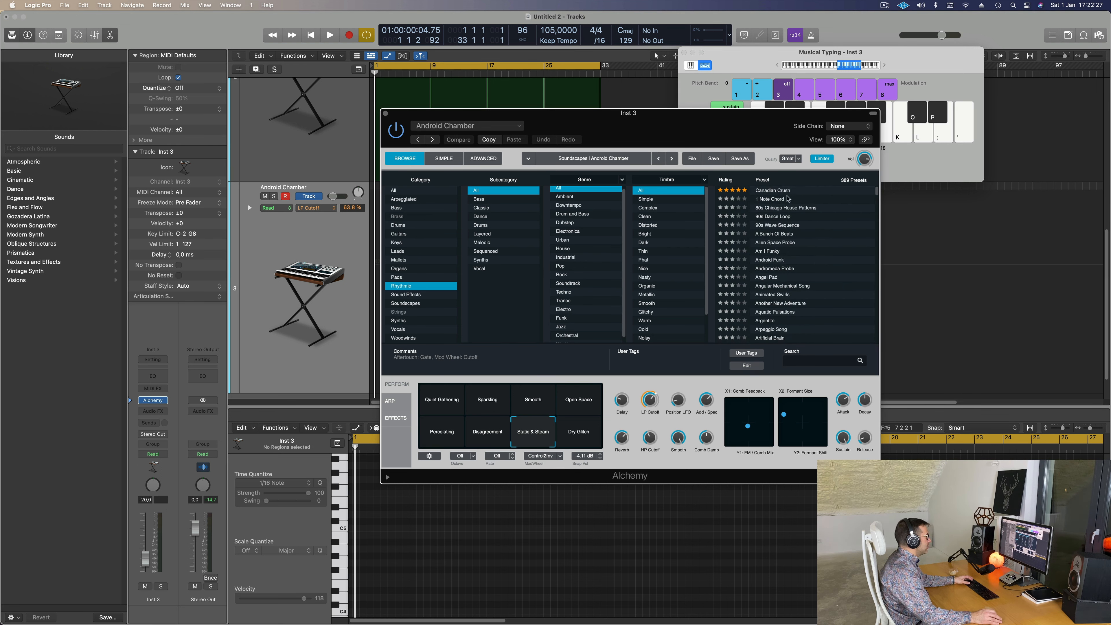
pyautogui.click(771, 191)
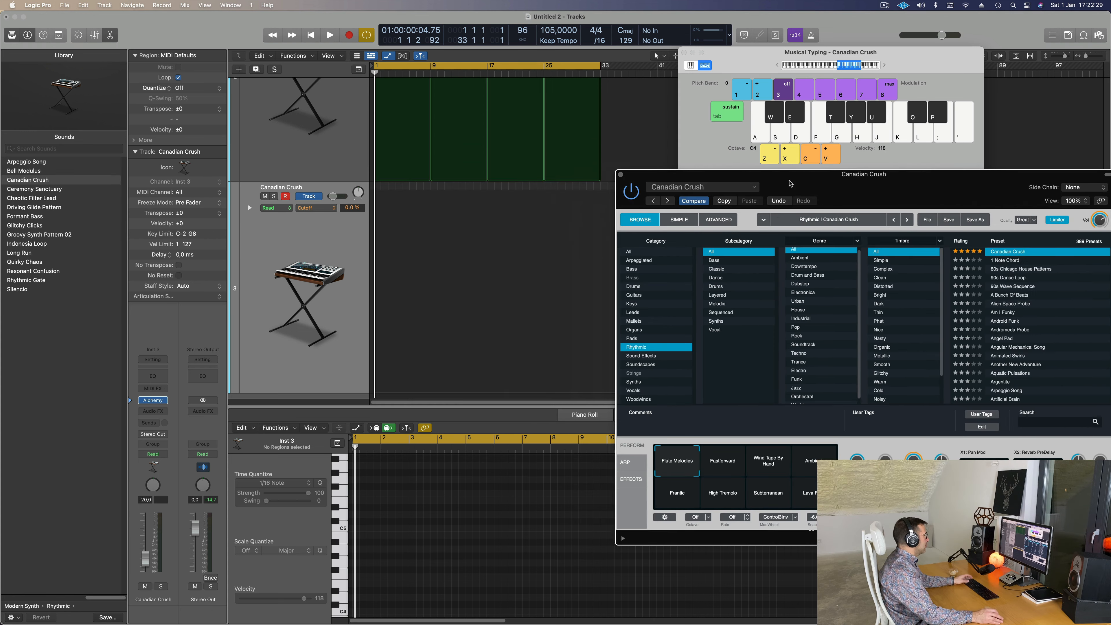
# Test notes on Canadian Crush, choose its Fastforward snapshot and lower the Musical Typing octave to C1
pyautogui.press('d')
pyautogui.moveTo(870, 178); pyautogui.dragTo(562, 168)
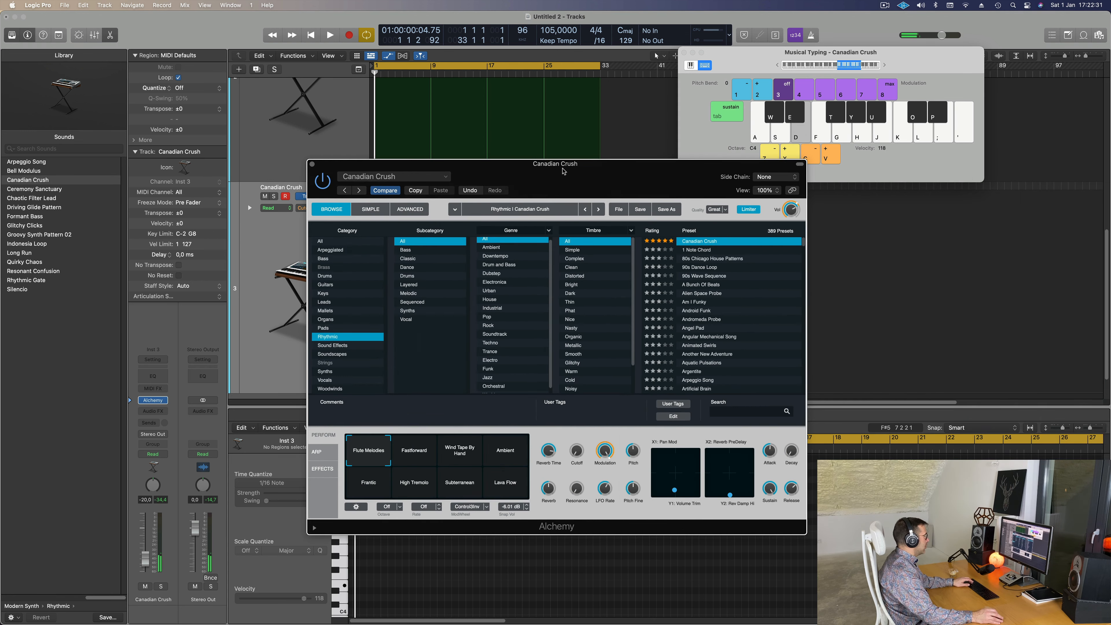
pyautogui.press('f')
pyautogui.press('g')
pyautogui.click(418, 458)
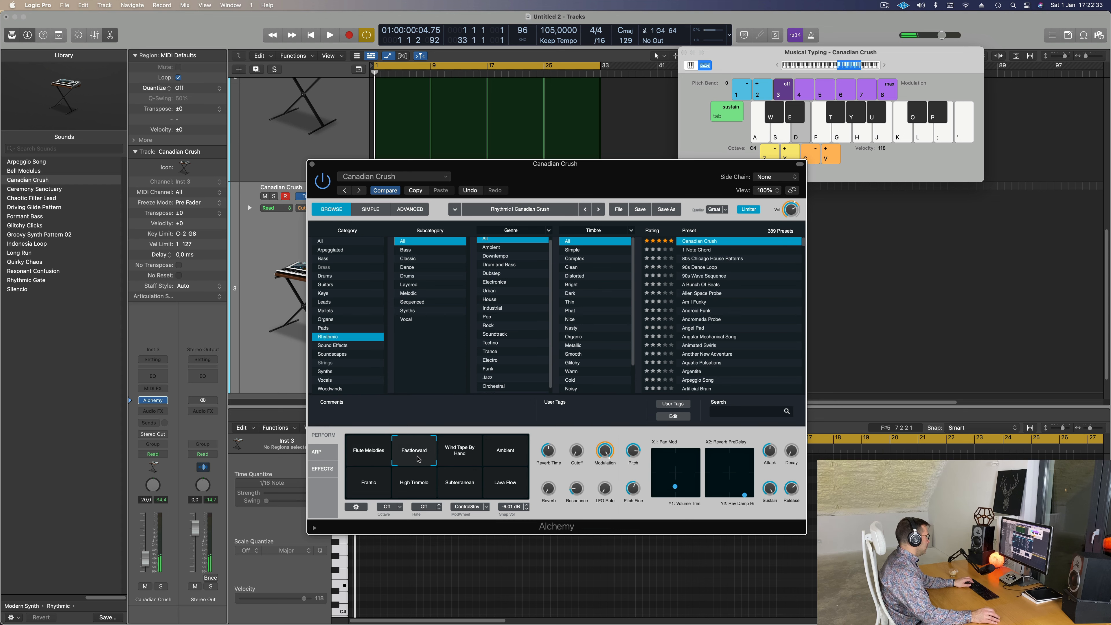
pyautogui.doubleClick(778, 65)
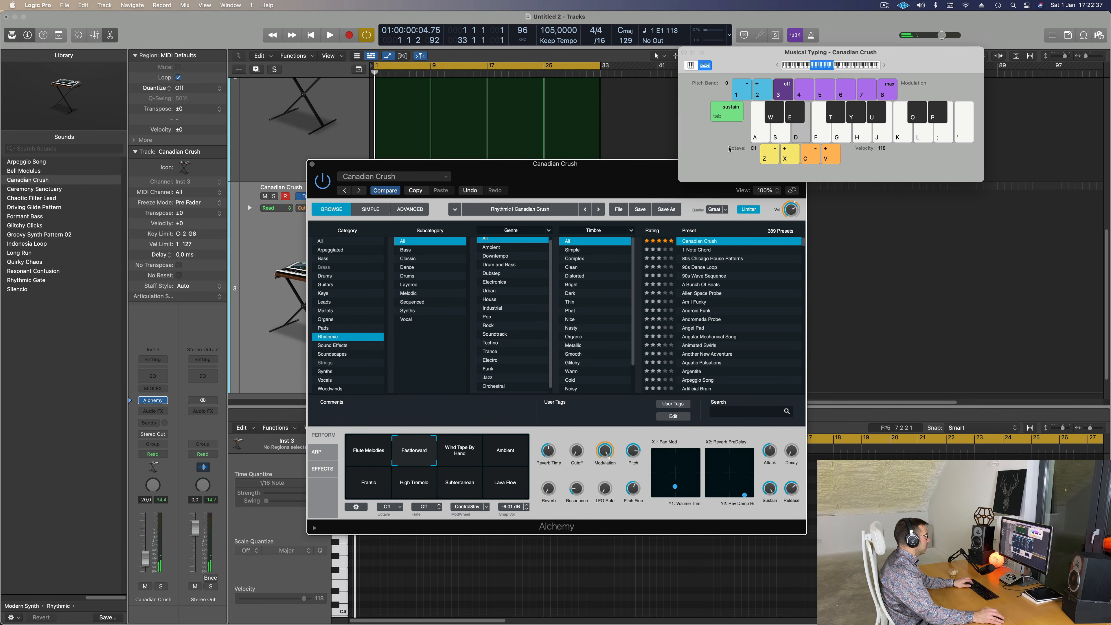
pyautogui.moveTo(612, 193); pyautogui.dragTo(841, 204)
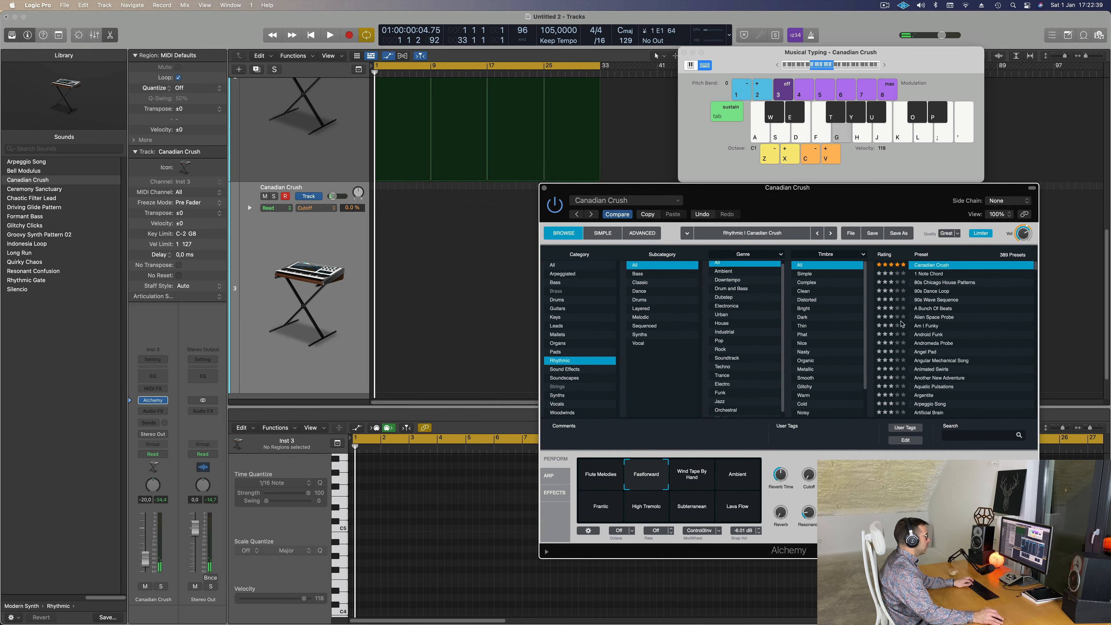
# Load the 1 Note Chord preset on the third track and copy the first Ancient Alien Pilot region onto it at bar 1
pyautogui.click(926, 274)
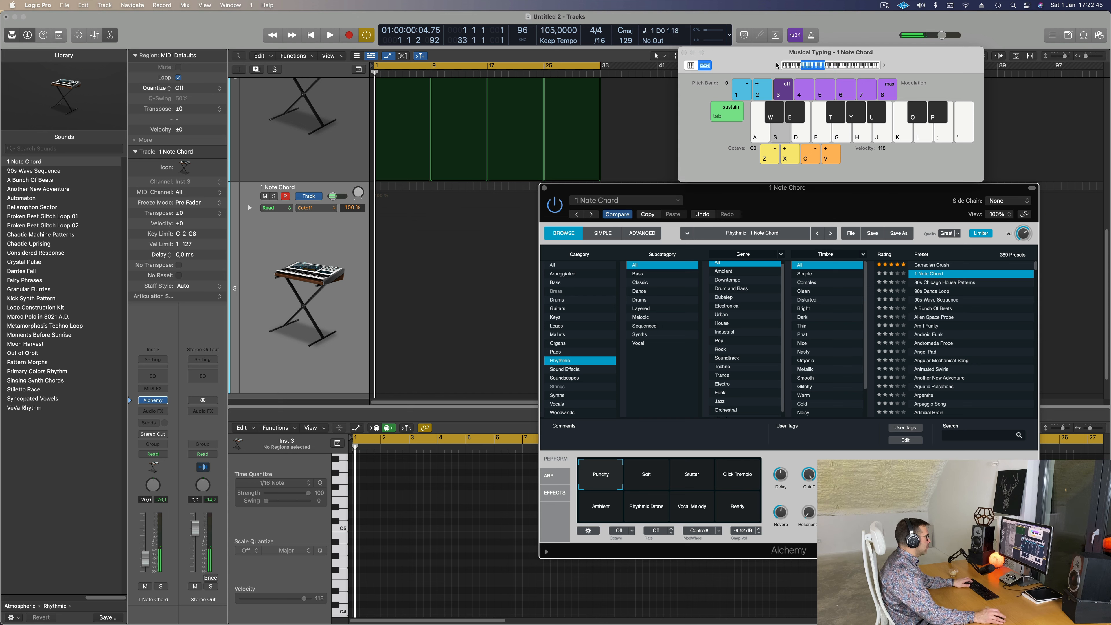
pyautogui.moveTo(749, 60); pyautogui.dragTo(730, 78)
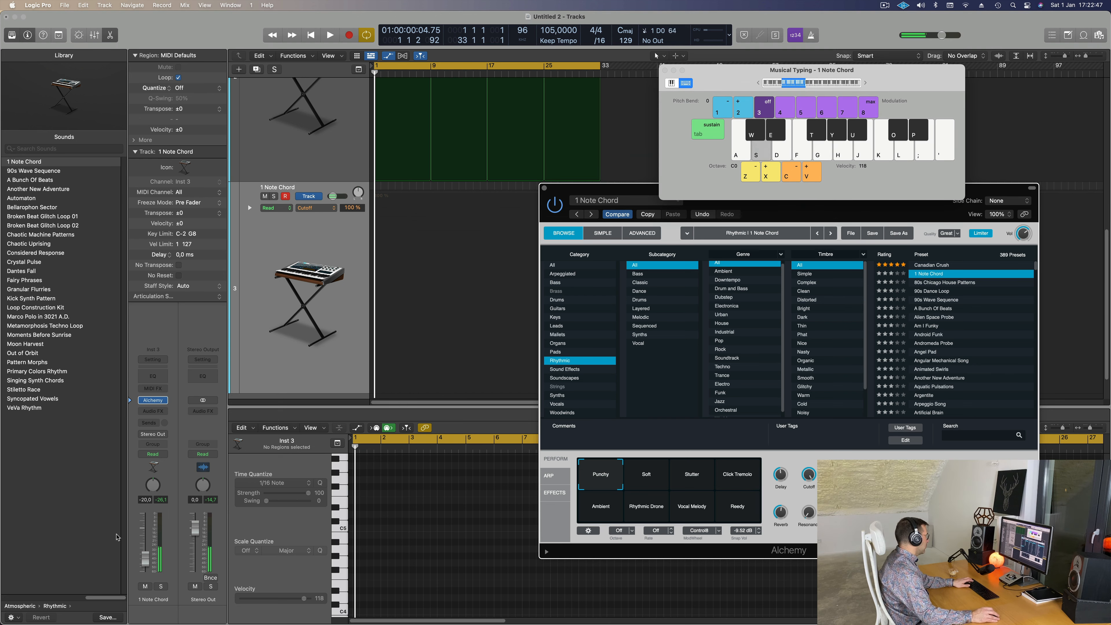
pyautogui.scroll(3, 390, 131)
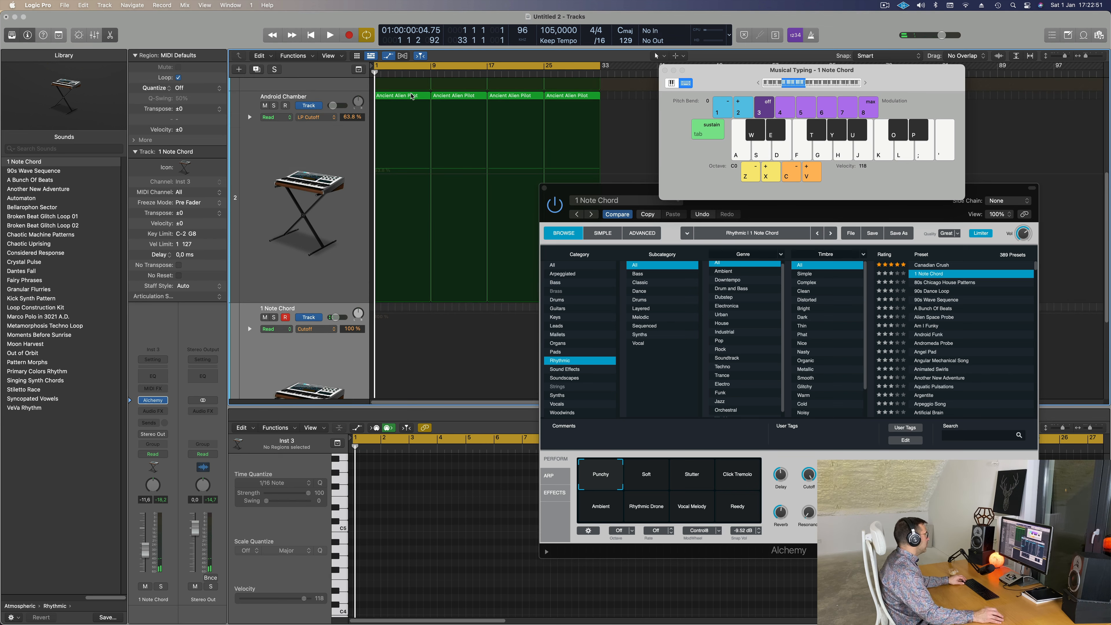
pyautogui.moveTo(411, 96); pyautogui.dragTo(411, 308)
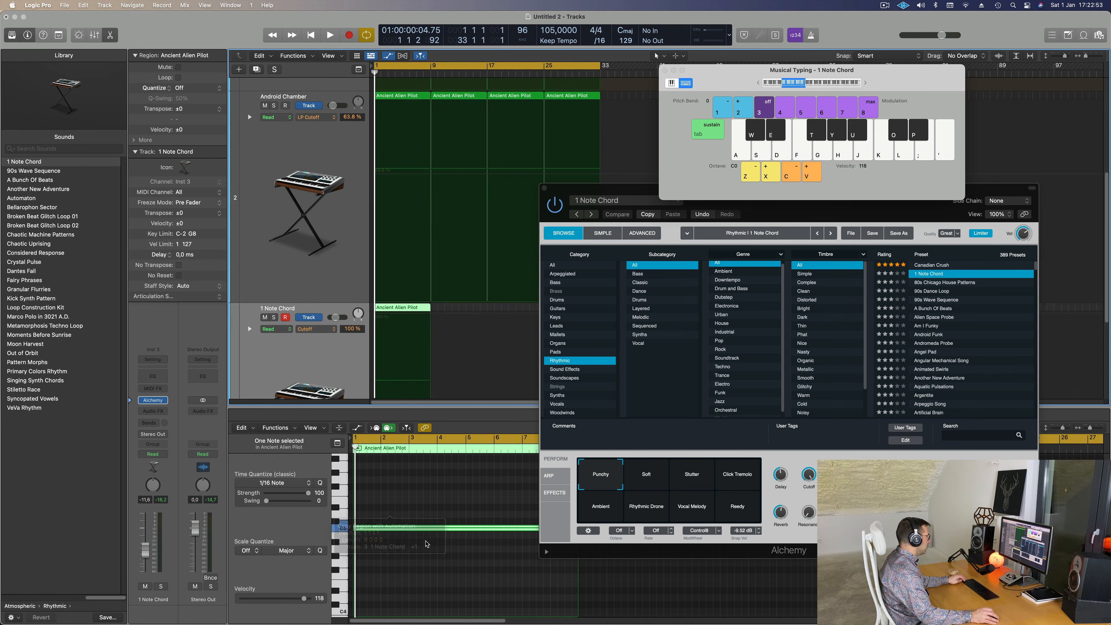
# Shorten the held note in the copied region to just under two bars and lower it to C1
pyautogui.scroll(-4, 430, 541)
pyautogui.moveTo(430, 512); pyautogui.dragTo(454, 575)
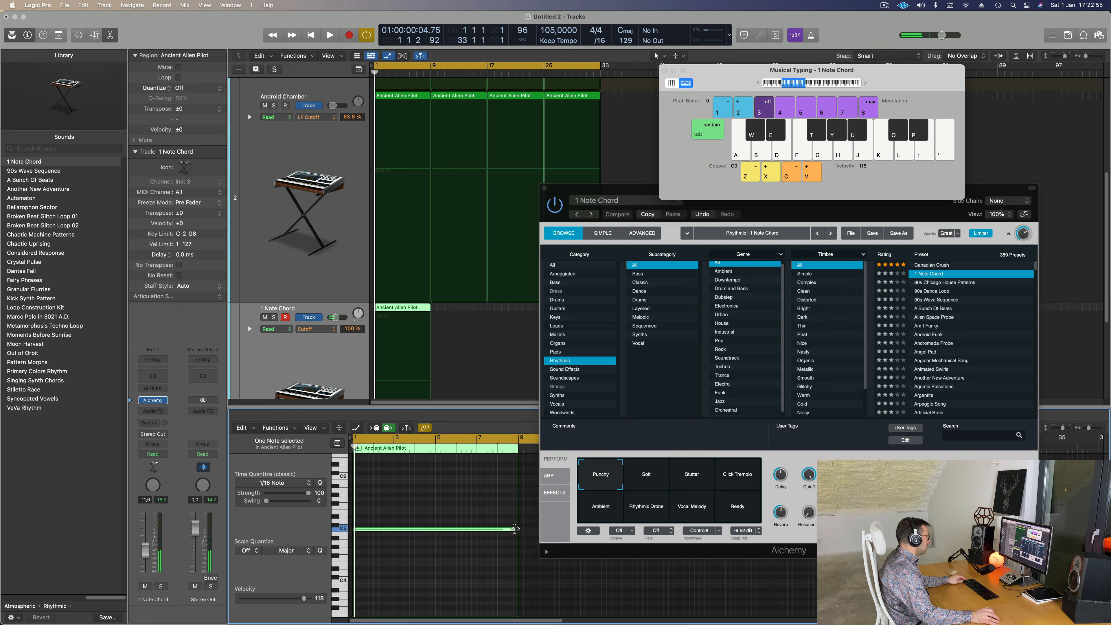
pyautogui.moveTo(513, 530); pyautogui.dragTo(387, 530)
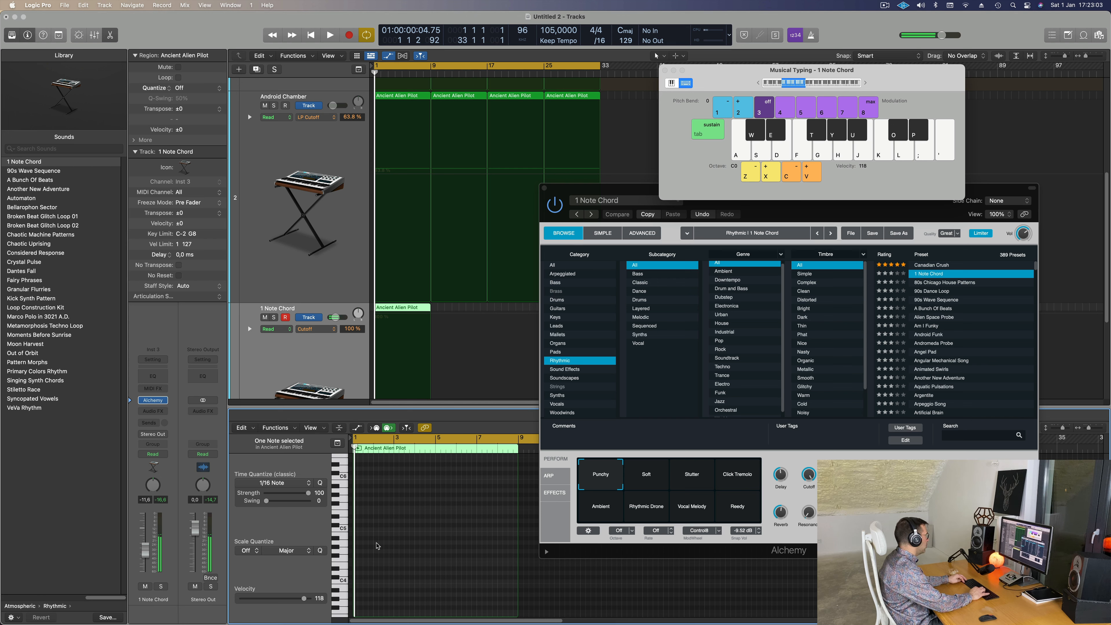
# Play the layer in the mix and raise the 1 Note Chord track's volume to -7.6 dB
pyautogui.press('space')
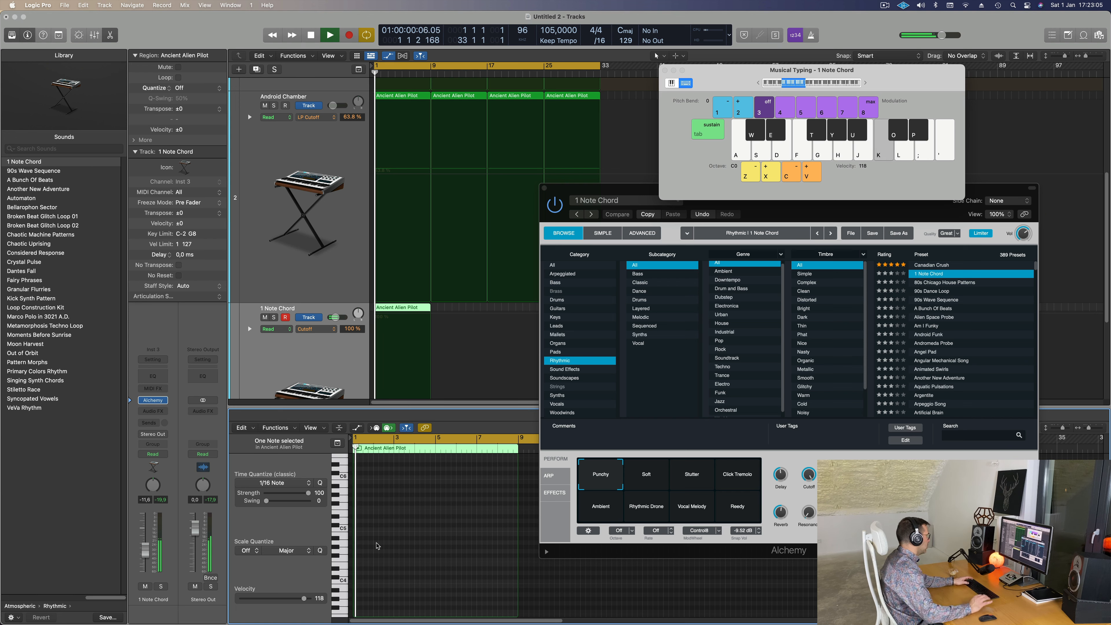
pyautogui.press('space')
pyautogui.press('space')
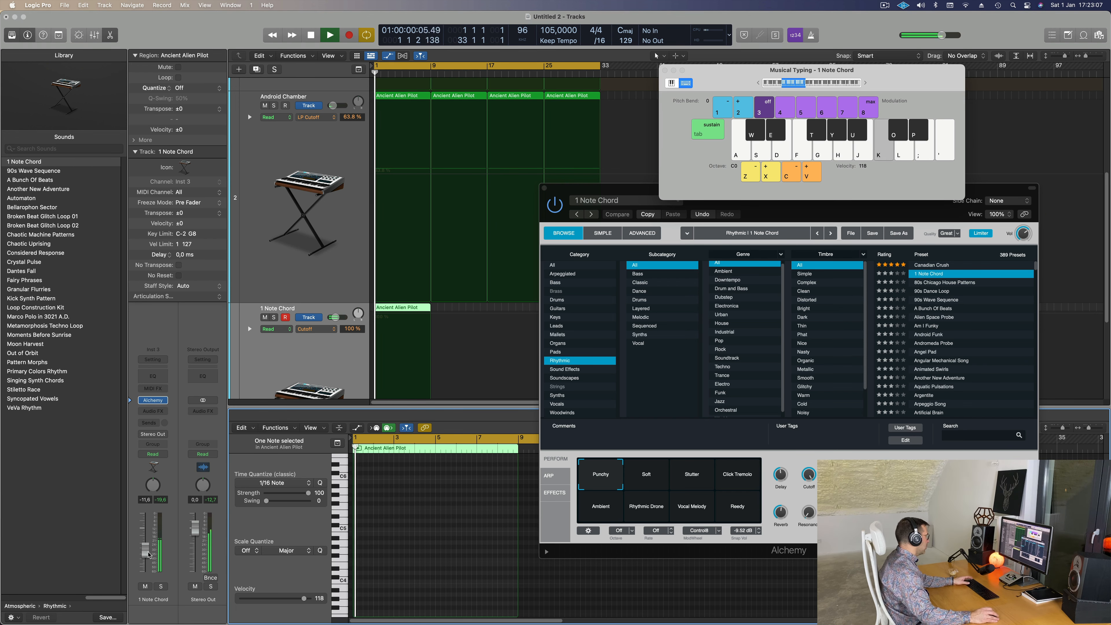
pyautogui.press('space')
pyautogui.press('space')
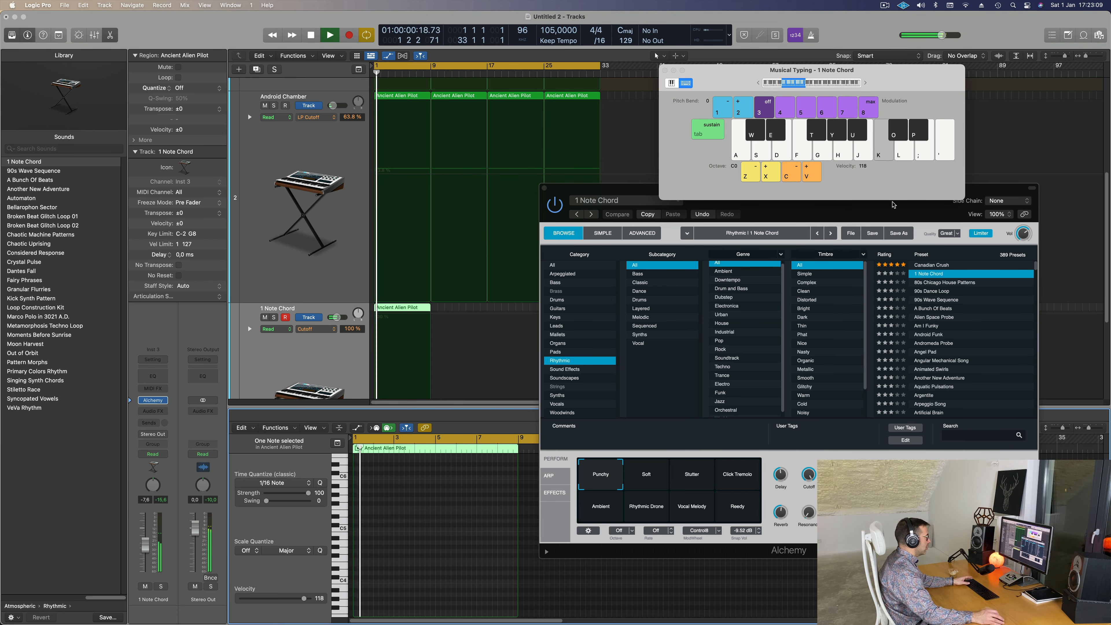
pyautogui.moveTo(990, 191); pyautogui.dragTo(1110, 159)
pyautogui.press('space')
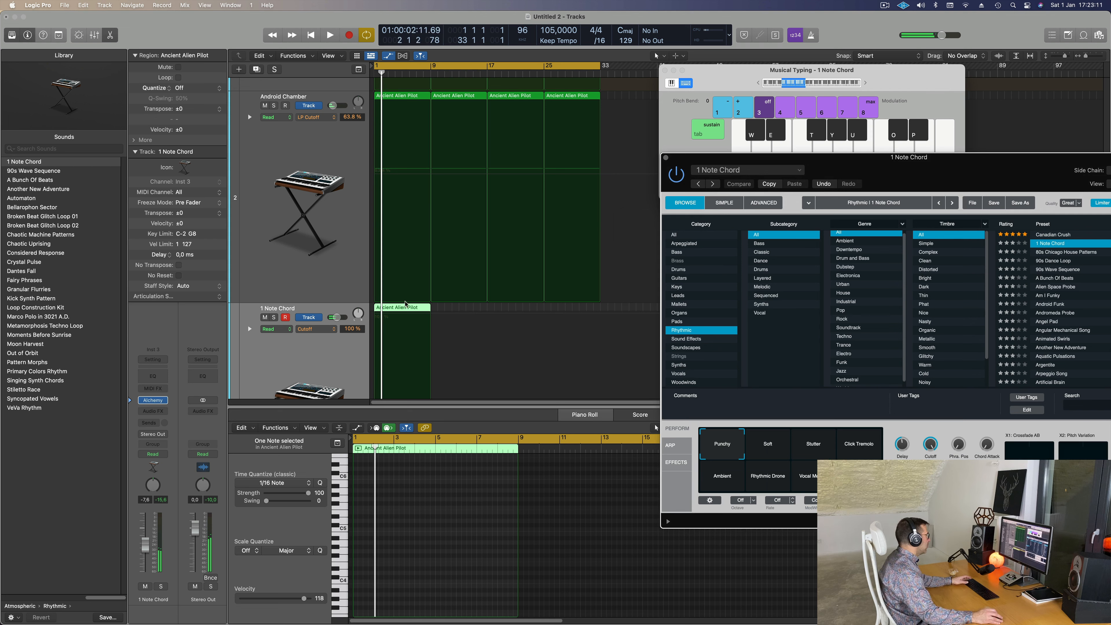
# Move the 1 Note Chord track's region to start at bar 5 and play the arrangement
pyautogui.moveTo(423, 309); pyautogui.dragTo(432, 310)
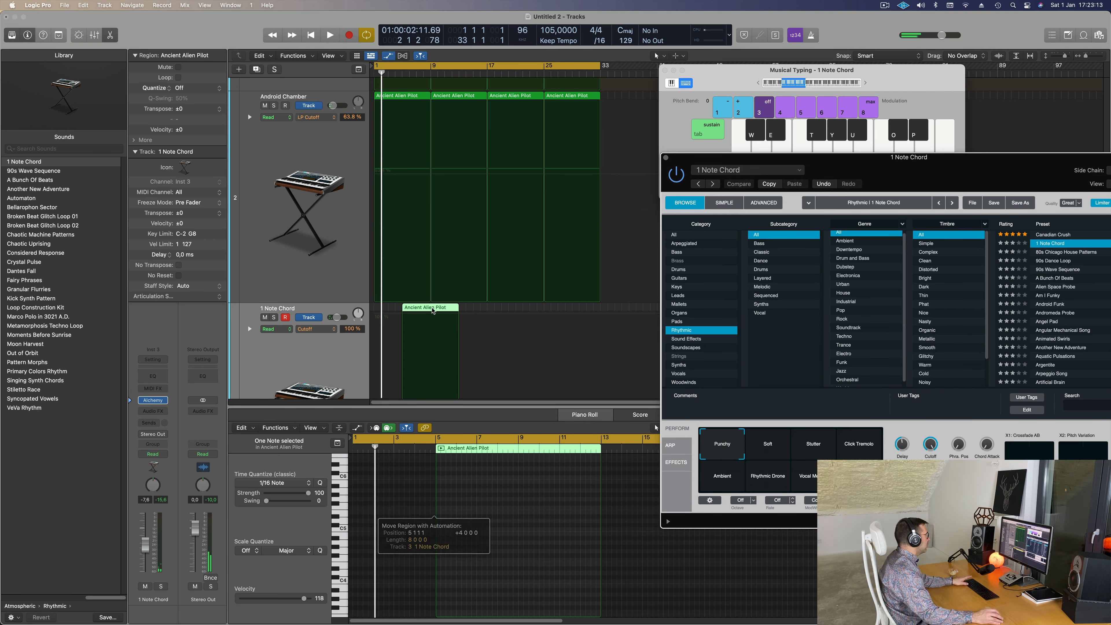
pyautogui.press('space')
pyautogui.press('super+Right')
pyautogui.press('super+Right')
pyautogui.press('super+Right')
pyautogui.press('super+Right')
pyautogui.press('super+Right')
pyautogui.press('super+Right')
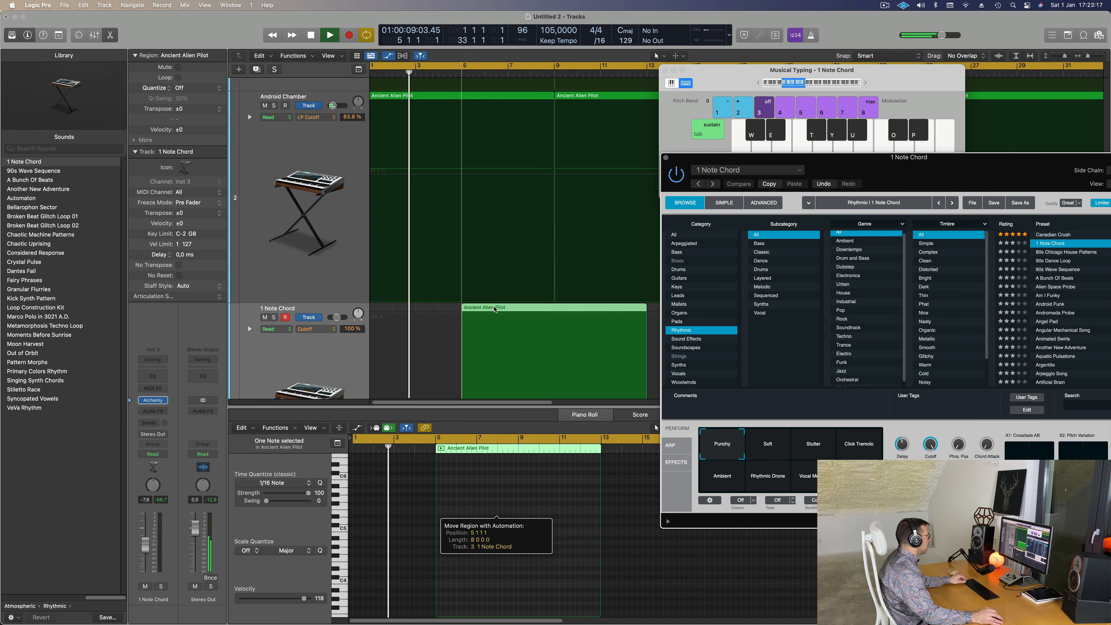
pyautogui.press('super+Left')
# Raise the 1 Note Chord track's volume to -6.6 dB and restart playback from the beginning
pyautogui.moveTo(887, 179); pyautogui.dragTo(766, 164)
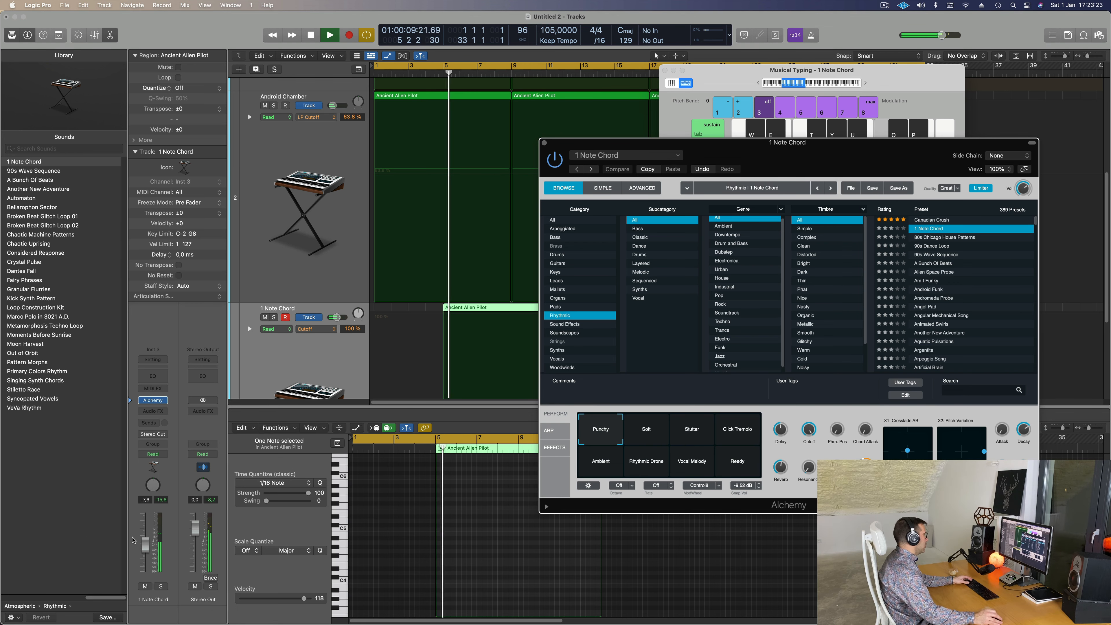
pyautogui.moveTo(146, 546); pyautogui.dragTo(147, 544)
pyautogui.press('Return')
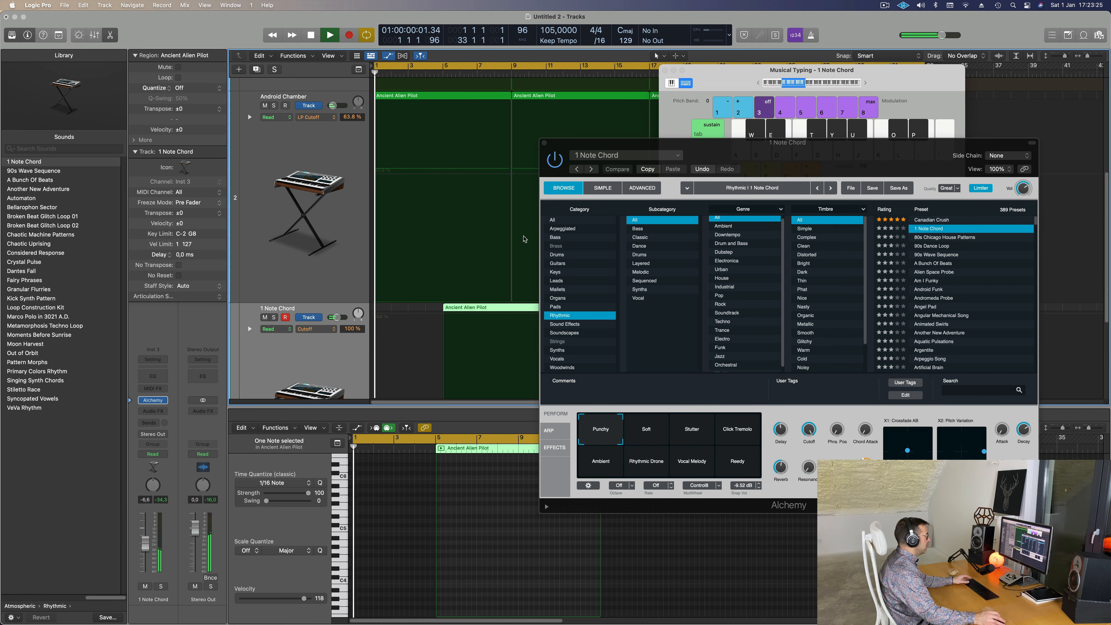
# Split the 1 Note Chord track's region at bar 9 and delete its second half
pyautogui.moveTo(647, 143); pyautogui.dragTo(820, 110)
pyautogui.press('Return')
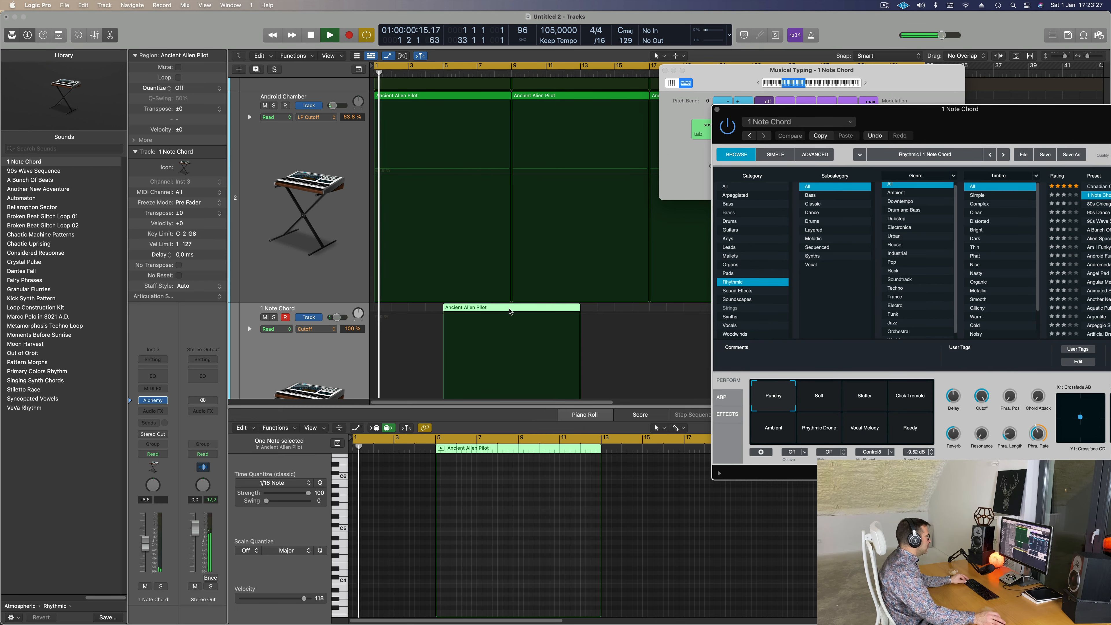
pyautogui.doubleClick(511, 310)
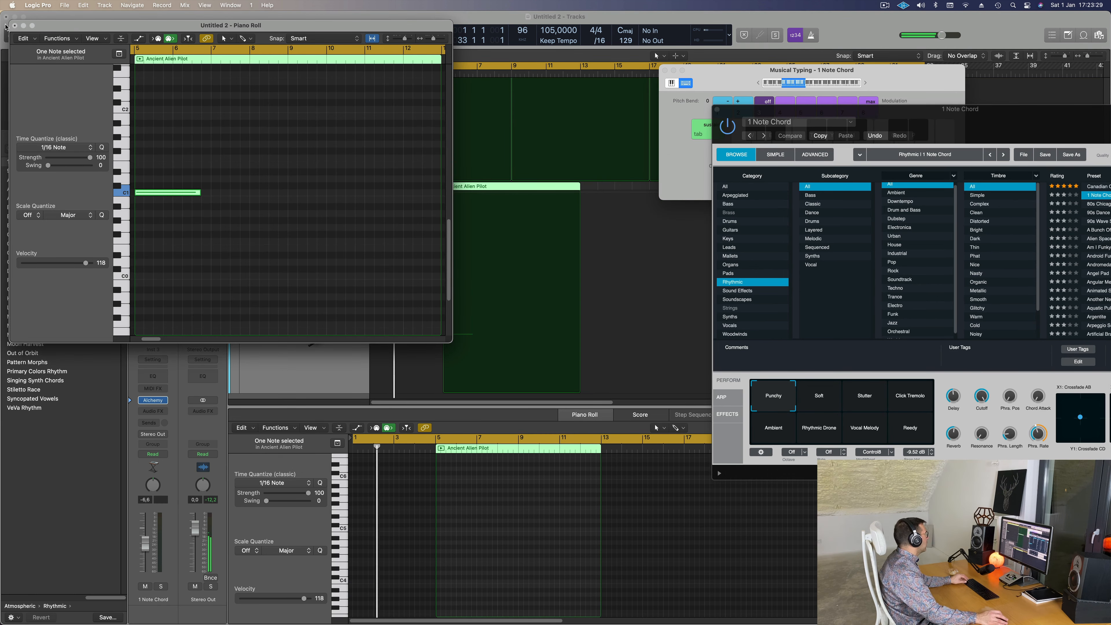
pyautogui.click(15, 27)
pyautogui.keyDown('super'); pyautogui.doubleClick(511, 205); pyautogui.keyUp('super')
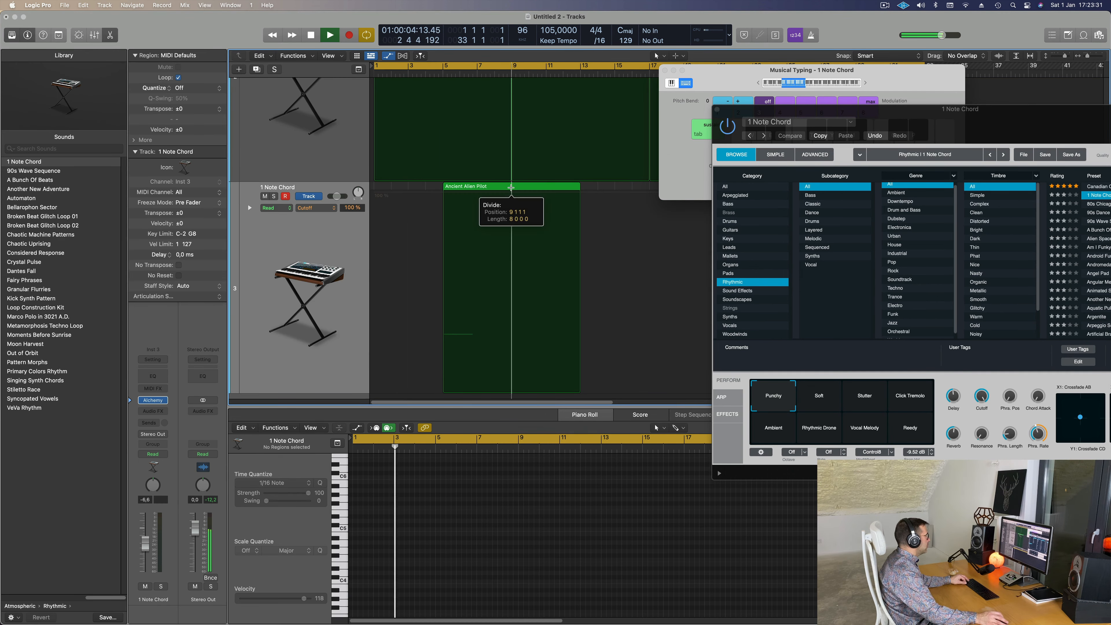
pyautogui.press('Delete')
# Move the start of the cycle range to bar 5 and play from there
pyautogui.moveTo(970, 122); pyautogui.dragTo(721, 199)
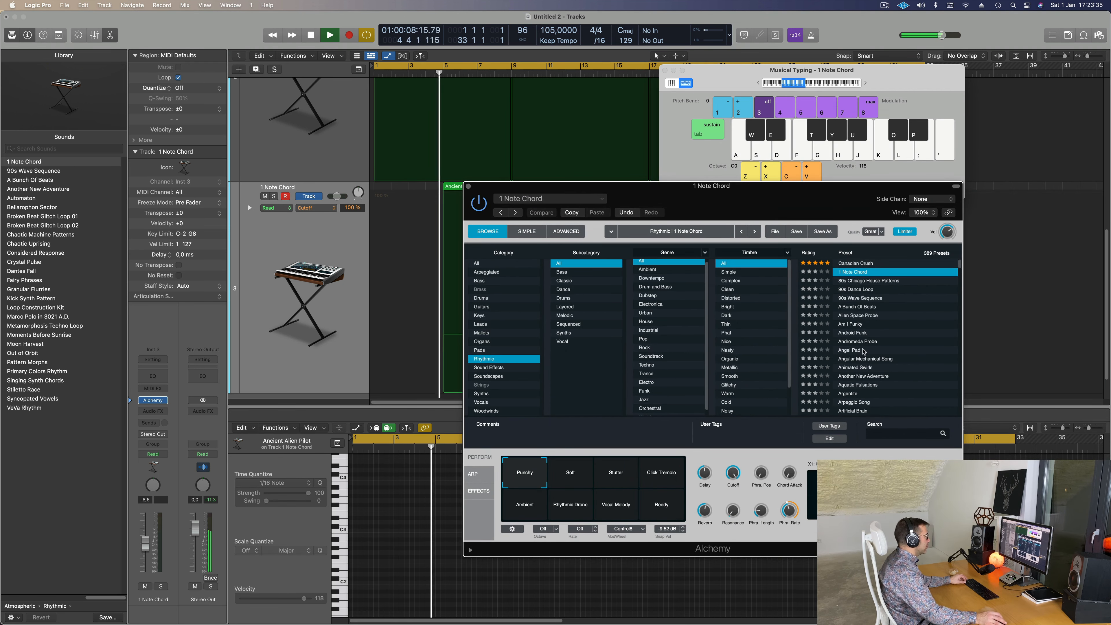
pyautogui.scroll(-3, 872, 351)
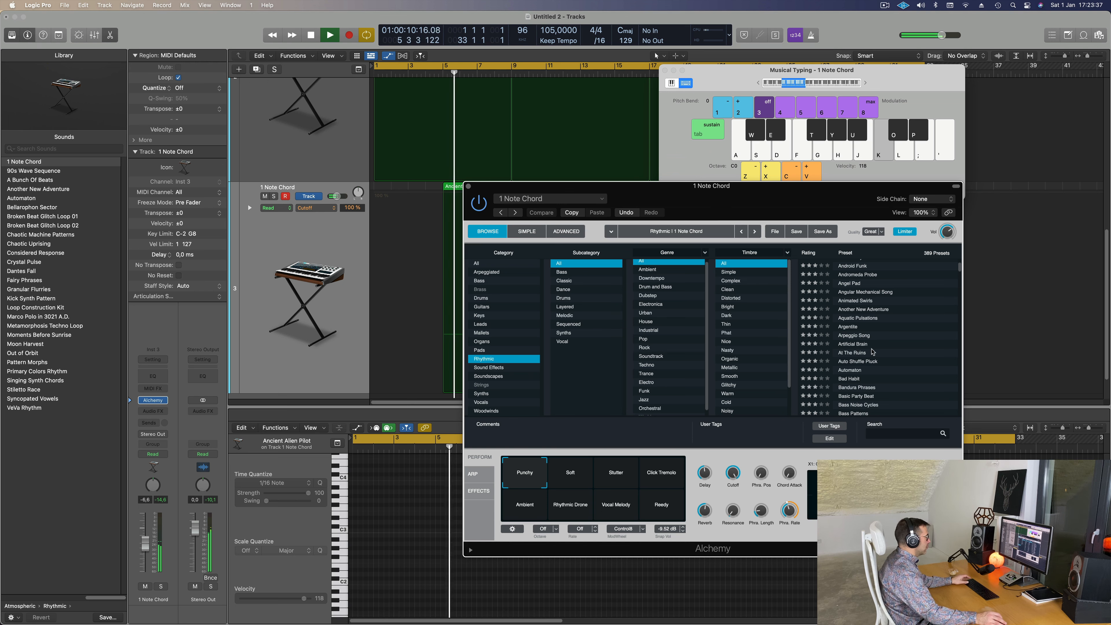
pyautogui.press('space')
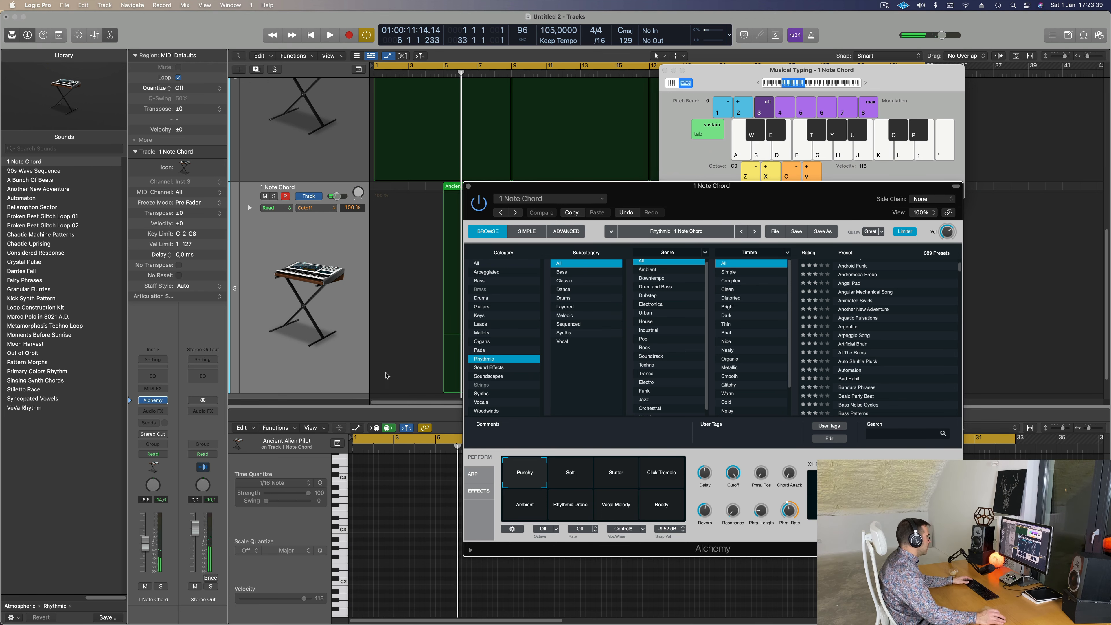
pyautogui.moveTo(525, 193); pyautogui.dragTo(767, 193)
pyautogui.click(376, 69)
pyautogui.press('space')
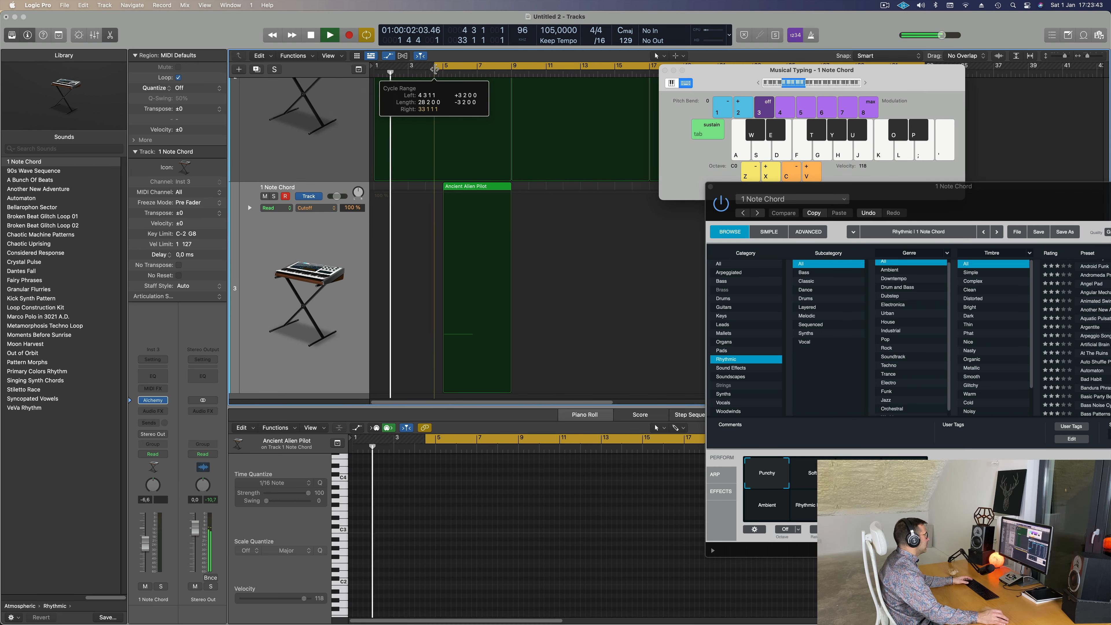
pyautogui.press('space')
pyautogui.press('space')
pyautogui.press('space')
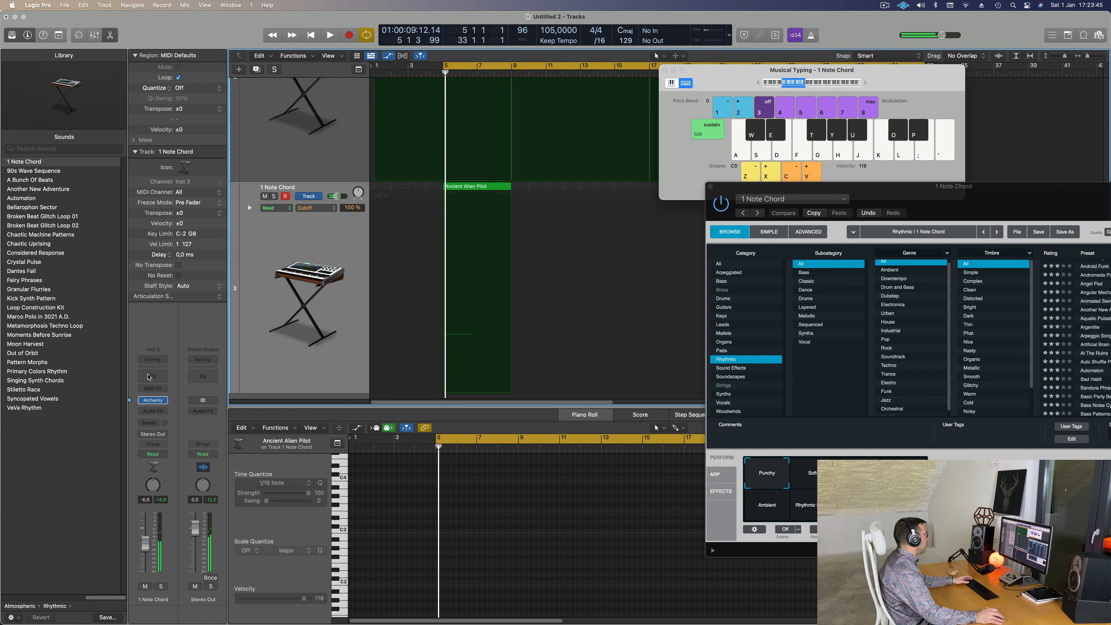
# Insert a Channel EQ on the 1 Note Chord track and boost its 75 Hz low shelf by 9.1 dB
pyautogui.click(149, 376)
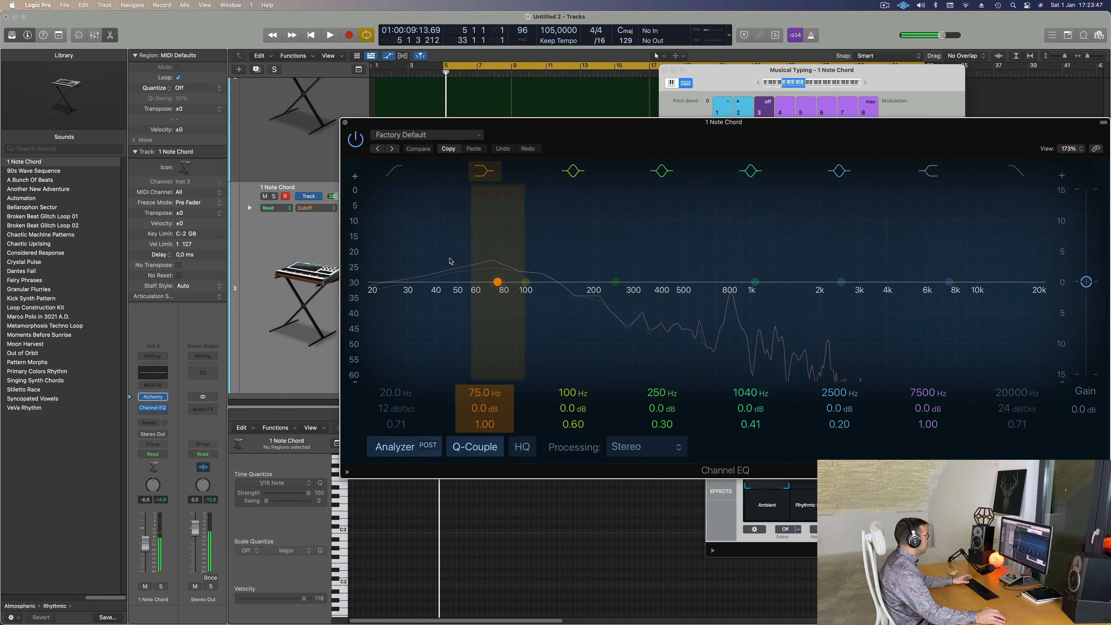
pyautogui.moveTo(484, 411)
pyautogui.mouseDown()
pyautogui.moveTo(484, 392)
pyautogui.moveTo(485, 407)
pyautogui.mouseUp()
pyautogui.press('space')
pyautogui.press('space')
pyautogui.press('space')
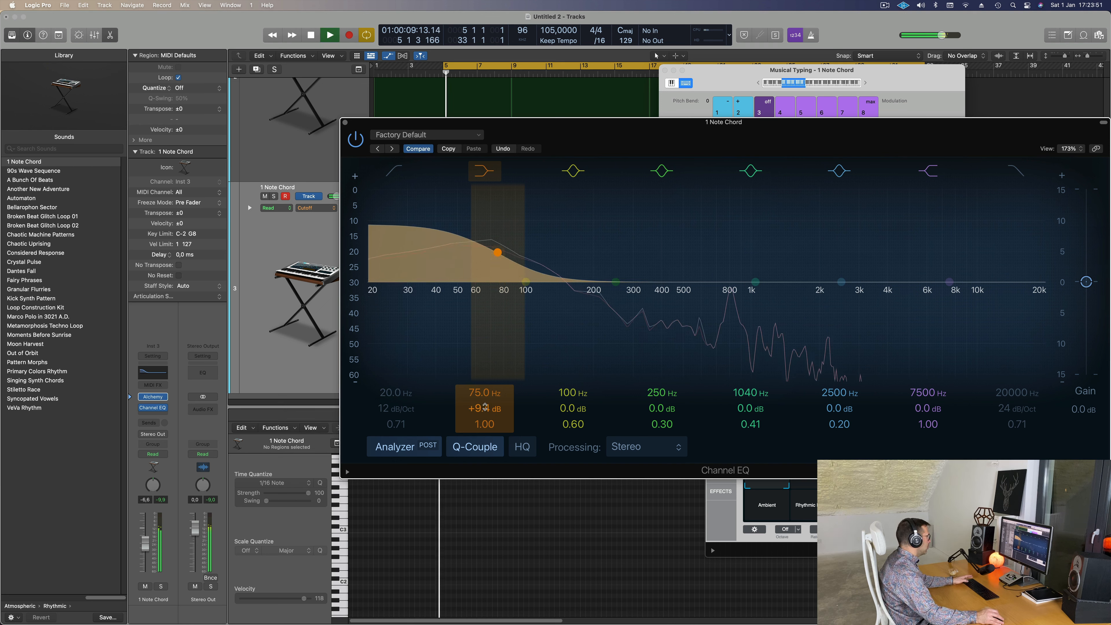
pyautogui.press('space')
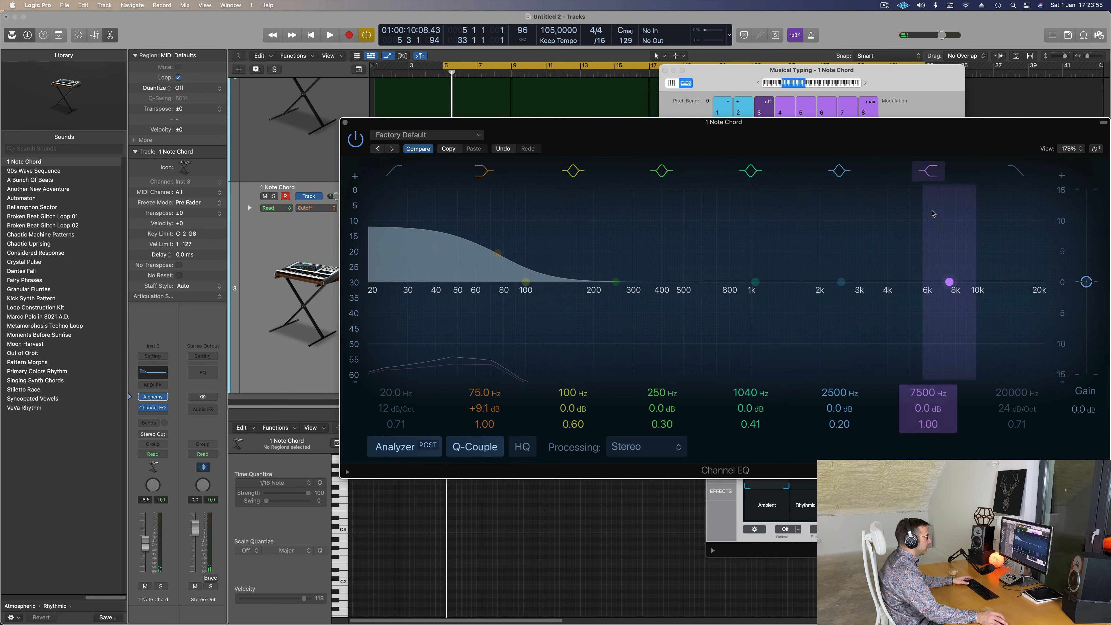
# Set the Channel EQ's high shelf to 715 Hz with an 18.8 dB cut and close the EQ
pyautogui.moveTo(949, 283); pyautogui.dragTo(718, 341)
pyautogui.press('space')
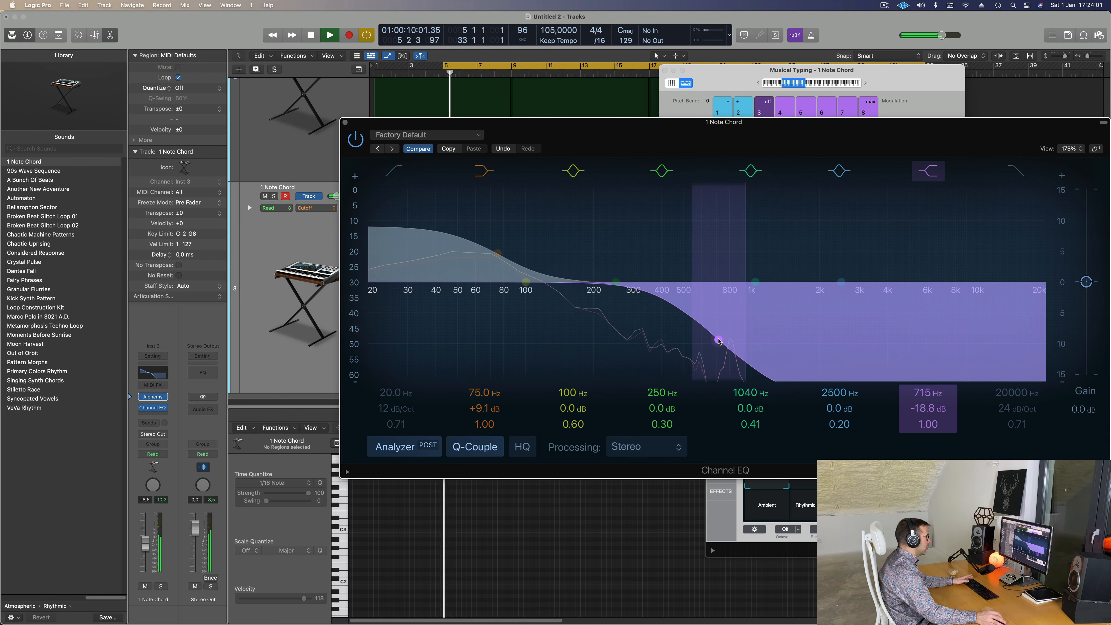
pyautogui.press('space')
pyautogui.click(344, 123)
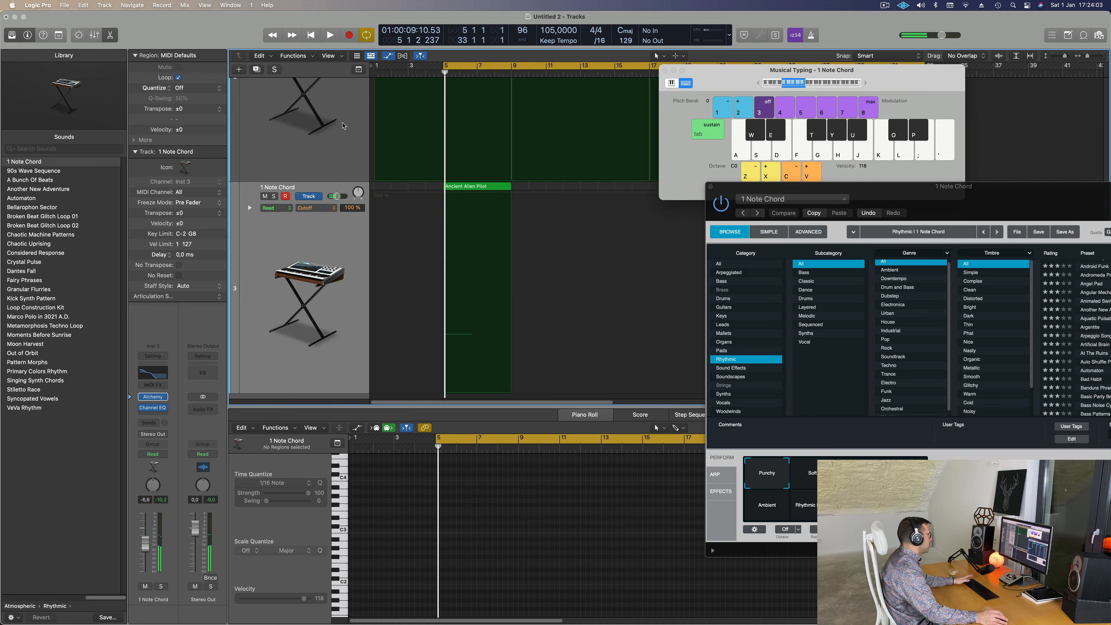
# Raise the 1 Note Chord track's volume to -4.8 dB while replaying its region
pyautogui.click(340, 250)
pyautogui.press('space')
pyautogui.moveTo(146, 565); pyautogui.dragTo(149, 539)
pyautogui.press('space')
pyautogui.press('space')
pyautogui.press('space')
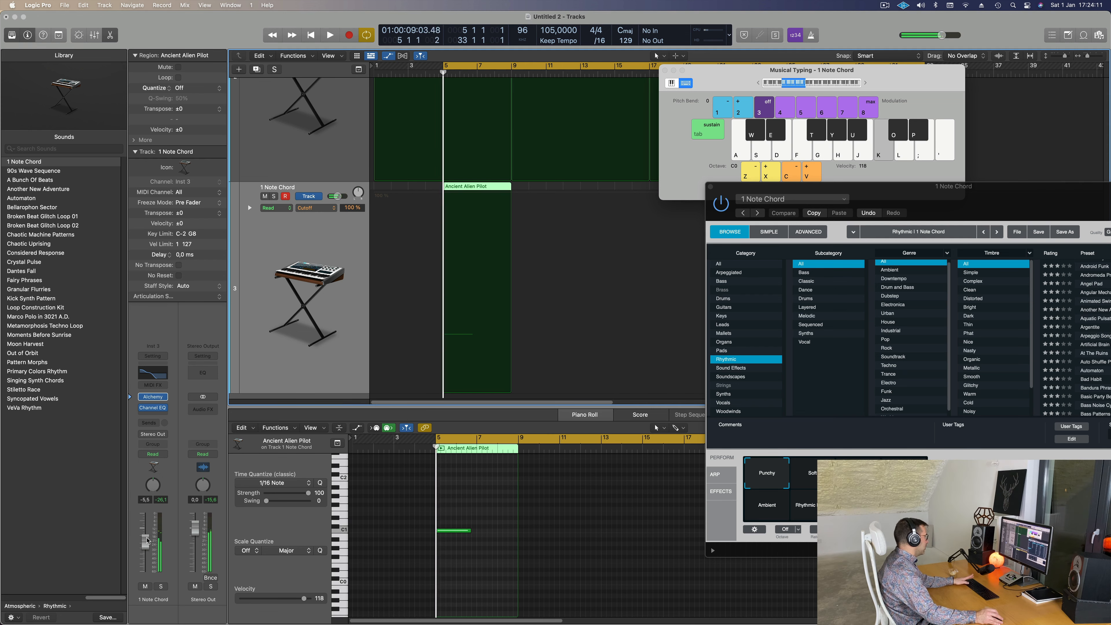
# Audition Alchemy's Ambient and Soft snapshots during playback and return to the Punchy snapshot
pyautogui.moveTo(997, 214); pyautogui.dragTo(816, 180)
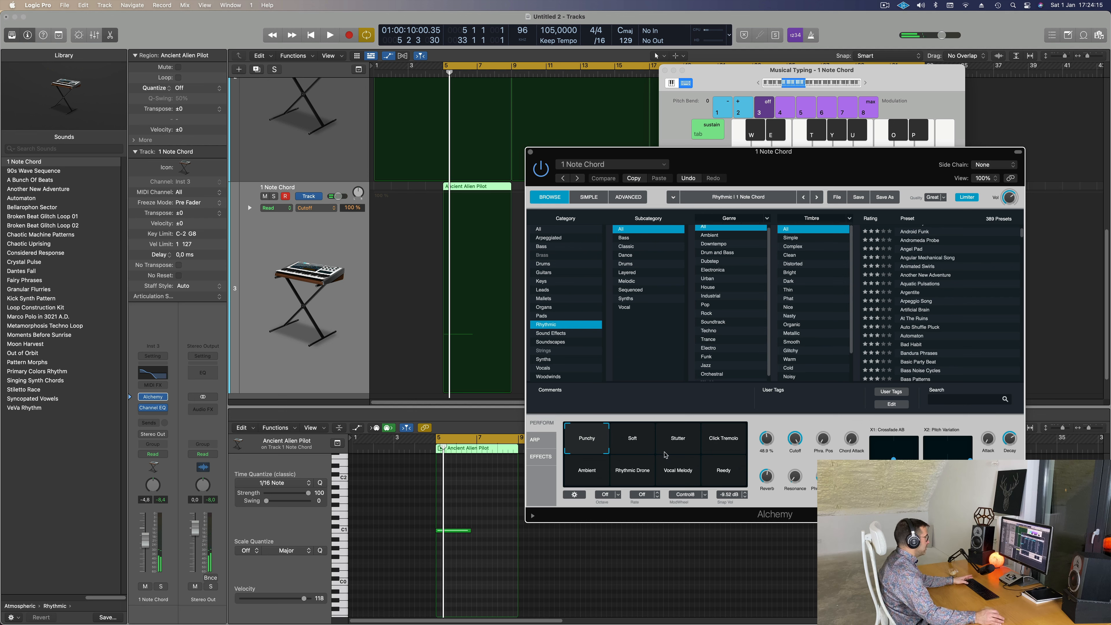
pyautogui.click(596, 472)
pyautogui.press('space')
pyautogui.click(644, 439)
pyautogui.press('space')
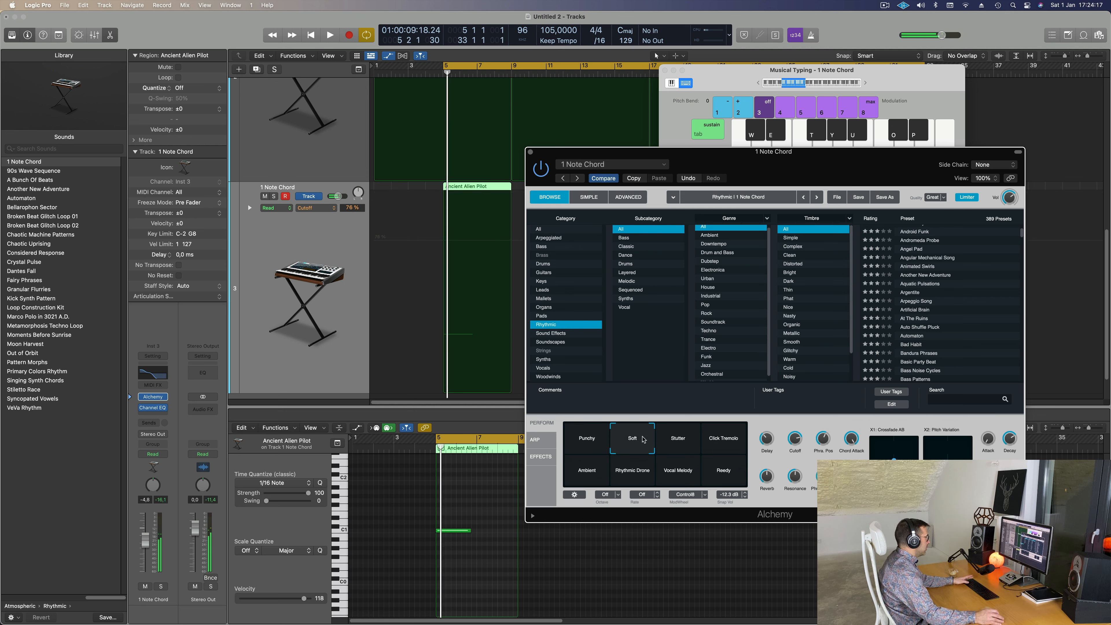
pyautogui.press('space')
pyautogui.click(586, 441)
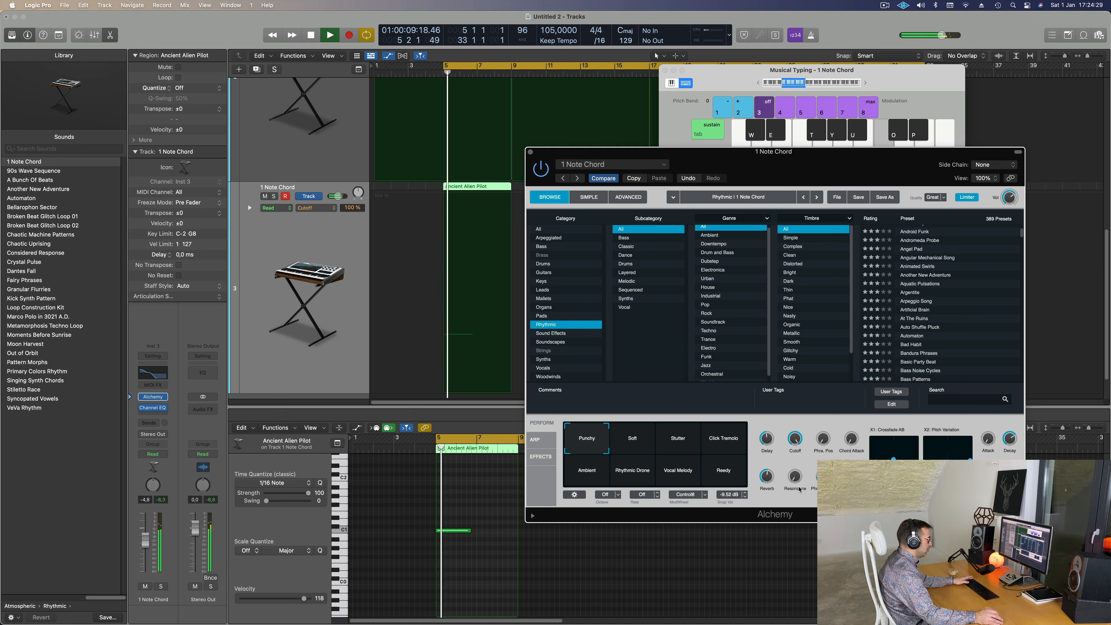
# Solo the 1 Note Chord track and listen to it on its own
pyautogui.press('space')
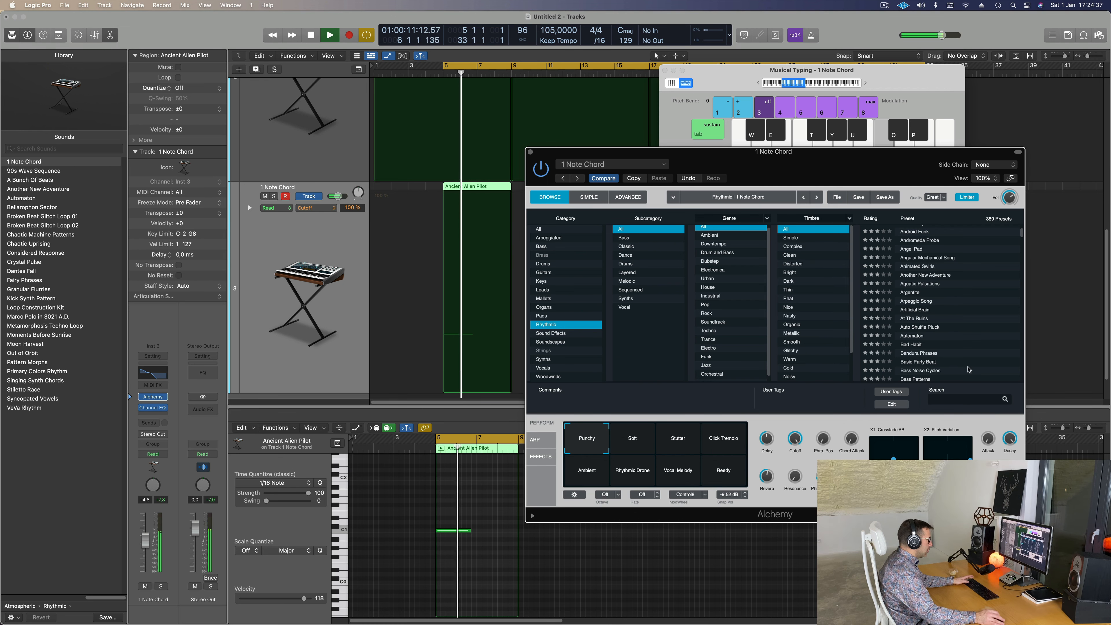
pyautogui.moveTo(796, 177); pyautogui.dragTo(876, 150)
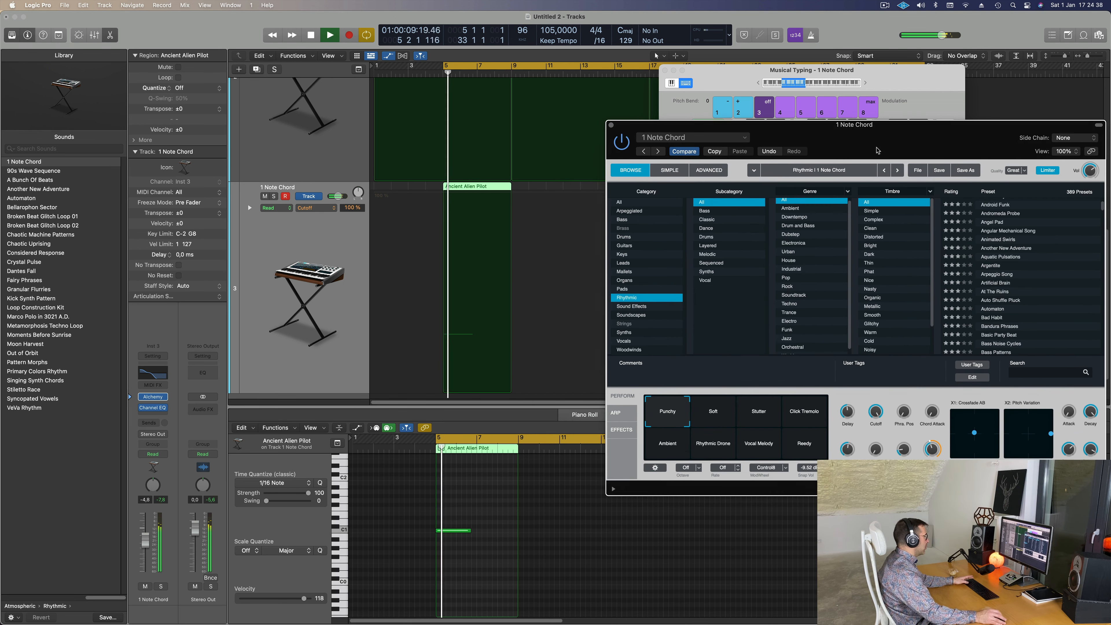
pyautogui.click(274, 198)
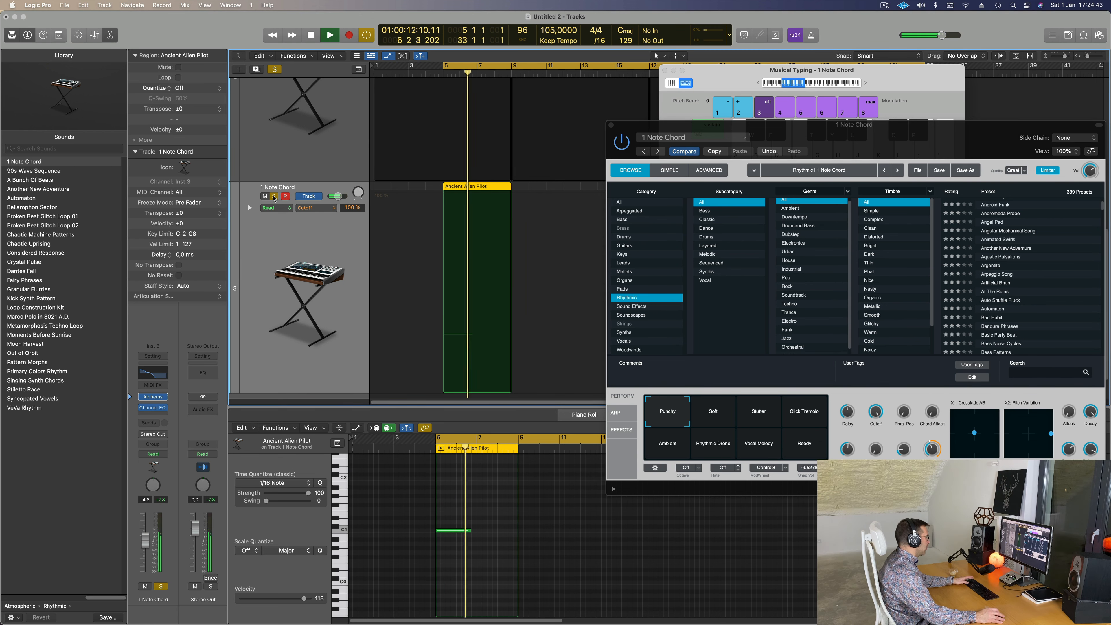
pyautogui.press('space')
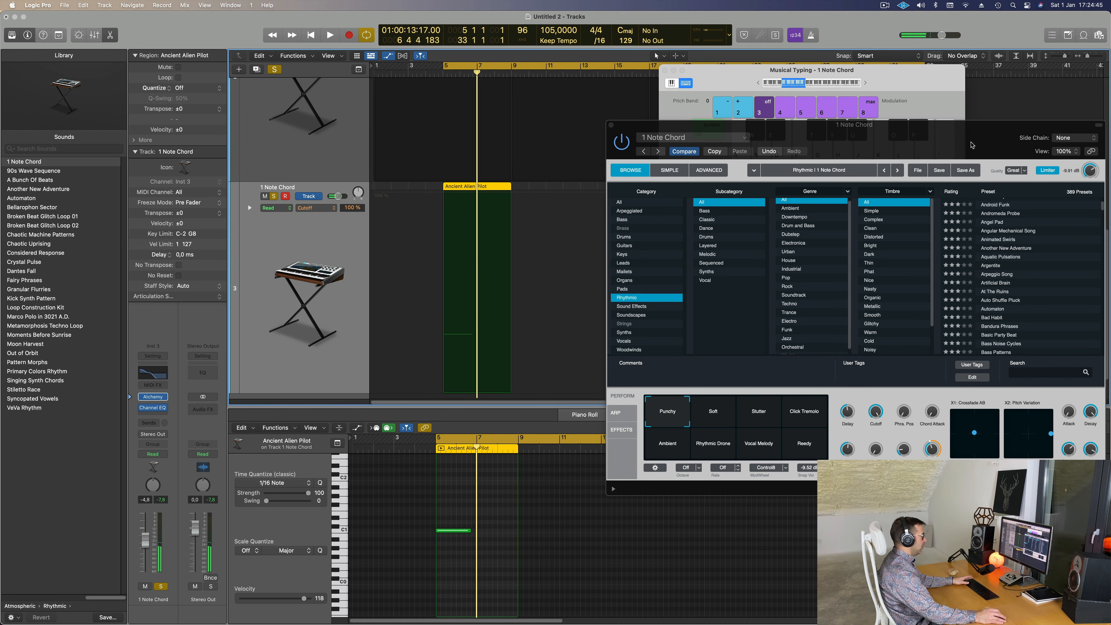
# Turn off solo on the 1 Note Chord track and resume playback of the full arrangement
pyautogui.moveTo(972, 144); pyautogui.dragTo(843, 258)
pyautogui.press('space')
pyautogui.press('space')
pyautogui.click(274, 197)
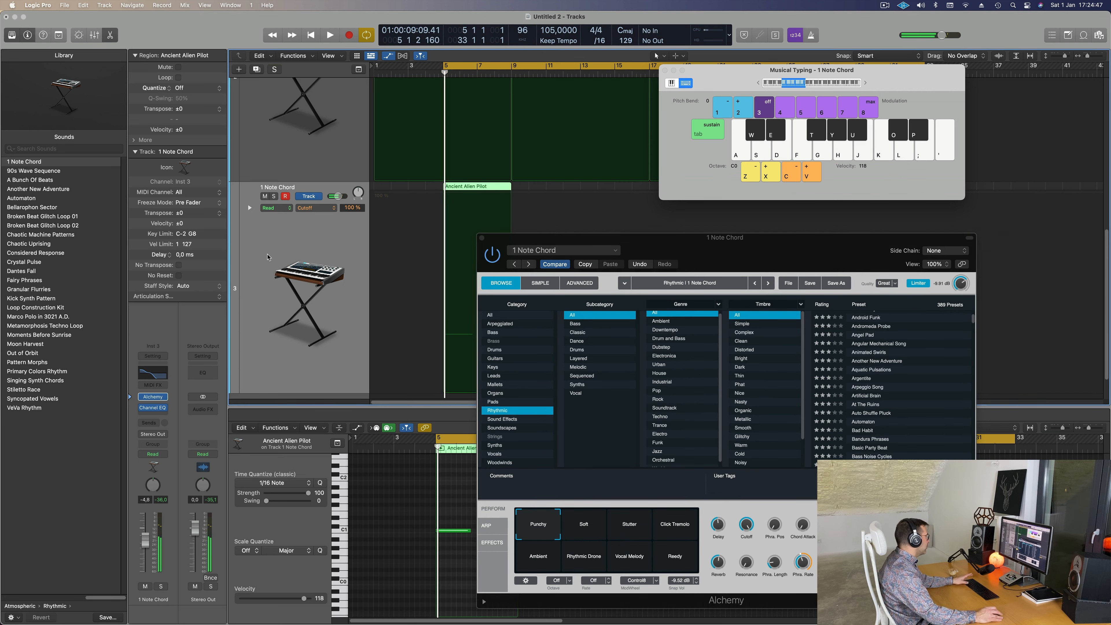
pyautogui.press('space')
# Lengthen the note in the 1 Note Chord region so it ends at bar 9 and listen to it
pyautogui.moveTo(550, 238); pyautogui.dragTo(839, 215)
pyautogui.scroll(-3, 551, 267)
pyautogui.scroll(-2, 551, 267)
pyautogui.scroll(5, 550, 271)
pyautogui.scroll(1, 548, 275)
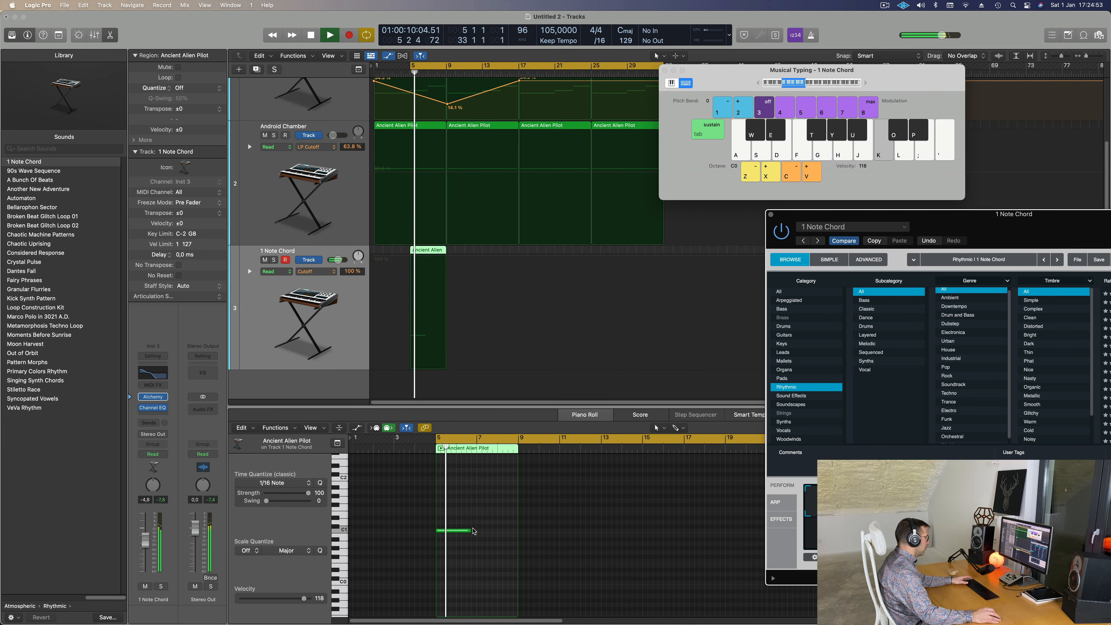
pyautogui.moveTo(470, 530); pyautogui.dragTo(517, 531)
pyautogui.moveTo(1023, 224); pyautogui.dragTo(814, 207)
pyautogui.scroll(-2, 546, 255)
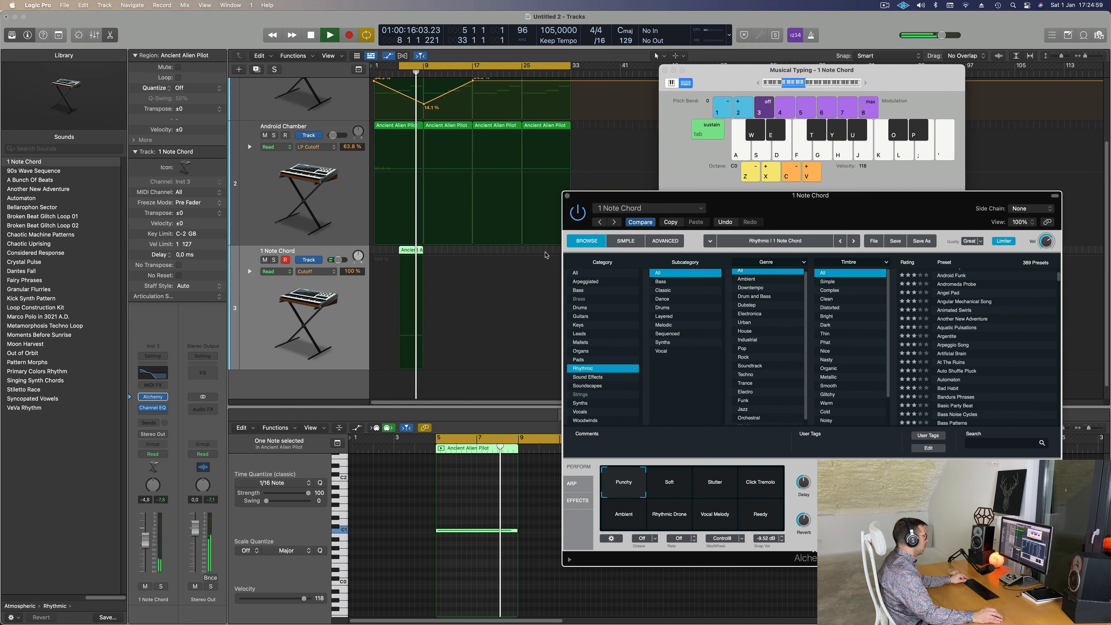
pyautogui.scroll(-1, 546, 255)
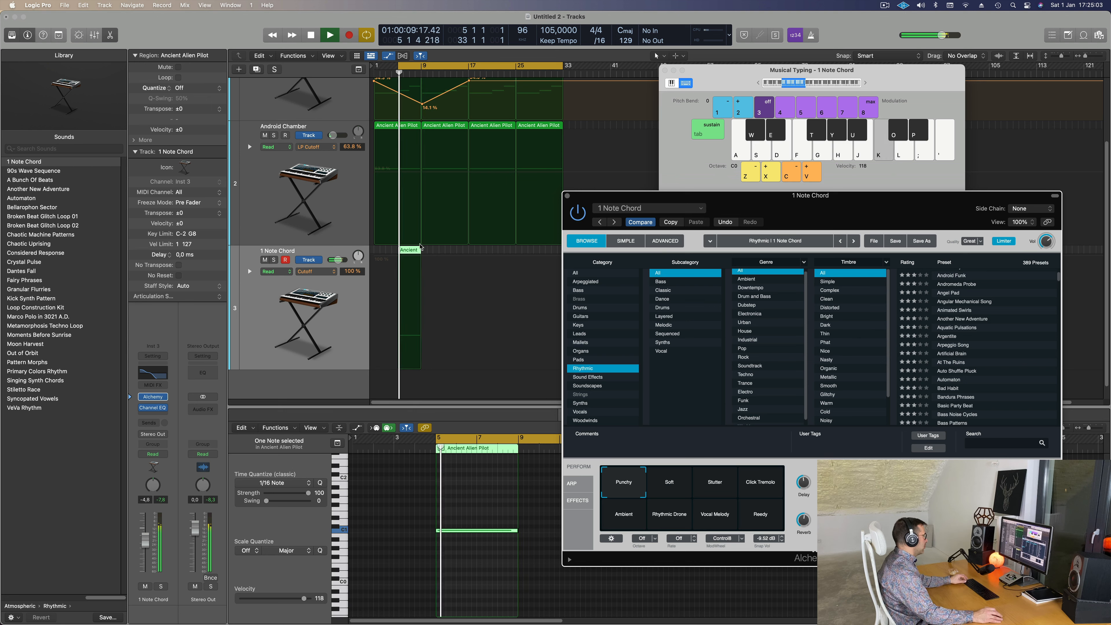
# Set the 1 Note Chord Channel EQ to a 6.1 dB cut at 280 Hz and a +7.5 dB low shelf at 75 Hz
pyautogui.click(311, 346)
pyautogui.press('Return')
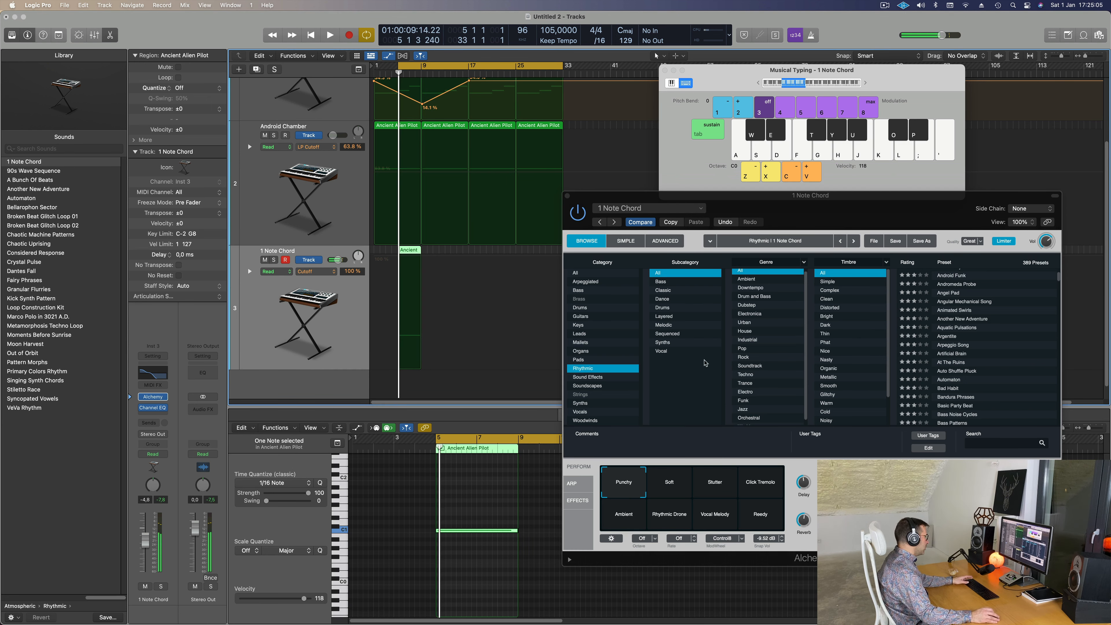
pyautogui.click(147, 377)
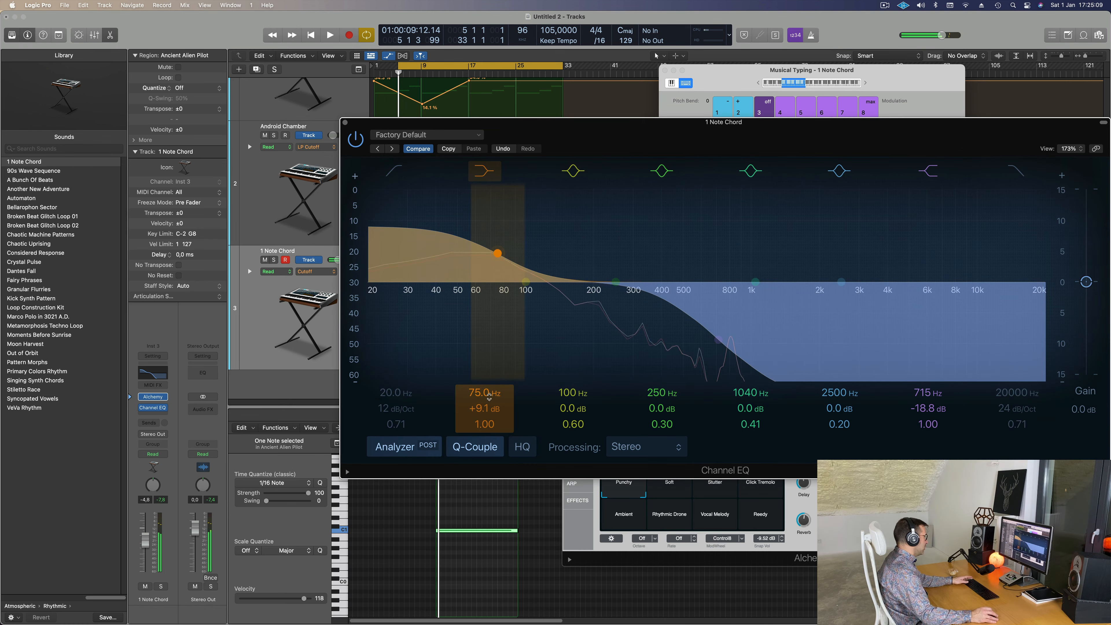
pyautogui.moveTo(615, 284); pyautogui.dragTo(626, 320)
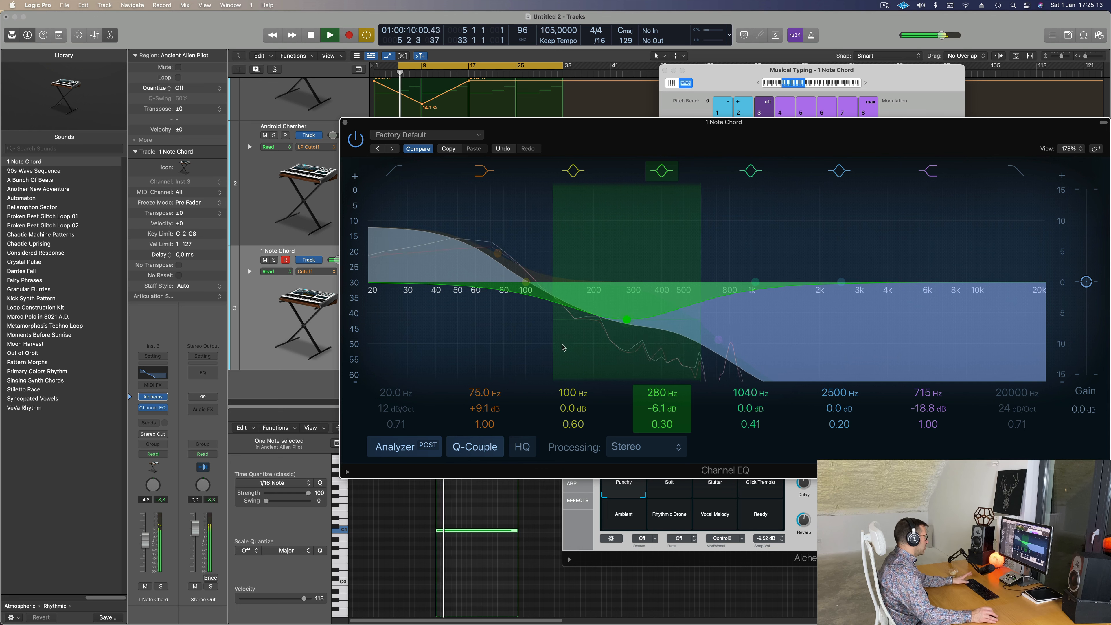
pyautogui.moveTo(487, 409); pyautogui.dragTo(488, 419)
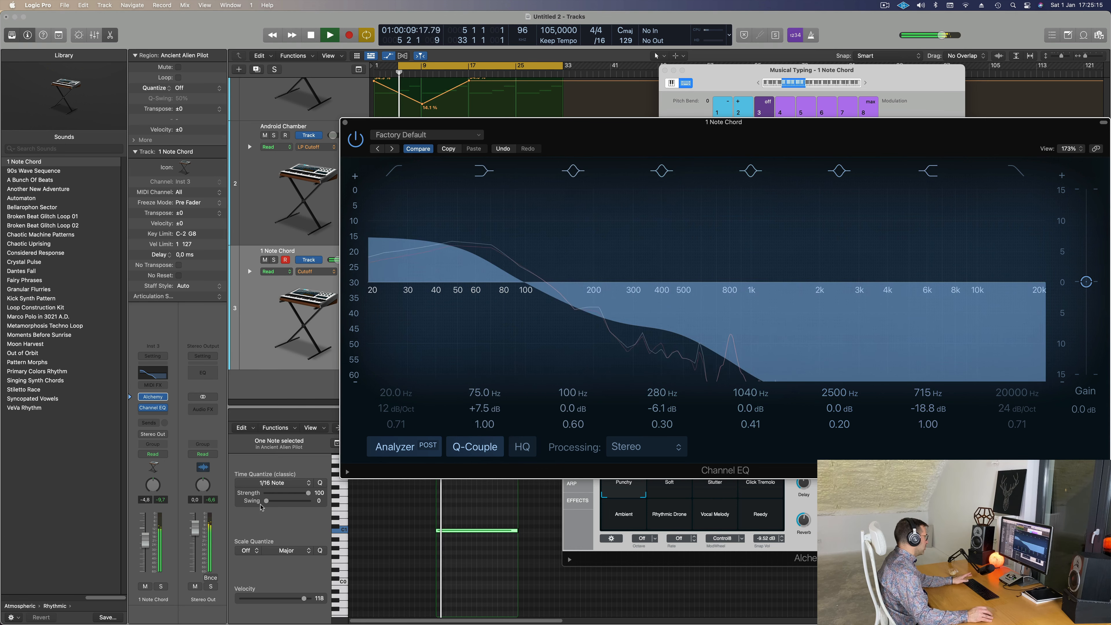
pyautogui.press('space')
# Play the arrangement from bar 1 with the track heights reduced until all three tracks fit in view
pyautogui.moveTo(562, 137); pyautogui.dragTo(816, 155)
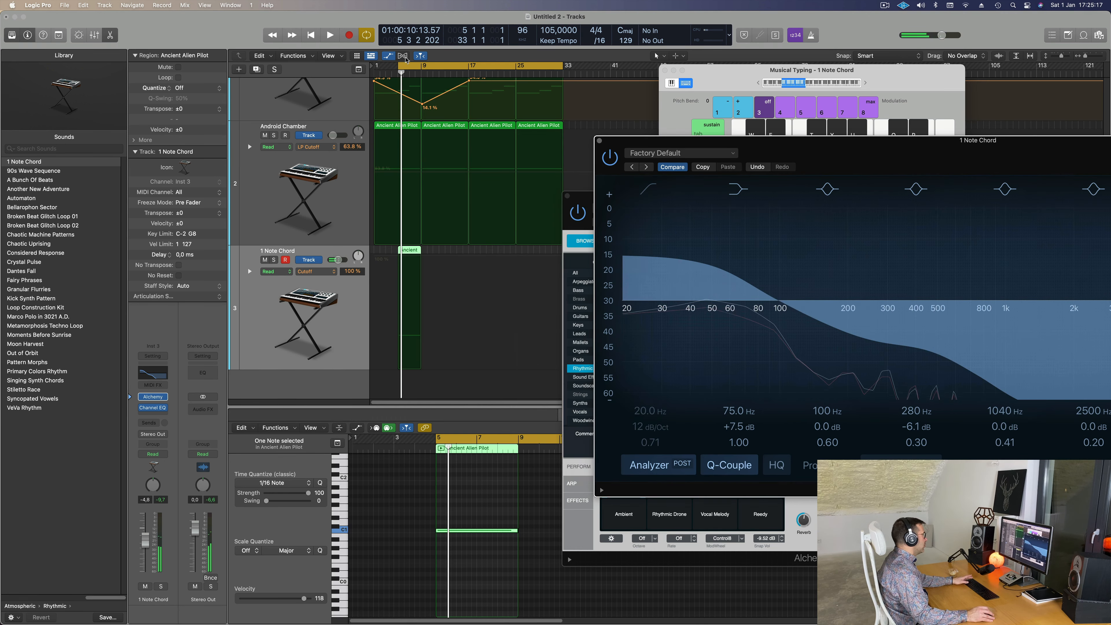
pyautogui.press('Return')
pyautogui.press('space')
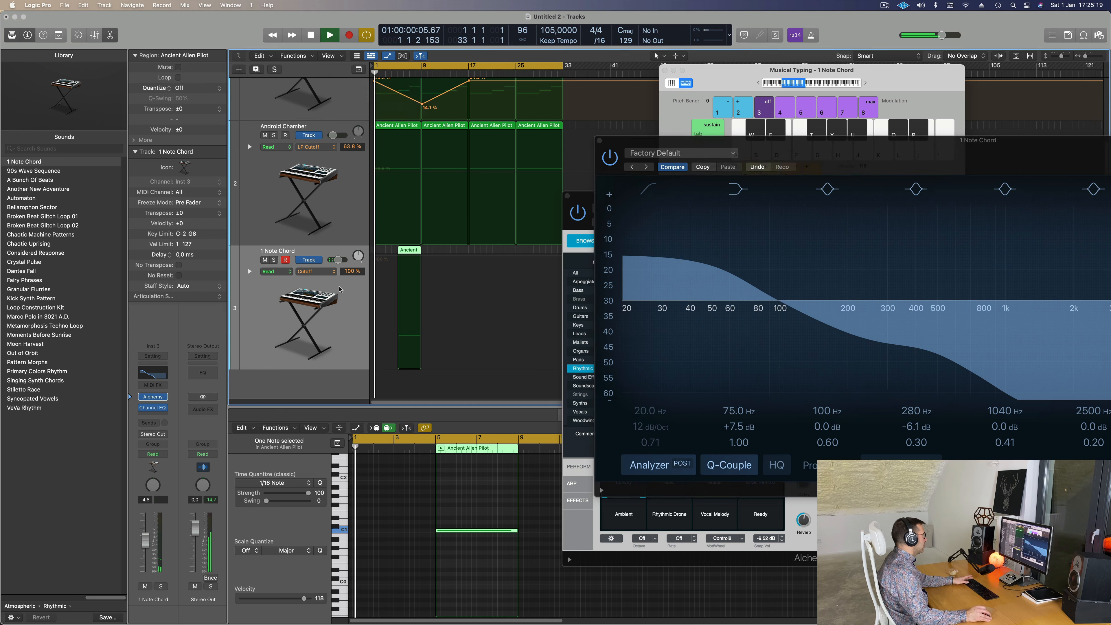
pyautogui.press('super+Left')
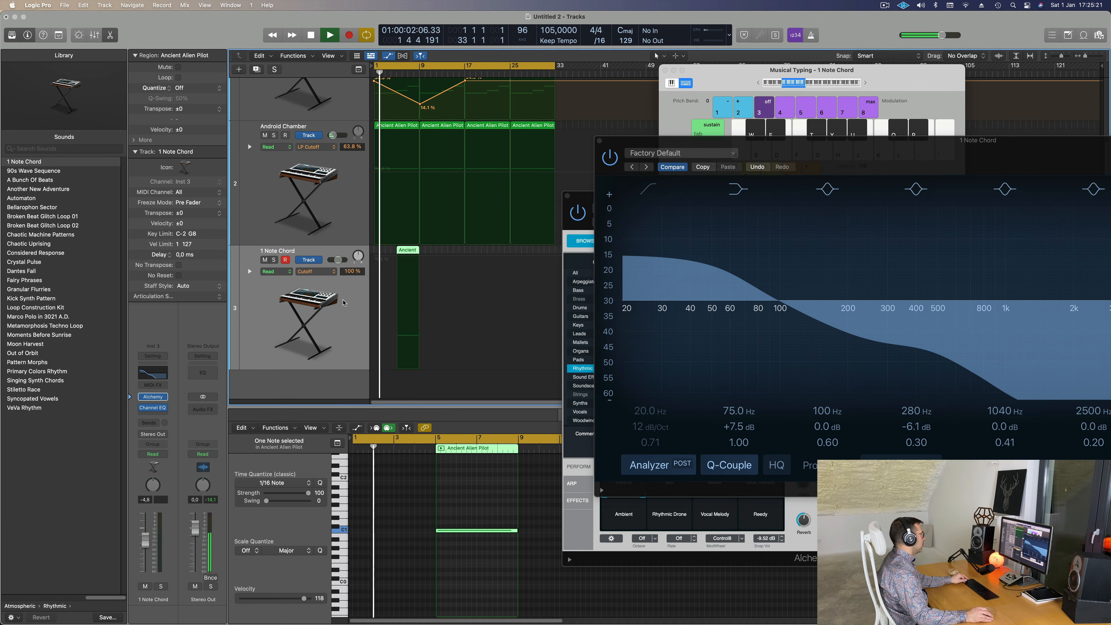
pyautogui.press('super+Up')
pyautogui.press('super+Up')
pyautogui.press('super+Up')
pyautogui.press('super+Up')
pyautogui.press('super+Up')
pyautogui.press('super+Up')
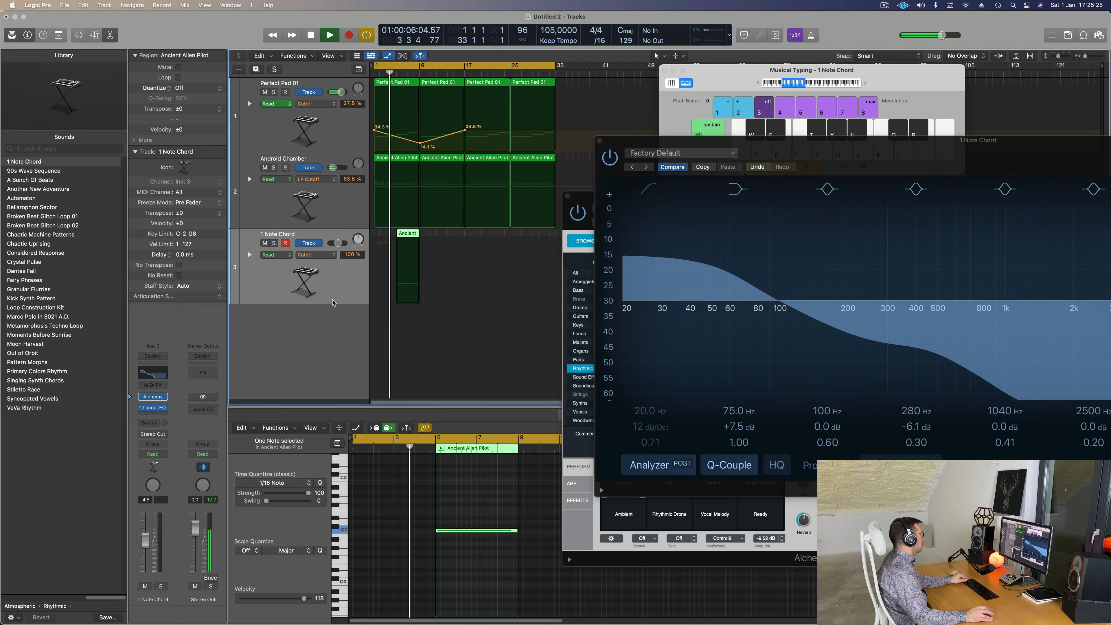
pyautogui.press('super+Up')
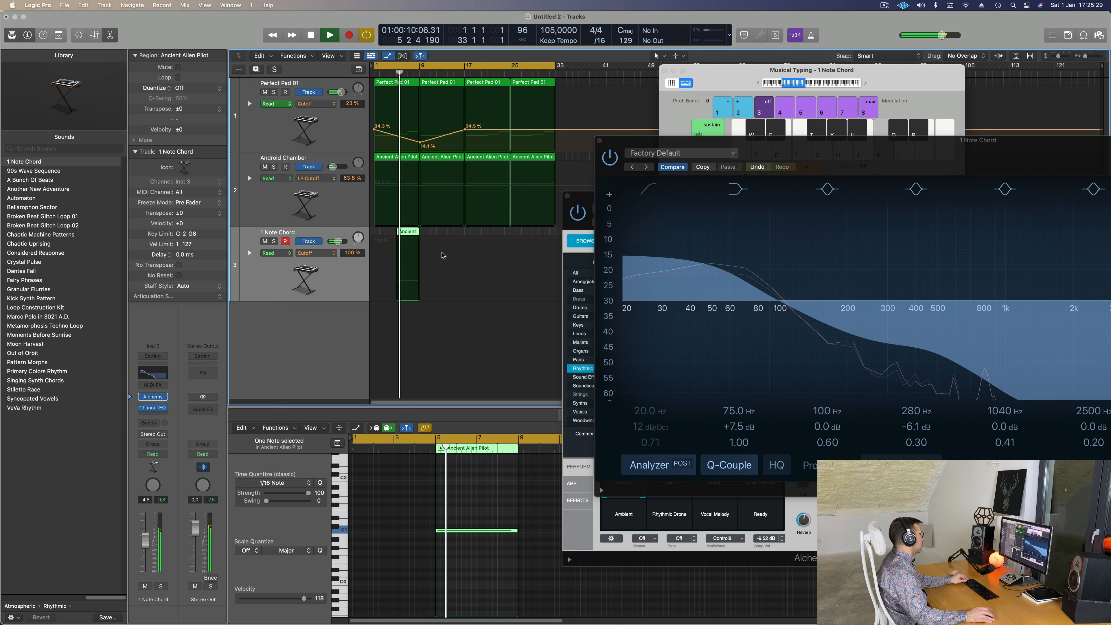
# Place a copy of the 1 Note Chord region directly after the original, starting at bar 9
pyautogui.press('super+Right')
pyautogui.moveTo(422, 232); pyautogui.dragTo(449, 235)
pyautogui.press('super+Left')
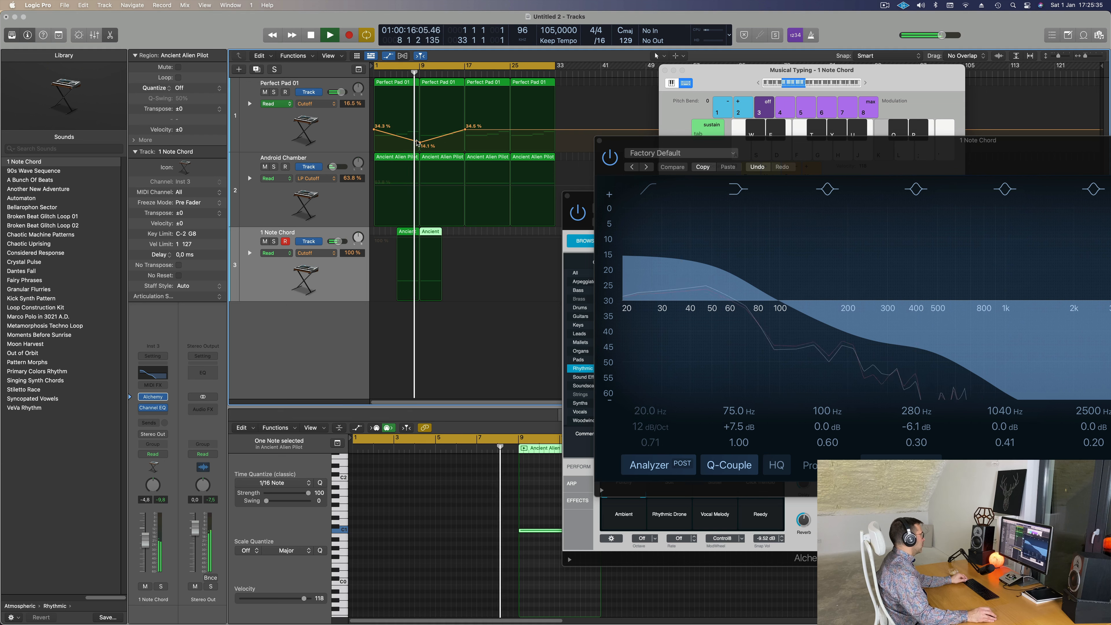
# Add a 50.5% cutoff automation point to Perfect Pad 01 at bar 9 and replay from the start
pyautogui.moveTo(423, 142); pyautogui.dragTo(419, 119)
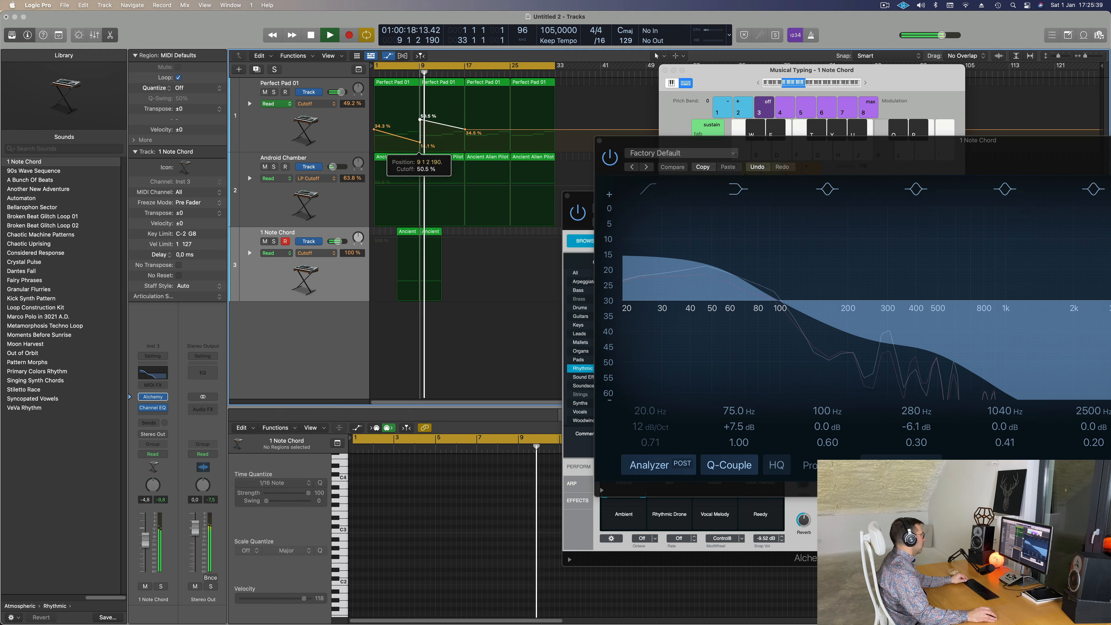
pyautogui.press('space')
pyautogui.press('space')
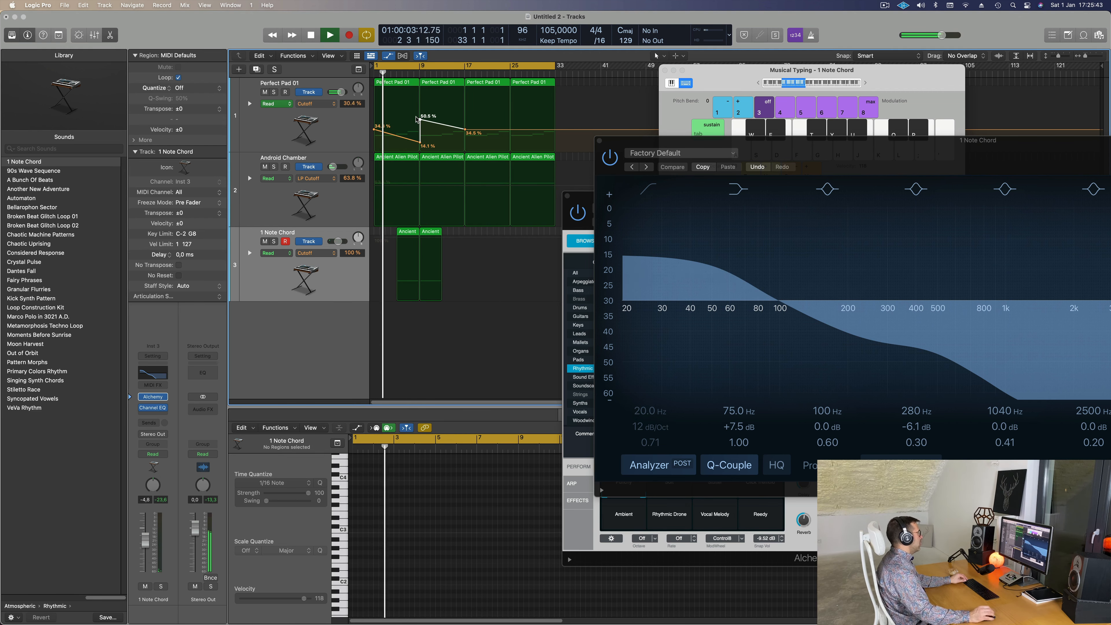
# Adjust Perfect Pad 01's 14.1% cutoff automation point so it sits just before bar 9
pyautogui.moveTo(814, 156); pyautogui.dragTo(462, 223)
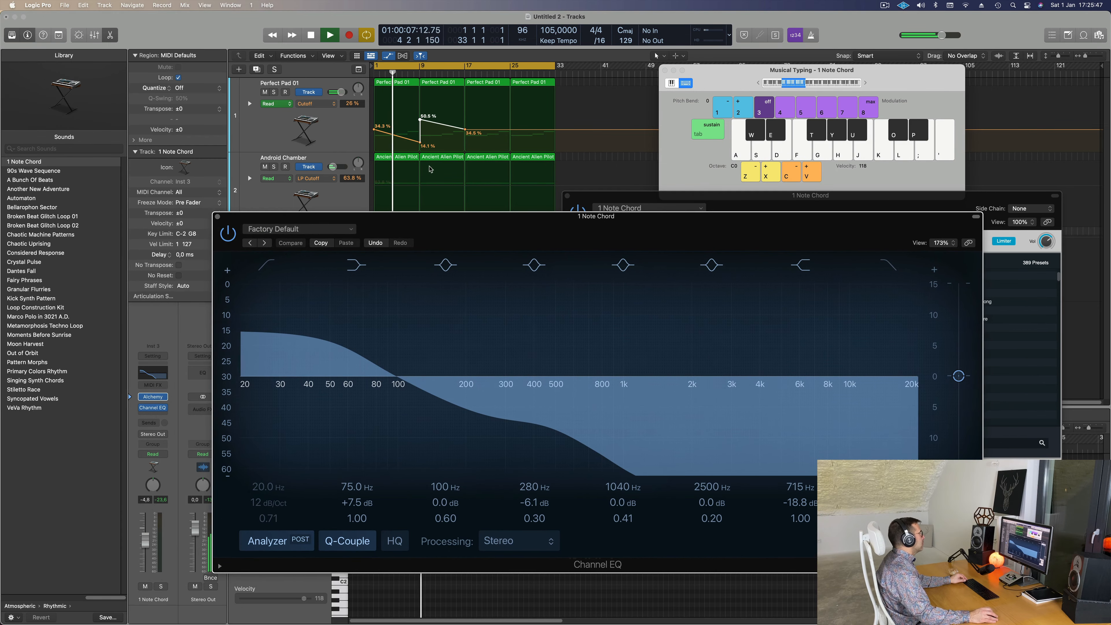
pyautogui.scroll(5, 498, 142)
pyautogui.press('k')
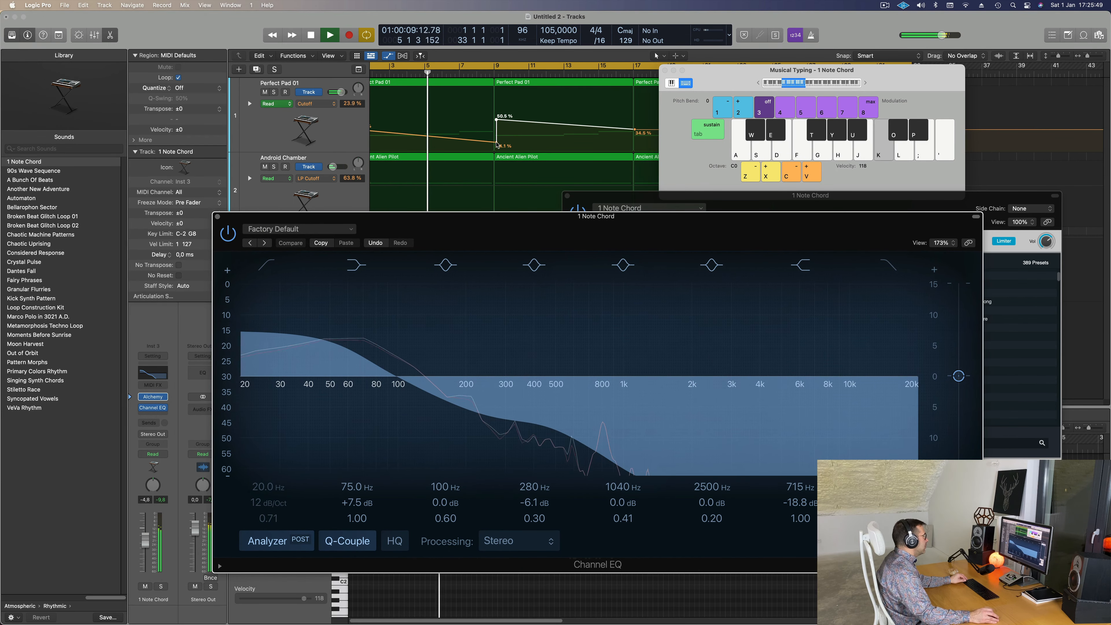
pyautogui.moveTo(496, 141); pyautogui.dragTo(497, 119)
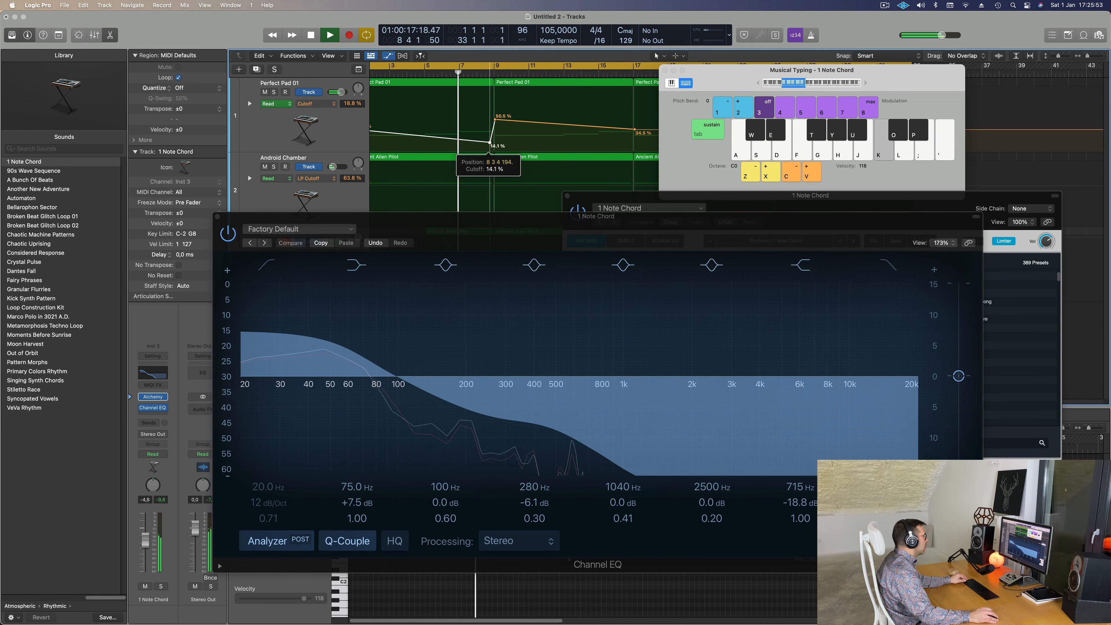
pyautogui.moveTo(437, 217); pyautogui.dragTo(792, 268)
pyautogui.scroll(-3, 444, 185)
pyautogui.scroll(-3, 444, 184)
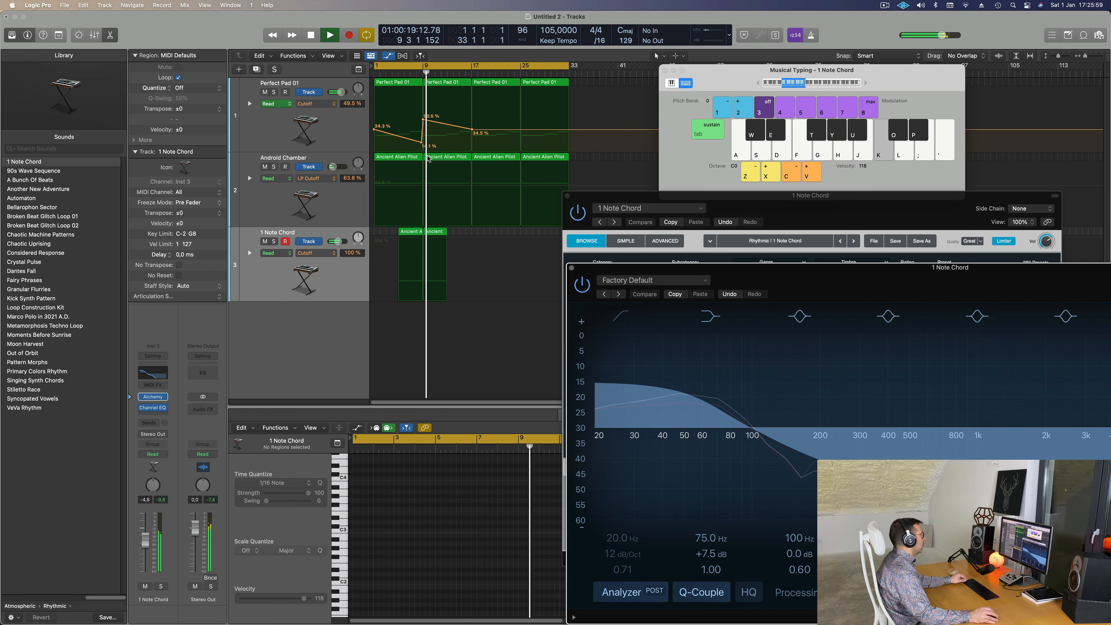
# Audition the Android Chamber track in solo, and add LP Cutoff automation points to it around bars 5, 9 and 13
pyautogui.press('space')
pyautogui.click(332, 195)
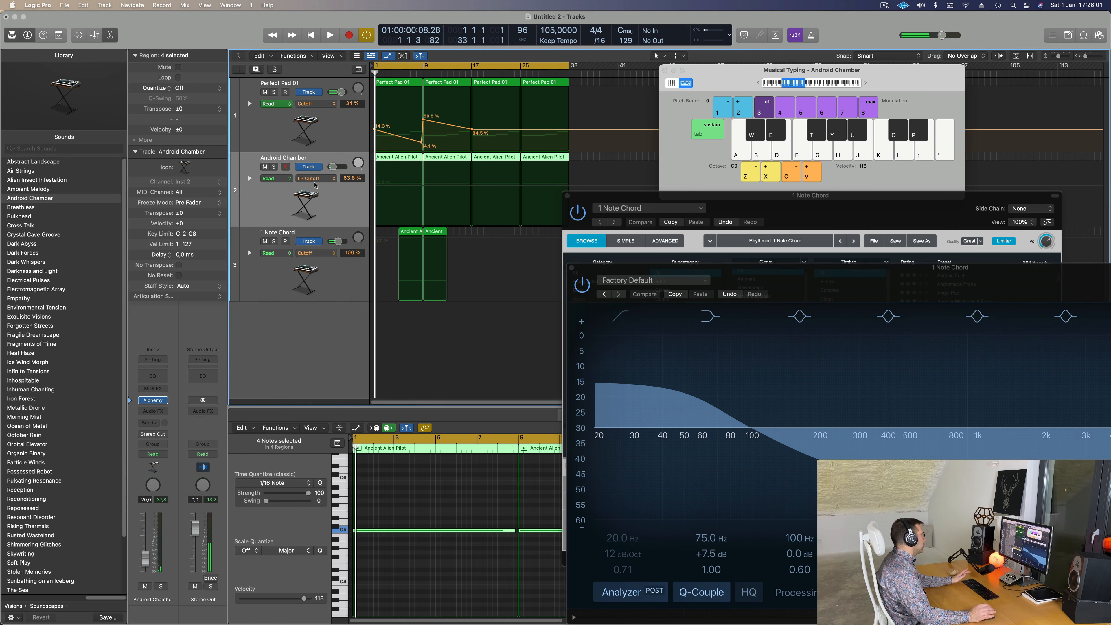
pyautogui.press('space')
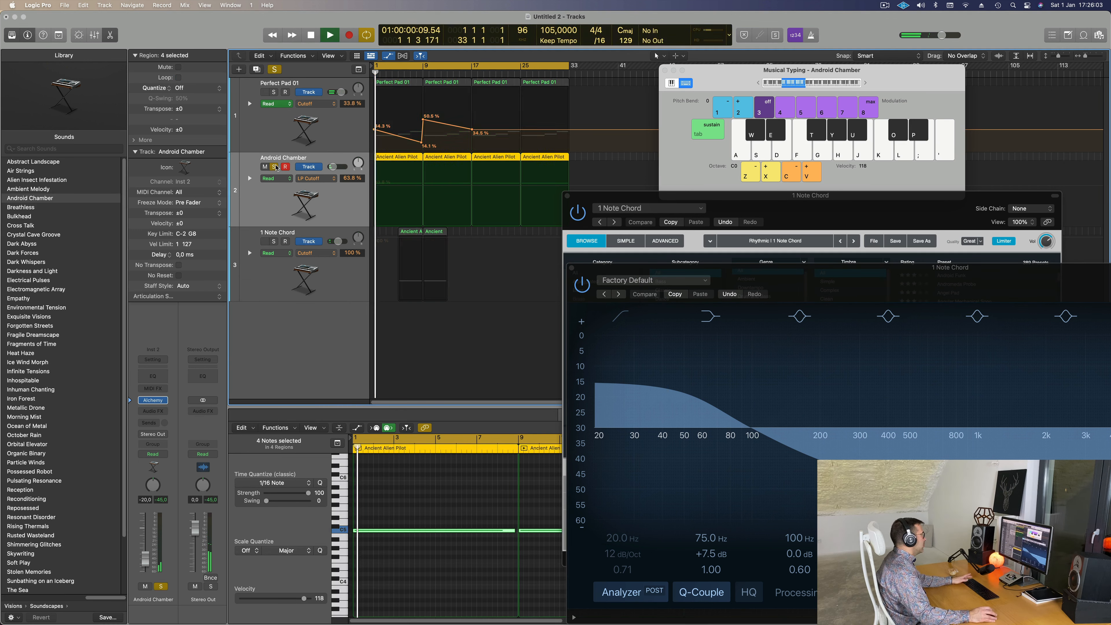
pyautogui.click(399, 188)
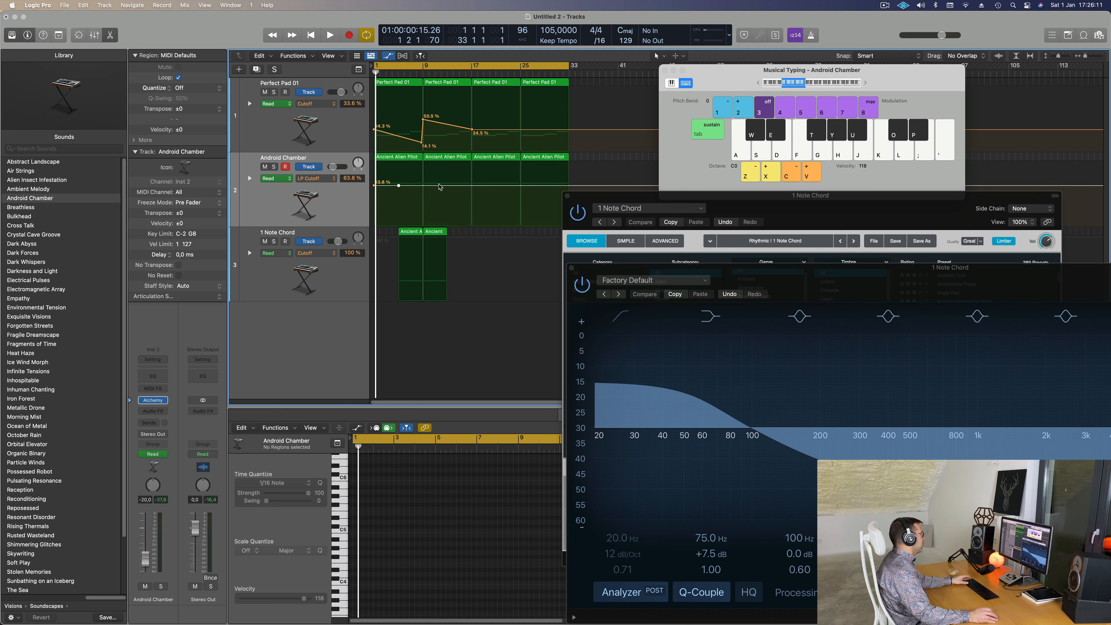
pyautogui.click(449, 186)
pyautogui.press('space')
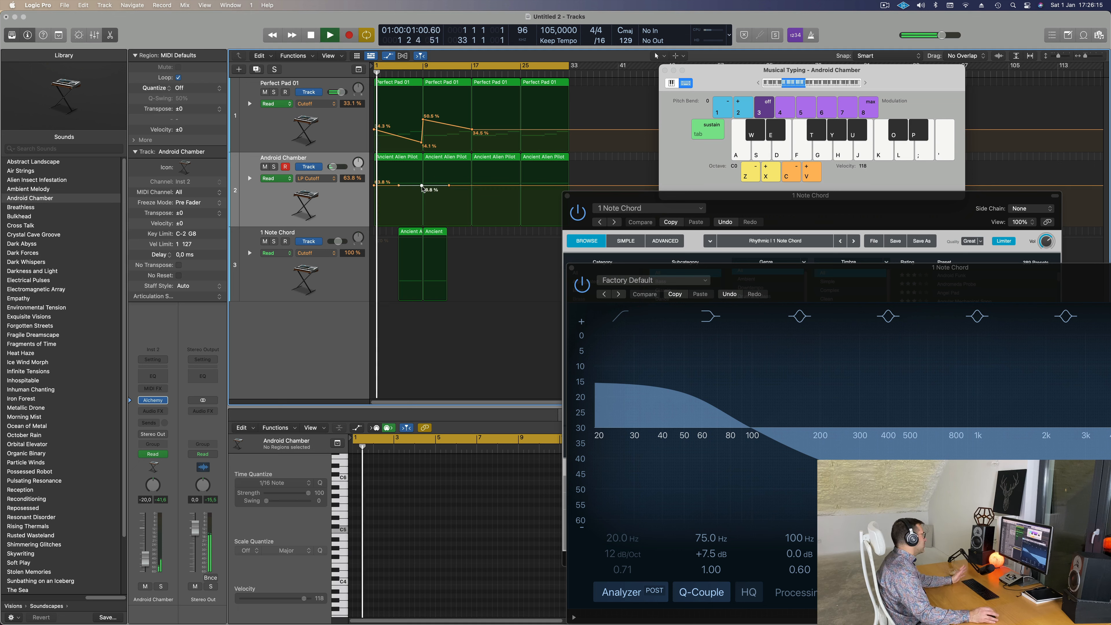
# Rename the Android Chamber track as Acufen
pyautogui.click(293, 158)
pyautogui.doubleClick(294, 158)
pyautogui.write('Acufen')
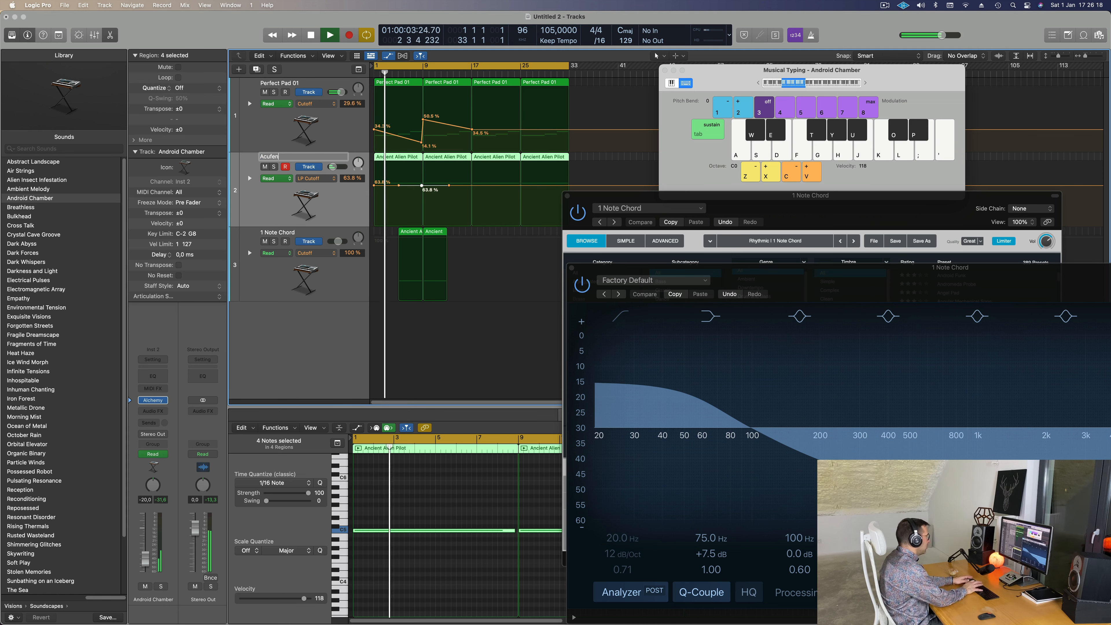
pyautogui.press('Return')
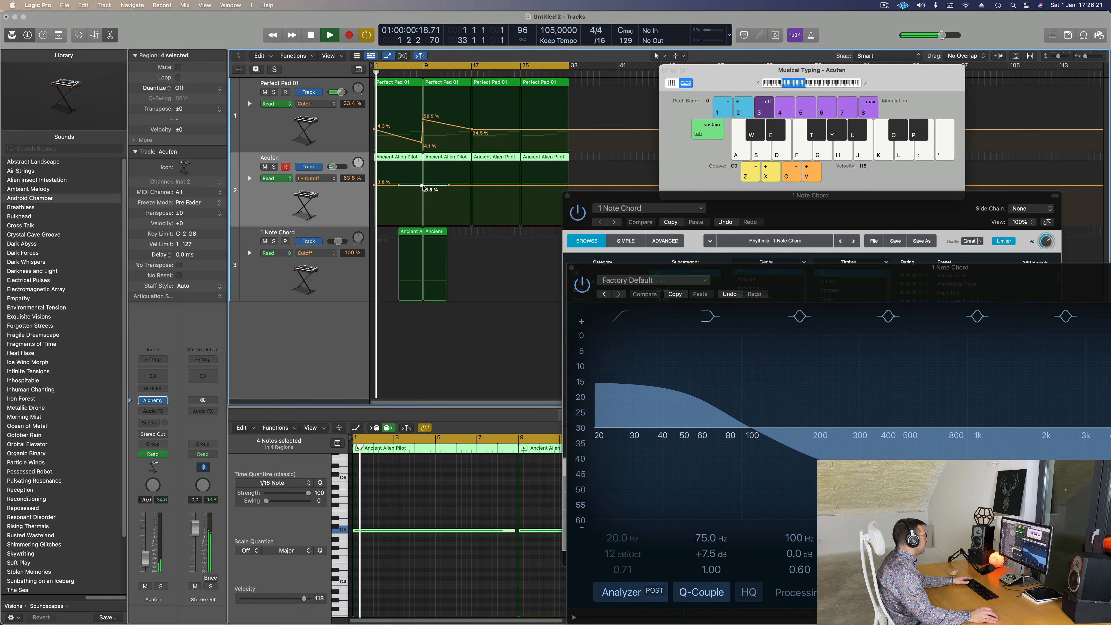
# Shape Acufen's LP Cutoff automation from 63.8% at bar 1 down to 35.1% at bar 9 and back to 63.8% near bar 17
pyautogui.moveTo(423, 187); pyautogui.dragTo(470, 186)
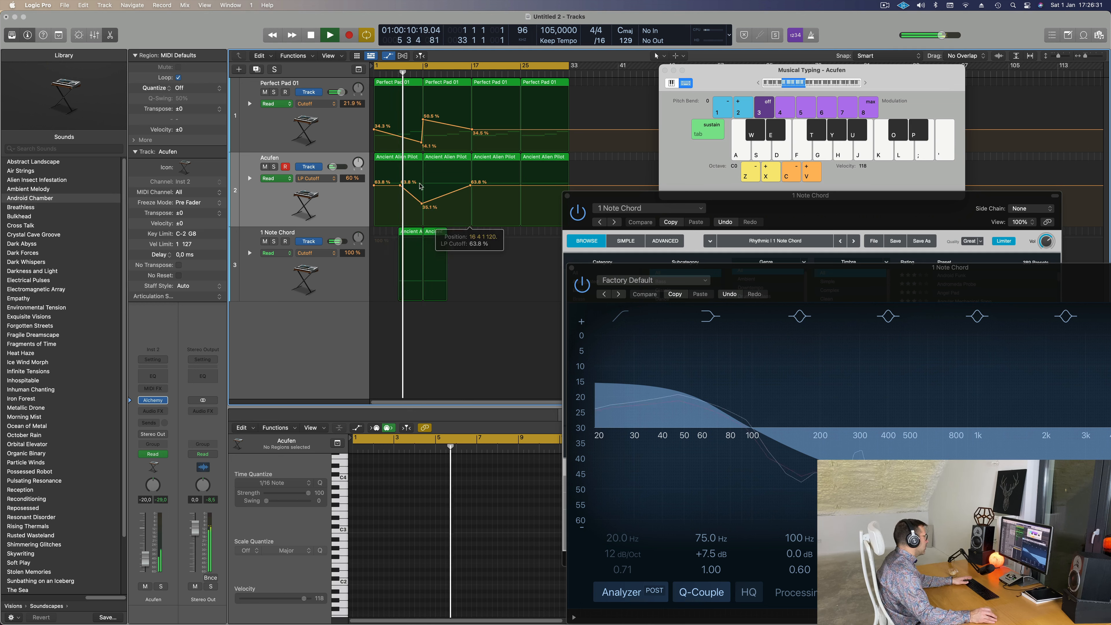
pyautogui.moveTo(401, 185); pyautogui.dragTo(373, 188)
pyautogui.press('space')
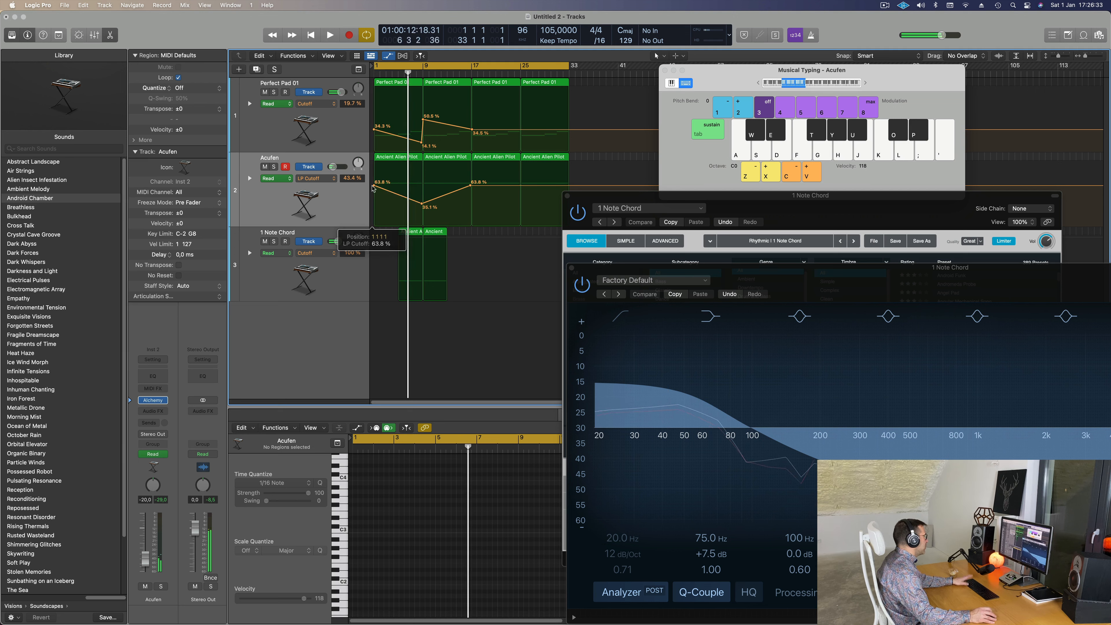
# Replay the arrangement and lower Acufen's LP Cutoff point at bar 9 to 27.9%
pyautogui.press('space')
pyautogui.click(335, 196)
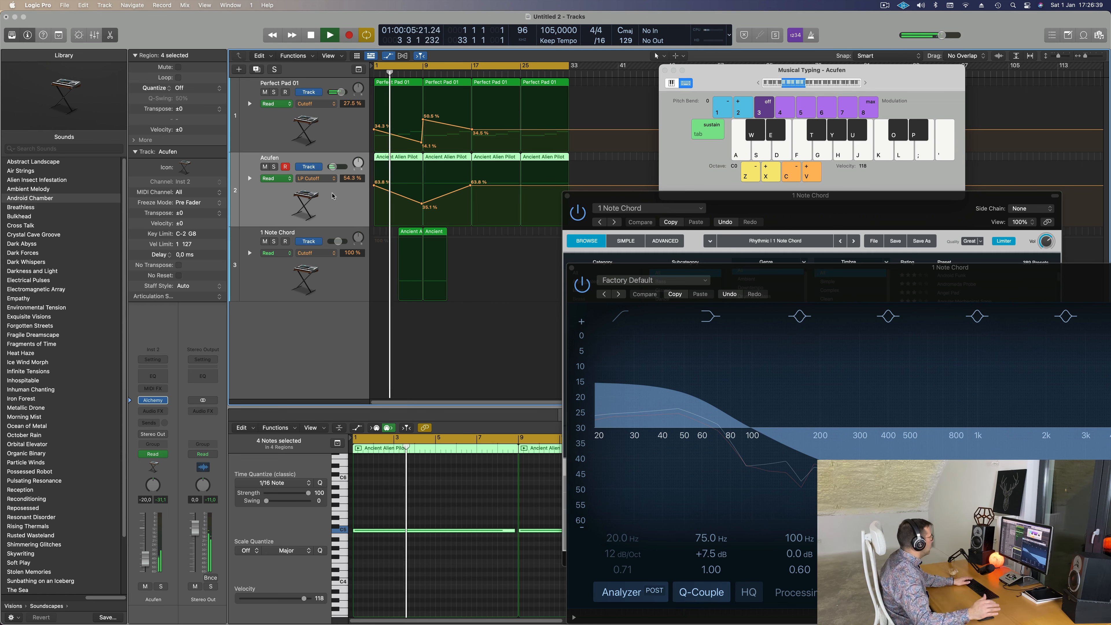
pyautogui.moveTo(421, 204); pyautogui.dragTo(421, 209)
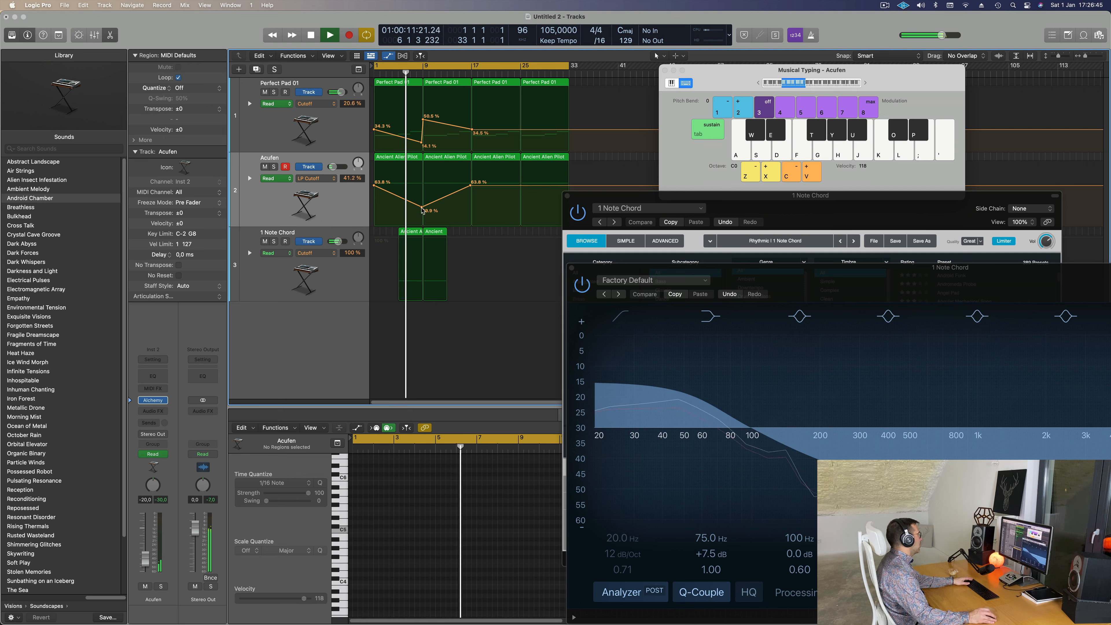
pyautogui.moveTo(421, 206); pyautogui.dragTo(421, 209)
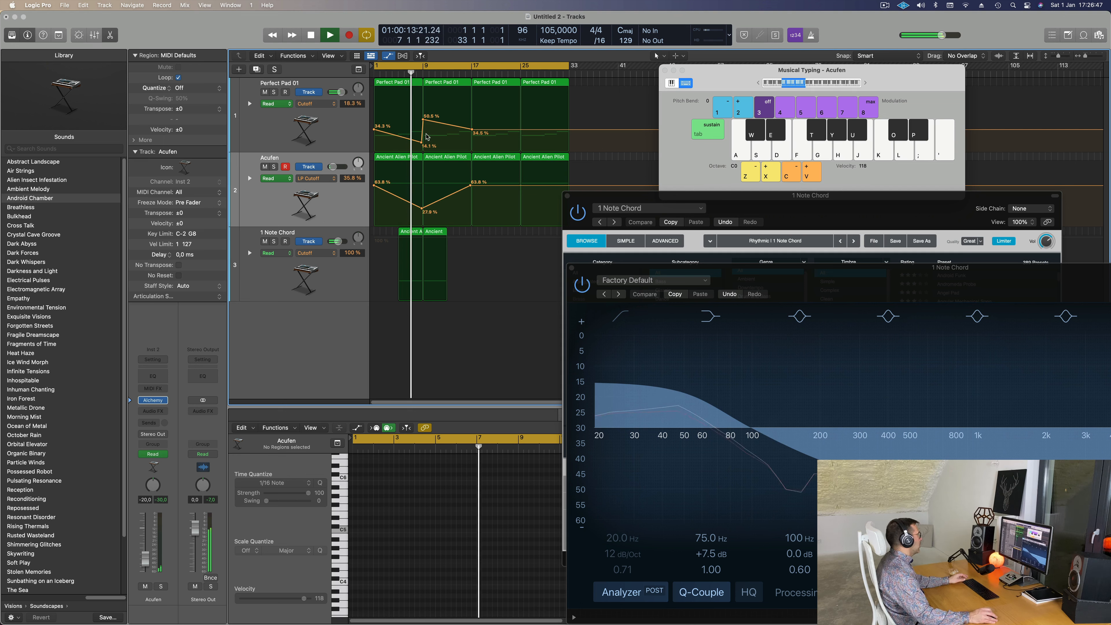
# Raise Perfect Pad 01's lowest cutoff automation point slightly and place it close against the jump at bar 9
pyautogui.moveTo(422, 142); pyautogui.dragTo(421, 139)
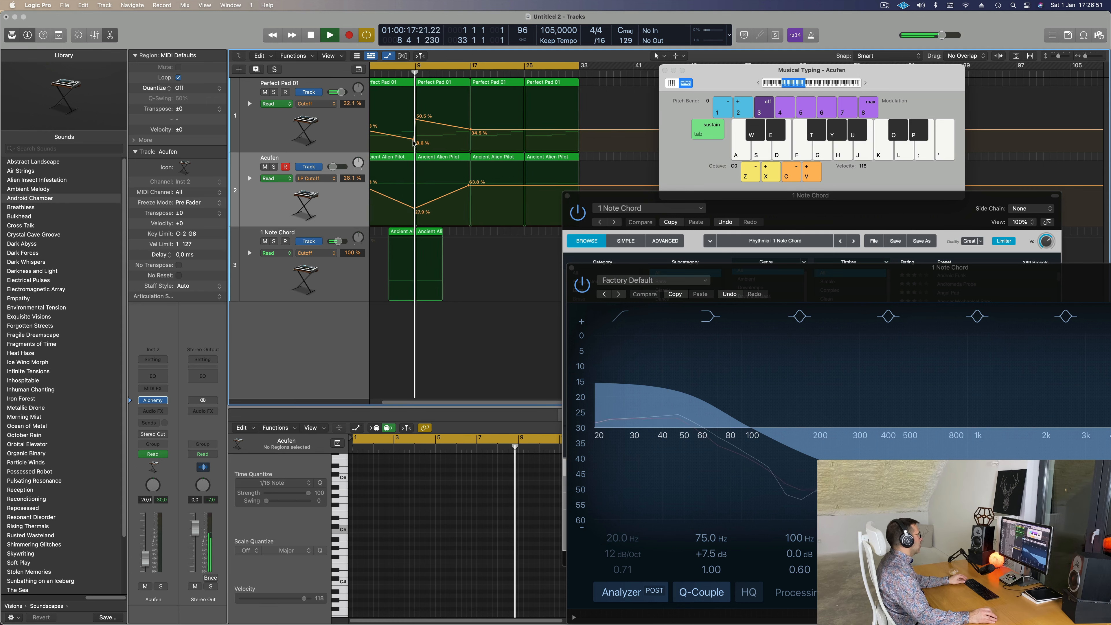
pyautogui.scroll(5, 426, 140)
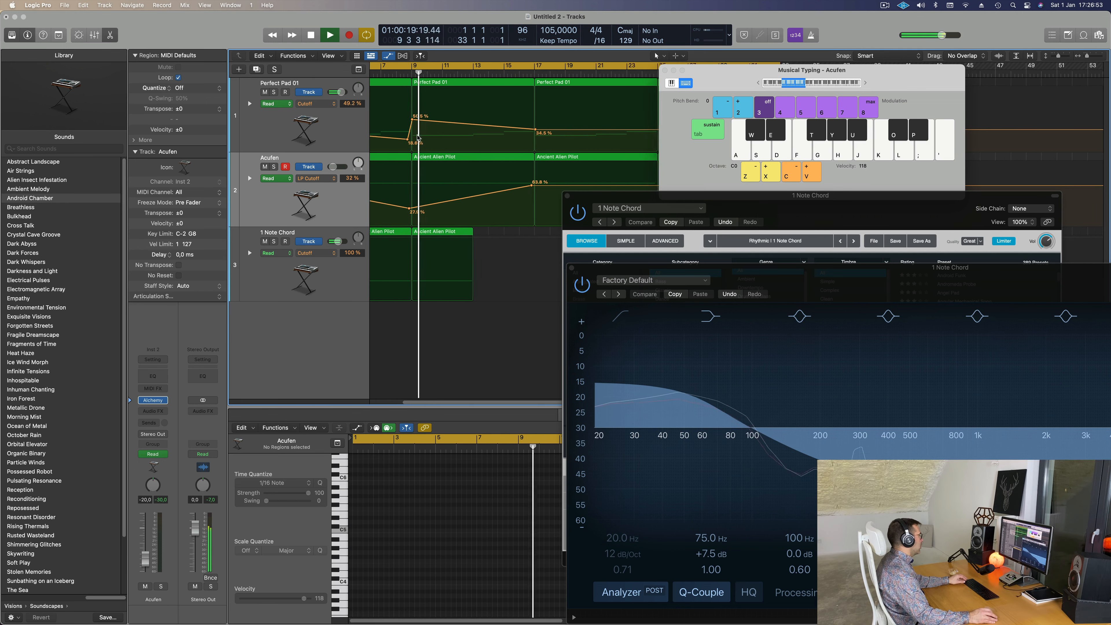
pyautogui.click(401, 118)
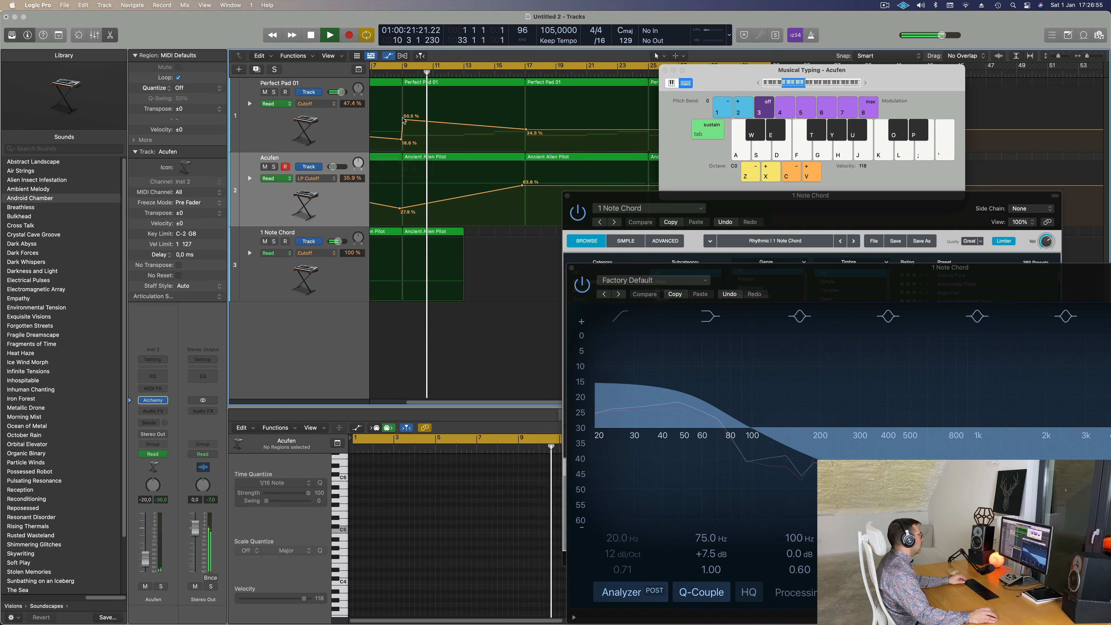
pyautogui.scroll(-3, 409, 133)
pyautogui.press('space')
pyautogui.press('space')
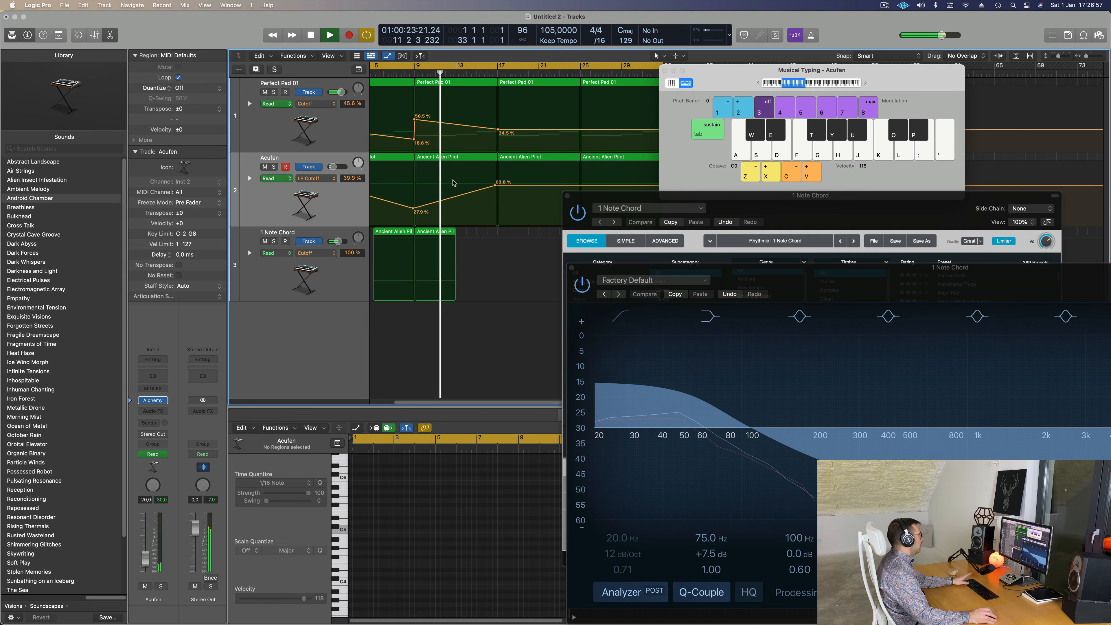
# Listen to the arrangement and lower the 1 Note Chord track's volume to -5.8 dB
pyautogui.scroll(-3, 411, 315)
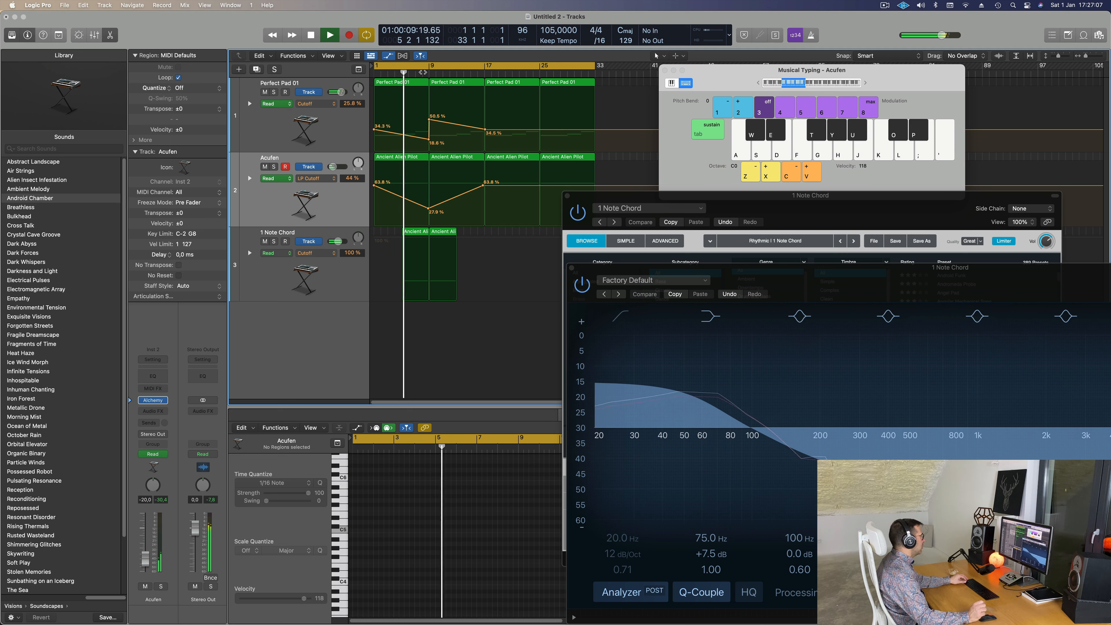
pyautogui.press('Down')
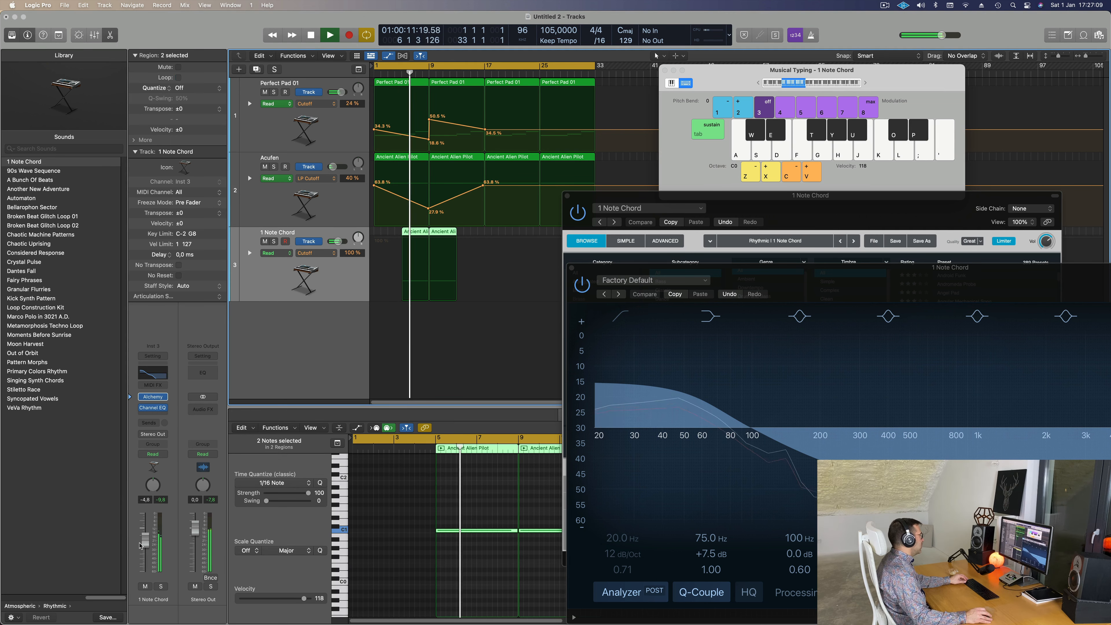
pyautogui.moveTo(144, 543); pyautogui.dragTo(144, 546)
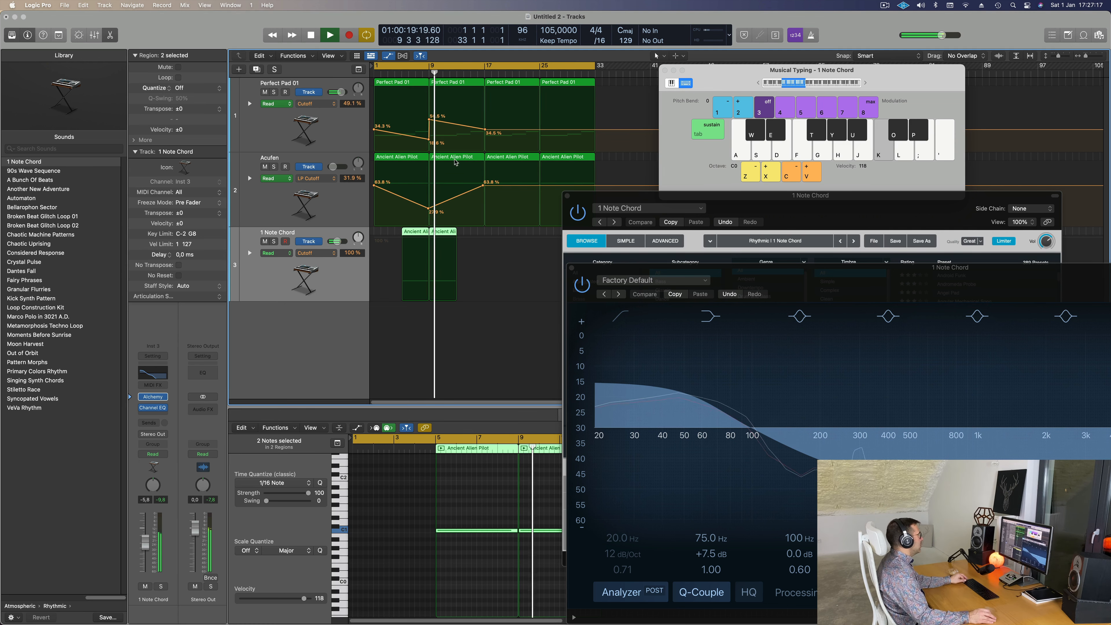
pyautogui.press('super+Right')
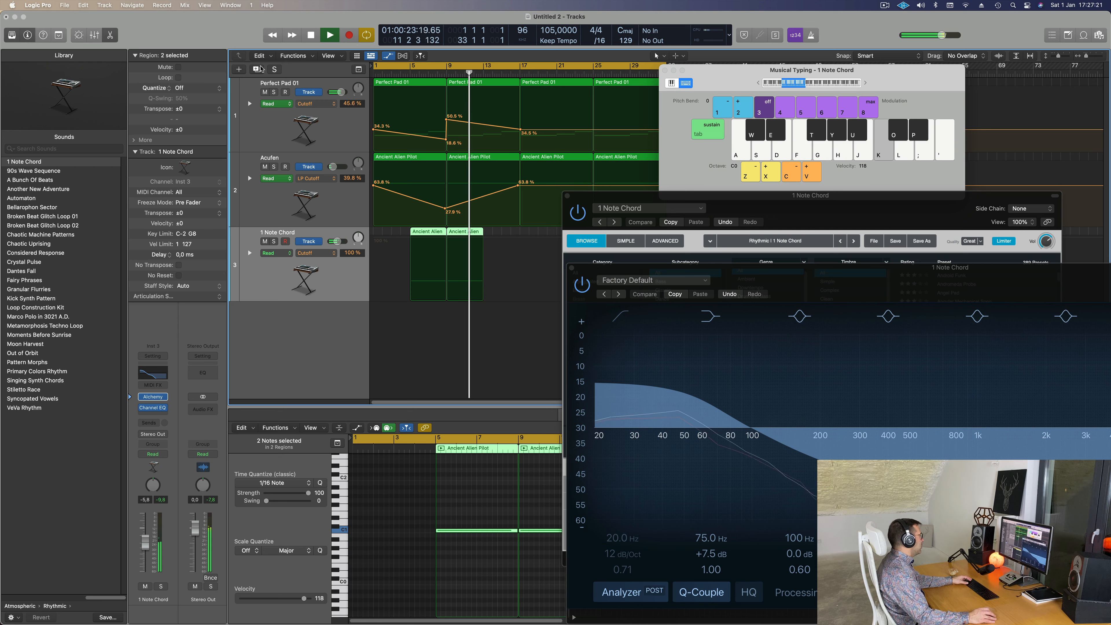
# Duplicate the Acufen track and copy its first Ancient Alien Pilot region onto the new track at bar 1
pyautogui.press('Up')
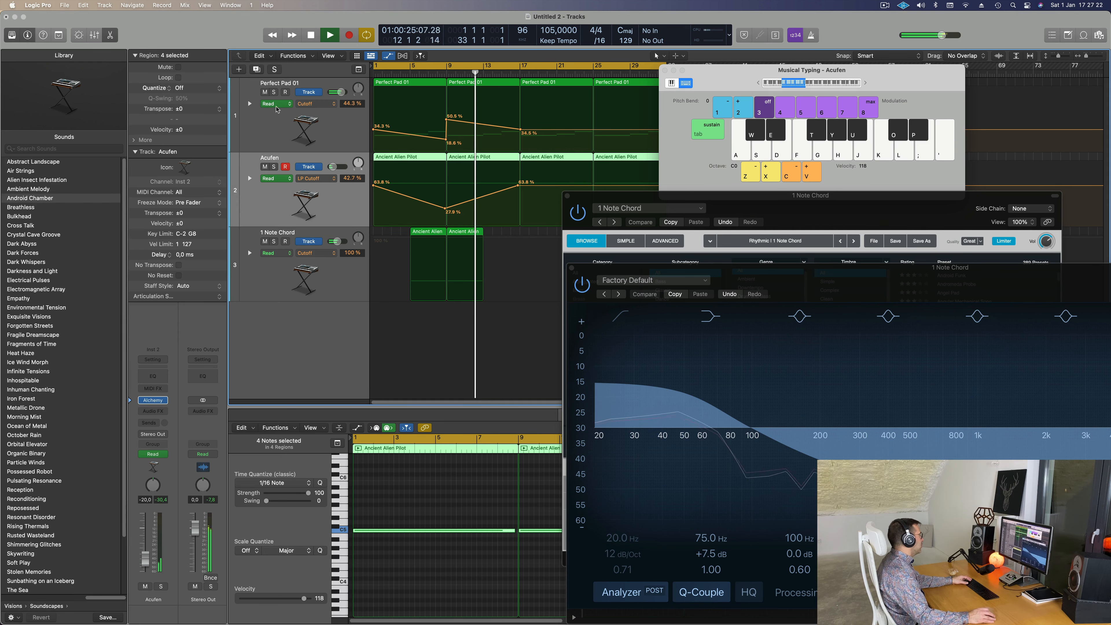
pyautogui.click(257, 70)
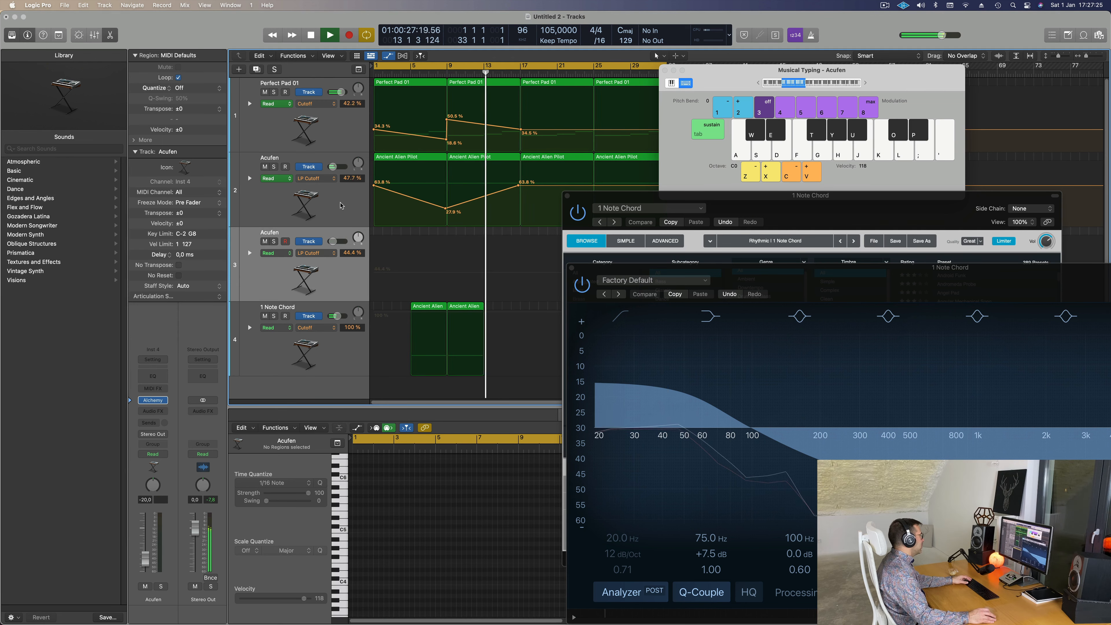
pyautogui.click(341, 206)
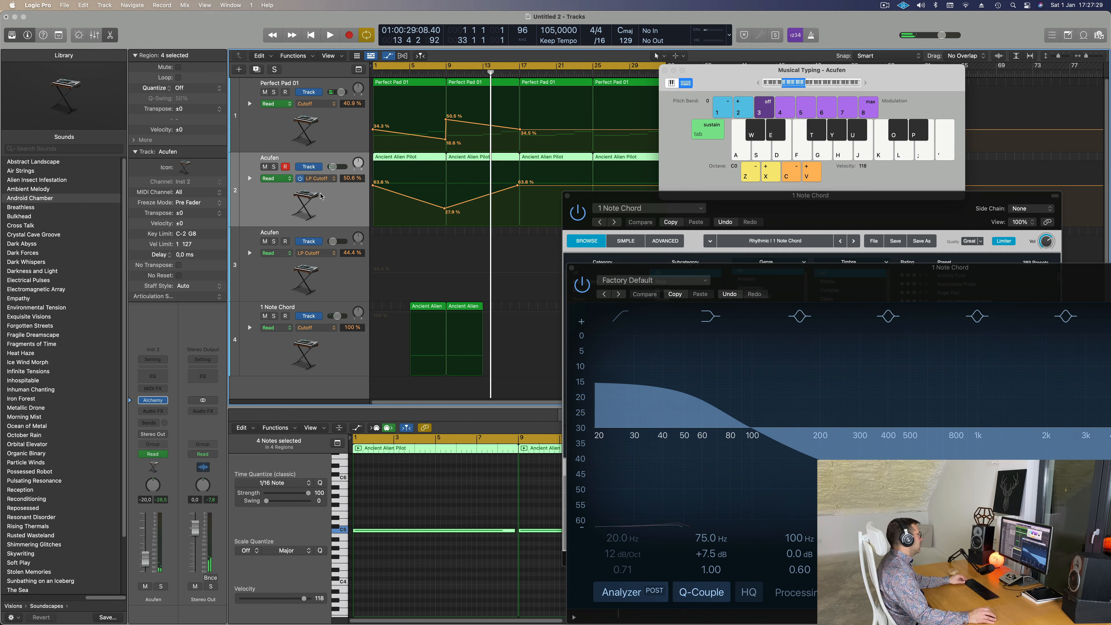
pyautogui.click(346, 127)
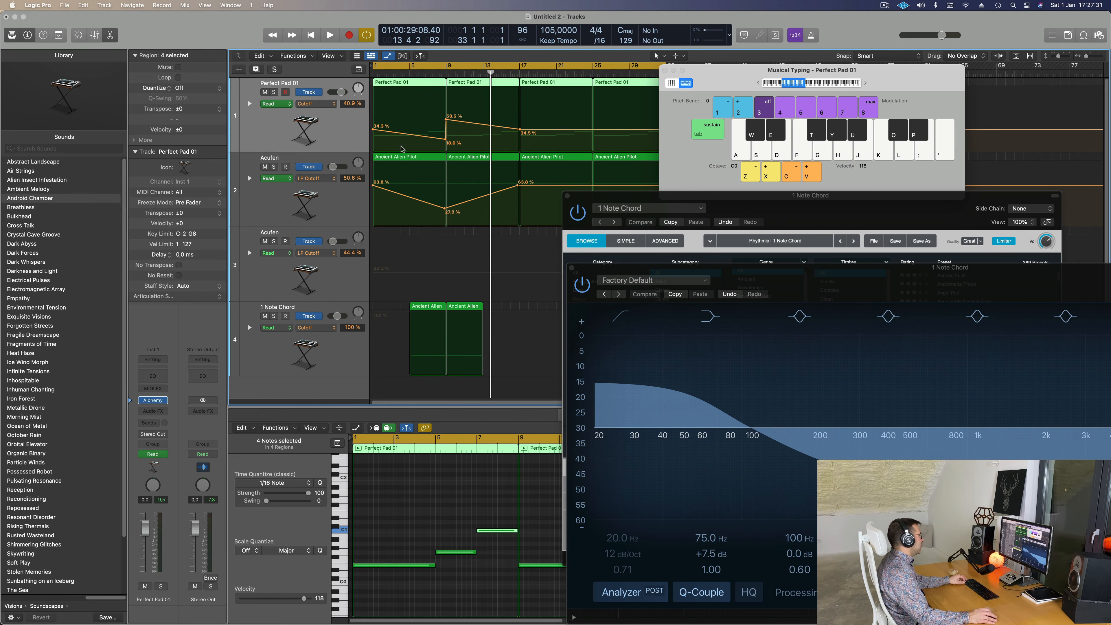
pyautogui.click(406, 158)
pyautogui.moveTo(409, 160); pyautogui.dragTo(395, 238)
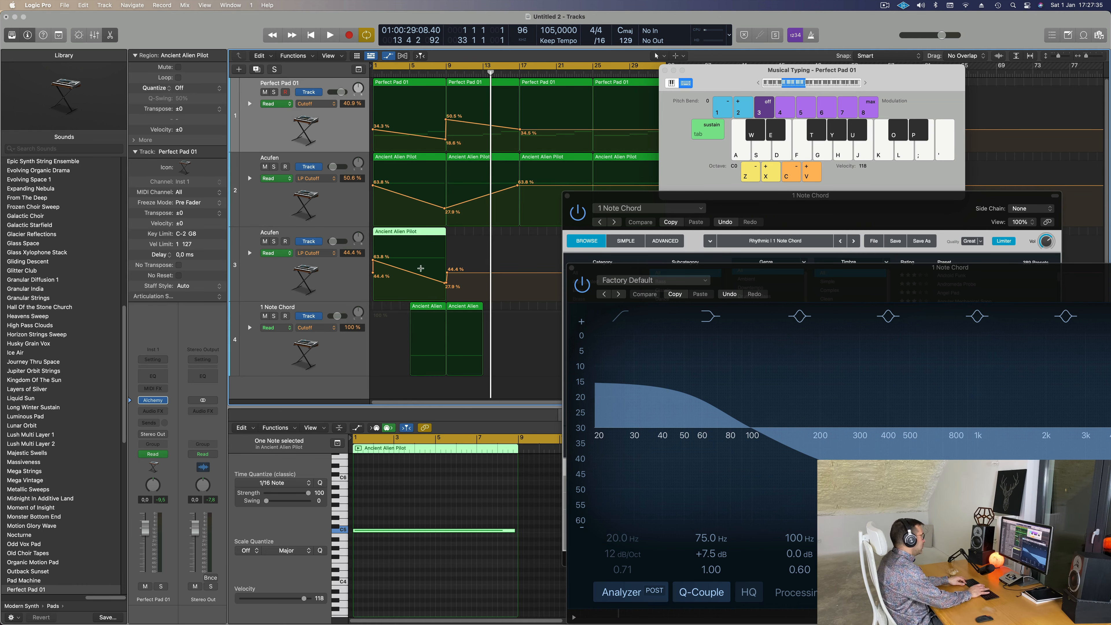
# Delete all automation from the duplicated Acufen track
pyautogui.press('ctrl+super+BackSpace')
pyautogui.hotkey('ctrl', 'z')
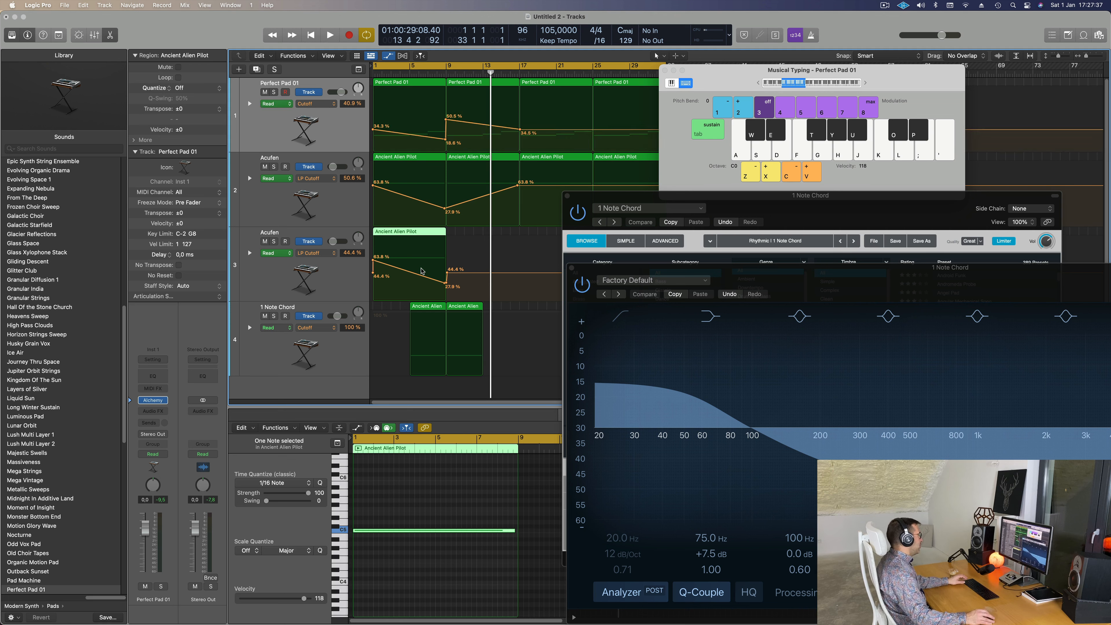
pyautogui.click(340, 279)
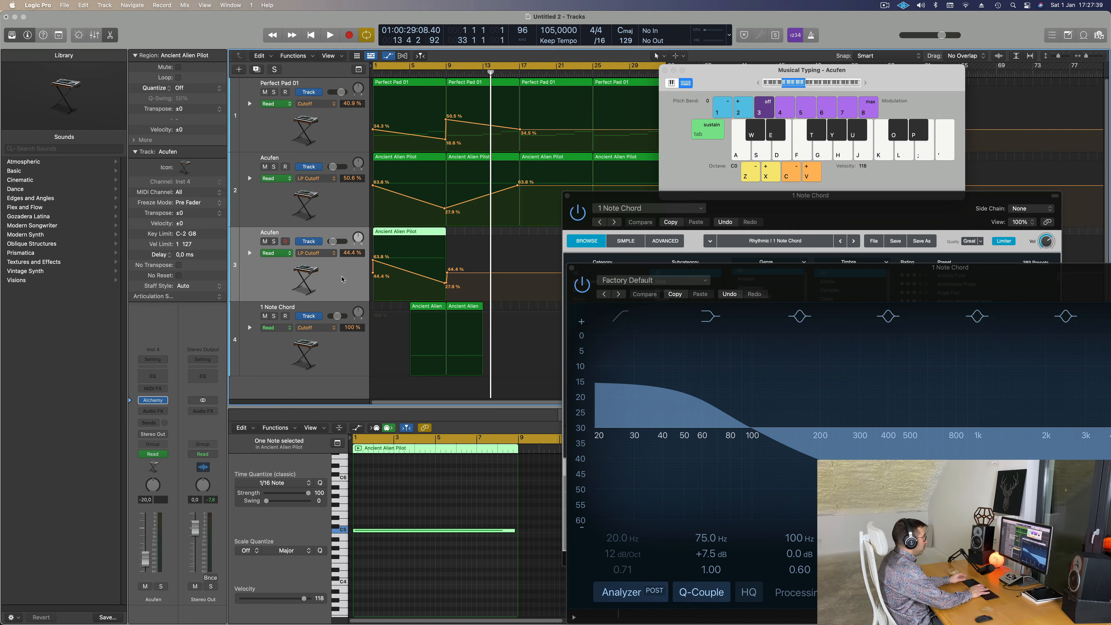
pyautogui.press('ctrl+super+BackSpace')
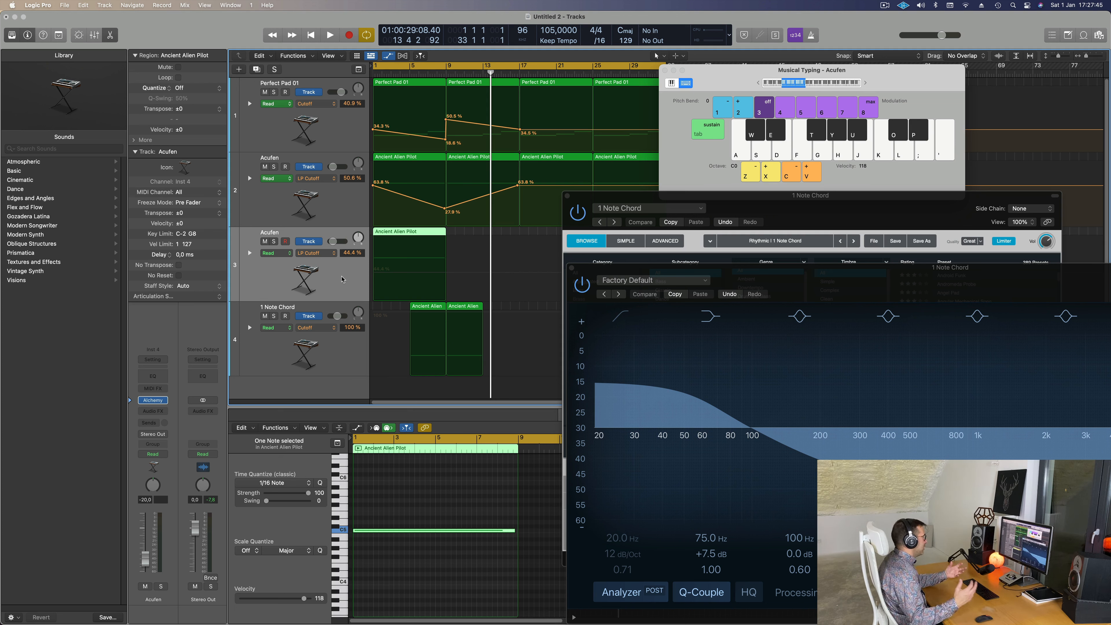
# Move the duplicated Acufen track's region to bar 7, then split it with its note at bar 9 and delete the rest
pyautogui.press('Return')
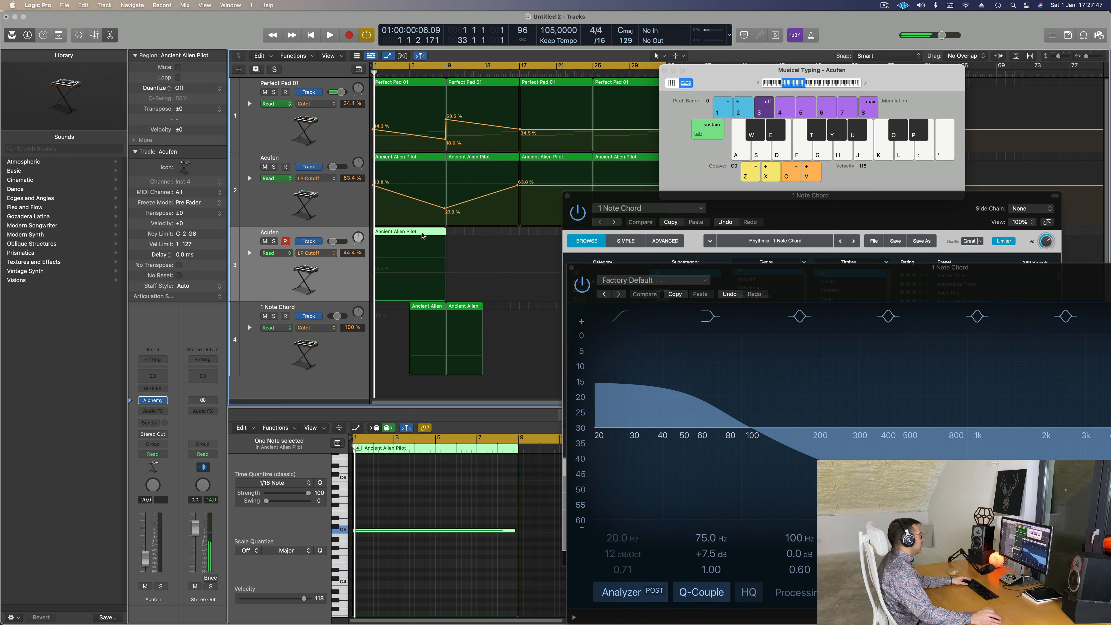
pyautogui.moveTo(409, 234); pyautogui.dragTo(478, 237)
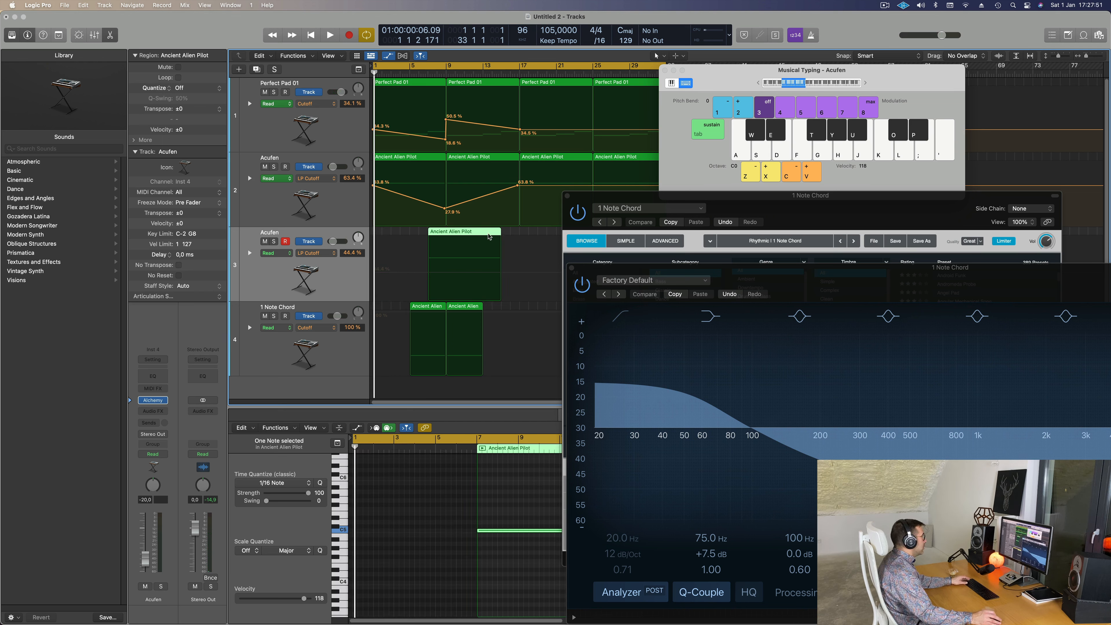
pyautogui.click(447, 232)
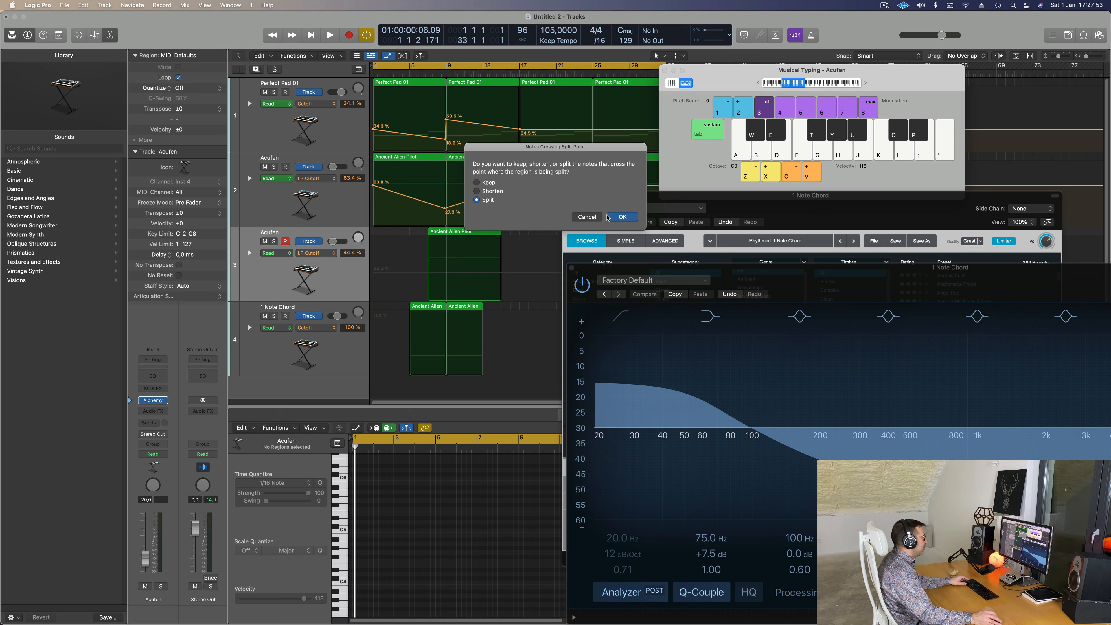
pyautogui.press('Return')
pyautogui.press('Delete')
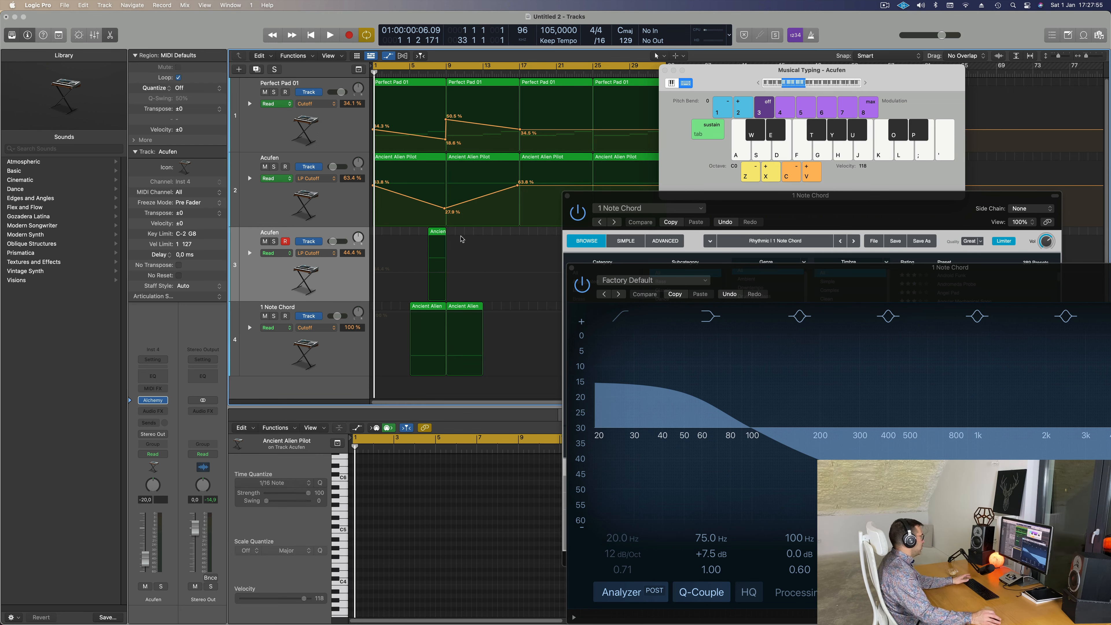
# Shift the shortened two-bar Ancient Alien Pilot region so it starts at bar 8
pyautogui.scroll(5, 435, 234)
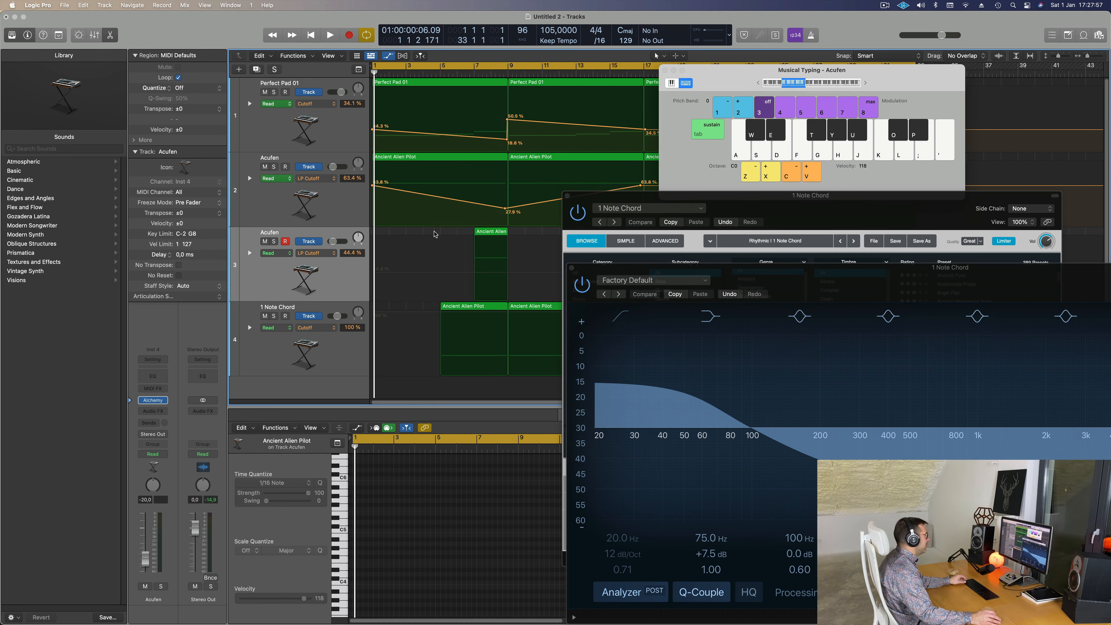
pyautogui.click(493, 231)
pyautogui.scroll(-5, 632, 179)
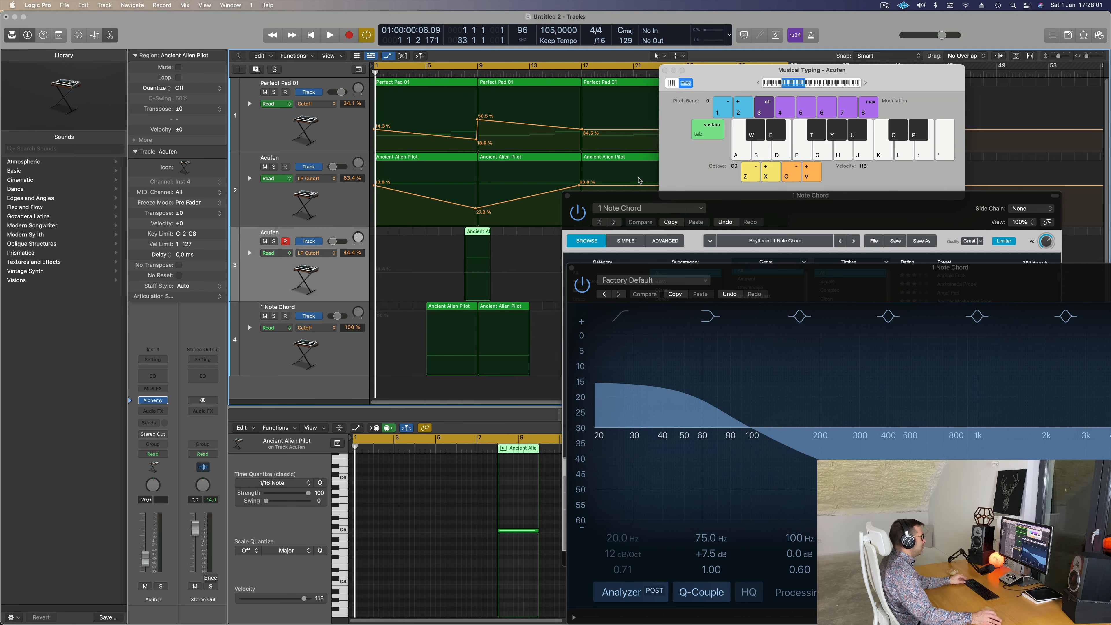
# Play the arrangement from the beginning and lower the 1 Note Chord track's volume to -8.2 dB
pyautogui.moveTo(660, 201); pyautogui.dragTo(712, 141)
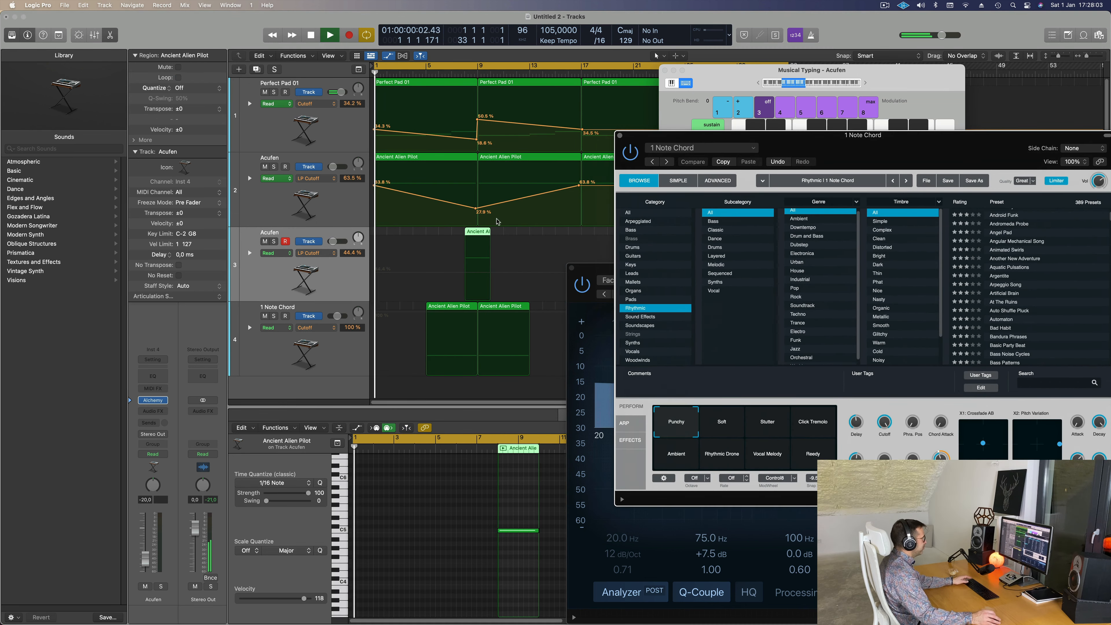
pyautogui.press('space')
pyautogui.scroll(-5, 431, 113)
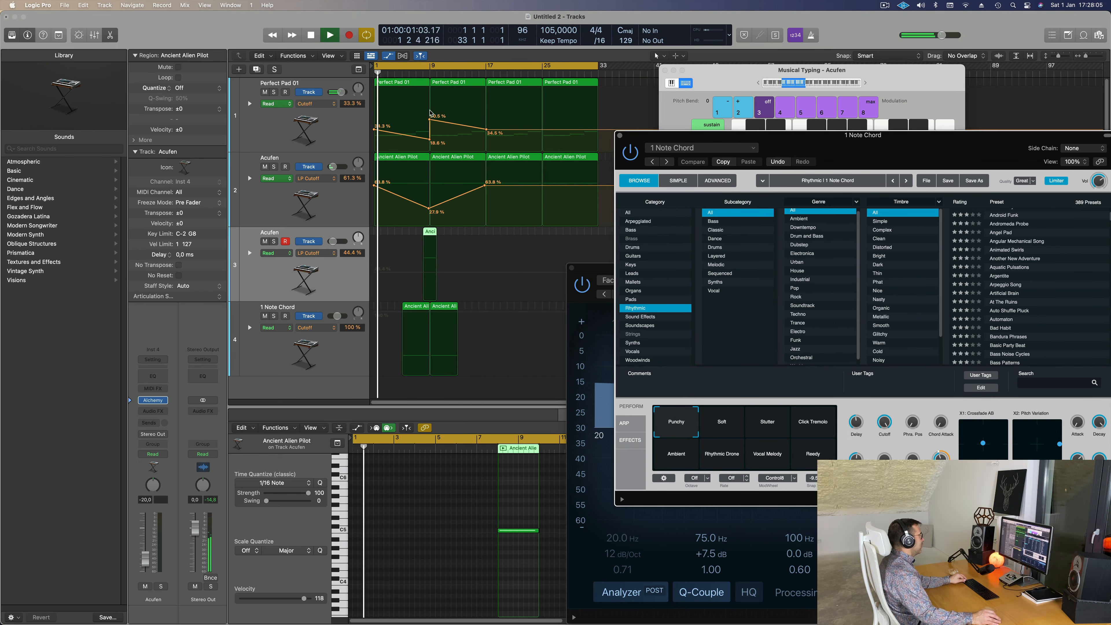
pyautogui.scroll(2, 431, 114)
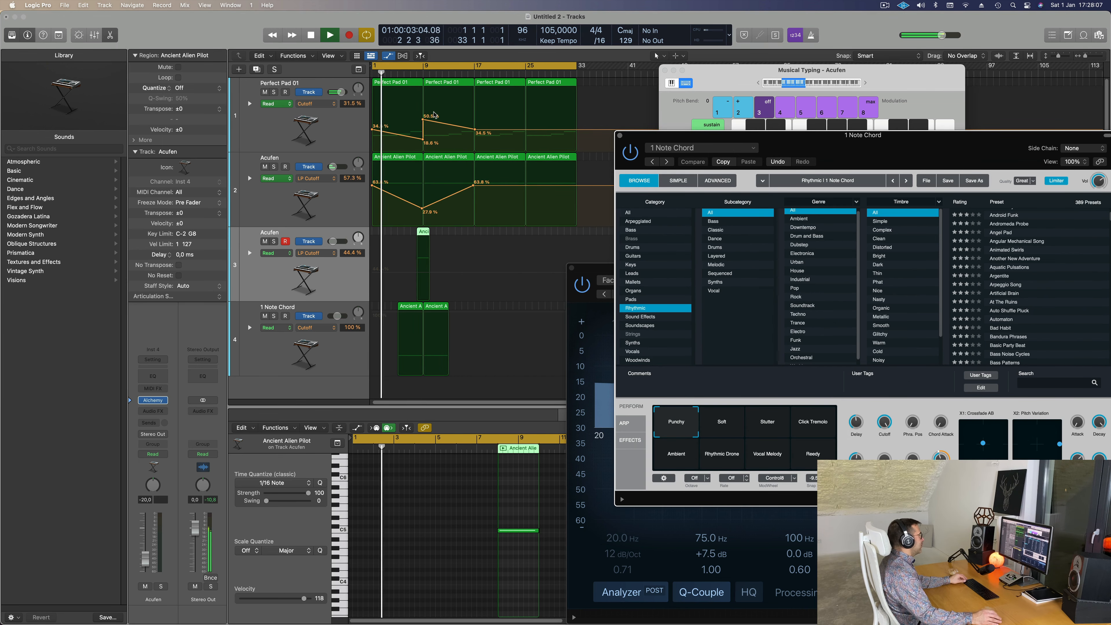
pyautogui.scroll(2, 417, 125)
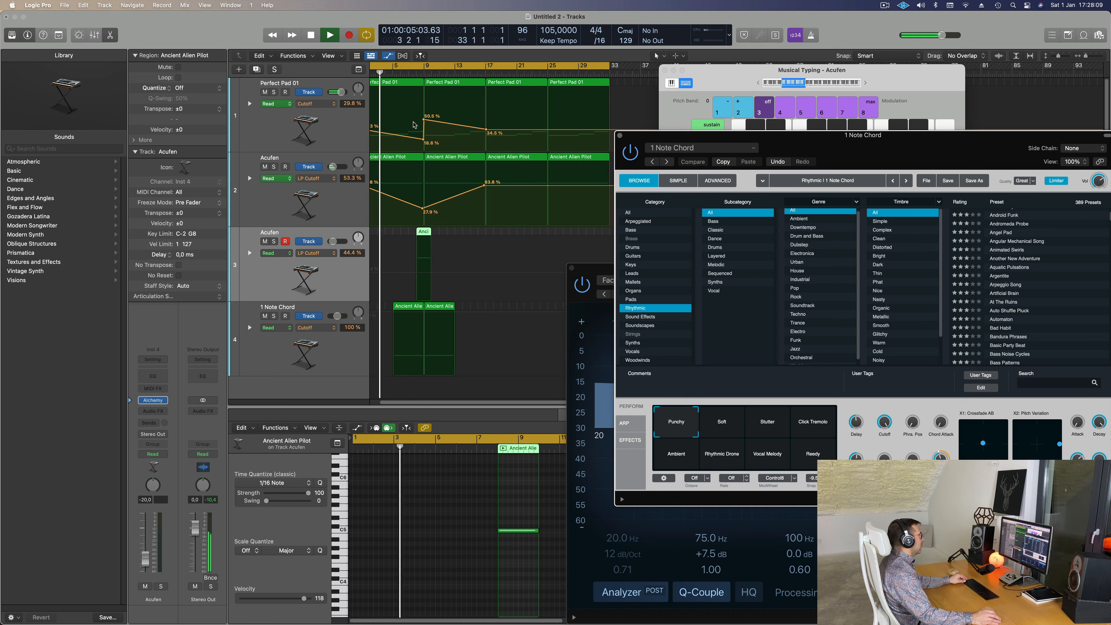
pyautogui.scroll(-2, 415, 126)
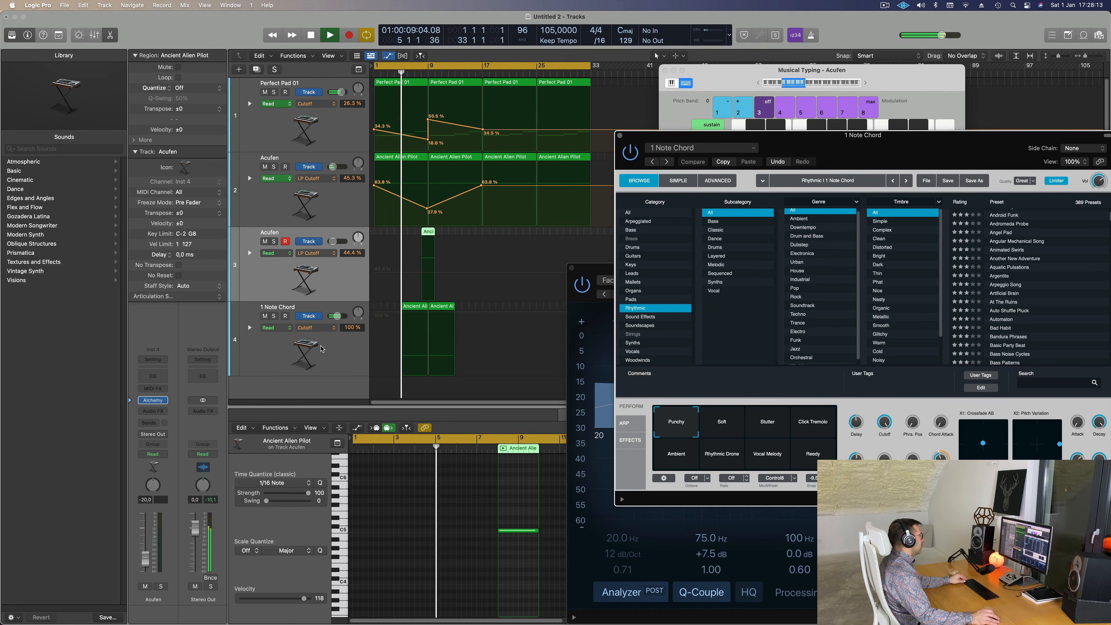
pyautogui.click(331, 350)
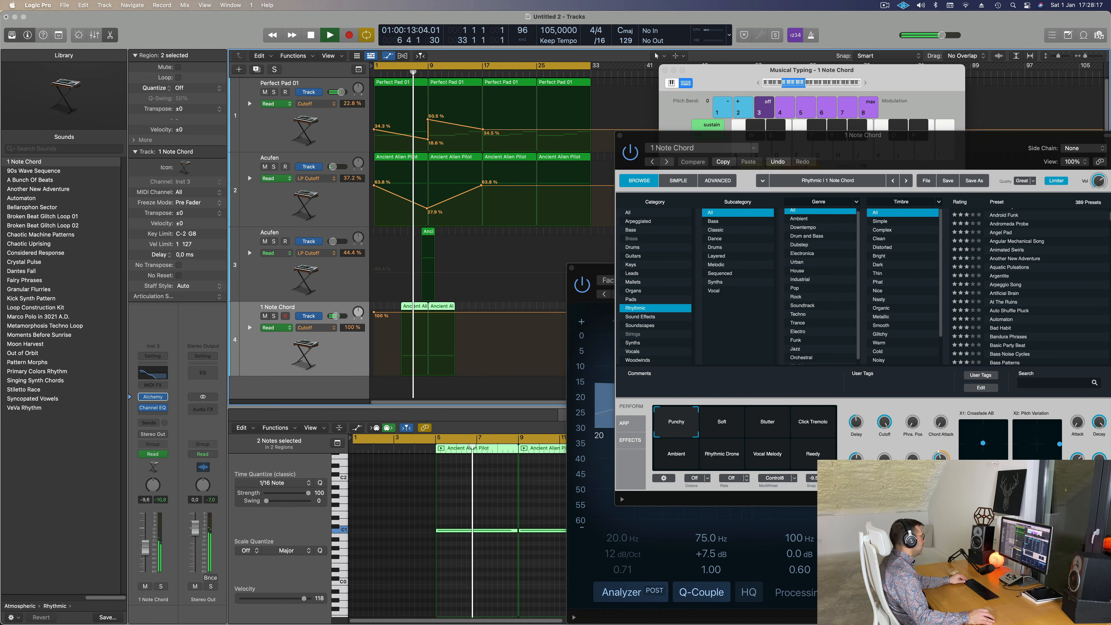
pyautogui.click(153, 407)
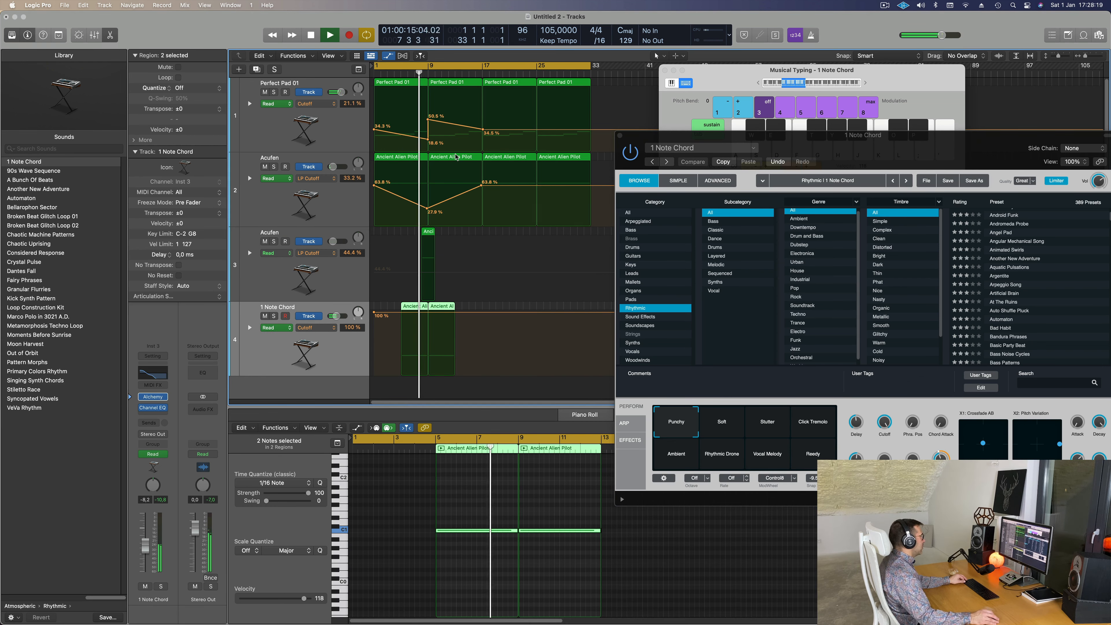
# Stop playback and open the duplicated Acufen track's Alchemy instrument
pyautogui.press('super+Right')
pyautogui.press('super+Right')
pyautogui.press('super+Right')
pyautogui.press('super+Right')
pyautogui.press('super+Right')
pyautogui.press('space')
pyautogui.click(343, 278)
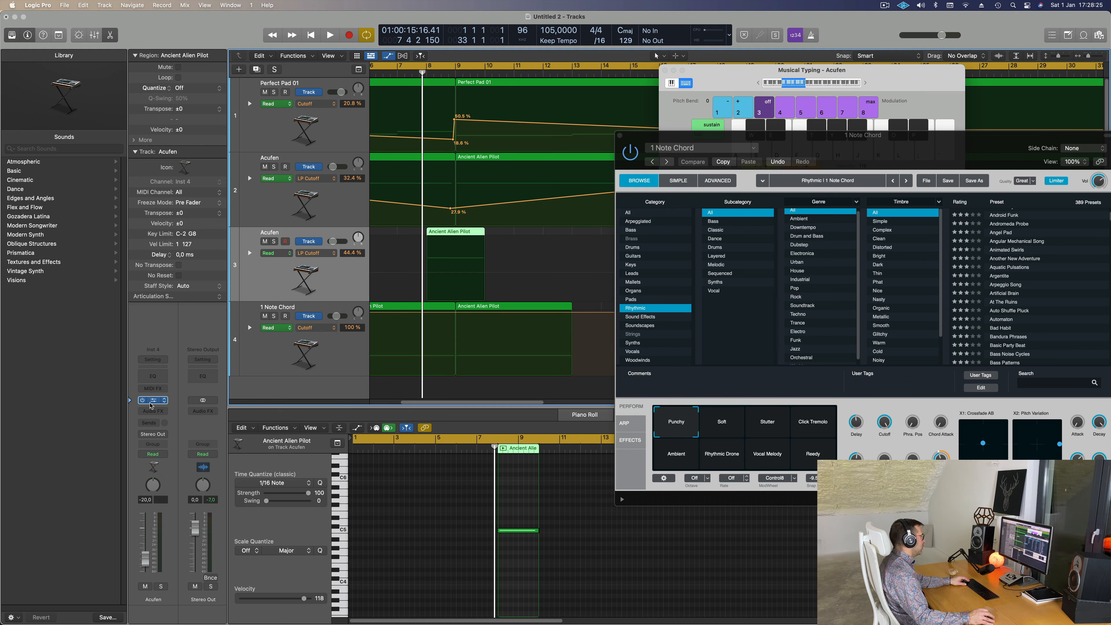
pyautogui.click(154, 401)
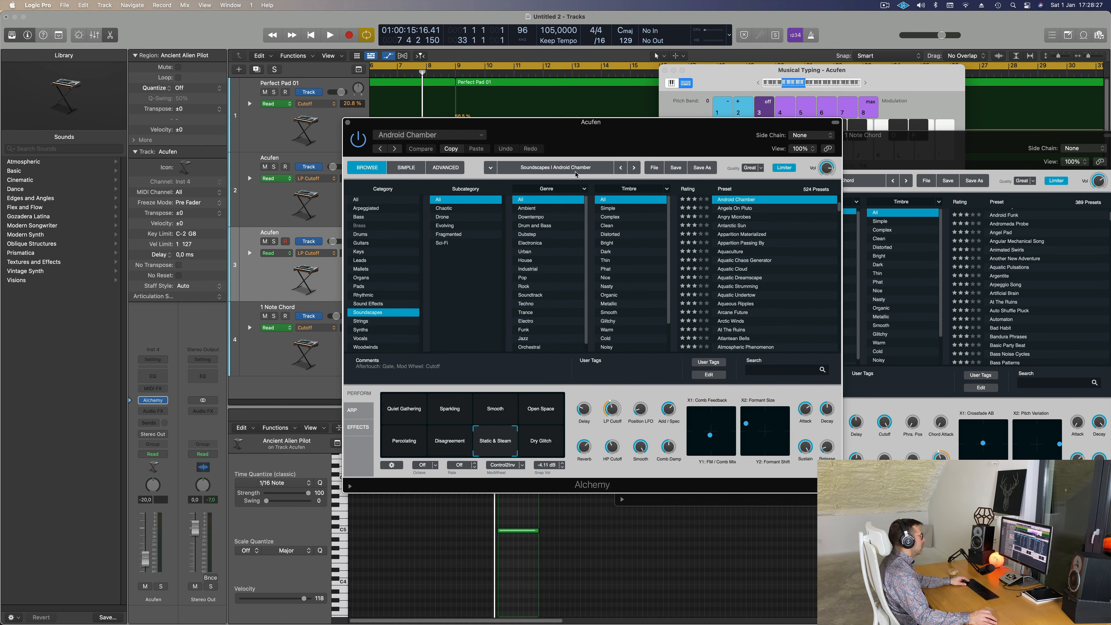
pyautogui.moveTo(666, 128); pyautogui.dragTo(628, 107)
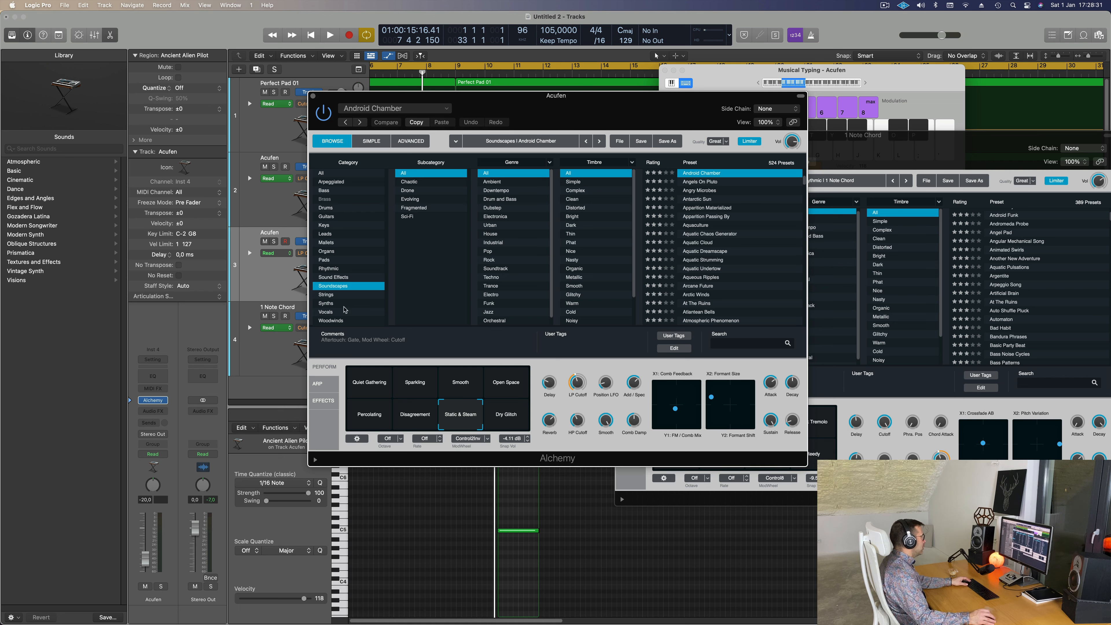
# Load the Alpha Pad preset from Alchemy's Strings category and audition a few notes in octave C3
pyautogui.click(329, 295)
pyautogui.scroll(10, 715, 219)
pyautogui.click(701, 182)
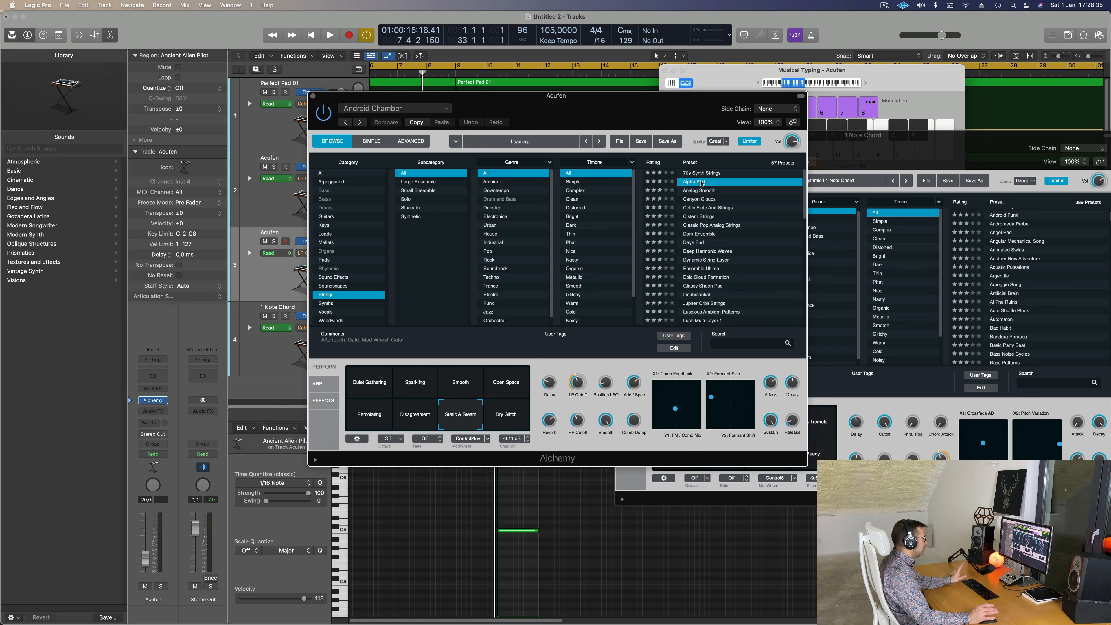
pyautogui.click(867, 83)
pyautogui.press('l')
pyautogui.press('j')
pyautogui.press('k')
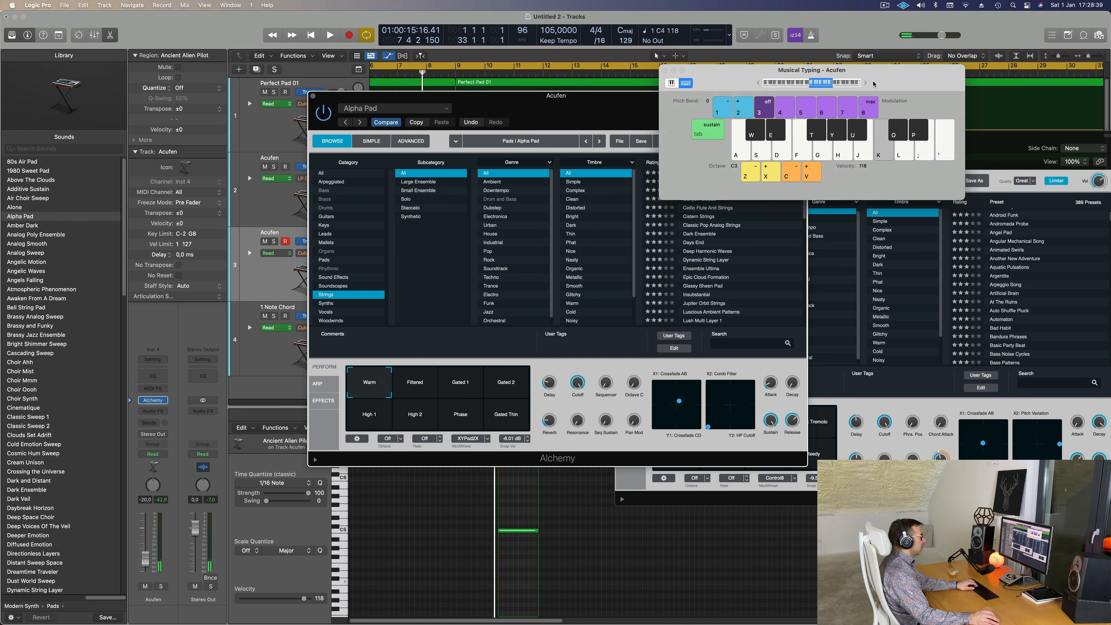
# Move the floating windows off the tracks and add a Bus 1 send to the duplicated Acufen channel
pyautogui.moveTo(884, 86); pyautogui.dragTo(945, 81)
pyautogui.moveTo(520, 112); pyautogui.dragTo(715, 133)
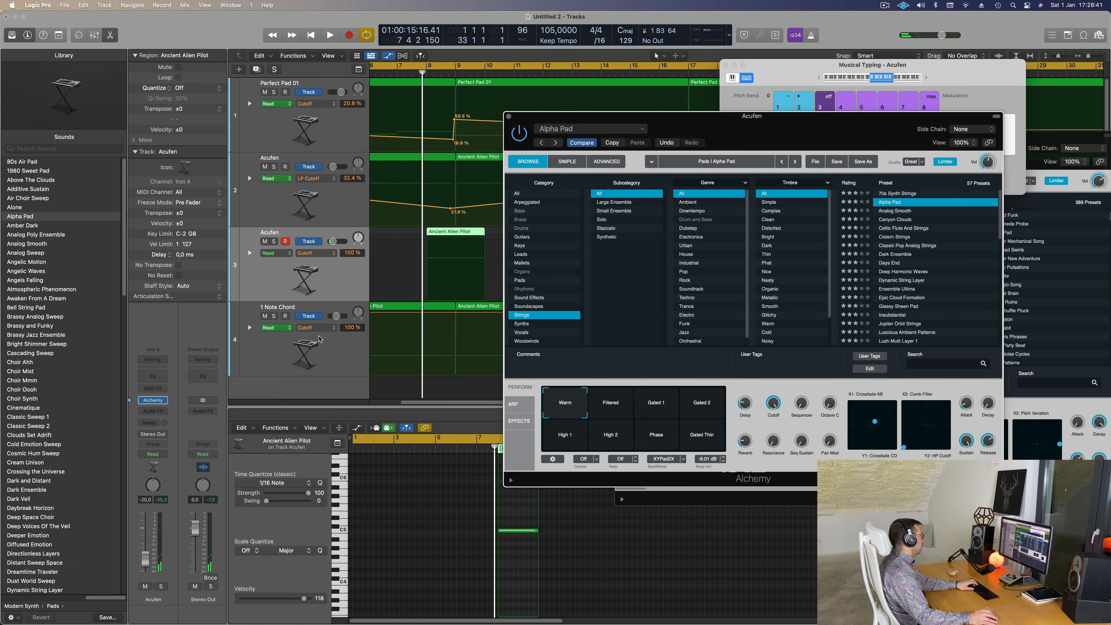
pyautogui.click(147, 423)
pyautogui.moveTo(163, 439)
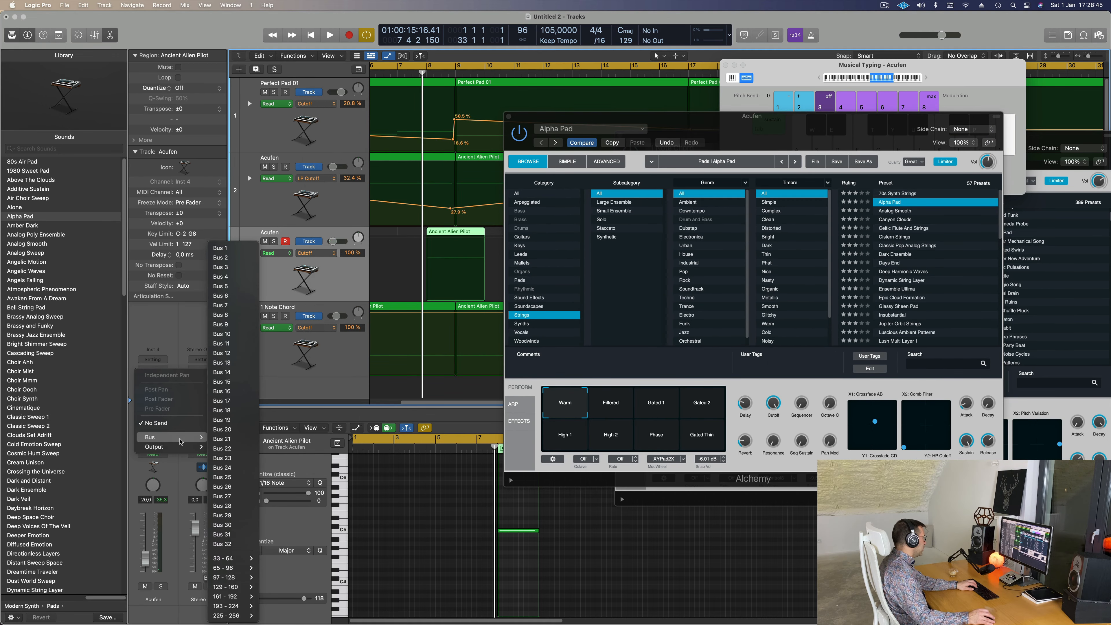
pyautogui.click(220, 248)
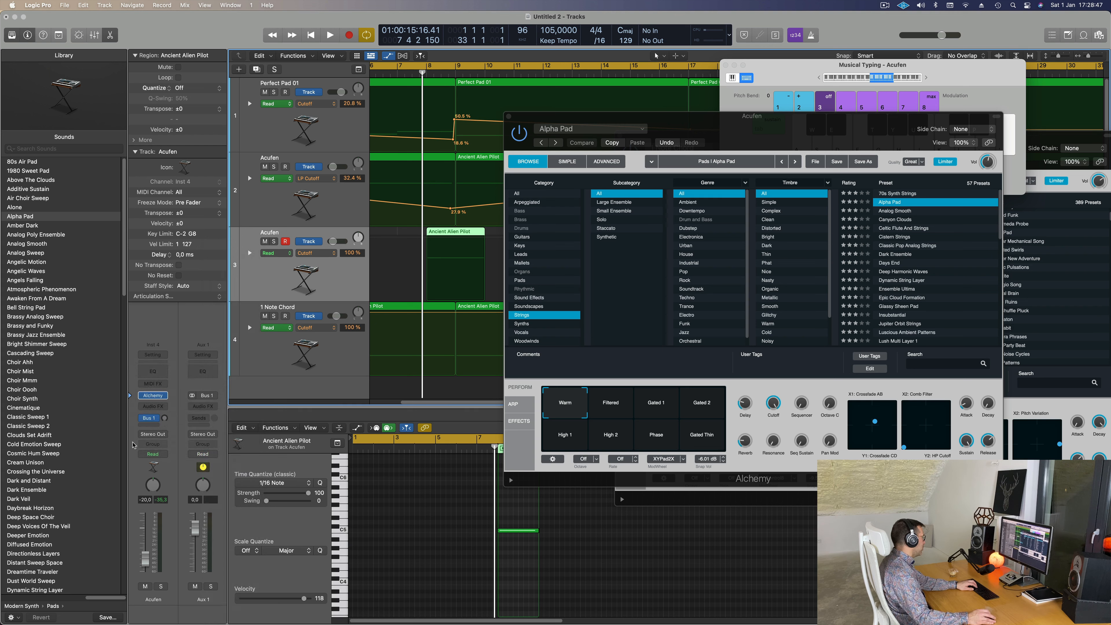
# Insert a stereo SilverVerb on the Aux 1 channel and load its grandiose preset
pyautogui.click(203, 409)
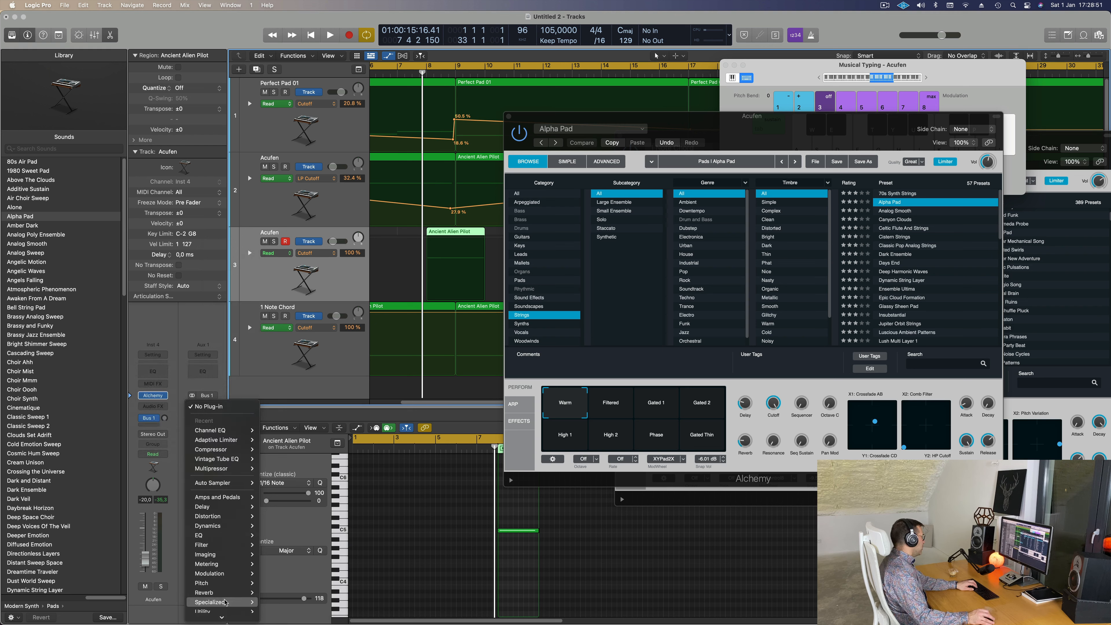
pyautogui.moveTo(223, 592)
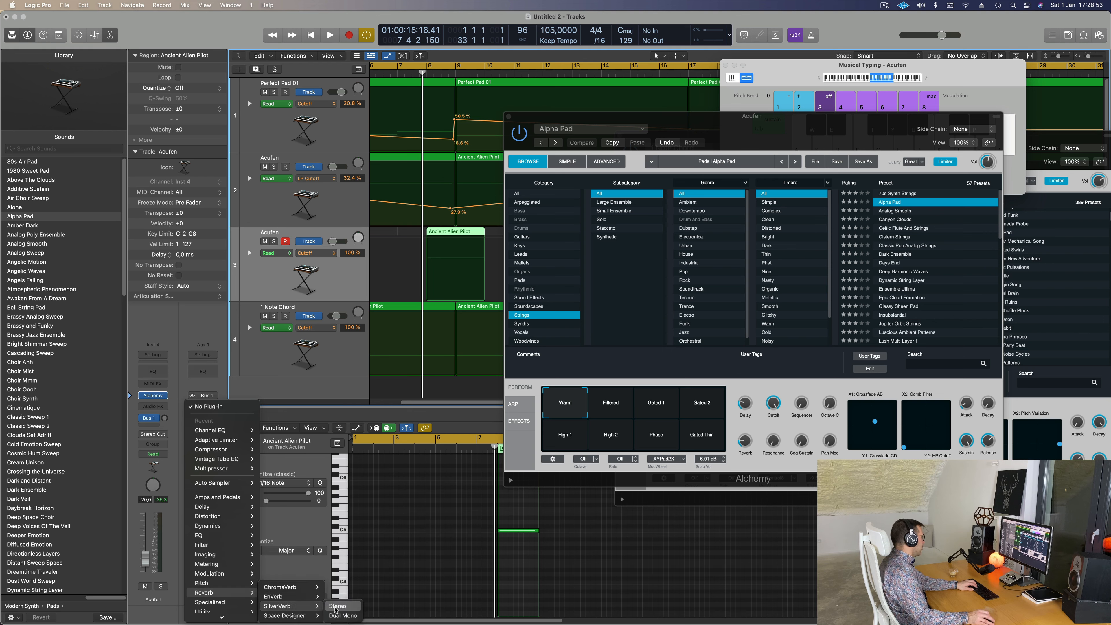
pyautogui.click(338, 606)
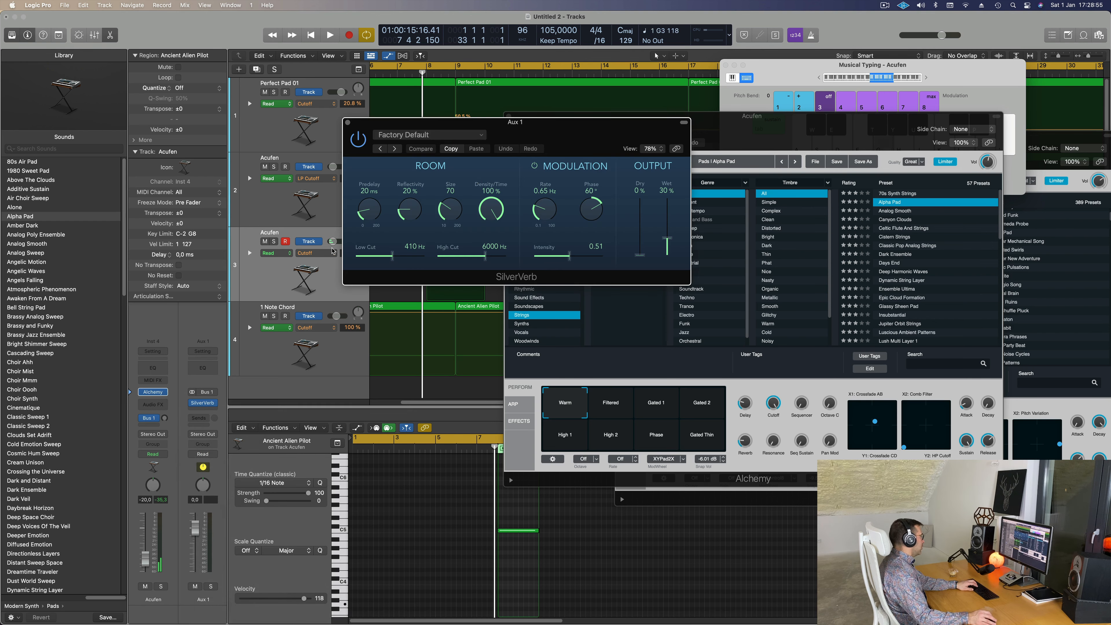
pyautogui.click(453, 136)
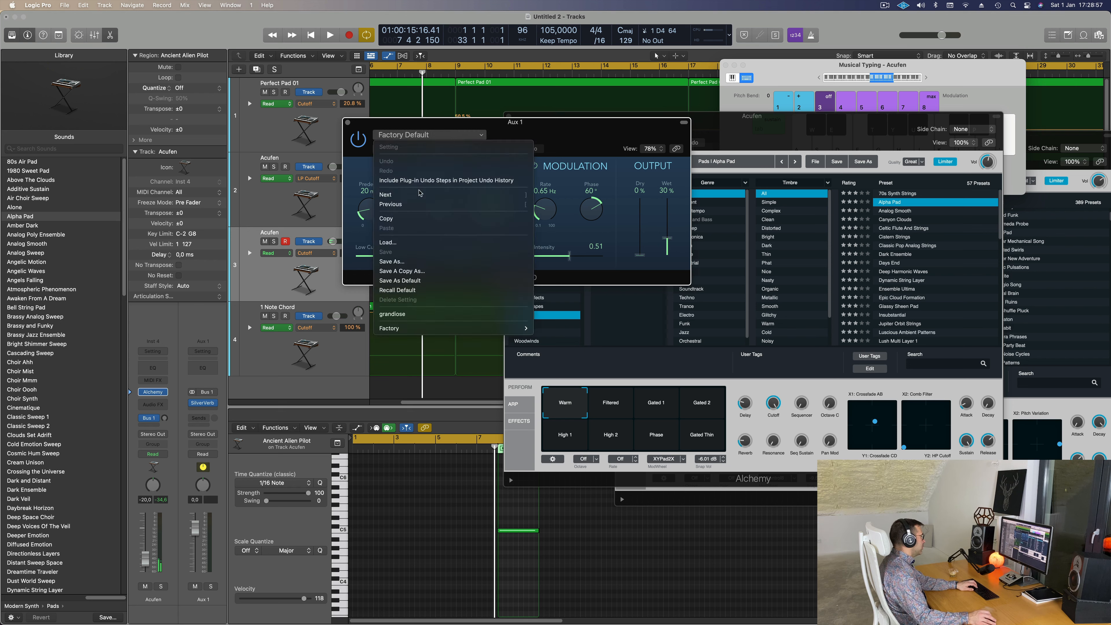
pyautogui.click(393, 314)
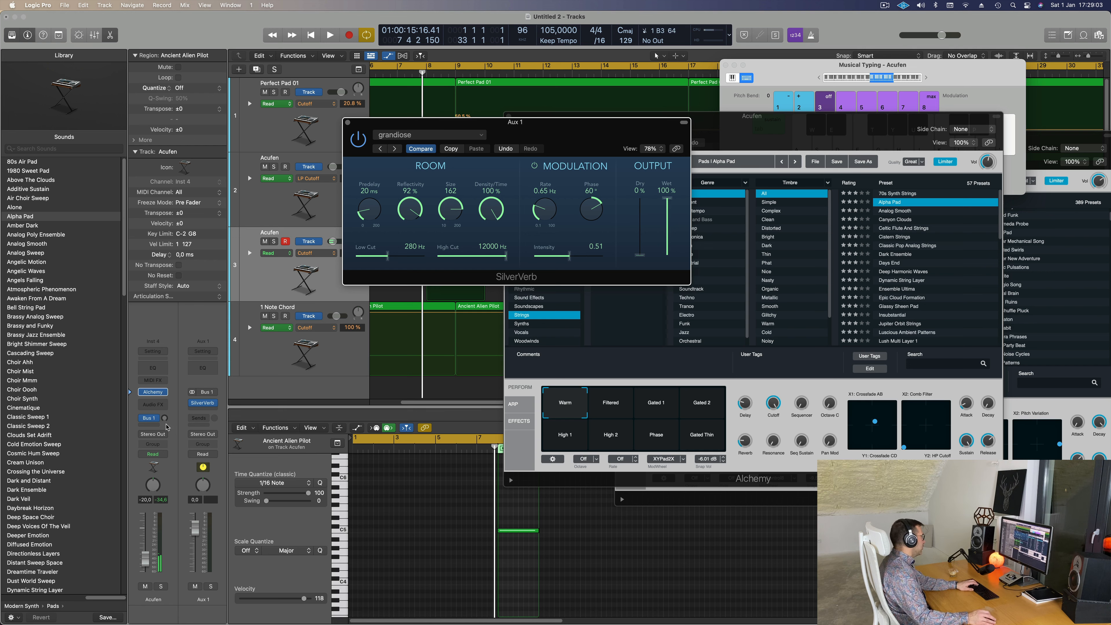
# Raise the duplicated Acufen channel's Bus 1 send and set its volume to -13.8 dB while playing test notes
pyautogui.click(171, 383)
pyautogui.press('j')
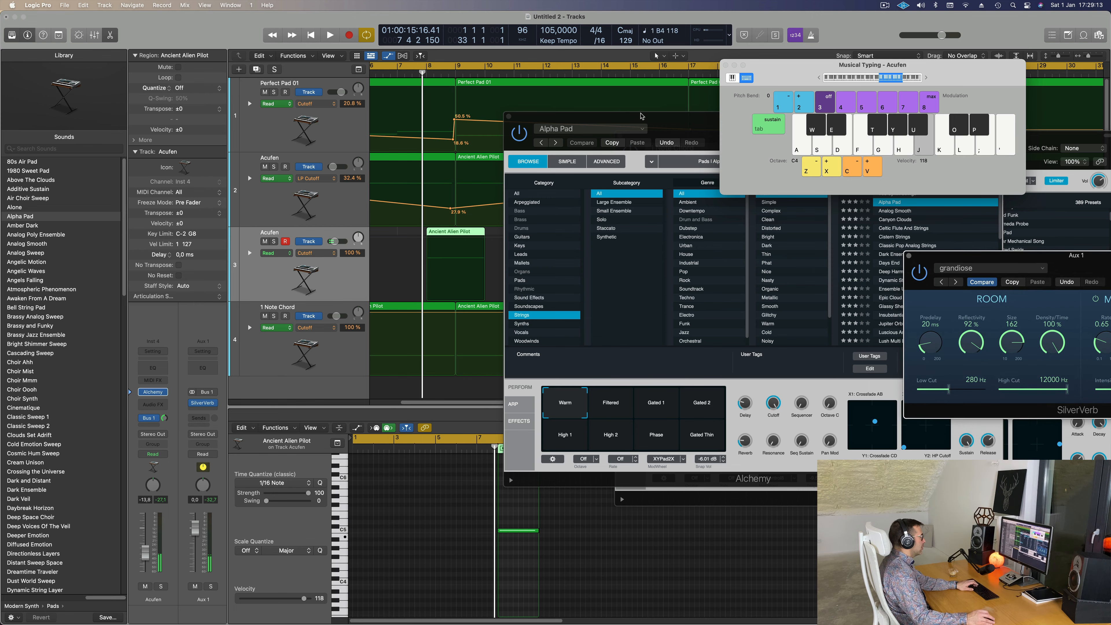
pyautogui.moveTo(642, 117); pyautogui.dragTo(515, 145)
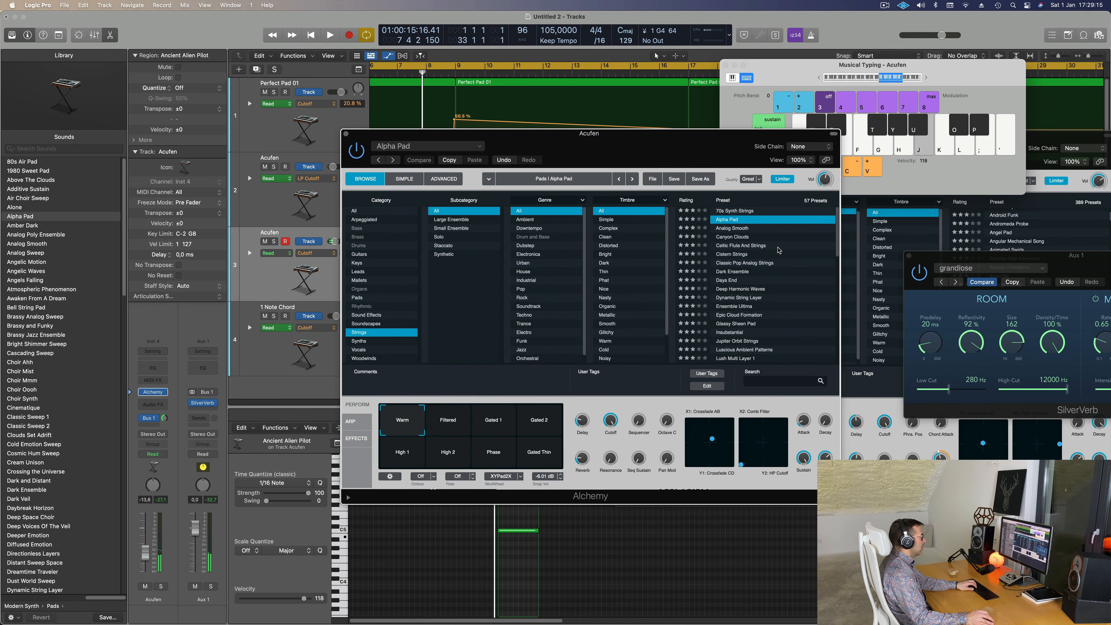
# Filter Alchemy's Strings presets by the Distorted timbre, load Vintage String 1 and audition a few notes in octave C4
pyautogui.scroll(-3, 765, 270)
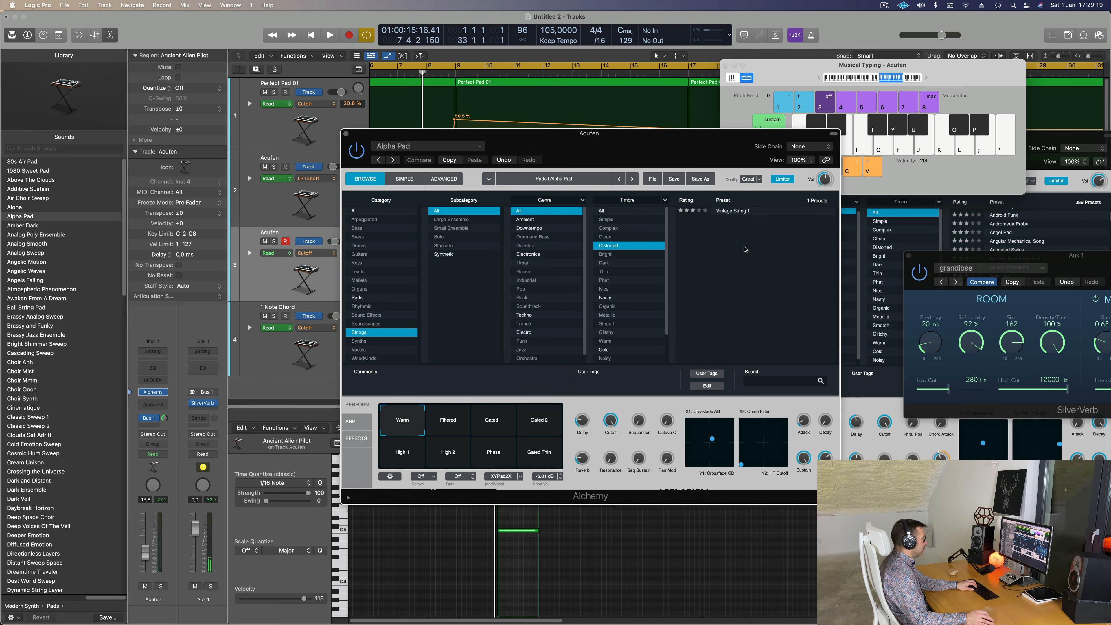
pyautogui.press('j')
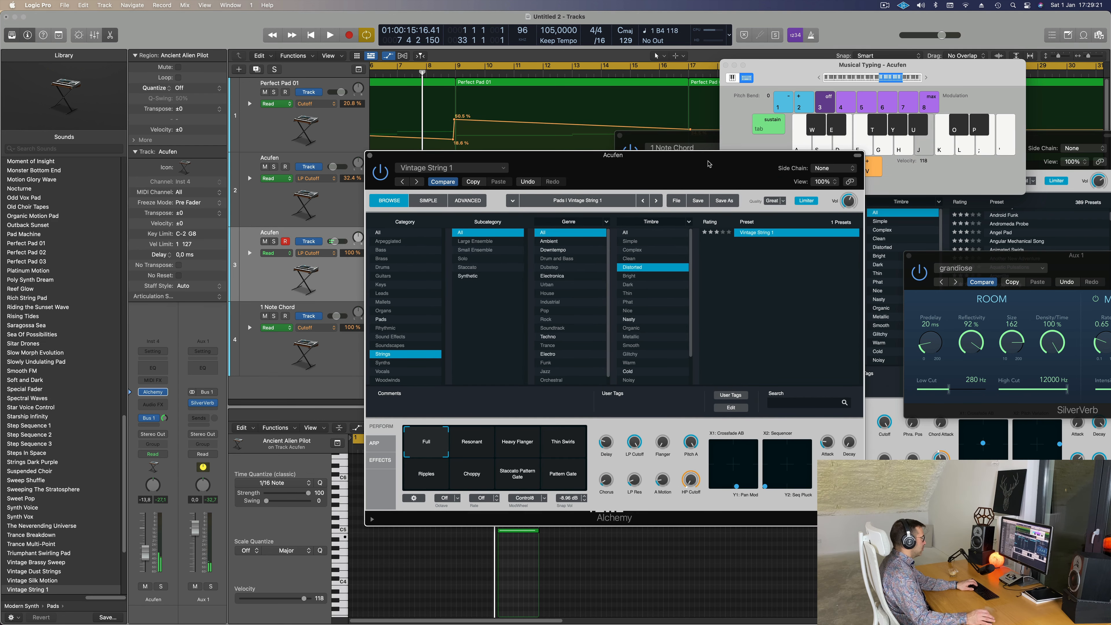
pyautogui.press('h')
pyautogui.press('j')
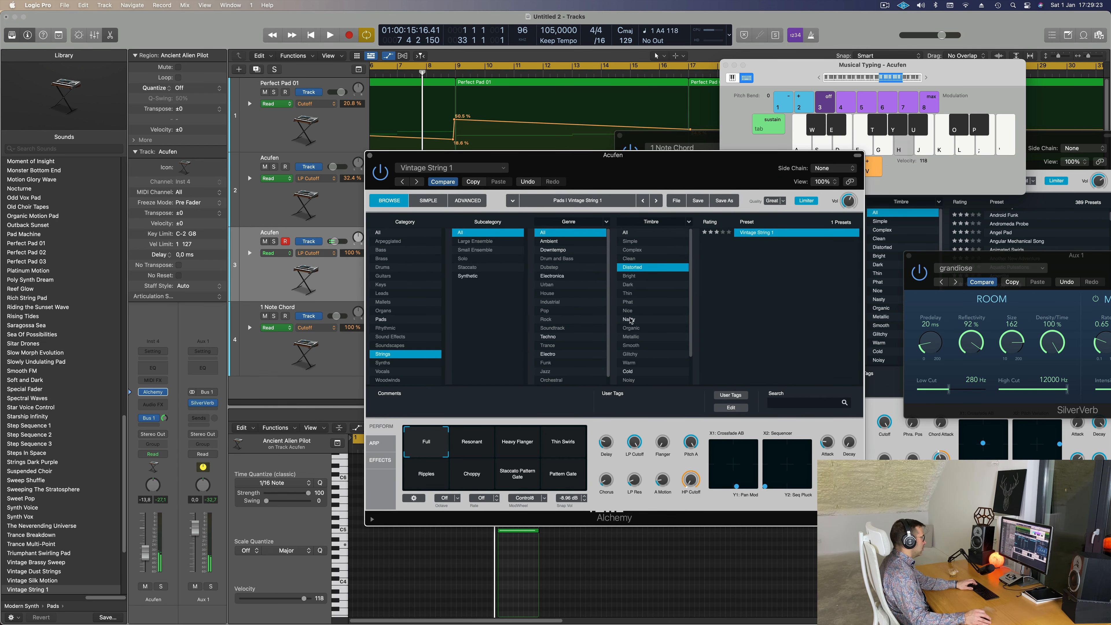
# Load Middle Eastern Dreams from the Nasty timbre of the Strings category and play the arrangement from the beginning
pyautogui.click(764, 232)
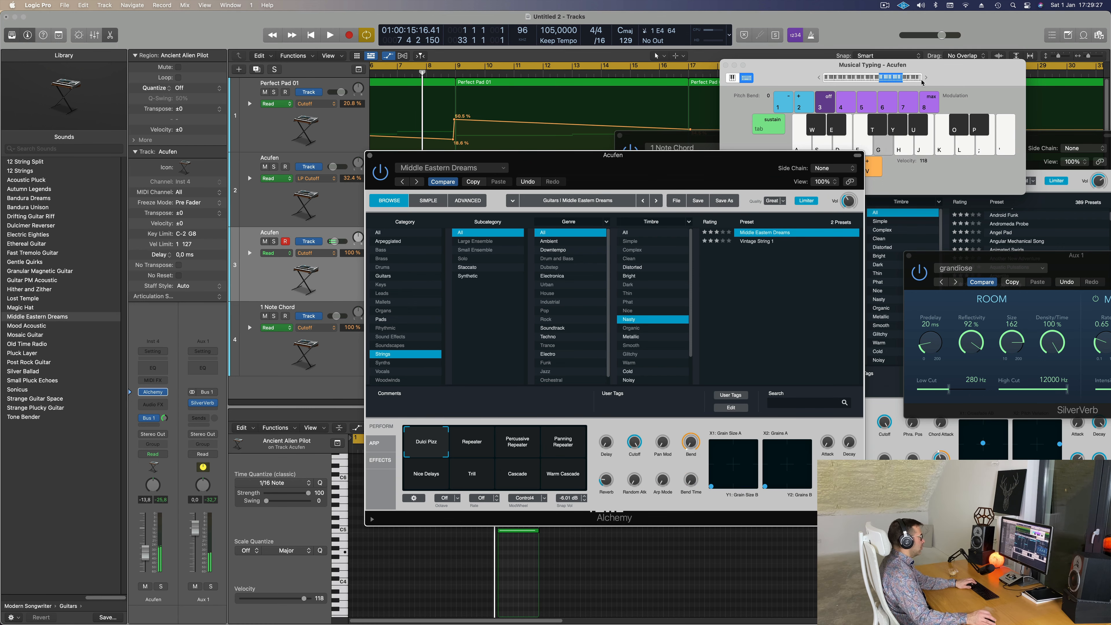
pyautogui.moveTo(680, 164); pyautogui.dragTo(747, 175)
pyautogui.press('space')
pyautogui.press('d')
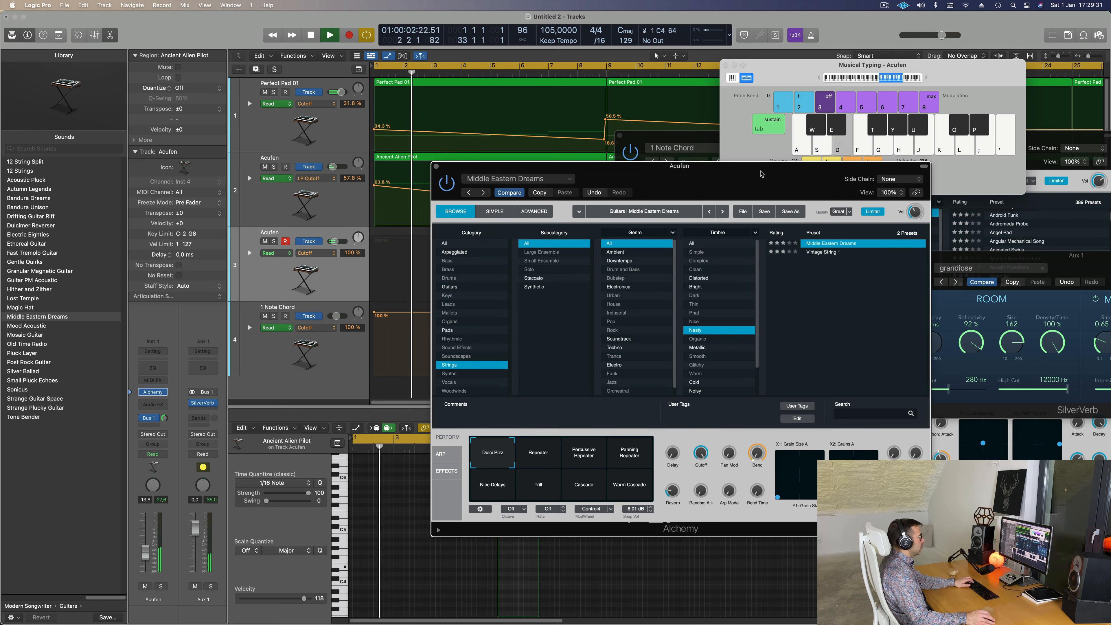
# Audition Middle Eastern Dreams over the playing arrangement in octaves C3 and C5
pyautogui.click(819, 78)
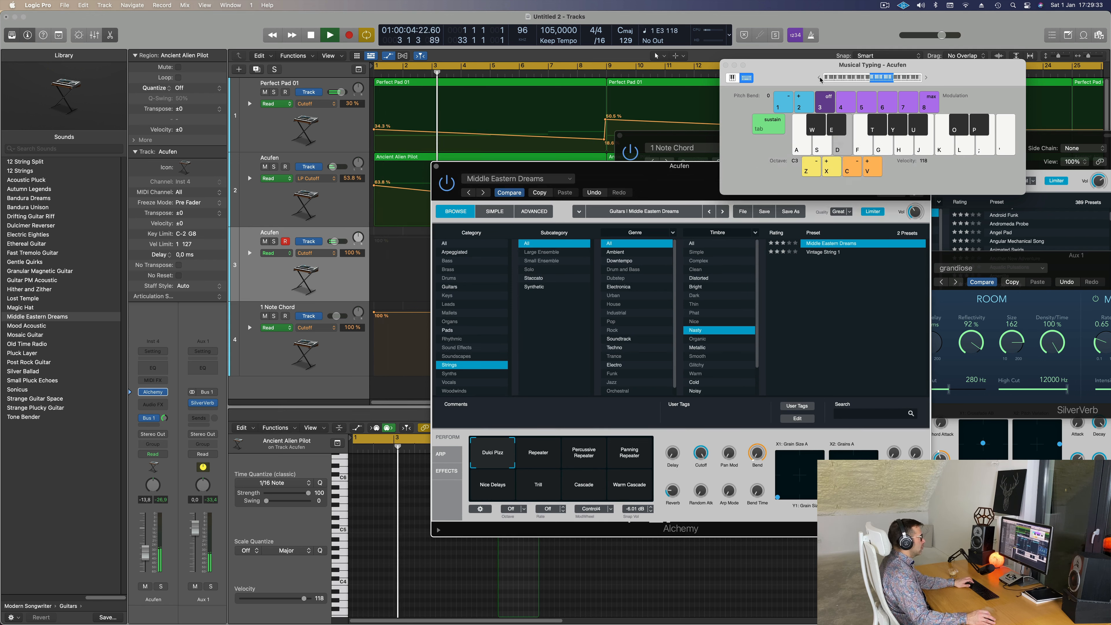
pyautogui.press('g')
pyautogui.press('d')
pyautogui.click(926, 78)
pyautogui.press('d')
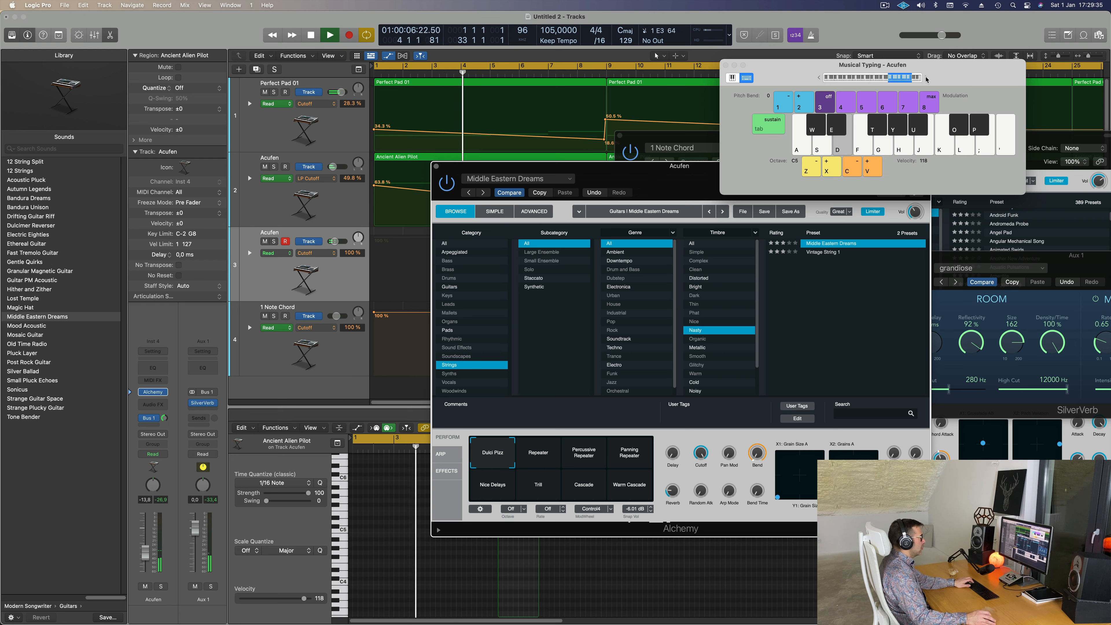
pyautogui.press('d')
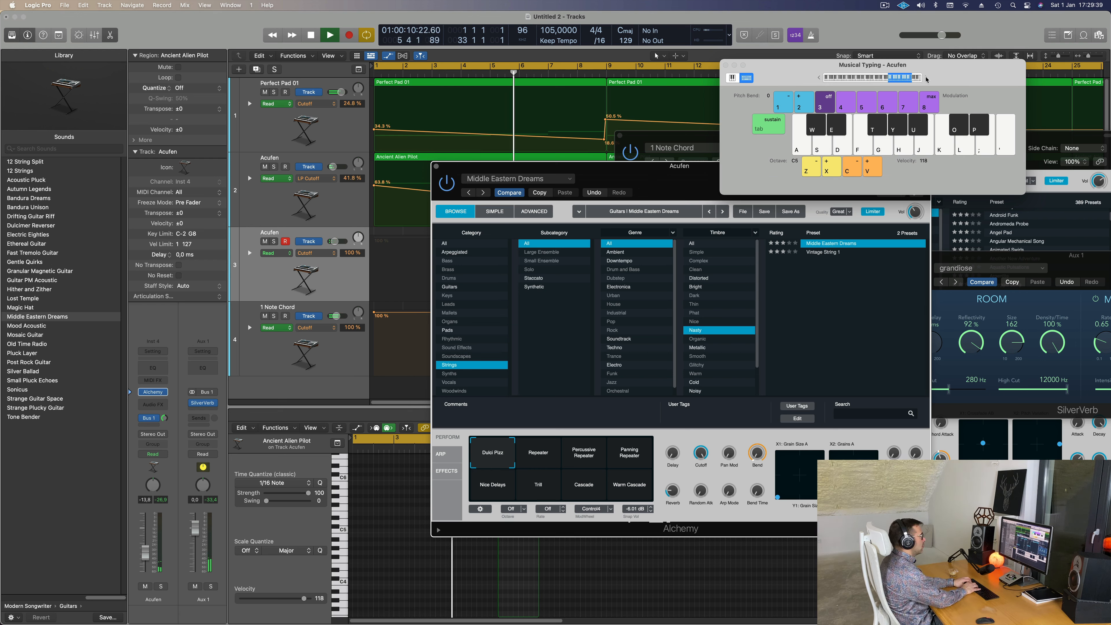
pyautogui.press('a')
pyautogui.press('s')
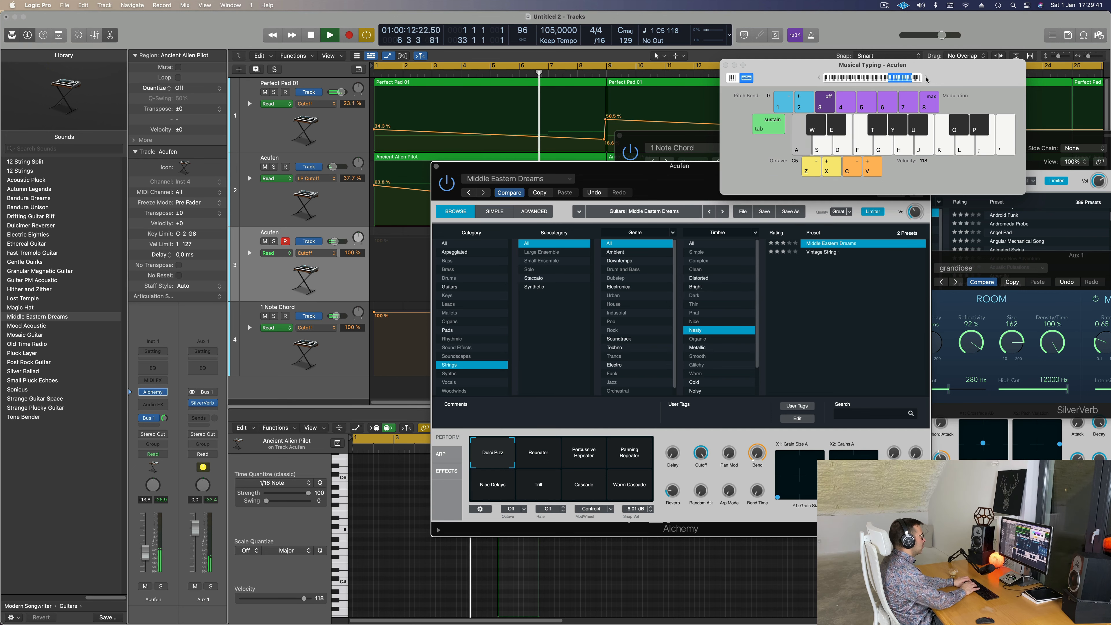
pyautogui.press('d')
pyautogui.press('a')
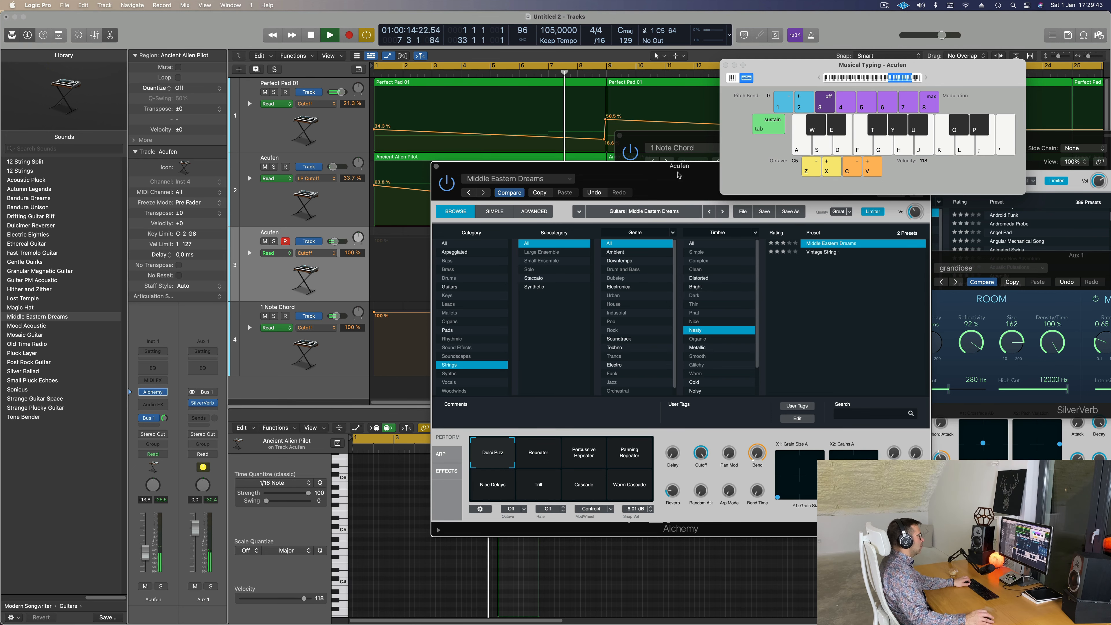
# Move the Alchemy window off the tracks and continue auditioning the patch down in octave C4
pyautogui.moveTo(678, 173); pyautogui.dragTo(878, 246)
pyautogui.press('a')
pyautogui.press('s')
pyautogui.click(816, 80)
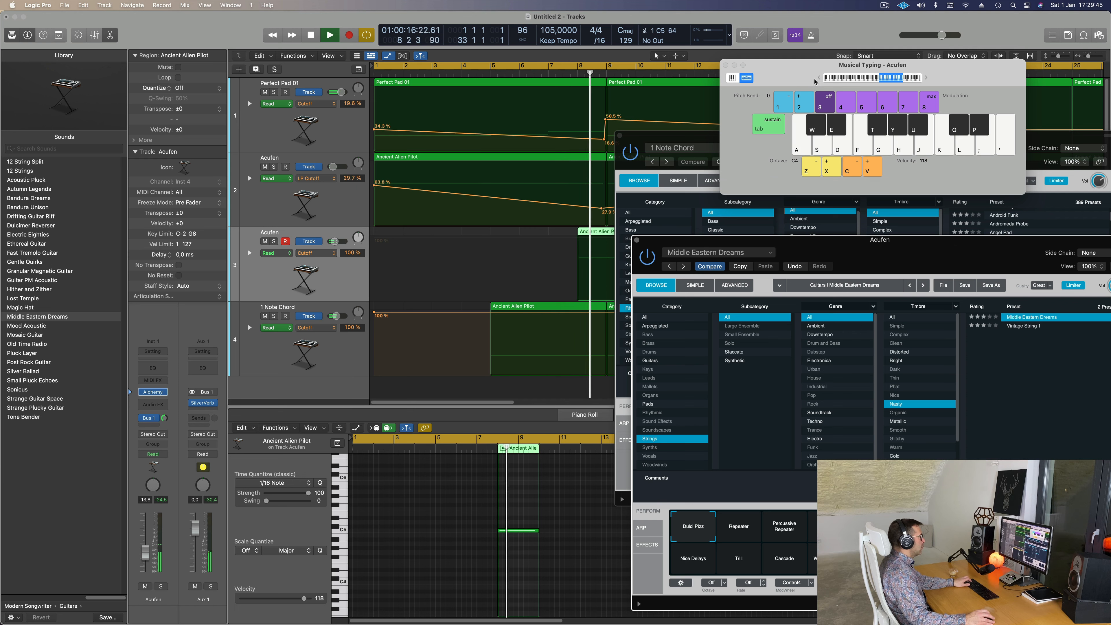
pyautogui.press('a')
pyautogui.press('s')
pyautogui.press('d')
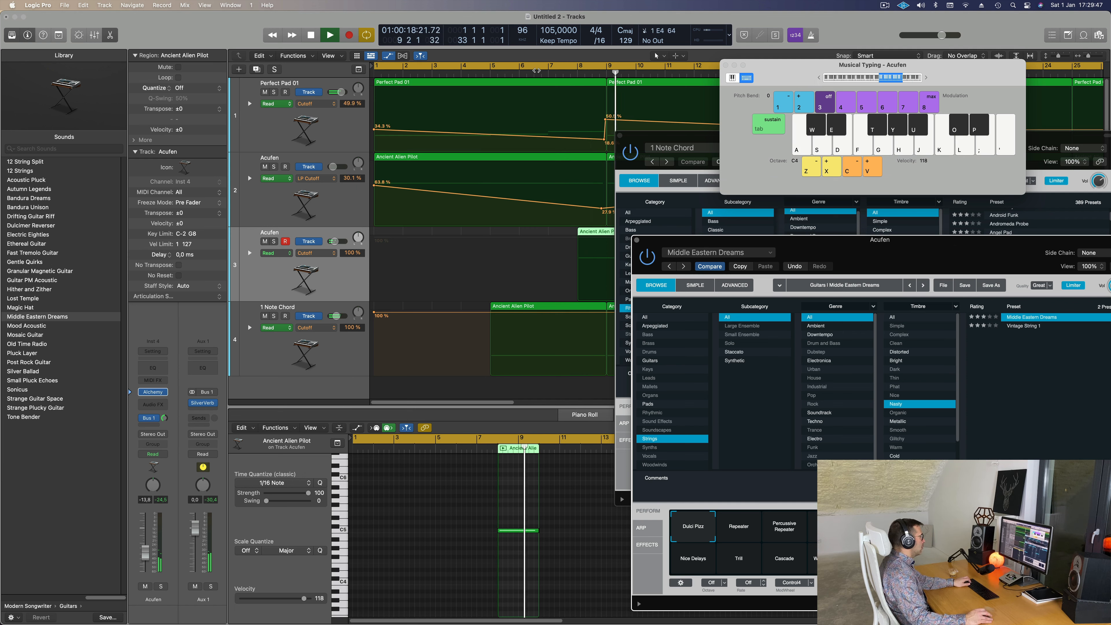
# Restart the arrangement from the beginning and play along with more notes in octave C4
pyautogui.click(536, 70)
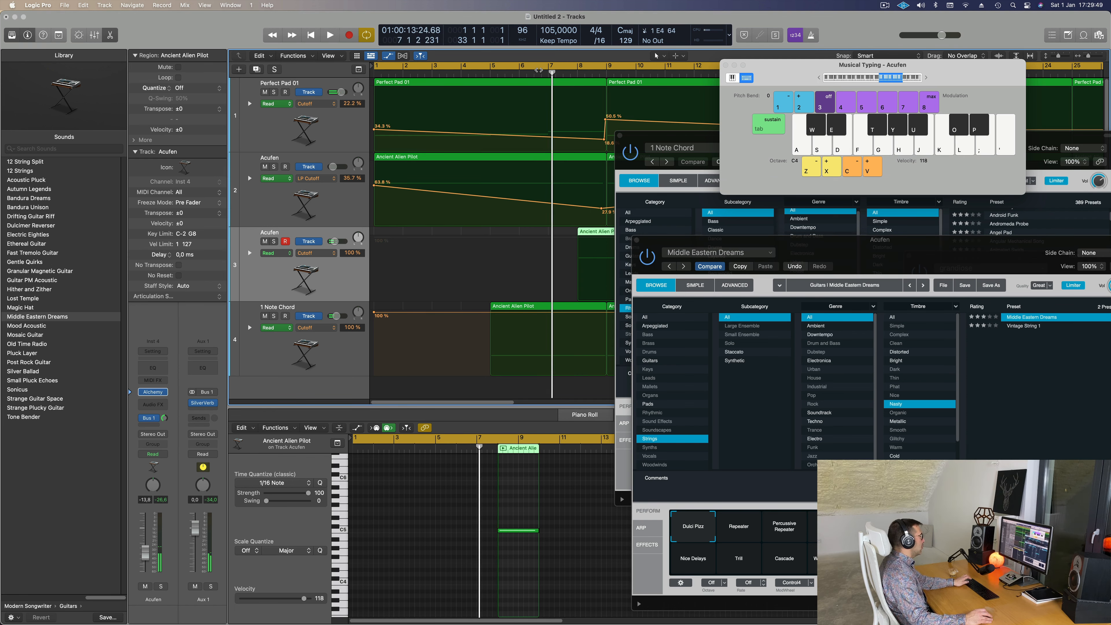
pyautogui.press('space')
pyautogui.press('s')
pyautogui.press('s')
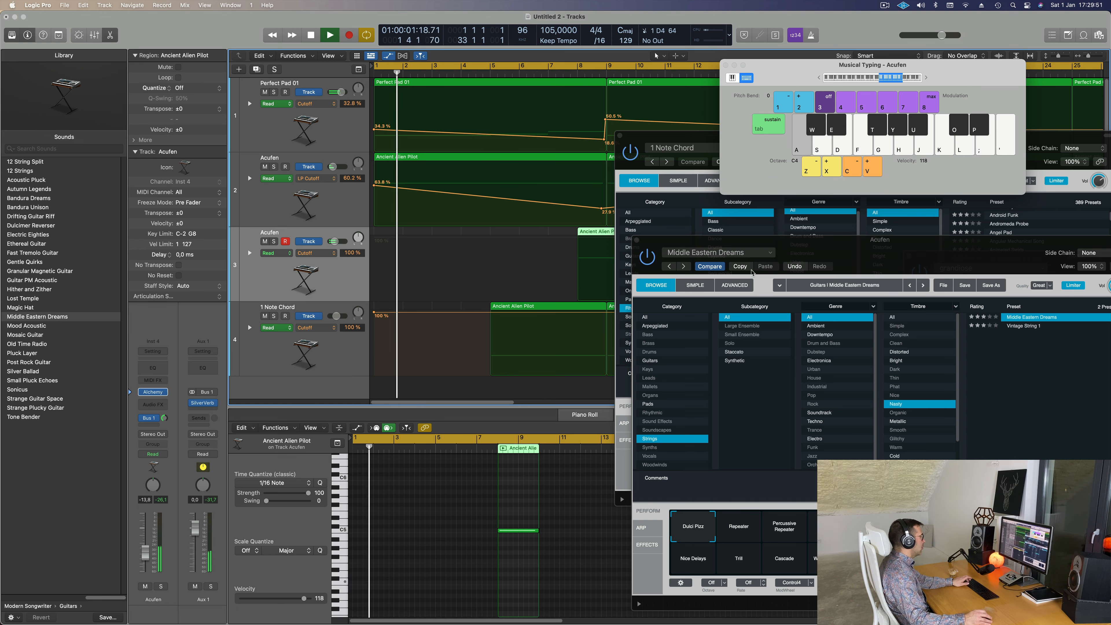
pyautogui.press('s')
pyautogui.press('d')
# Try the Repeater and Percussive Repeater variations of Middle Eastern Dreams and select Panning Repeater
pyautogui.moveTo(973, 255); pyautogui.dragTo(763, 163)
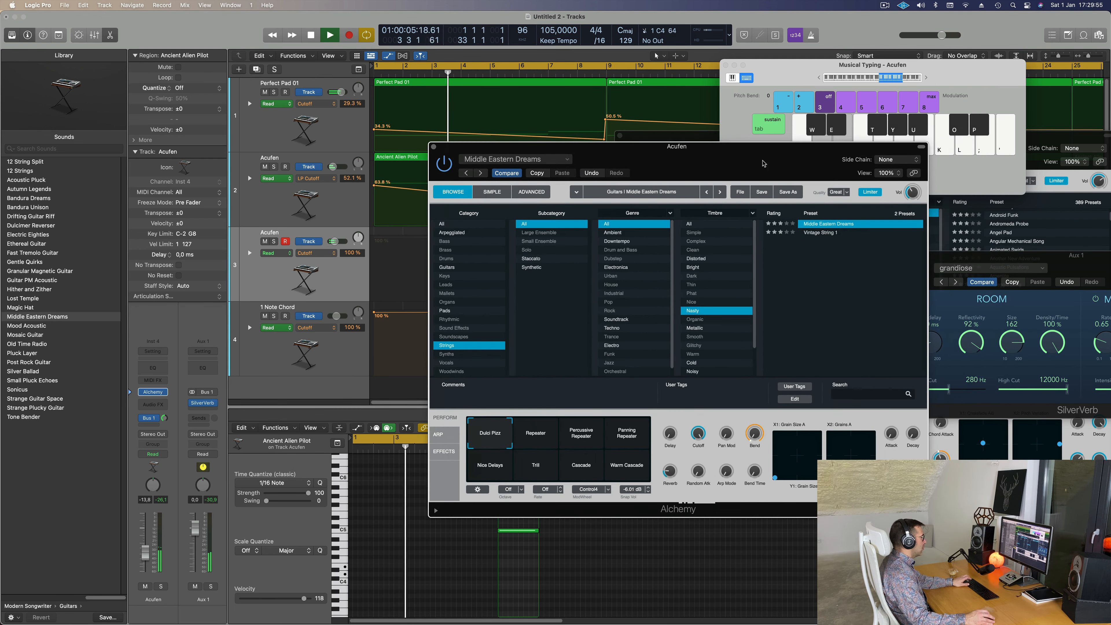
pyautogui.click(537, 440)
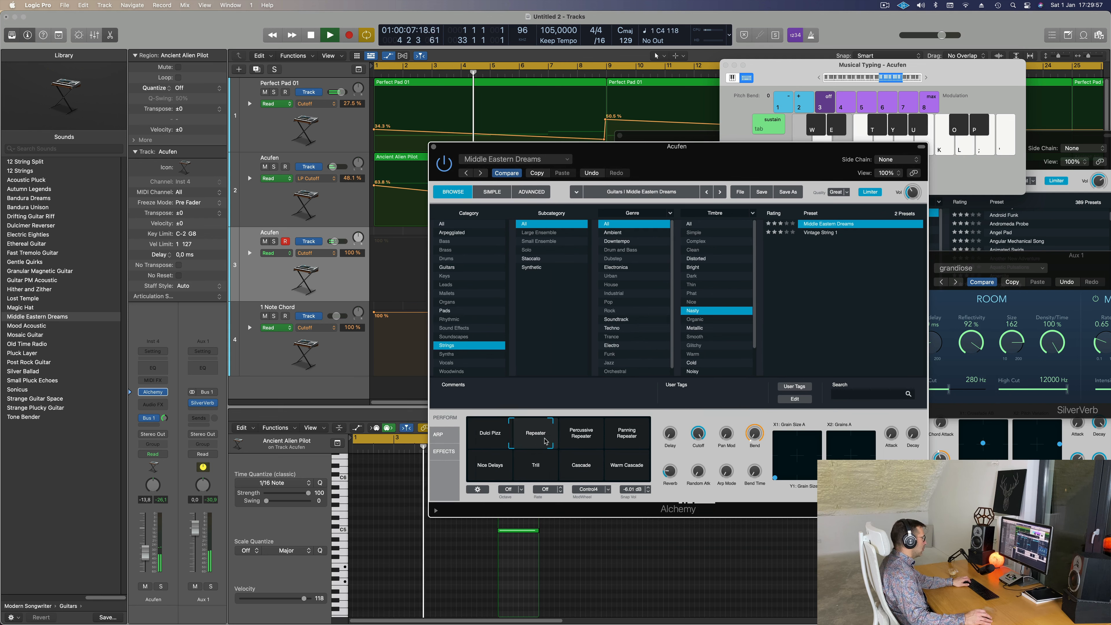
pyautogui.click(586, 438)
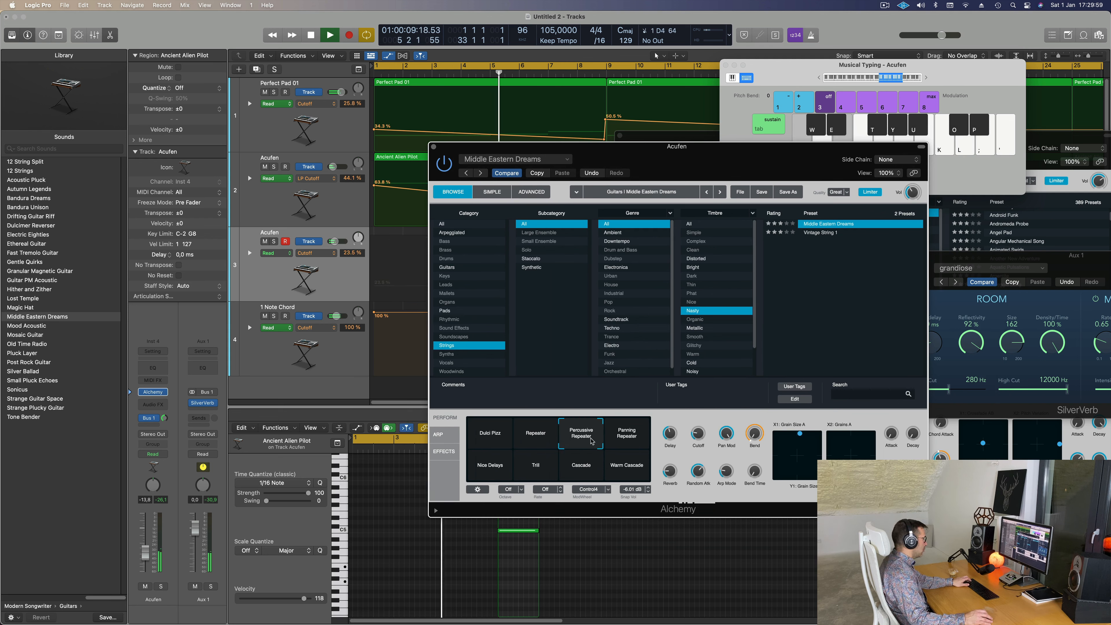
pyautogui.click(626, 442)
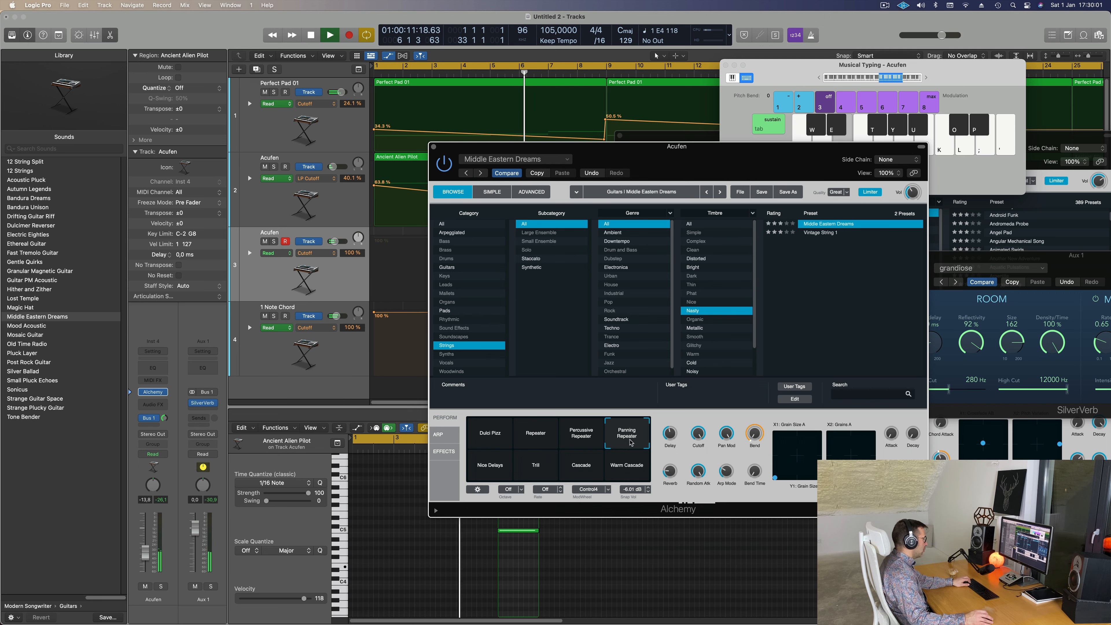
# Clear the Alchemy windows off the tracks and transpose the note in the duplicated Acufen region down one octave to C4
pyautogui.moveTo(756, 171); pyautogui.dragTo(1045, 273)
pyautogui.moveTo(741, 141); pyautogui.dragTo(1031, 136)
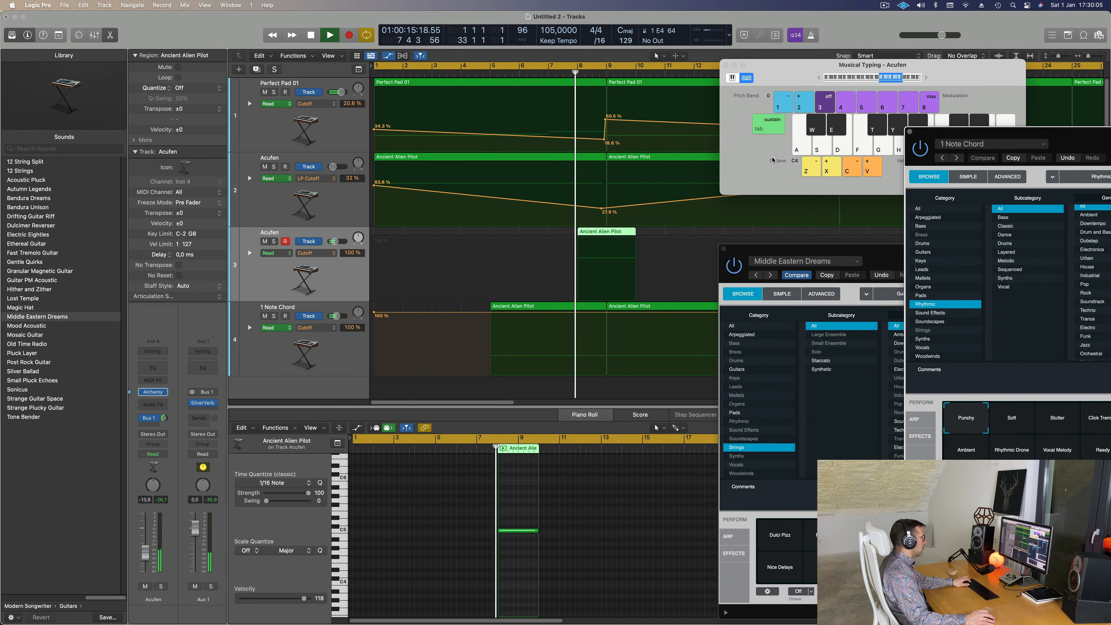
pyautogui.click(614, 233)
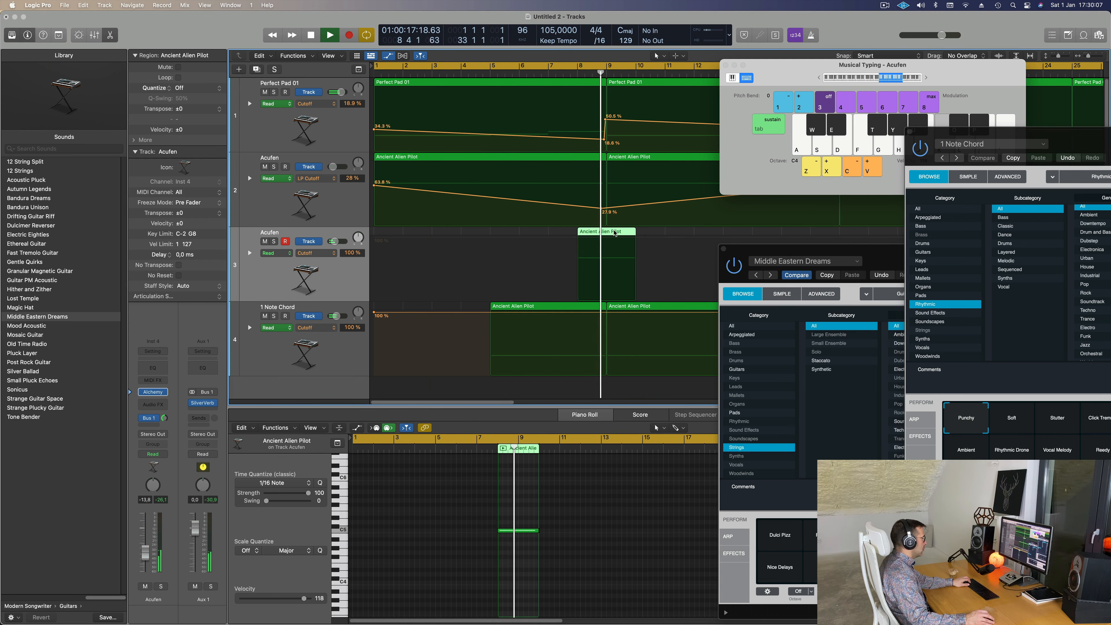
pyautogui.doubleClick(609, 233)
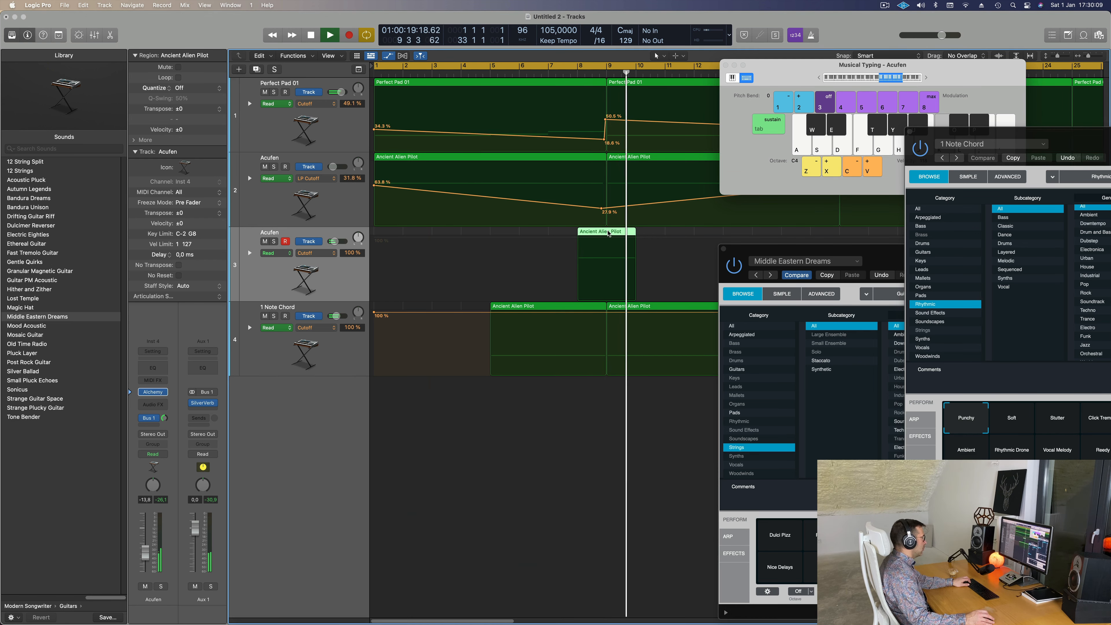
pyautogui.doubleClick(608, 233)
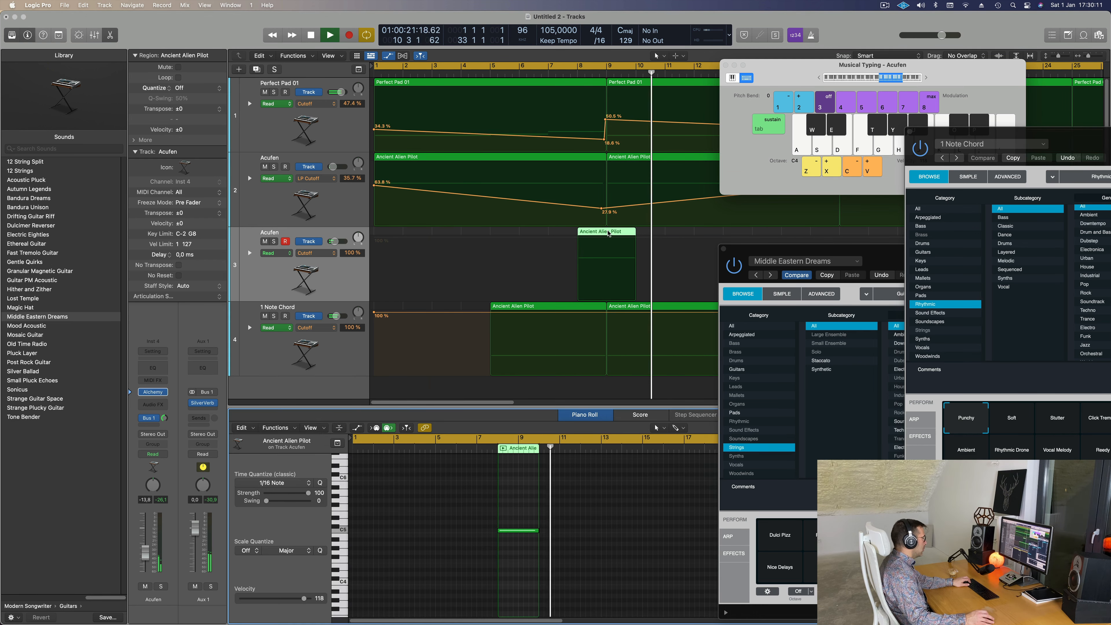
pyautogui.hotkey('alt', 'shift', 'Down')
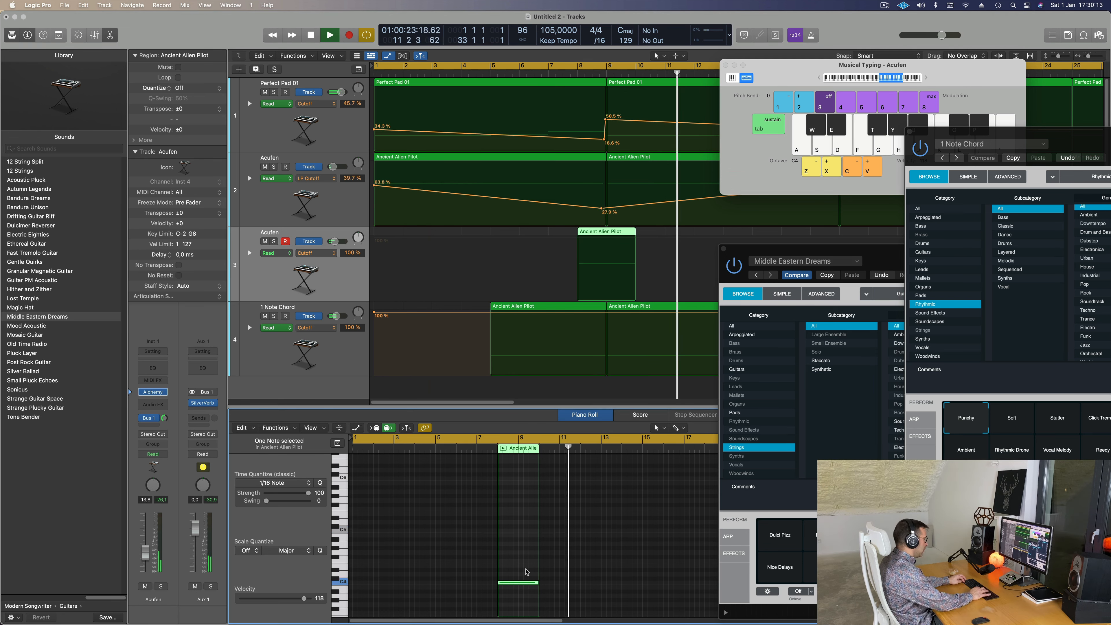
pyautogui.hotkey('alt', 'shift', 'Down')
pyautogui.hotkey('alt', 'shift', 'Up')
# Restart playback from the beginning and move the duplicated Acufen region one bar earlier to start at bar 7
pyautogui.press('Return')
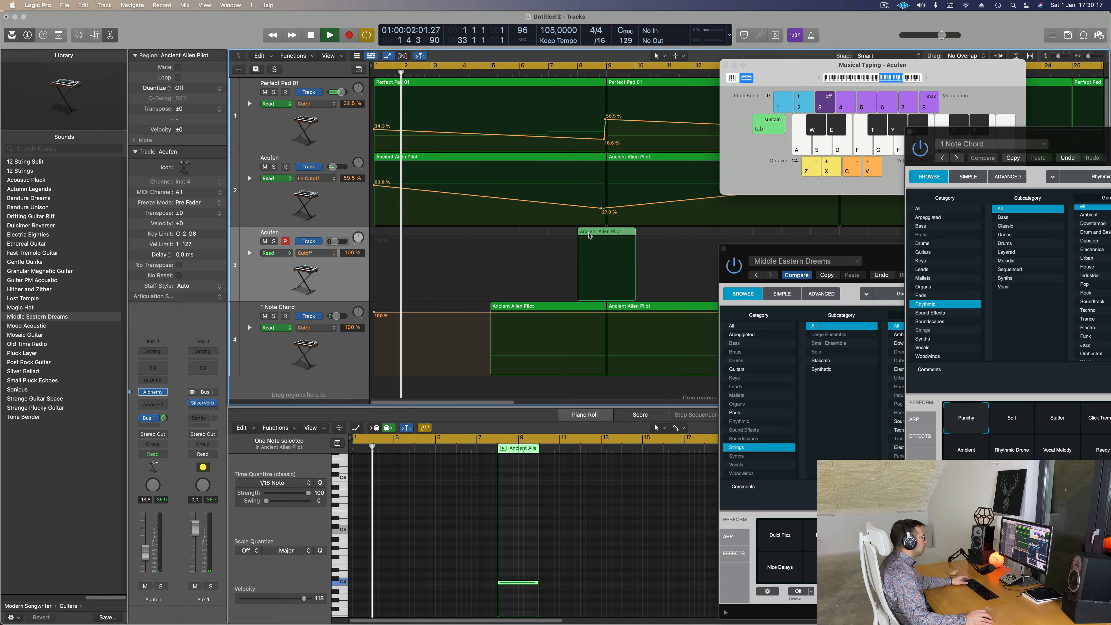
pyautogui.moveTo(604, 232); pyautogui.dragTo(575, 237)
# Close the 1 Note Chord Alchemy window and reposition the Acufen one so the whole arrangement shows during playback
pyautogui.moveTo(1070, 142); pyautogui.dragTo(820, 84)
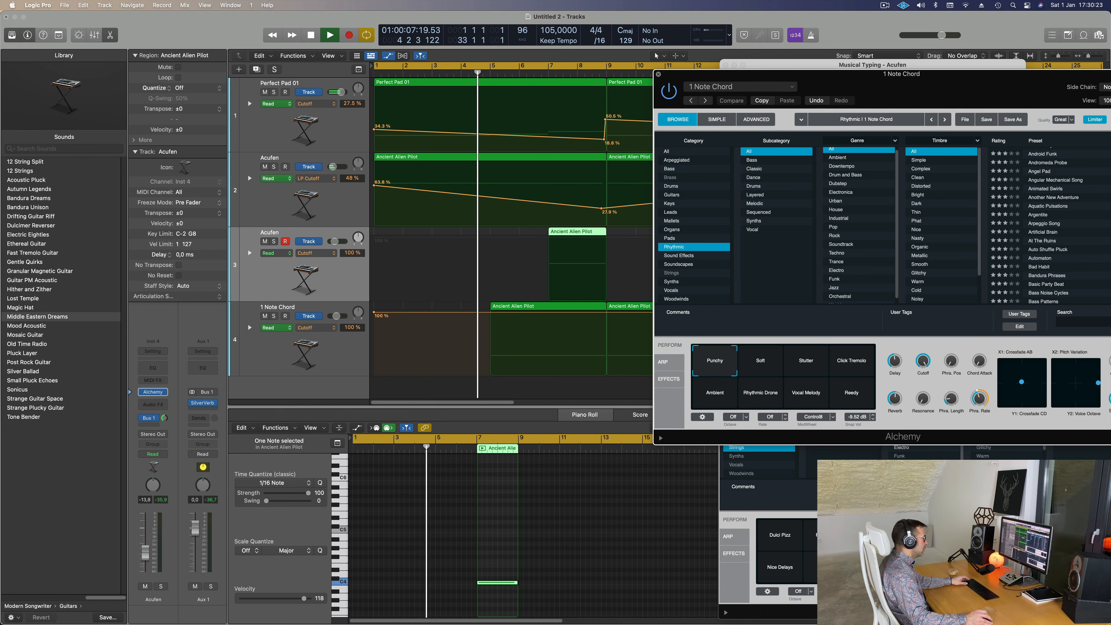
pyautogui.click(660, 77)
pyautogui.moveTo(909, 244); pyautogui.dragTo(797, 298)
pyautogui.hscroll(-5, 614, 249)
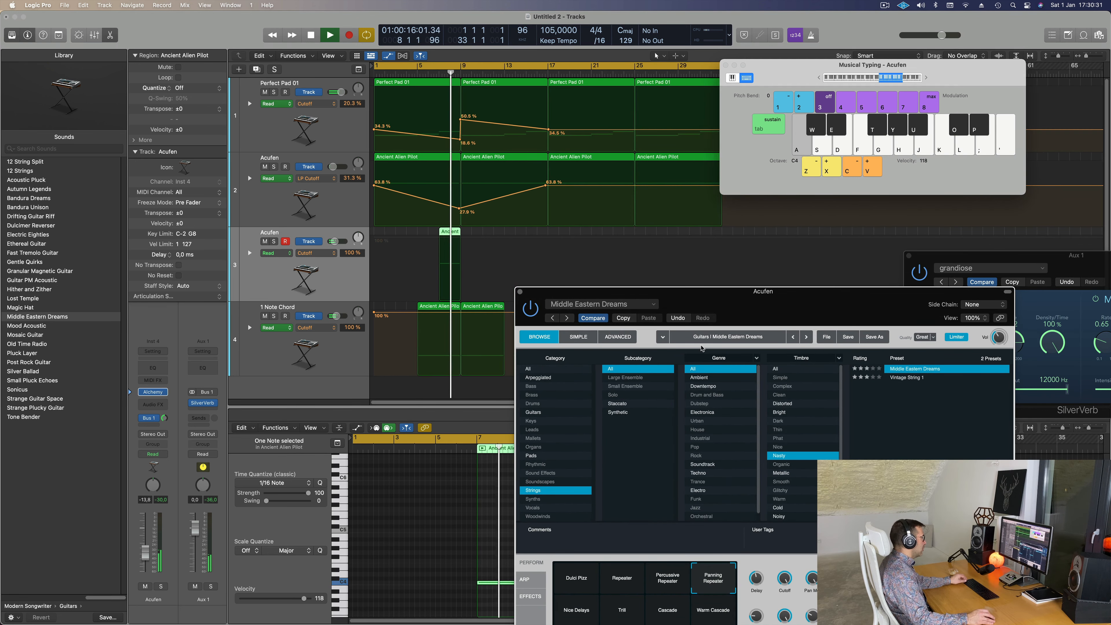
pyautogui.moveTo(775, 300); pyautogui.dragTo(811, 234)
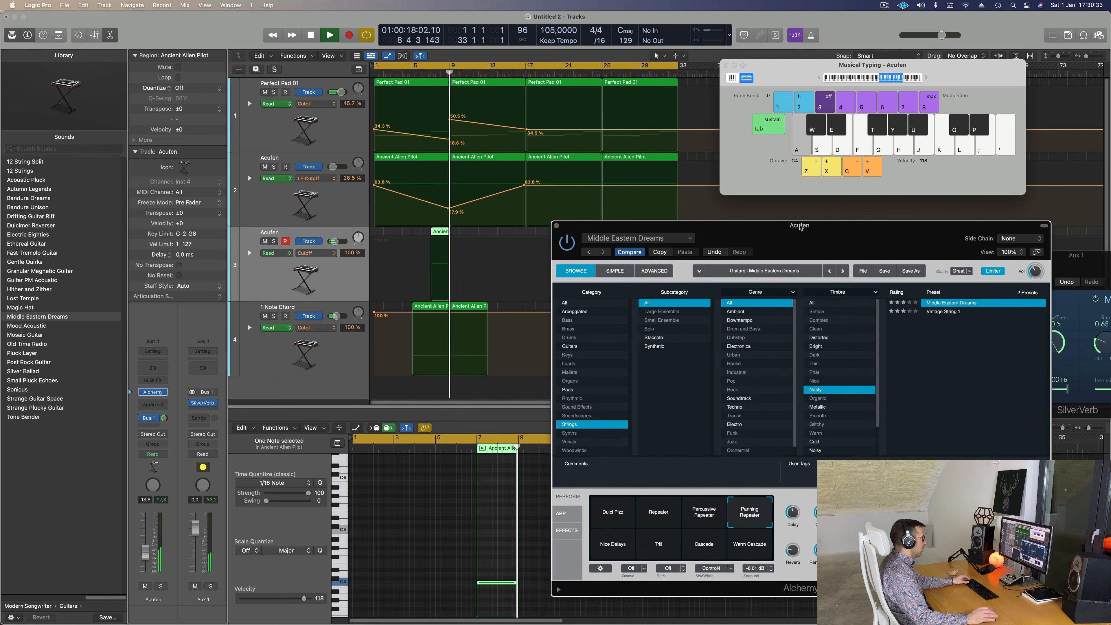
pyautogui.moveTo(602, 225); pyautogui.dragTo(573, 189)
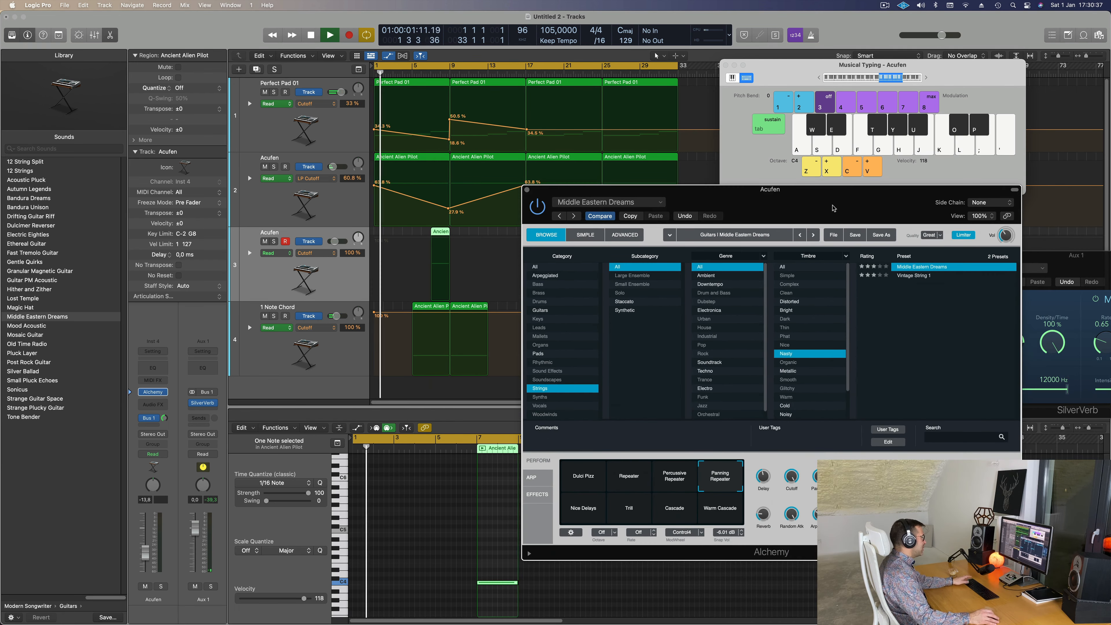
# Shorten the cycle range to start at bar 5 instead of bar 1 and reposition the Acufen Alchemy window beside the regions
pyautogui.moveTo(840, 206); pyautogui.dragTo(817, 205)
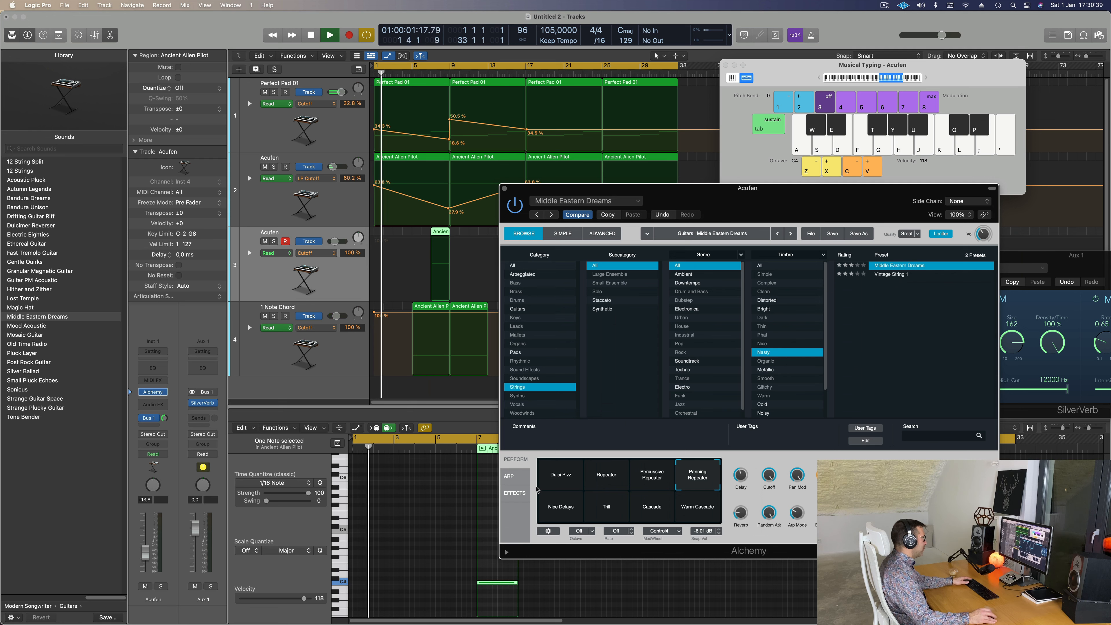
pyautogui.press('space')
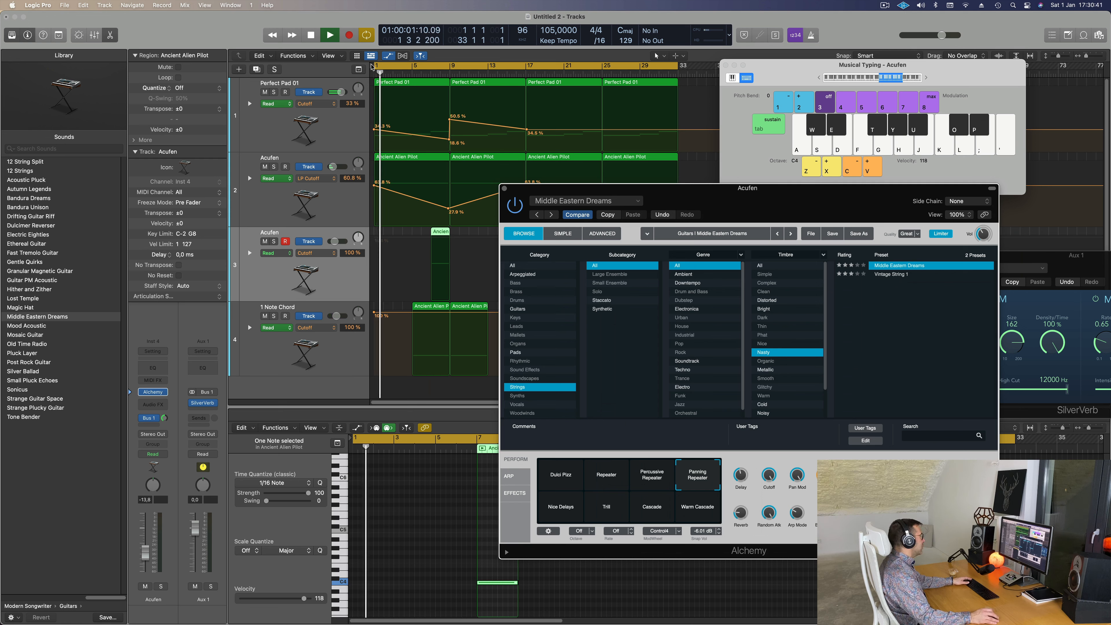
pyautogui.moveTo(373, 66); pyautogui.dragTo(414, 117)
pyautogui.moveTo(660, 545)
pyautogui.mouseDown()
pyautogui.moveTo(582, 547)
pyautogui.moveTo(676, 545)
pyautogui.mouseUp()
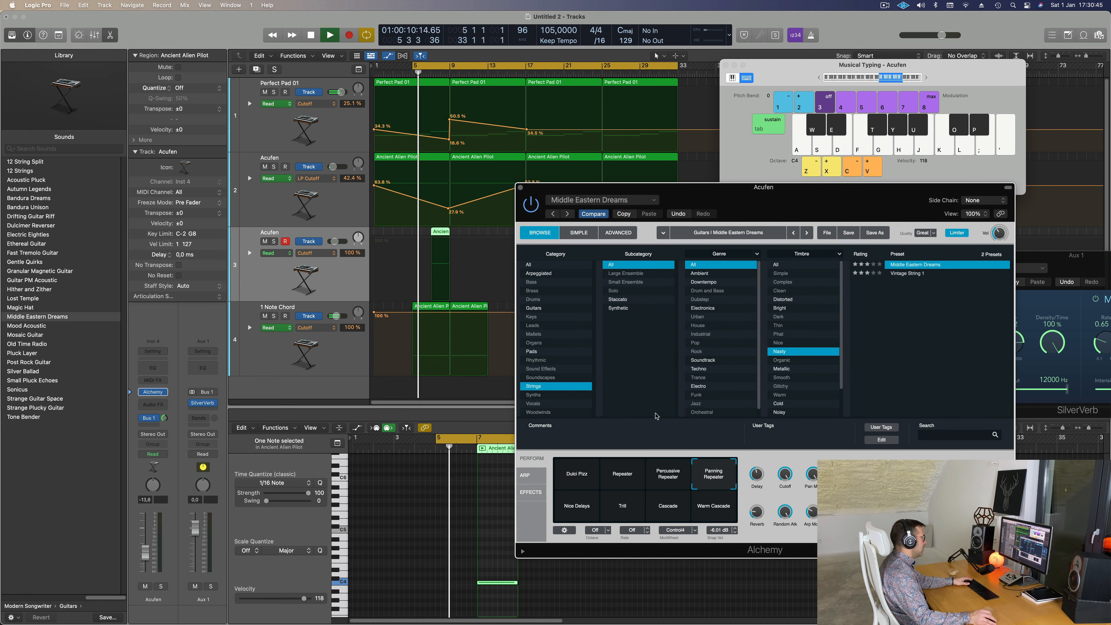
# Try the Warm Cascade and Cascade variations of Middle Eastern Dreams during playback, then select Trill and replay the accent from about bar 7
pyautogui.click(711, 511)
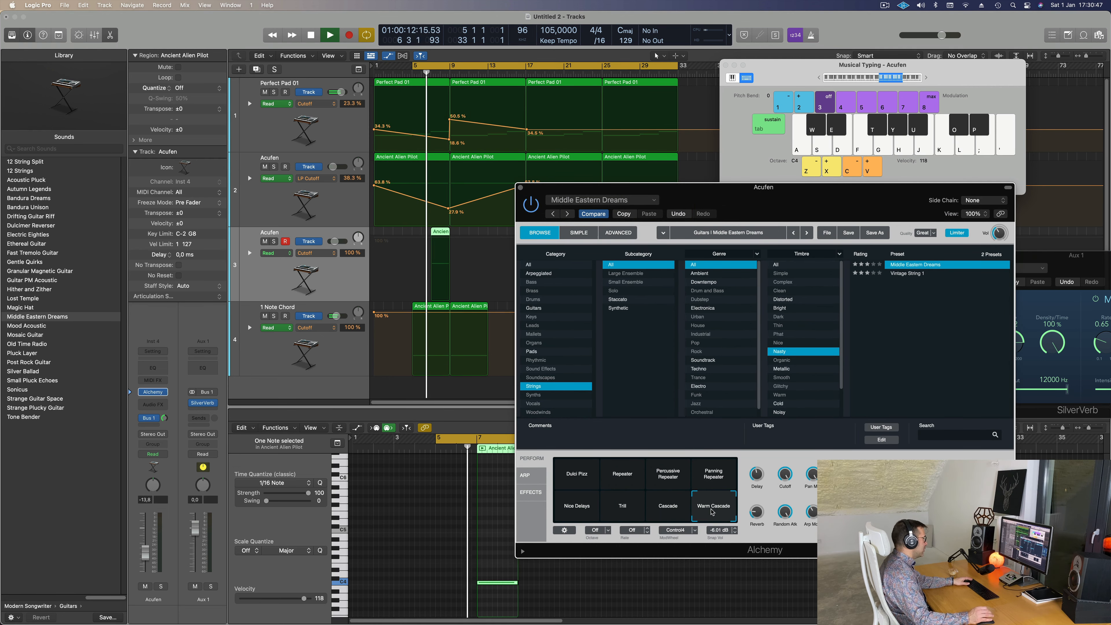
pyautogui.click(669, 511)
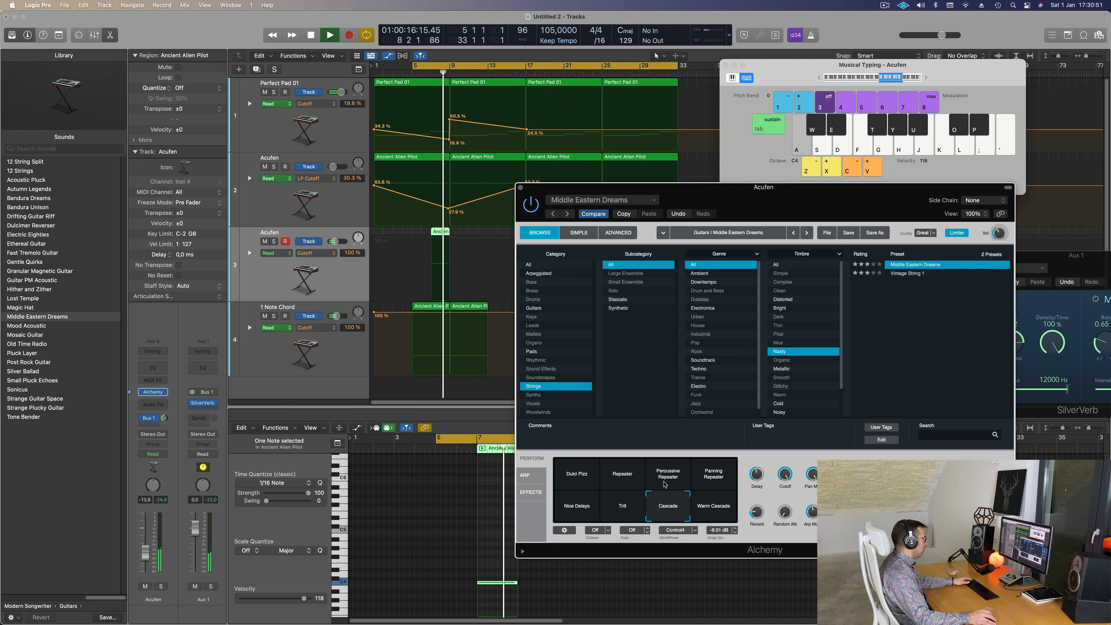
pyautogui.click(422, 77)
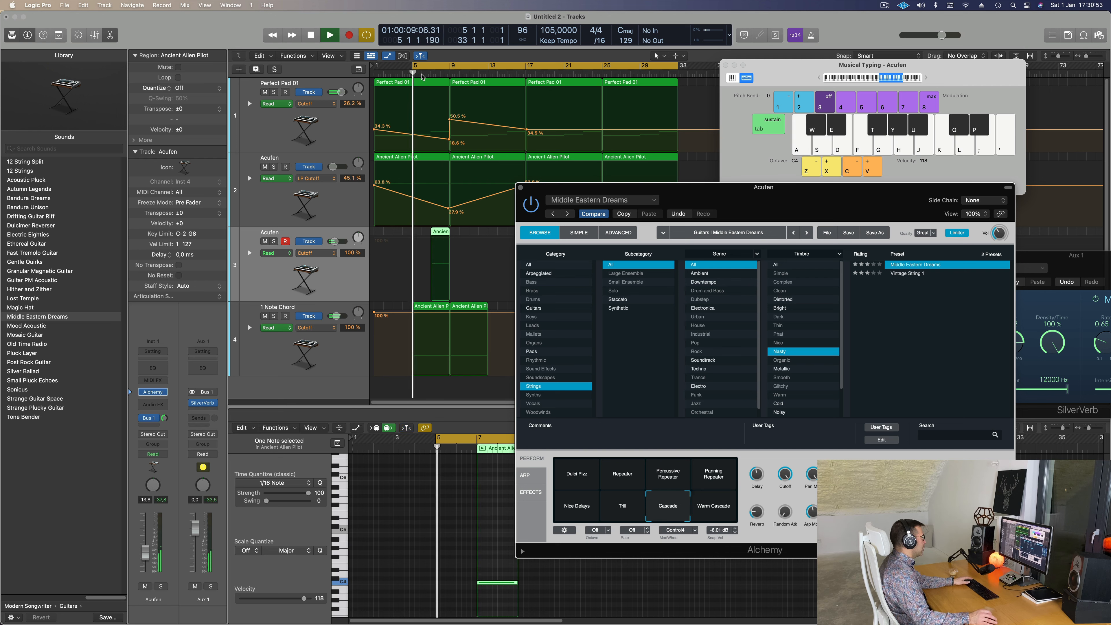
pyautogui.click(430, 76)
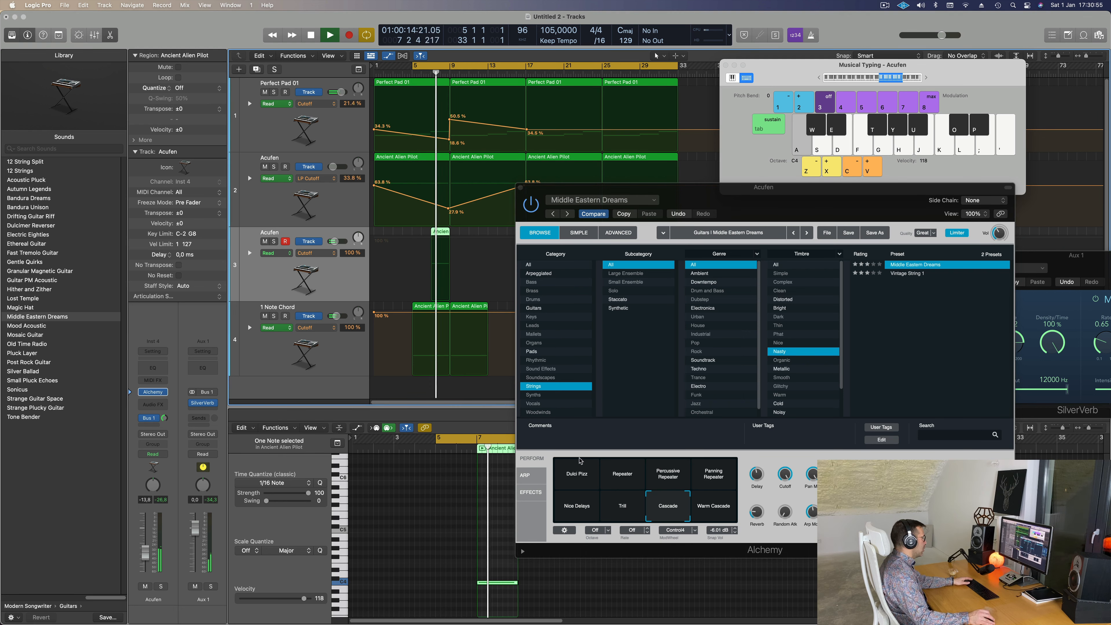
pyautogui.click(623, 506)
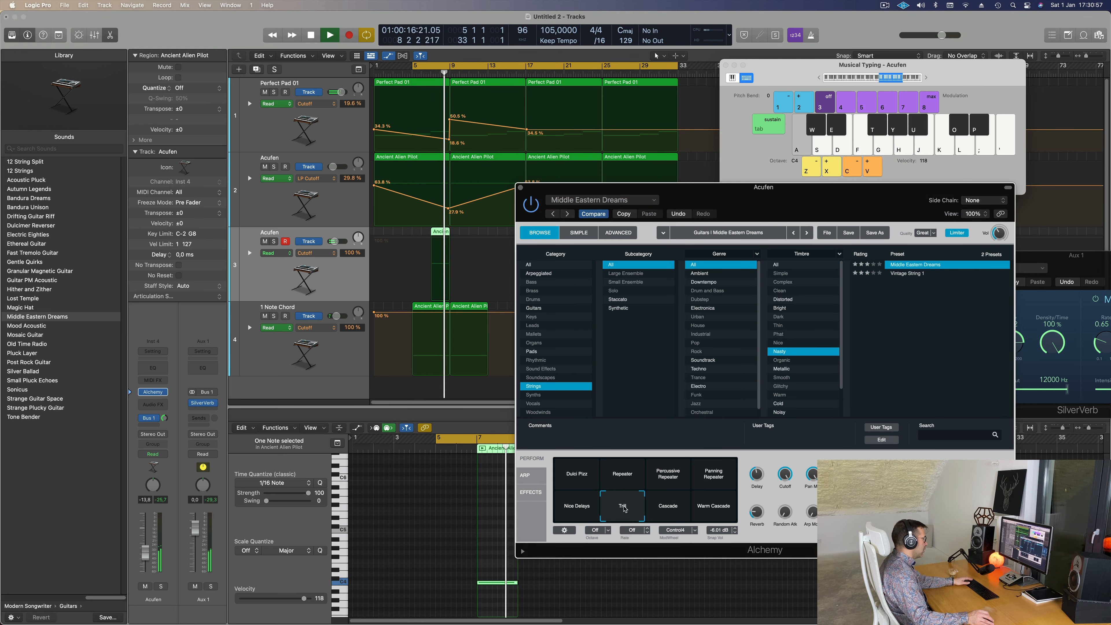
pyautogui.click(427, 75)
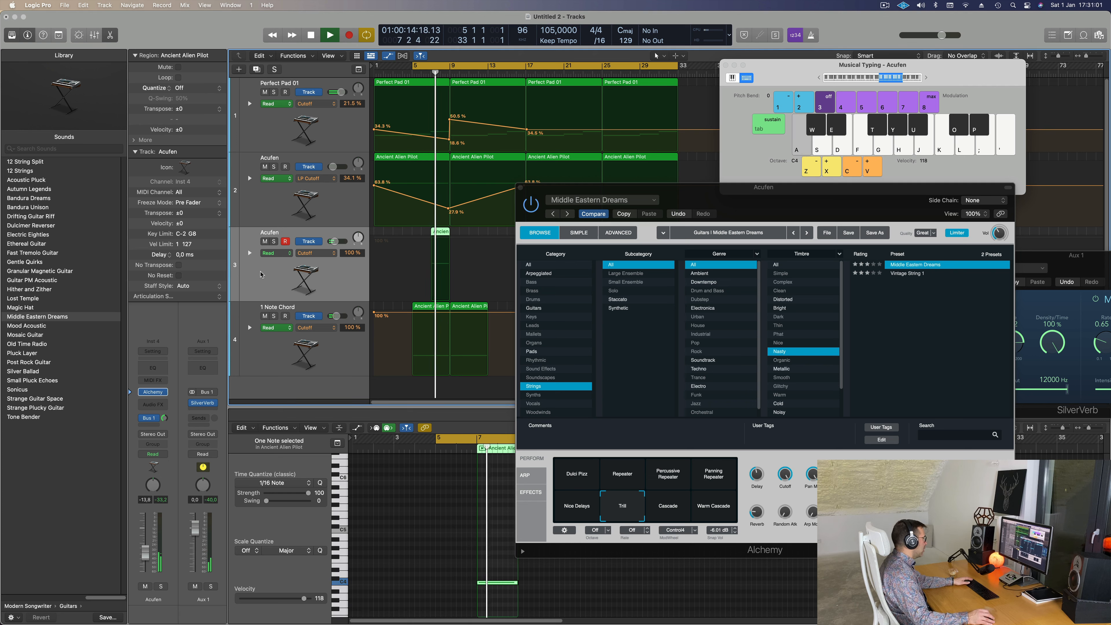
# Audition the third track, Acufen, alternating between solo and the full arrangement
pyautogui.click(274, 242)
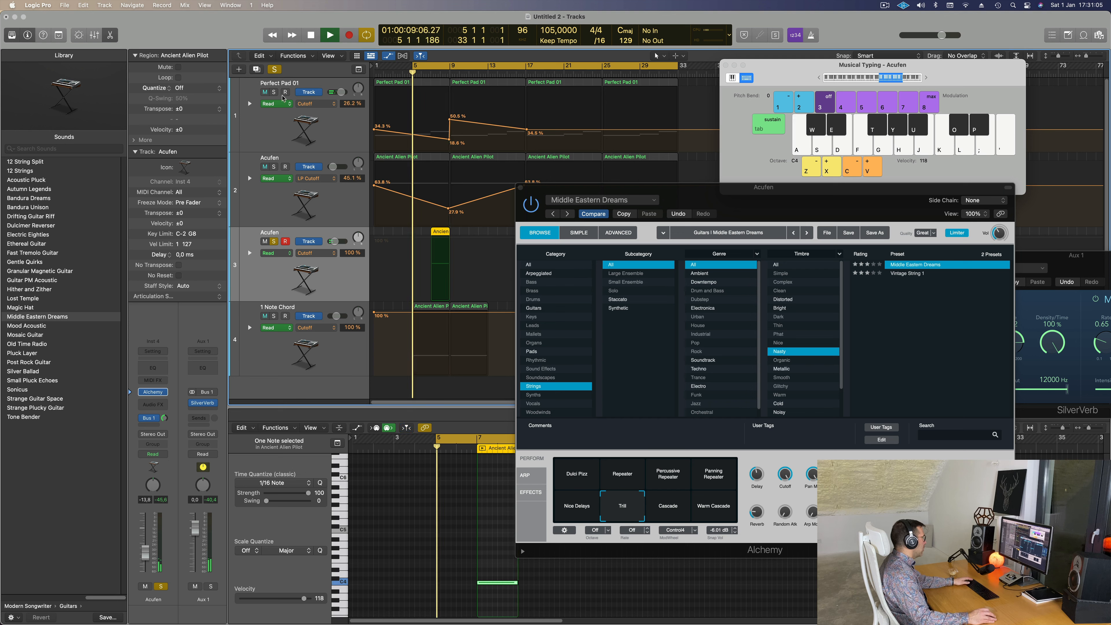
pyautogui.click(276, 70)
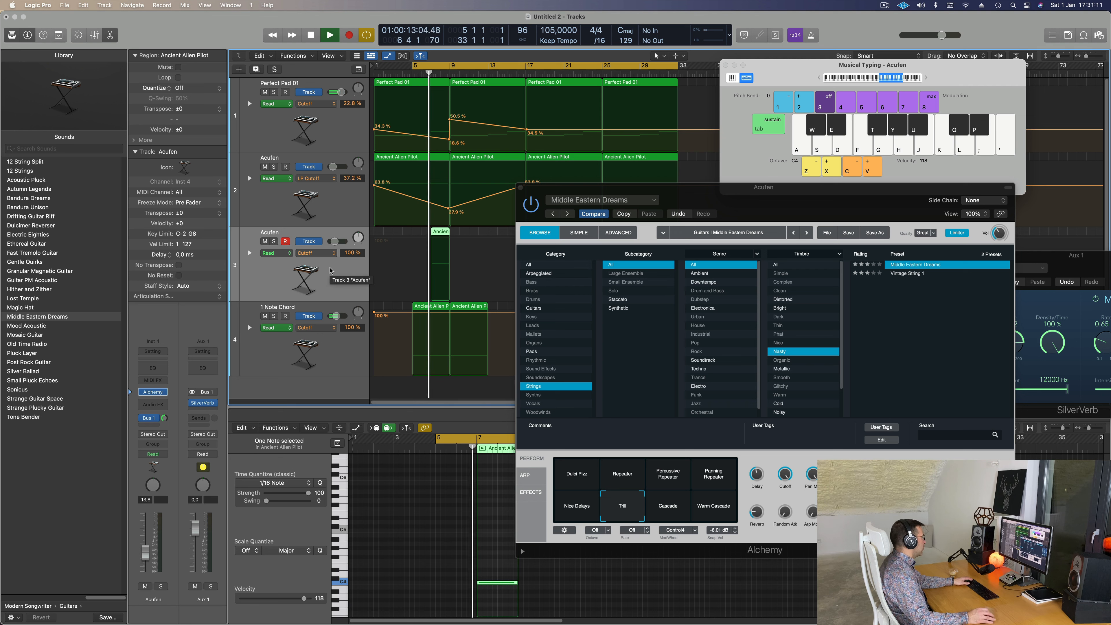
pyautogui.click(273, 241)
pyautogui.click(274, 243)
pyautogui.press('space')
pyautogui.press('space')
pyautogui.click(274, 243)
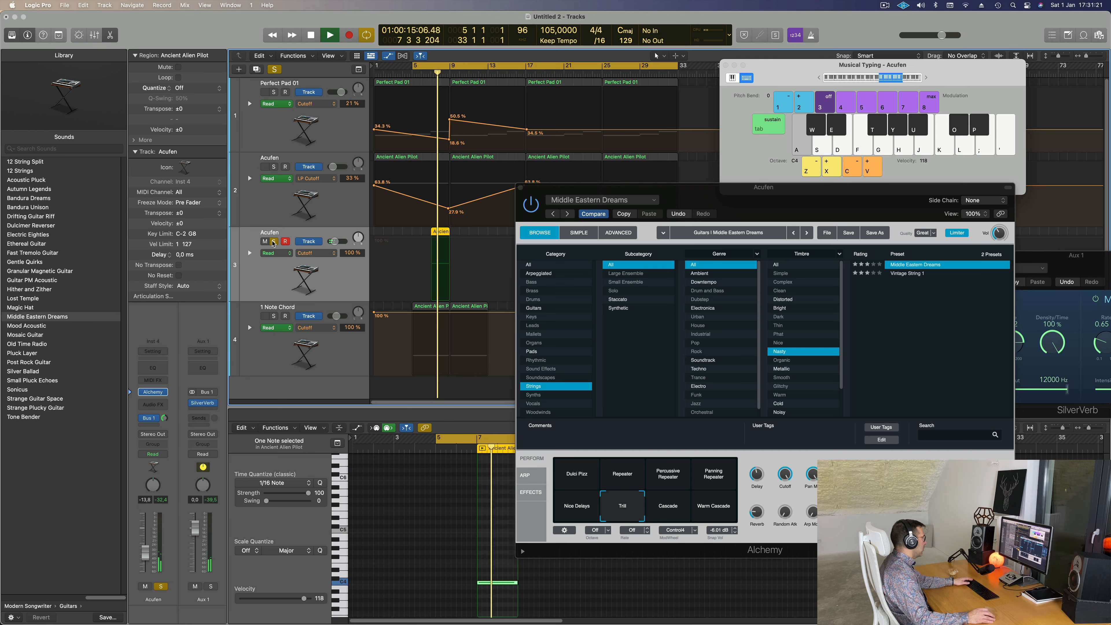
pyautogui.click(273, 242)
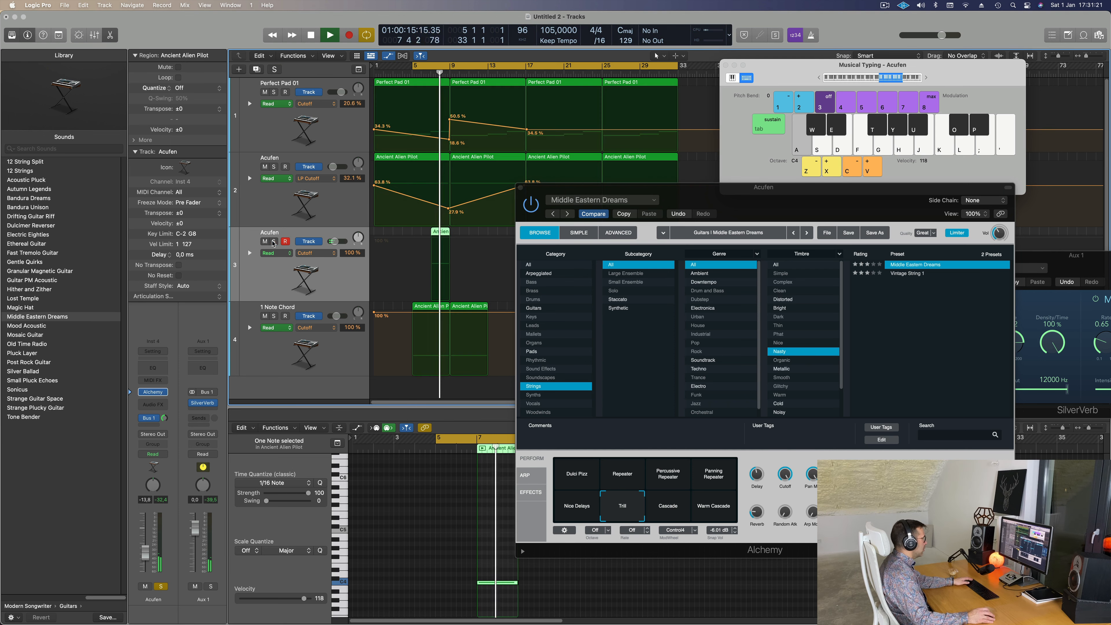
# Move the Alchemy window up and switch its performance snapshot to Percussive Repeater
pyautogui.click(572, 517)
pyautogui.moveTo(799, 206); pyautogui.dragTo(799, 140)
pyautogui.click(680, 407)
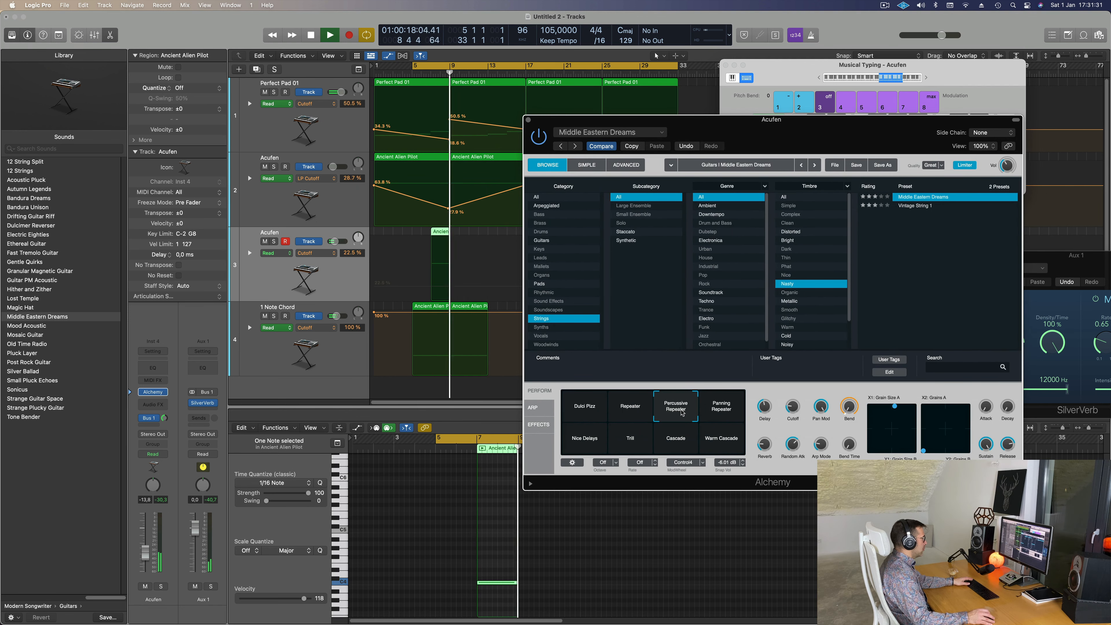
pyautogui.press('space')
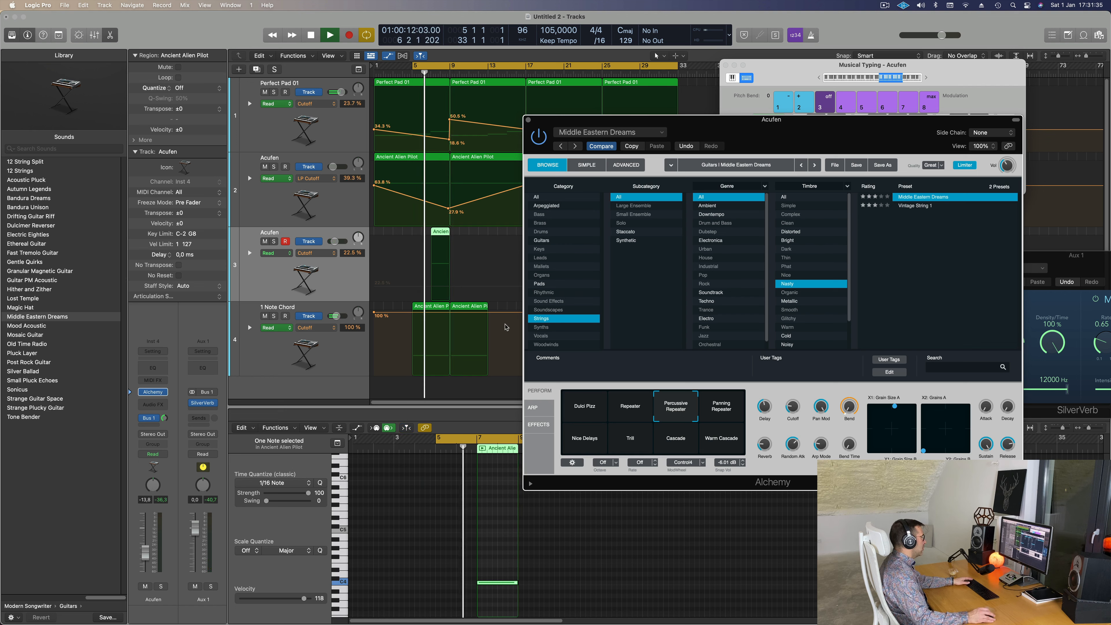
# Set the third track's volume to -12.6 dB, then shorten its note to end near bar 8 and close Alchemy
pyautogui.click(146, 548)
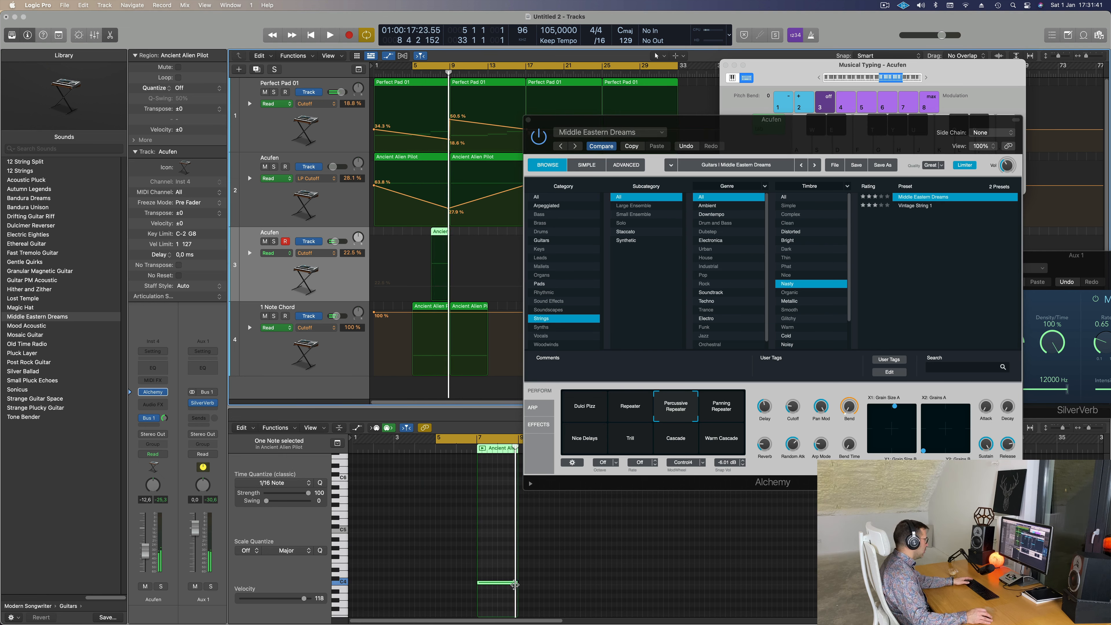
pyautogui.moveTo(515, 584); pyautogui.dragTo(496, 585)
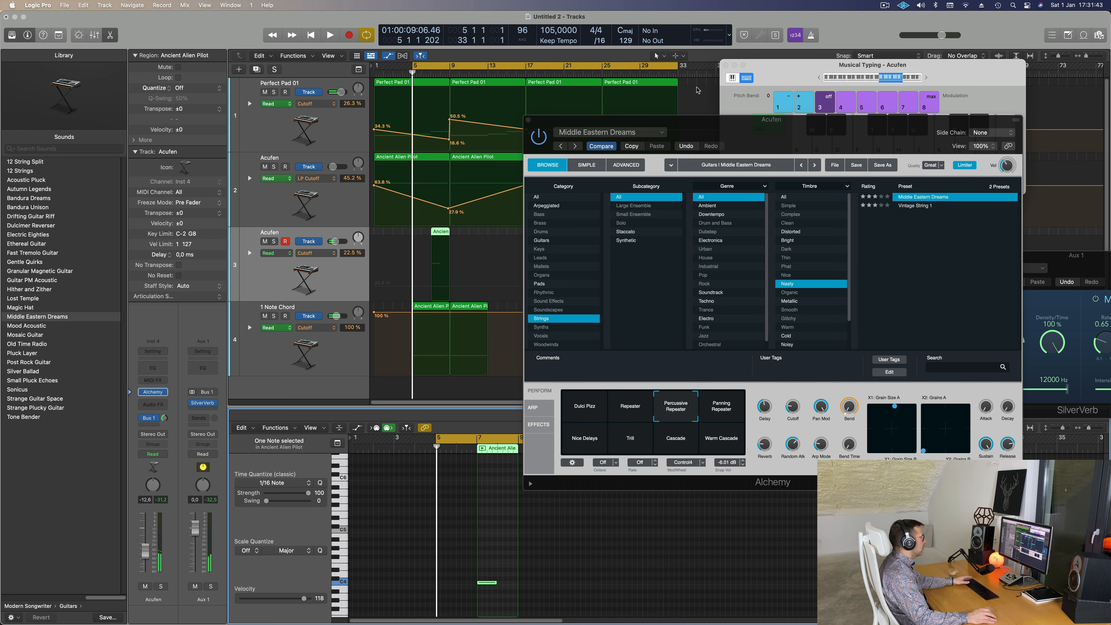
pyautogui.click(527, 119)
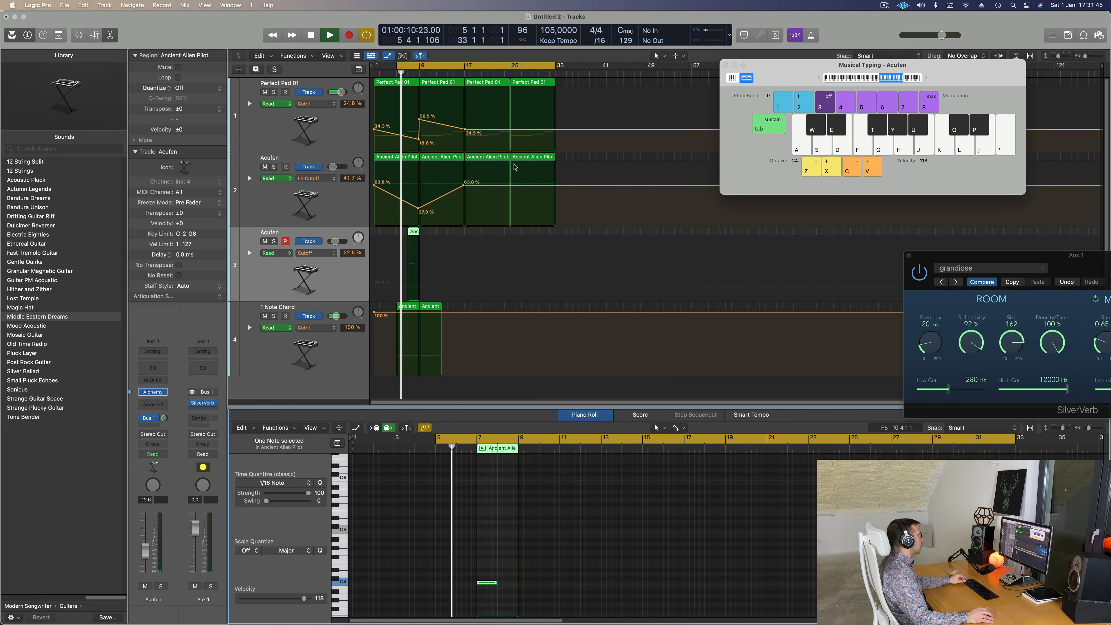
# Lower the volume of the third track, Acufen, to -15.0 dB
pyautogui.scroll(-2, 494, 218)
pyautogui.hscroll(4, 492, 218)
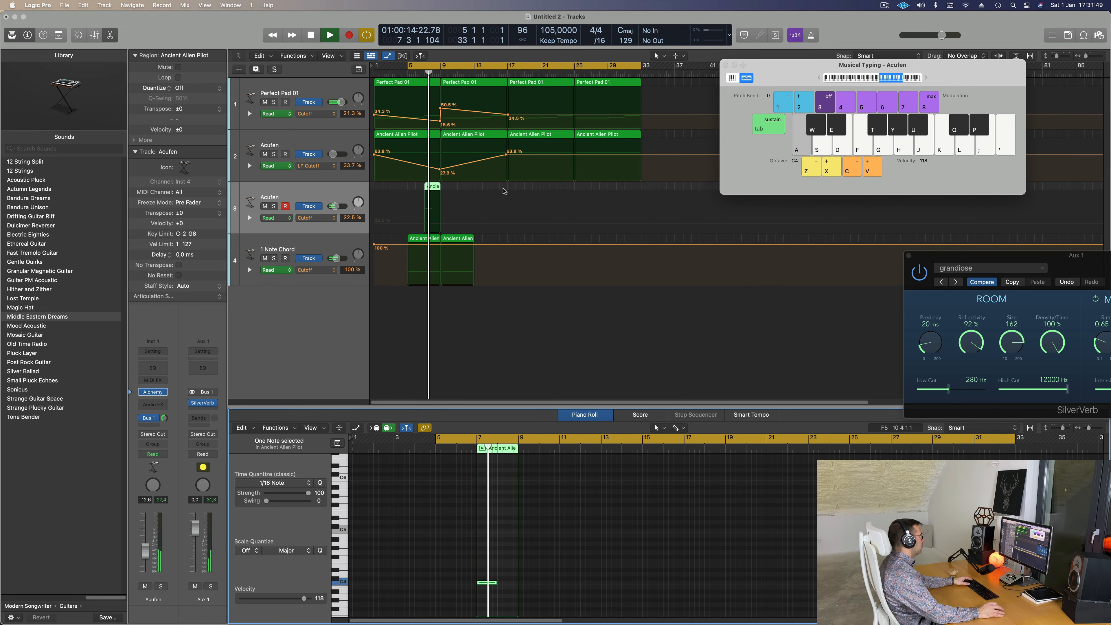
pyautogui.click(306, 254)
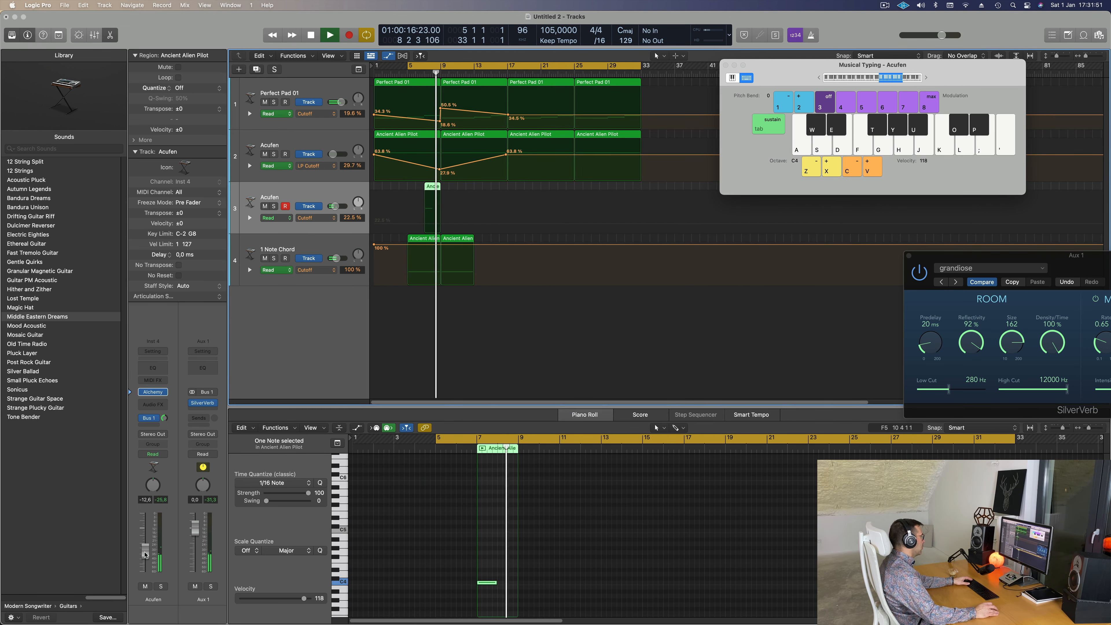
pyautogui.press('space')
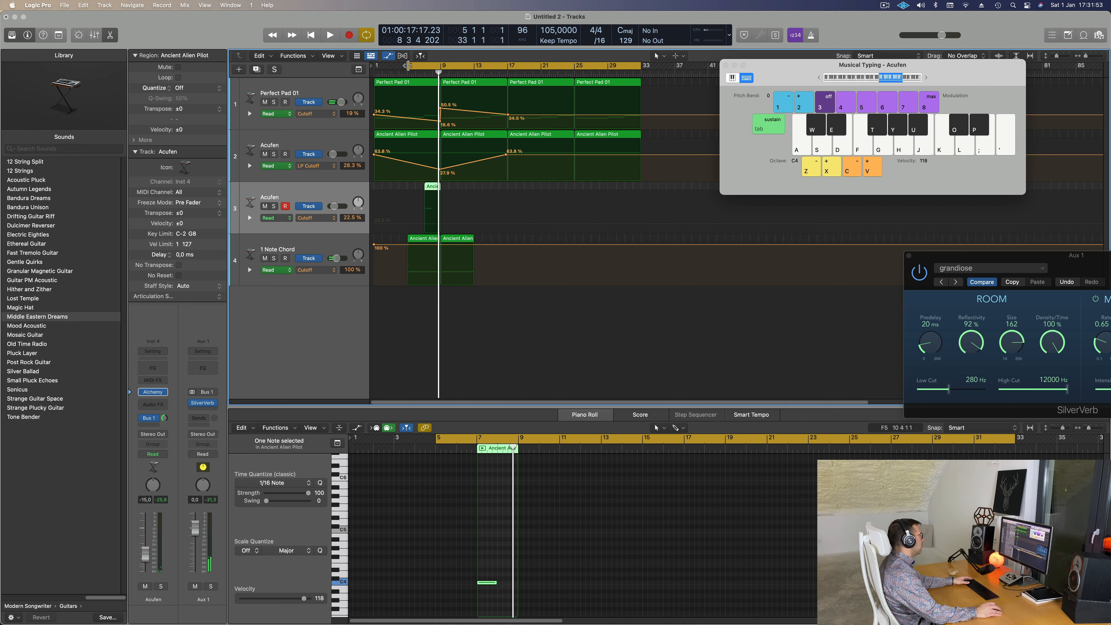
# Extend the cycle range back to bar 1 and restart playback
pyautogui.moveTo(408, 66); pyautogui.dragTo(374, 66)
pyautogui.press('space')
pyautogui.press('super+Left')
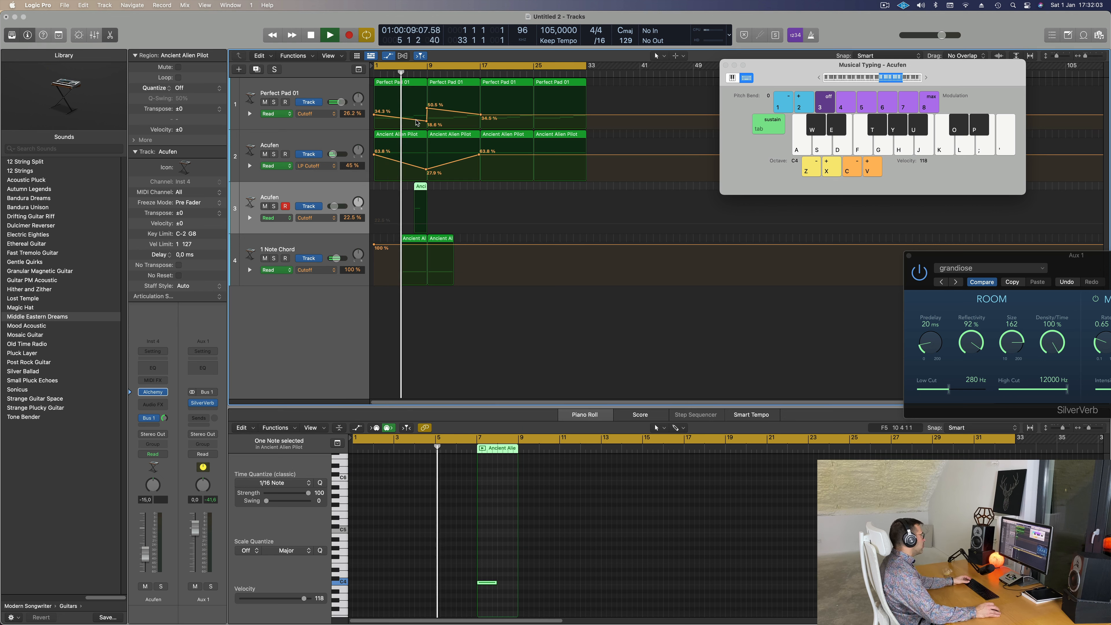
# Reshape the Perfect Pad 01 cutoff automation before bar 9, dipping to 25.5 % near bar 5 and rising to about 32 %
pyautogui.moveTo(427, 121); pyautogui.dragTo(426, 125)
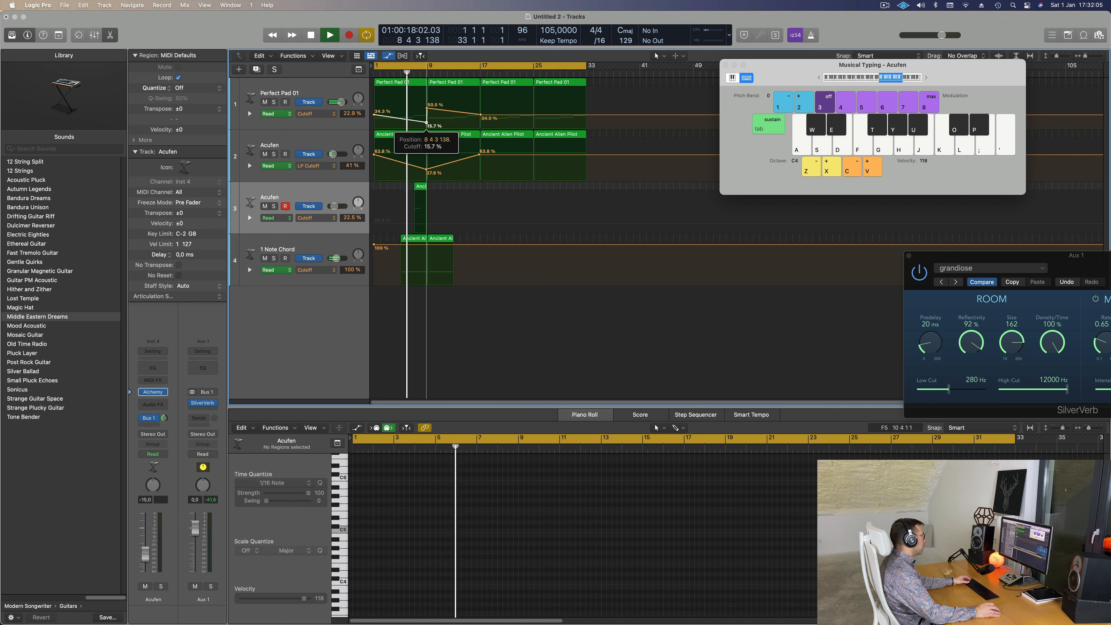
pyautogui.click(413, 121)
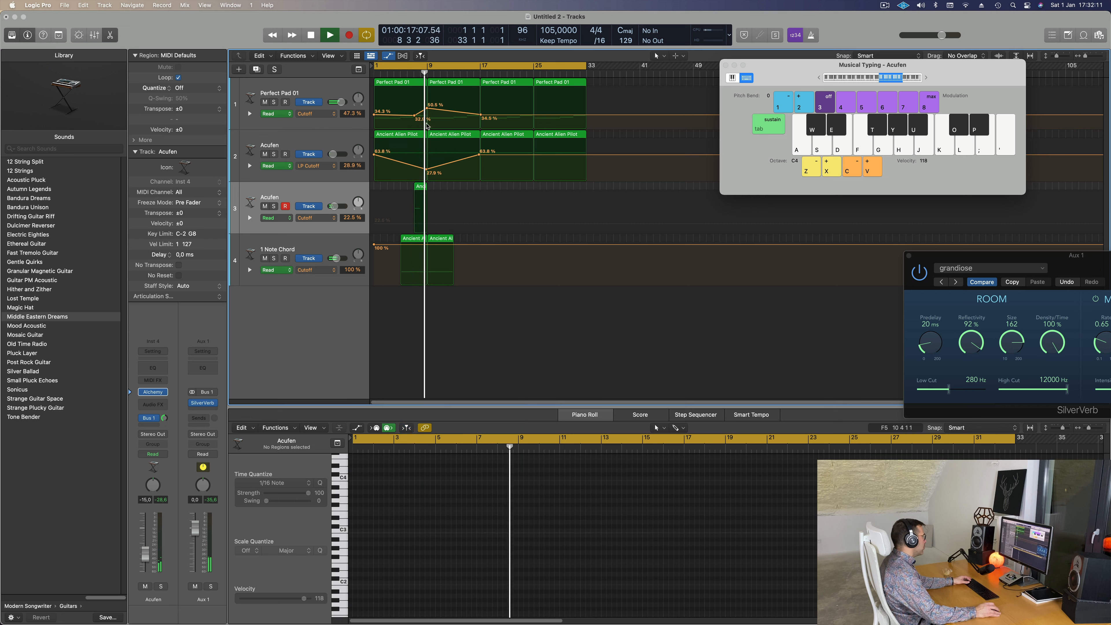
pyautogui.press('Return')
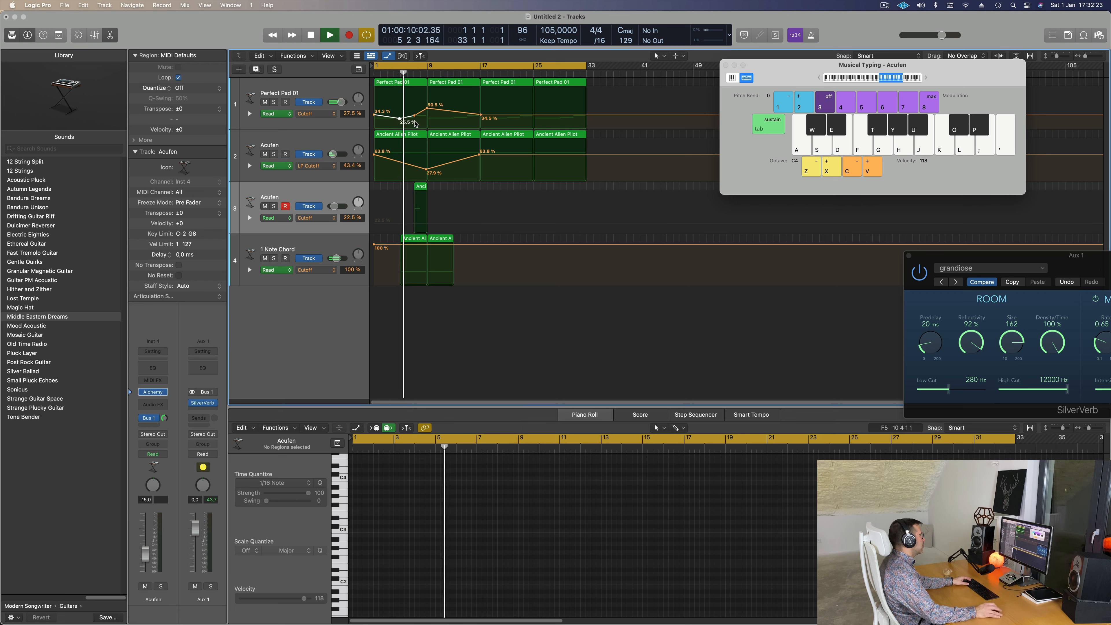
# Raise the cutoff automation point at bar 9 on Perfect Pad 01 to 65.3 %
pyautogui.click(321, 245)
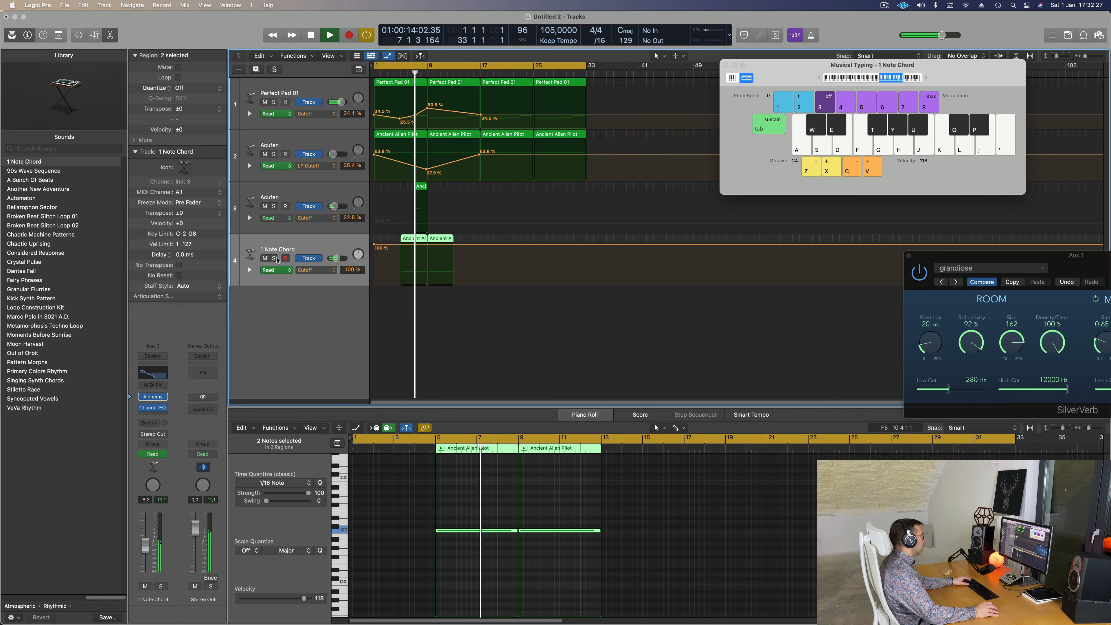
pyautogui.press('super+Left')
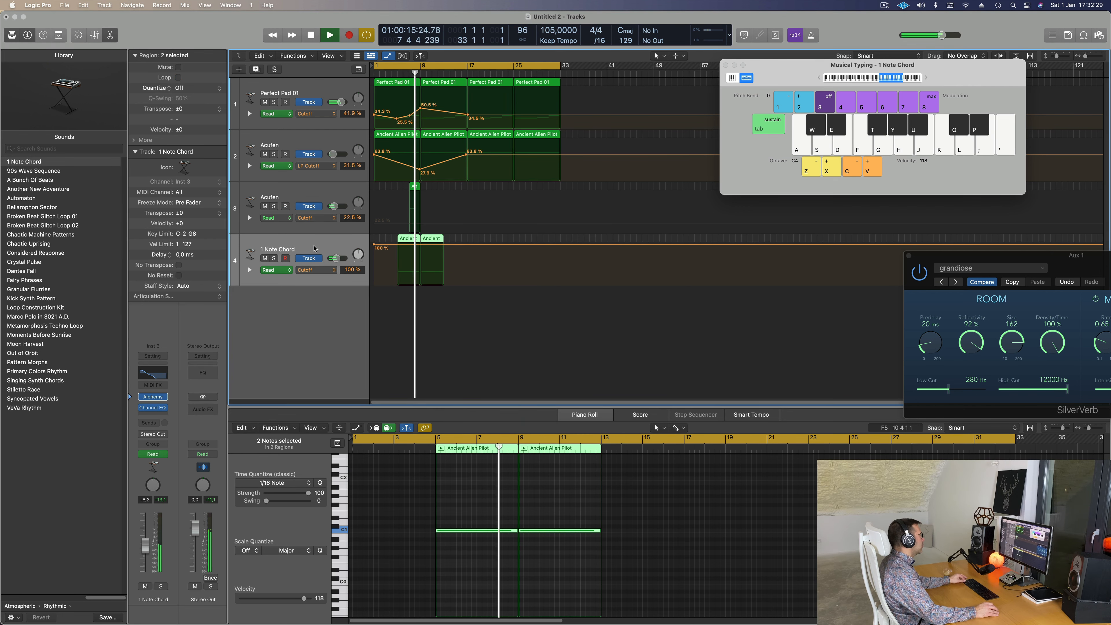
pyautogui.press('super+Right')
pyautogui.press('super+Right')
pyautogui.press('super+Right')
pyautogui.press('super+Left')
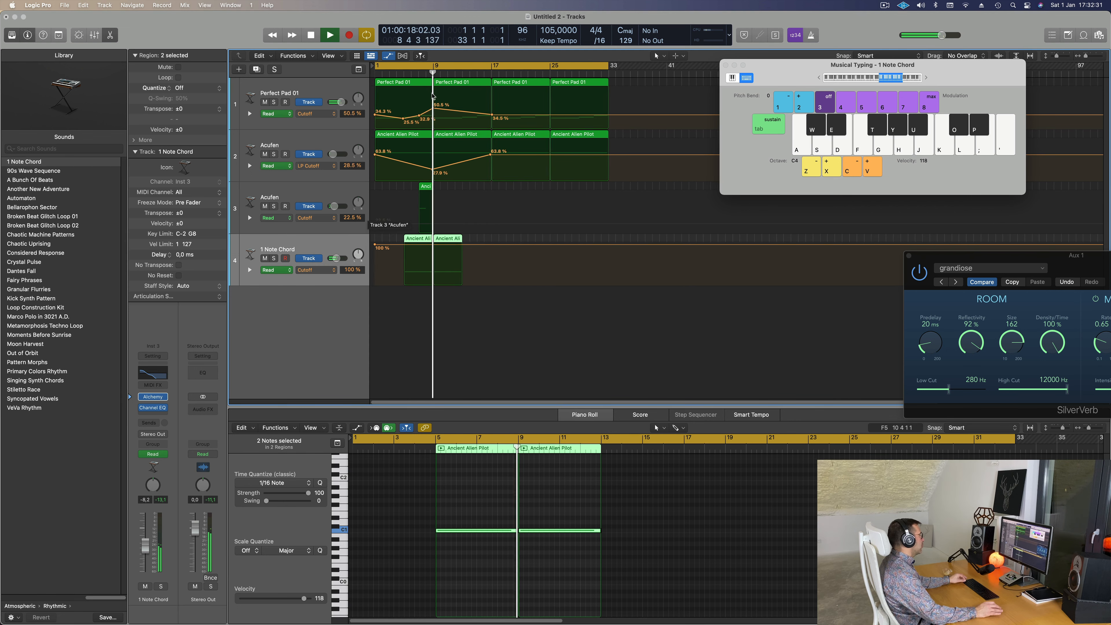
pyautogui.click(431, 108)
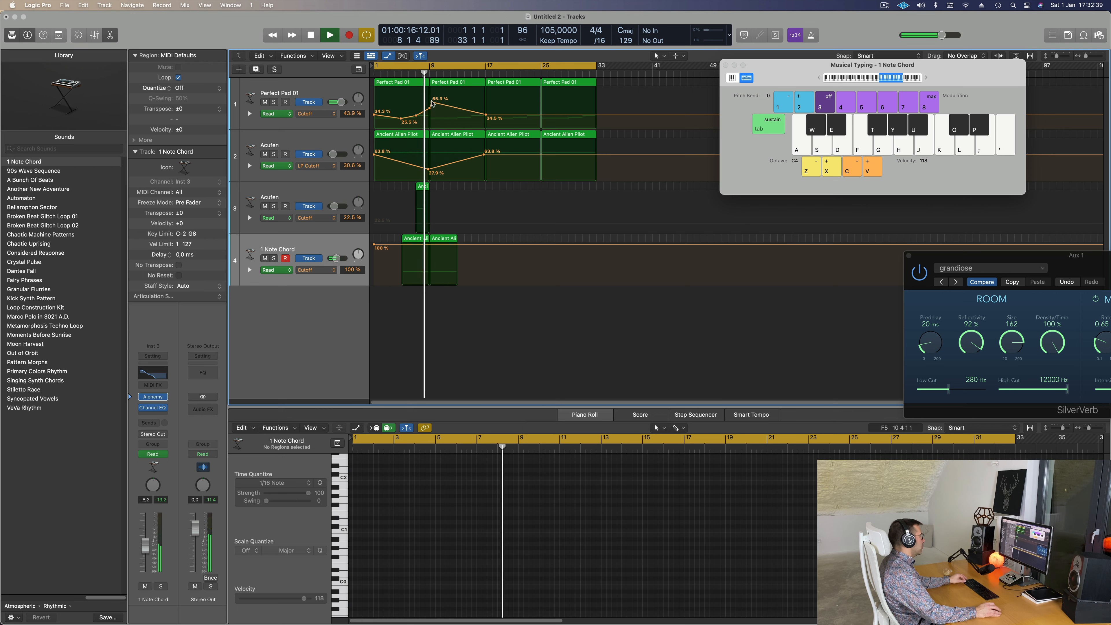
# Duplicate the Perfect Pad 01 track and copy its region at bar 9 onto the new track
pyautogui.click(267, 123)
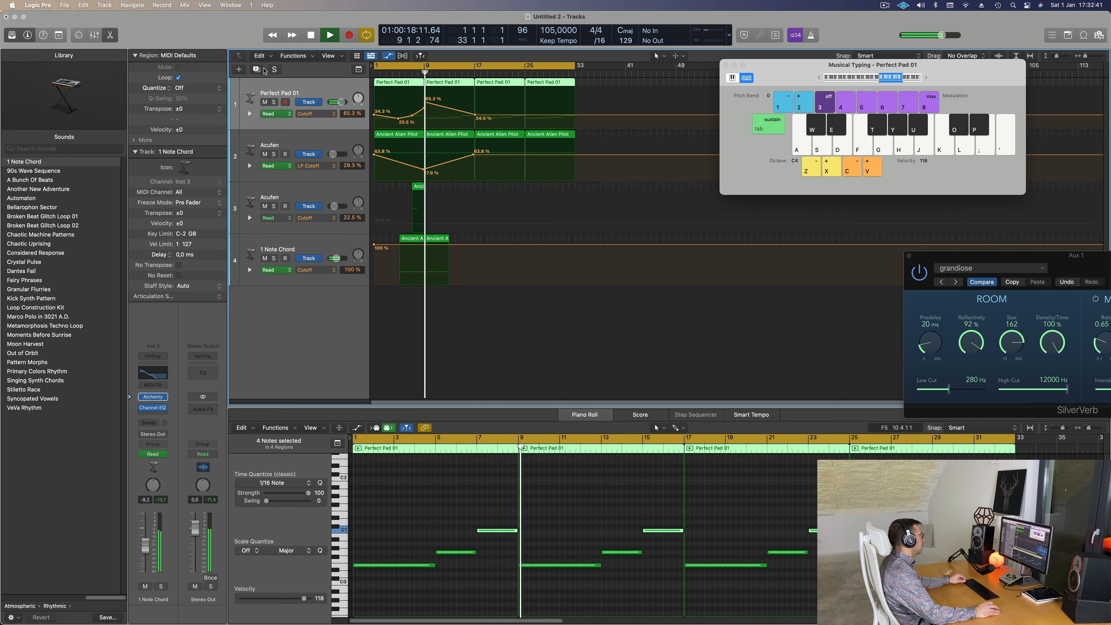
pyautogui.press('super+d')
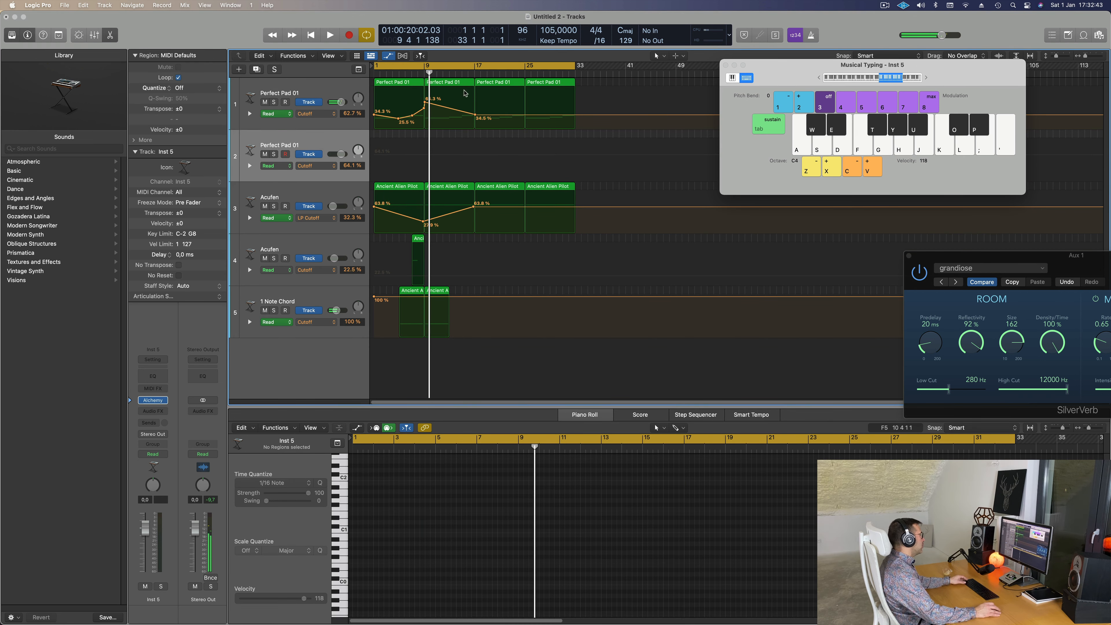
pyautogui.moveTo(450, 84); pyautogui.dragTo(456, 154)
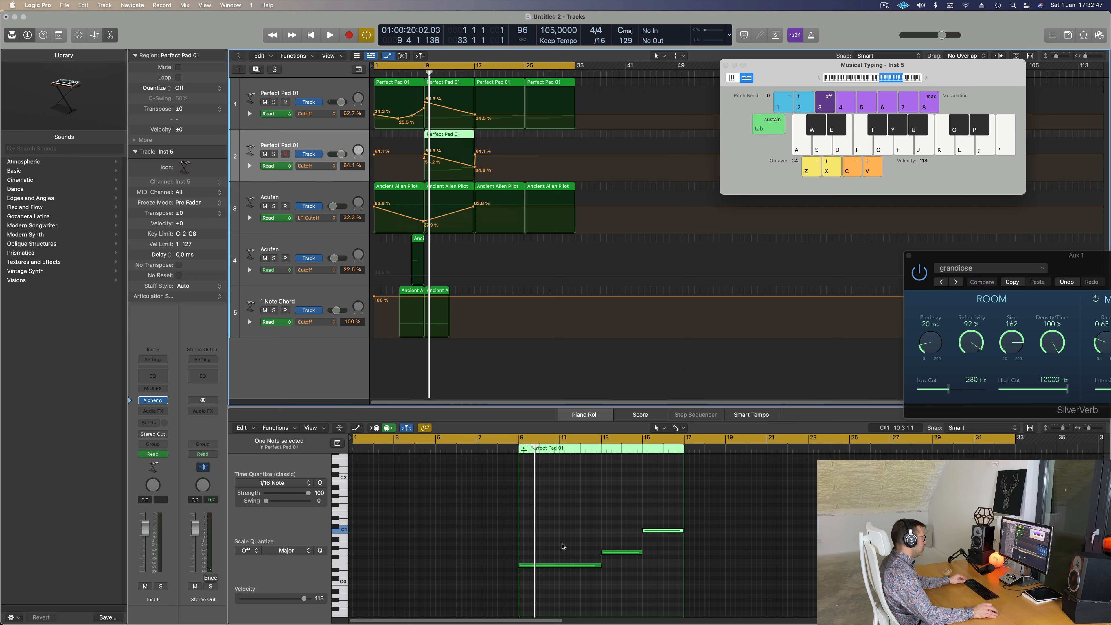
# Transpose all three notes of the copied region up three octaves and play the arrangement
pyautogui.moveTo(564, 514); pyautogui.dragTo(698, 597)
pyautogui.hotkey('alt', 'shift', 'Up')
pyautogui.press('space')
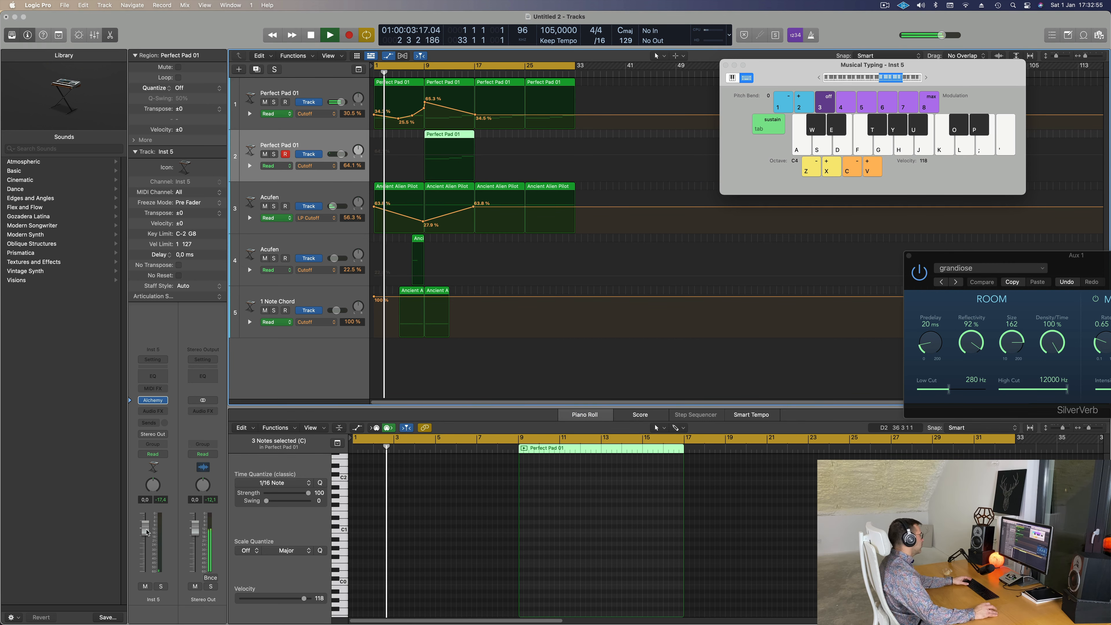
# Add a send to Bus 1 (Aux 1) on the duplicated pad track and raise its send level
pyautogui.click(149, 423)
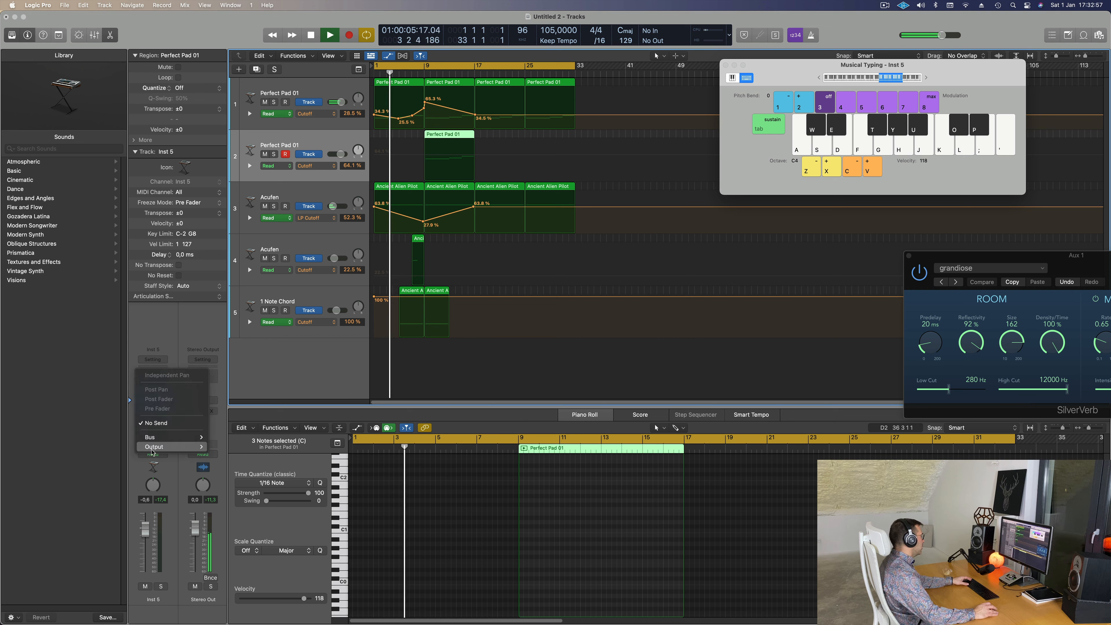
pyautogui.moveTo(172, 436)
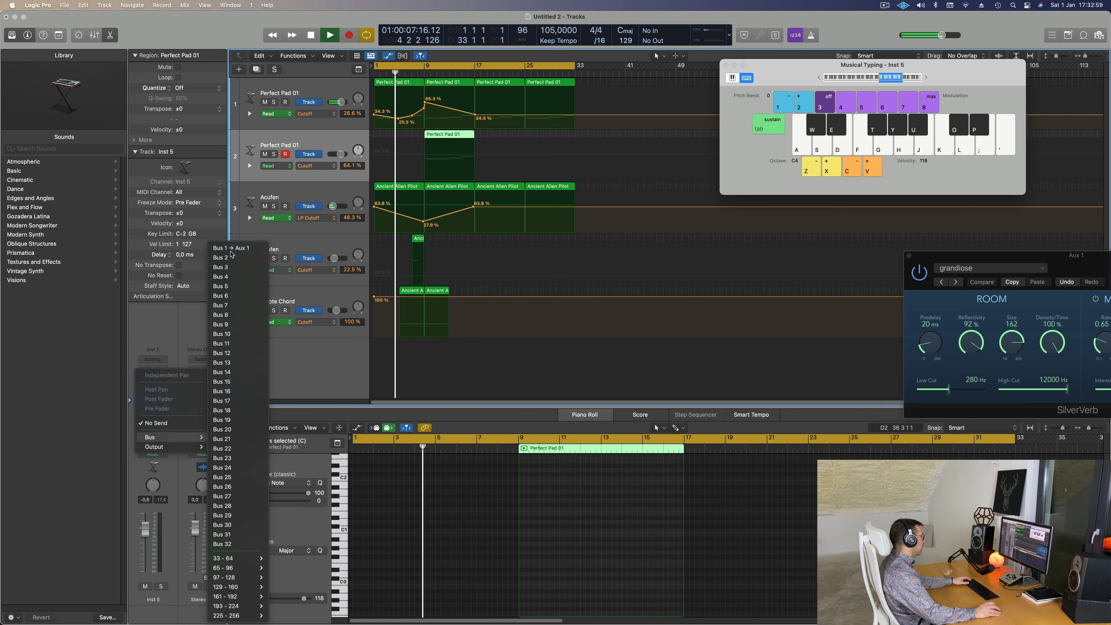
pyautogui.click(223, 248)
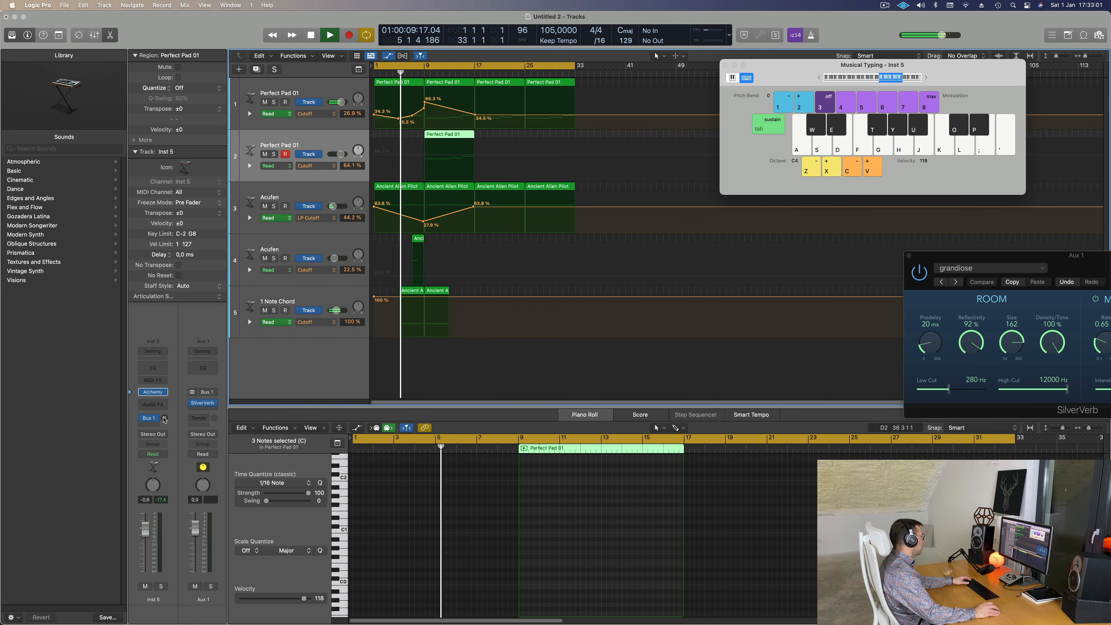
pyautogui.moveTo(165, 419); pyautogui.dragTo(166, 393)
# Lower the duplicated pad track's volume to about -9 dB and replay the arrangement
pyautogui.moveTo(147, 529); pyautogui.dragTo(147, 550)
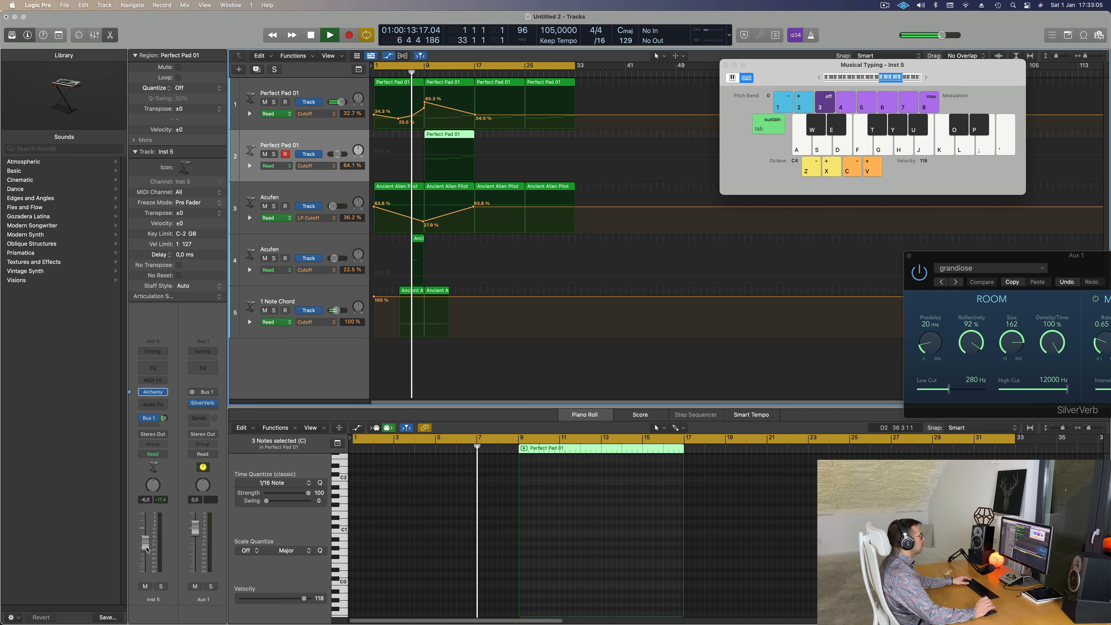
pyautogui.moveTo(146, 545); pyautogui.dragTo(147, 554)
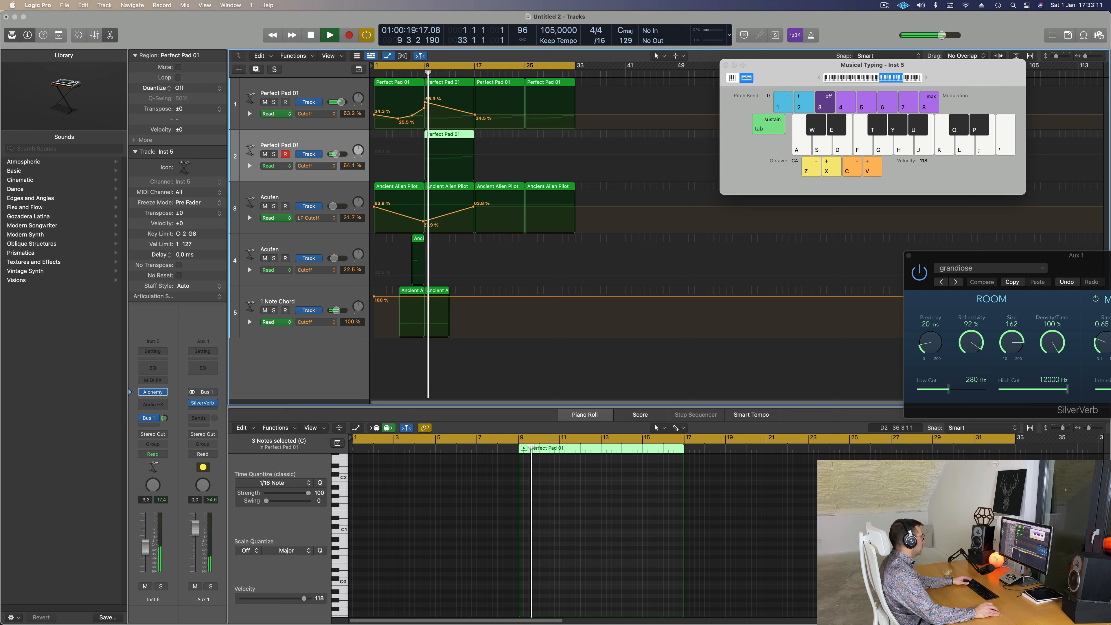
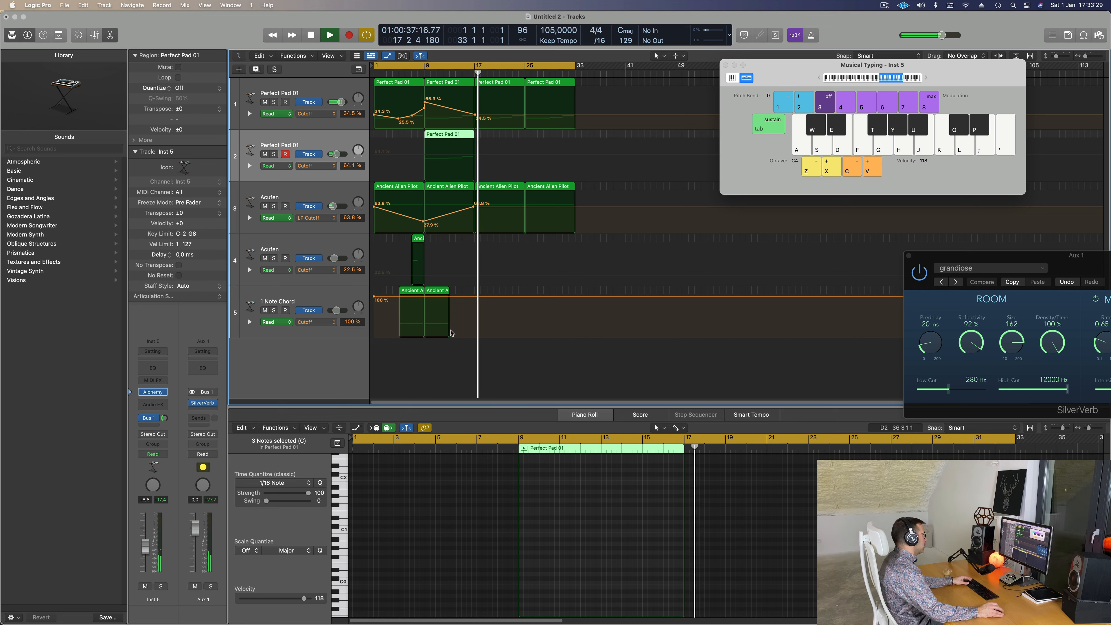
pyautogui.press('space')
pyautogui.press('space')
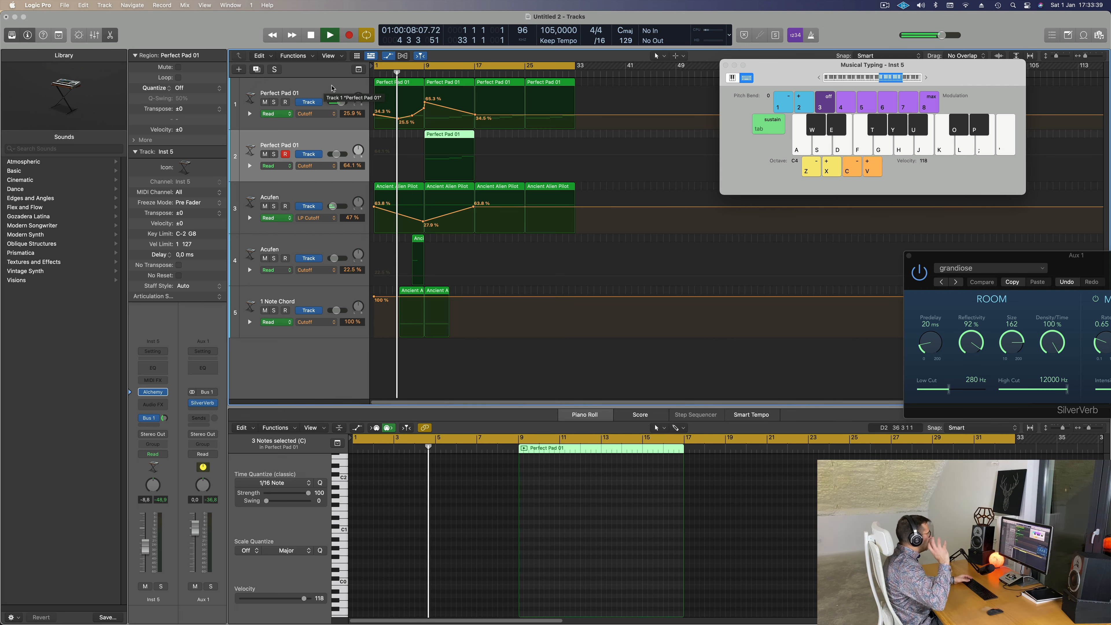
# Lower the volume of the fourth track, Acufen, to -16.2 dB
pyautogui.click(330, 189)
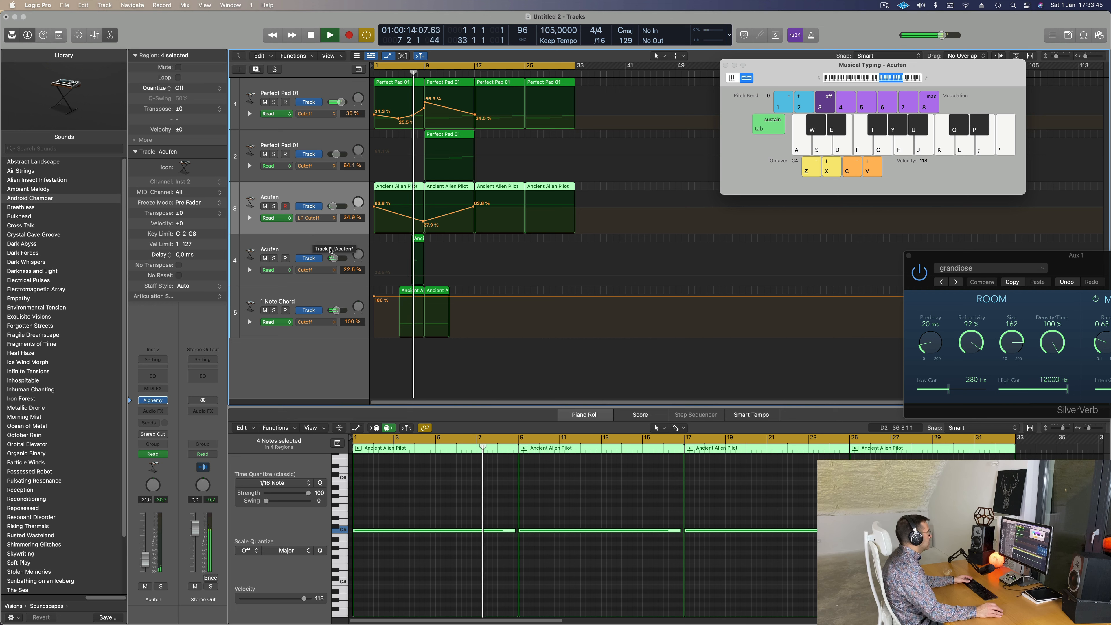
pyautogui.click(303, 238)
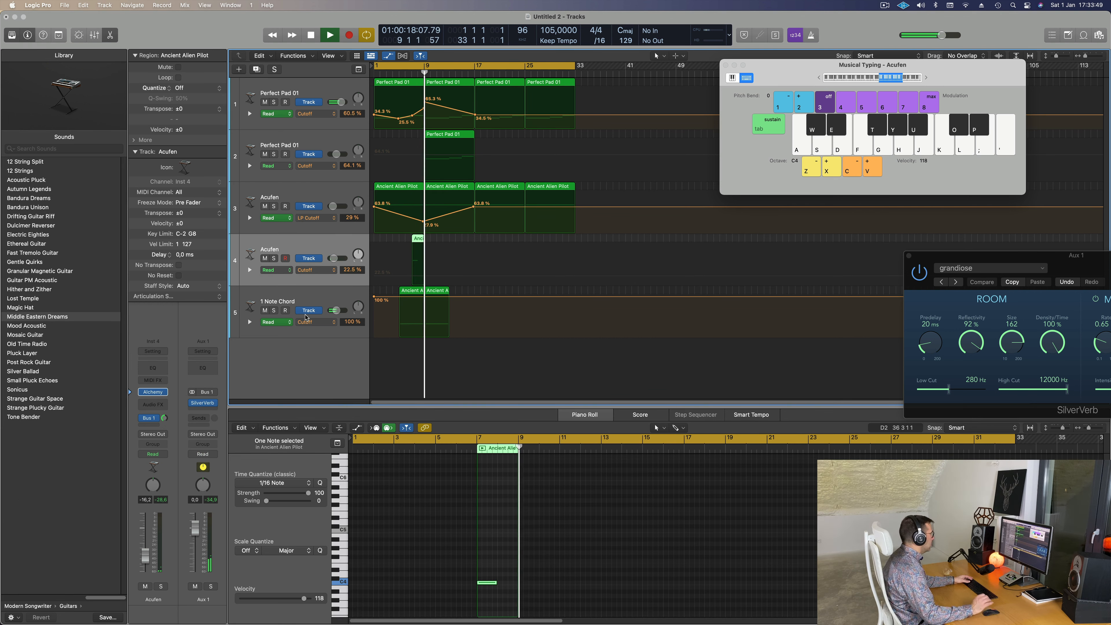
# Automate the second pad track's cutoff to rise from bar 9 up to 76% at bar 17
pyautogui.click(331, 140)
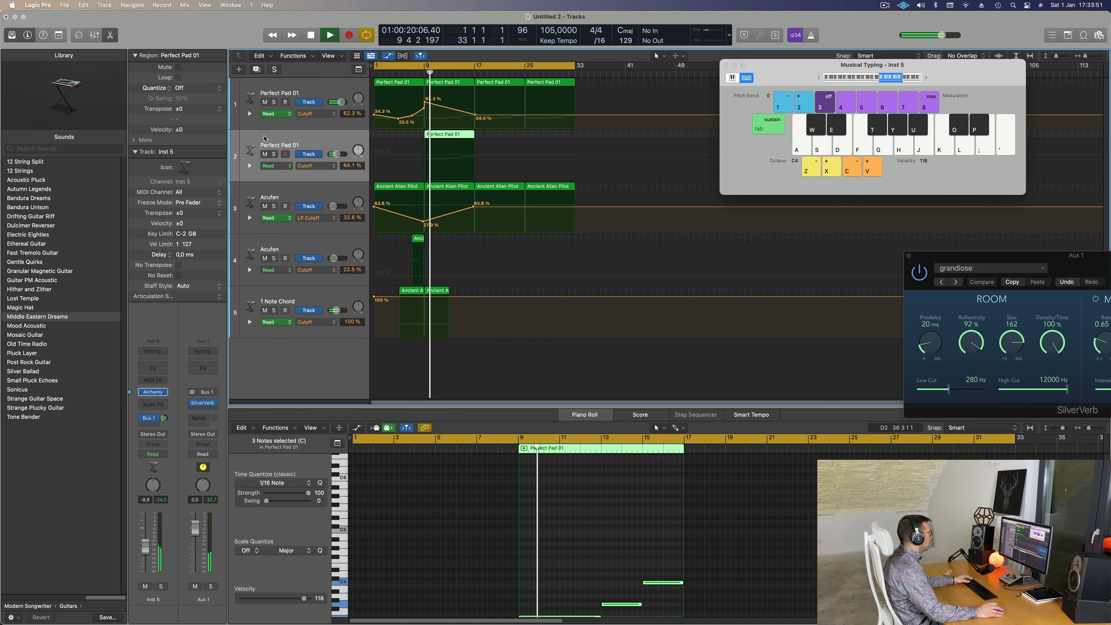
pyautogui.click(426, 156)
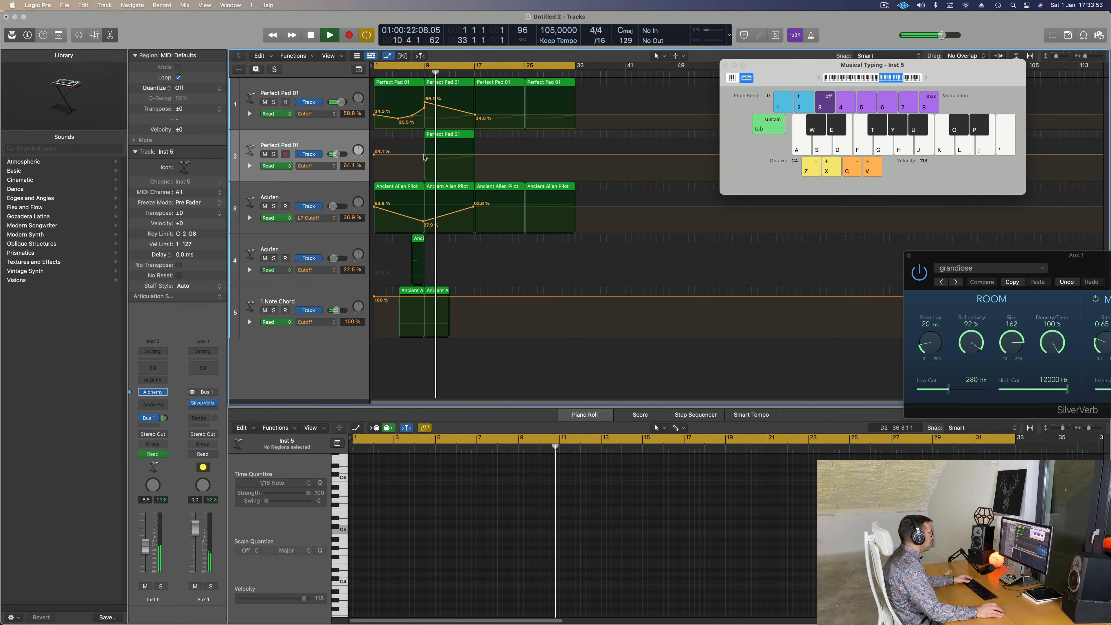
pyautogui.moveTo(475, 159); pyautogui.dragTo(475, 149)
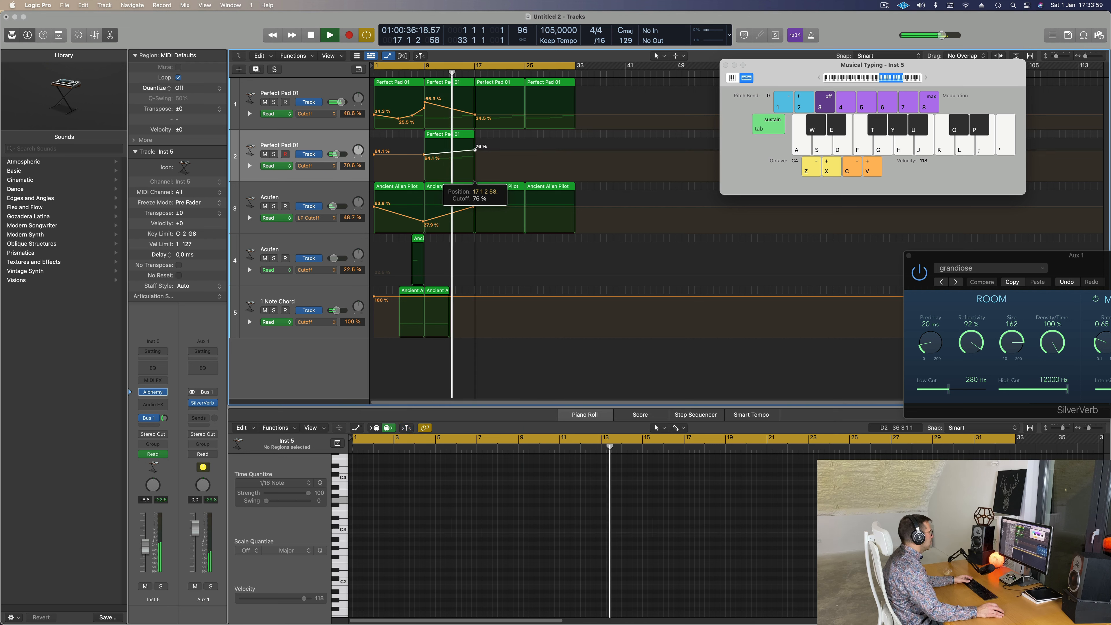
pyautogui.moveTo(475, 150); pyautogui.dragTo(473, 150)
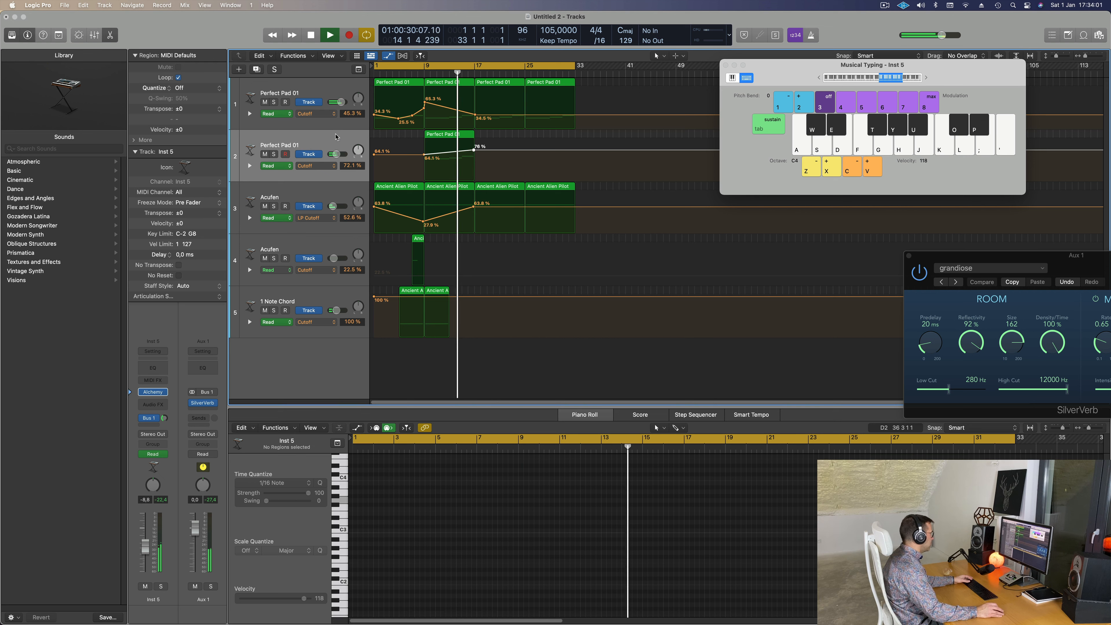
# Delete the third track's region starting at bar 17 and lower the first pad track's cutoff point at bar 17 to 22.6%
pyautogui.click(476, 207)
pyautogui.click(488, 190)
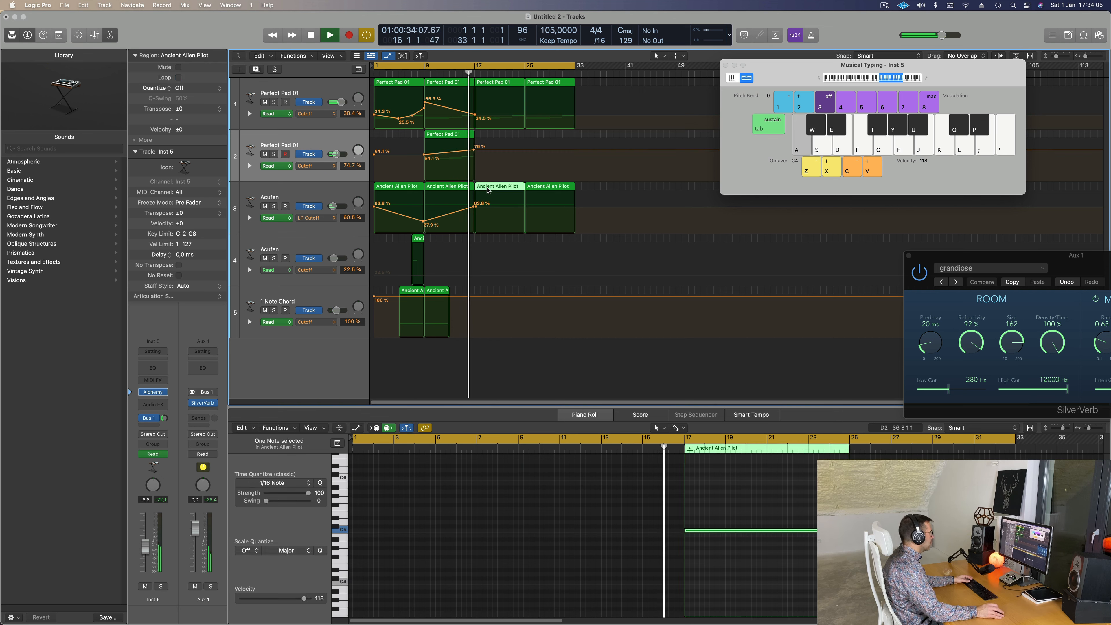
pyautogui.press('Delete')
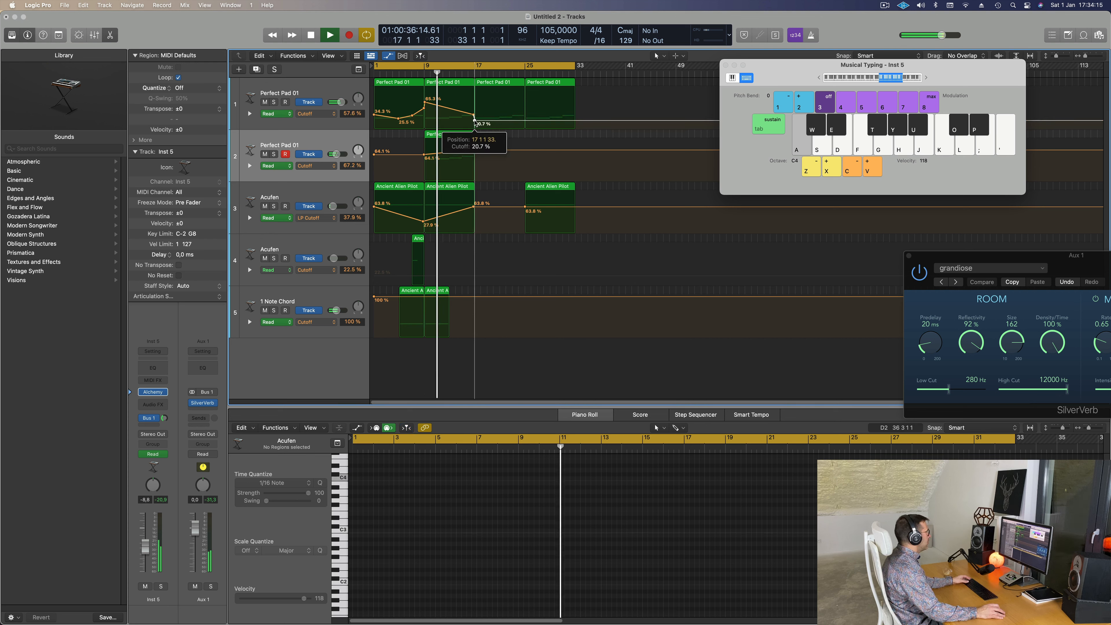
# Duplicate the first pad track and copy its last two regions, bars 17 to 33, onto the new track
pyautogui.click(335, 92)
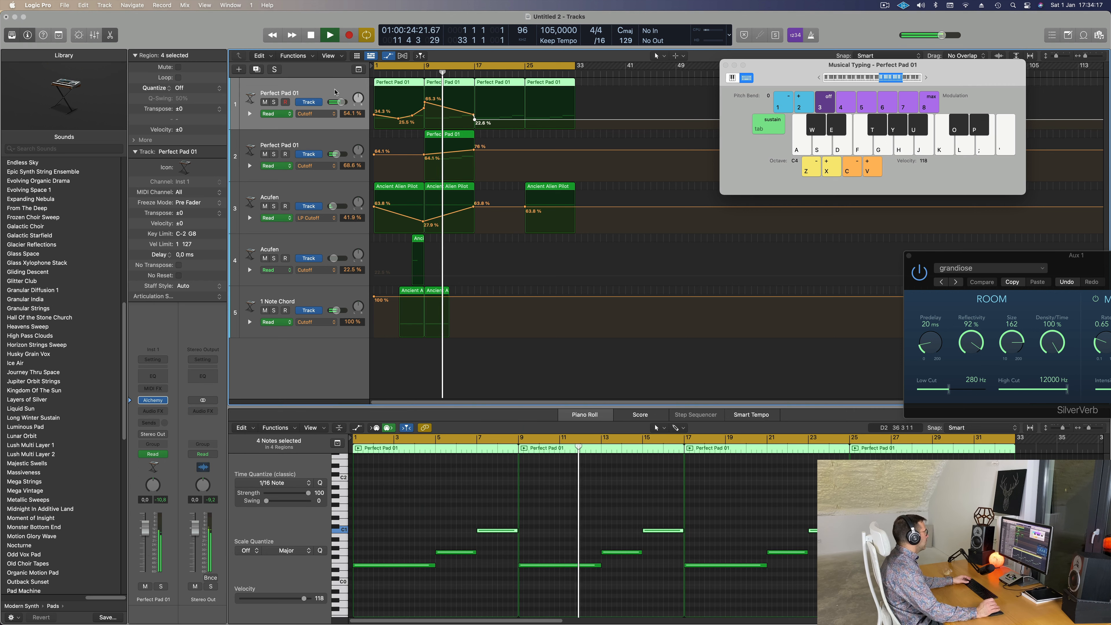
pyautogui.press('super+d')
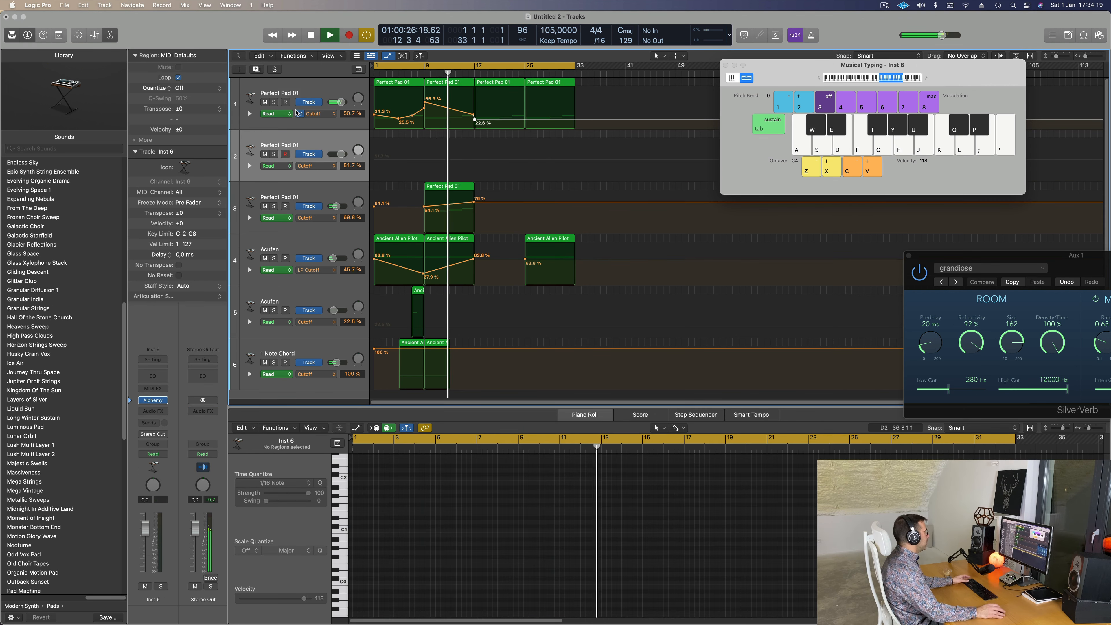
pyautogui.moveTo(588, 85); pyautogui.dragTo(503, 149)
# Copy all six notes of the two copied regions up one octave and remove the new track's cutoff automation
pyautogui.scroll(-6, 743, 511)
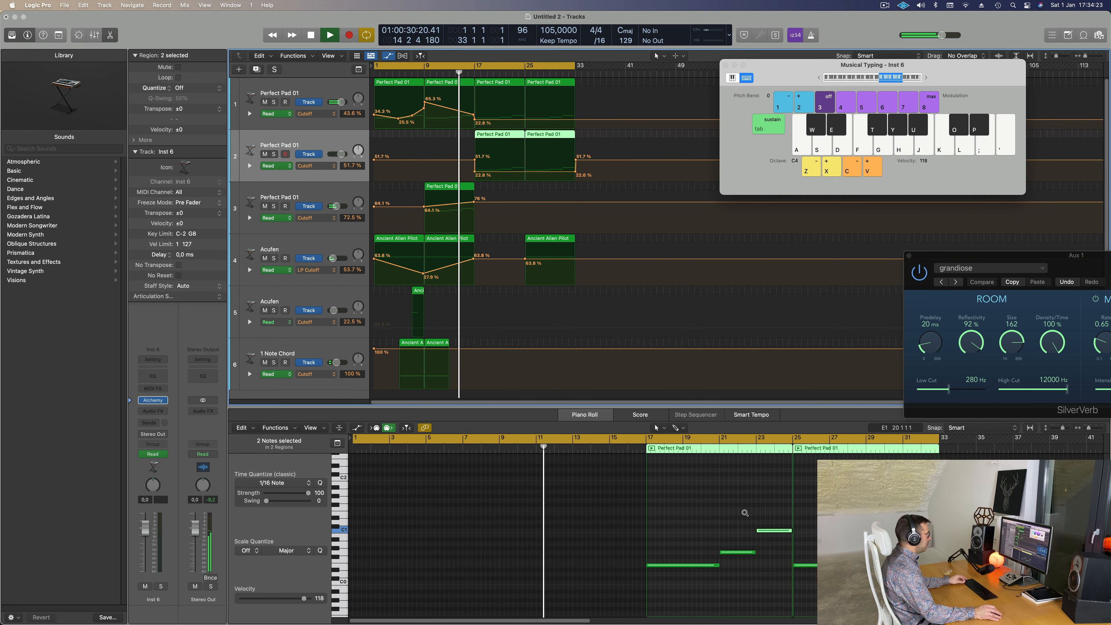
pyautogui.scroll(3, 547, 516)
pyautogui.scroll(3, 531, 517)
pyautogui.moveTo(433, 509); pyautogui.dragTo(809, 615)
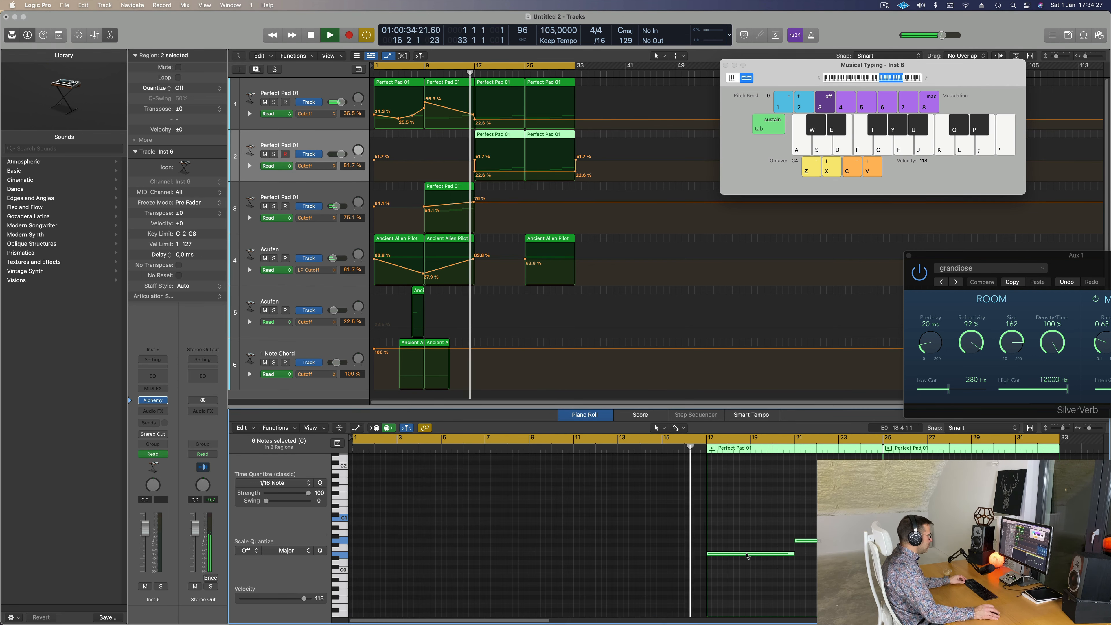
pyautogui.moveTo(746, 556); pyautogui.dragTo(746, 505)
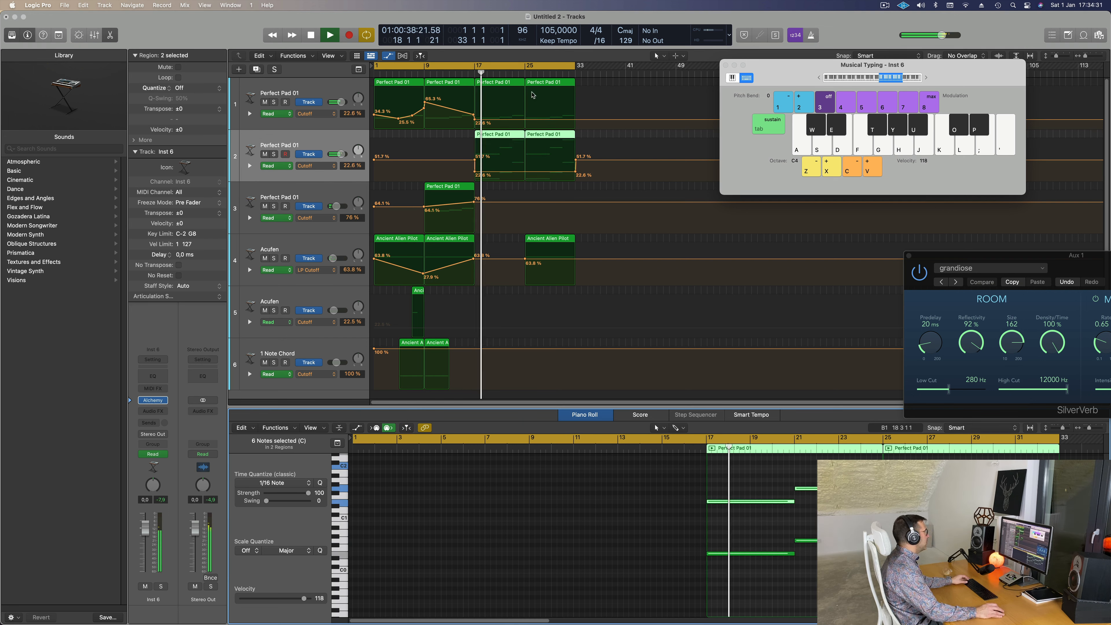
pyautogui.click(320, 152)
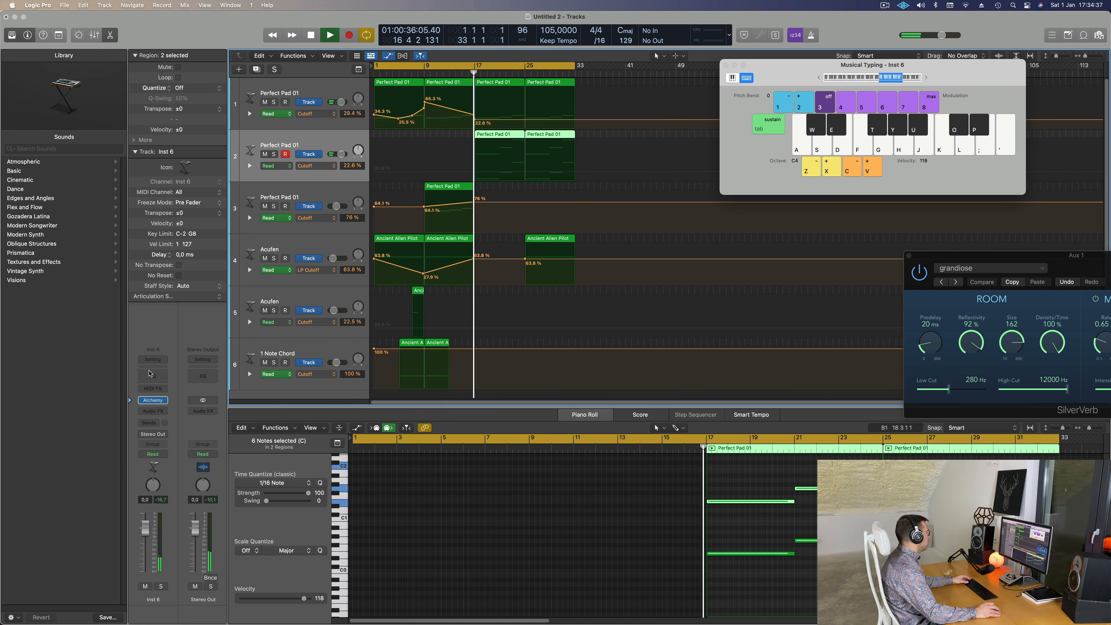
pyautogui.click(164, 400)
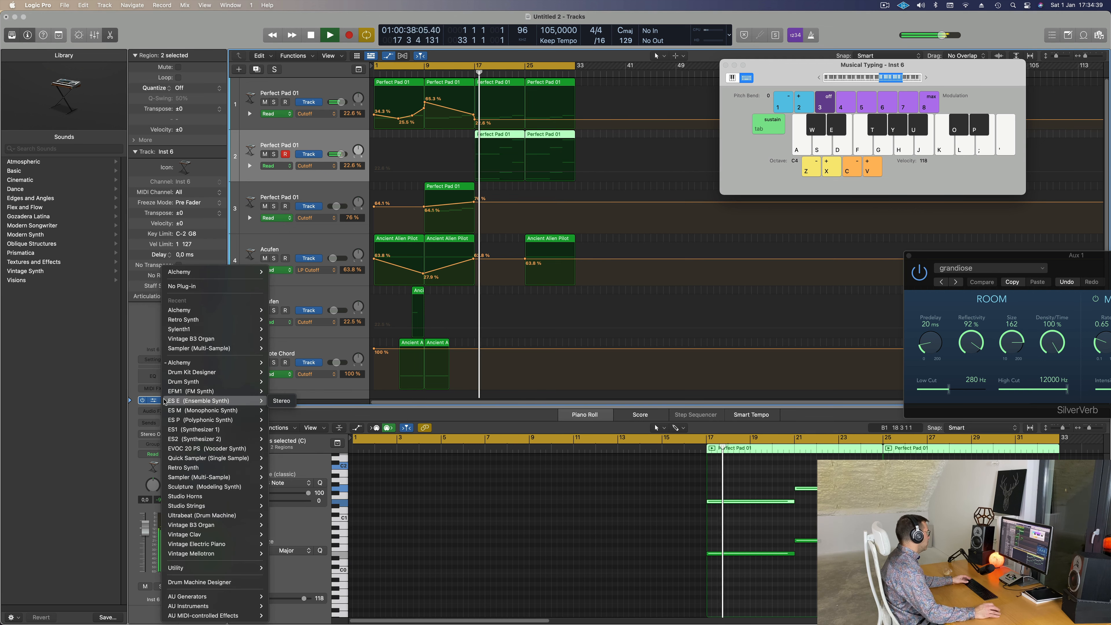
pyautogui.click(145, 382)
pyautogui.click(153, 361)
pyautogui.click(157, 360)
pyautogui.click(158, 360)
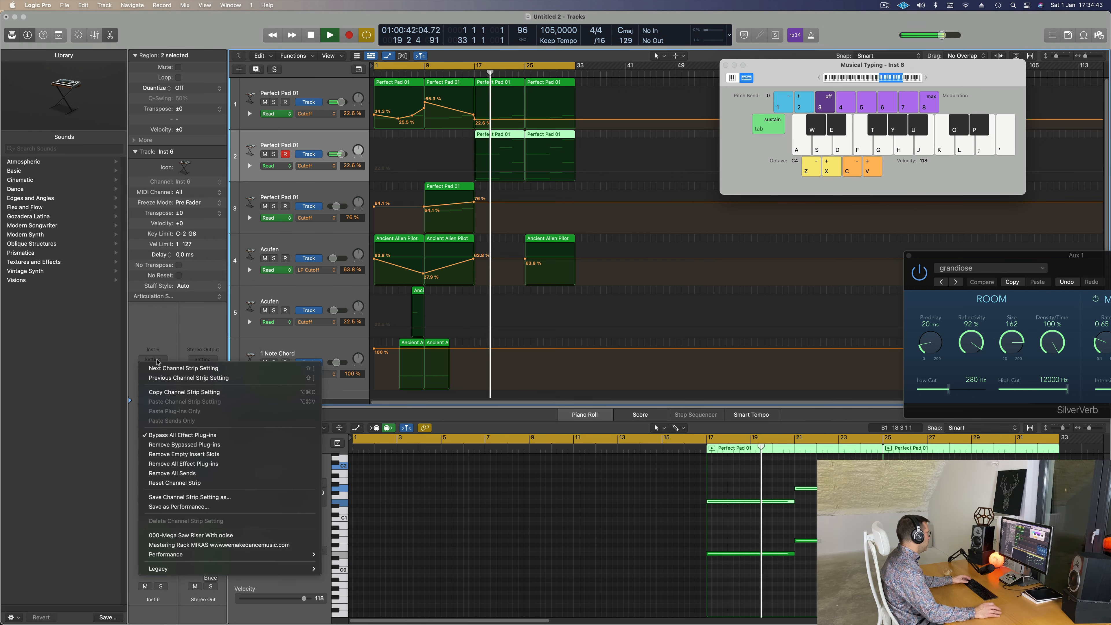
pyautogui.click(156, 340)
# Insert the Arpeggiator MIDI effect on the duplicated pad track, keeping its default settings, and bring up the track's Alchemy instrument
pyautogui.click(154, 389)
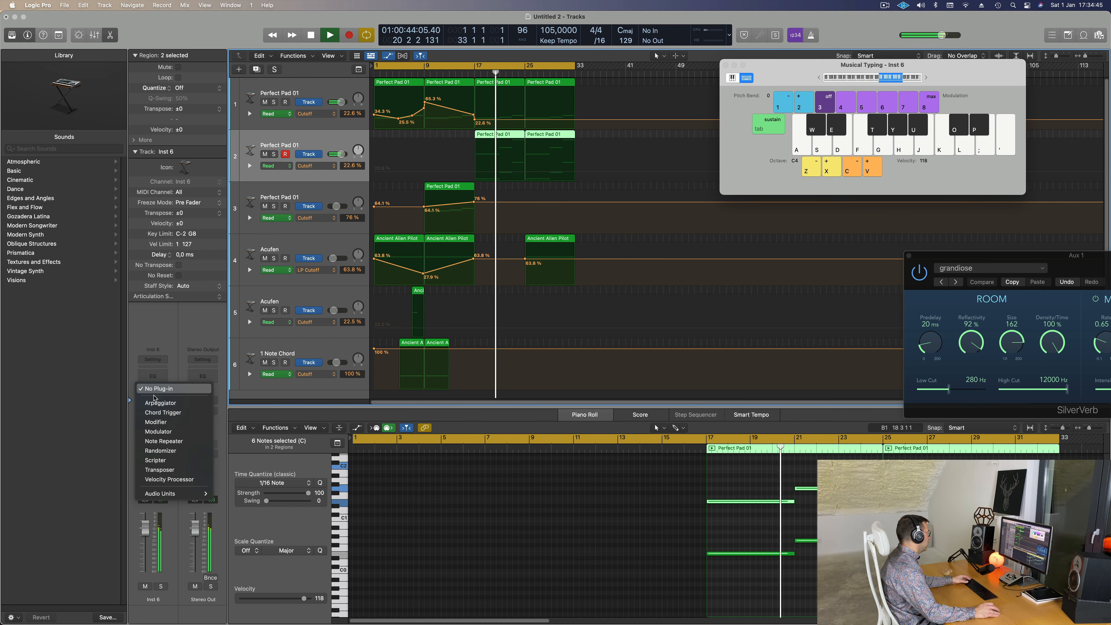
pyautogui.click(160, 403)
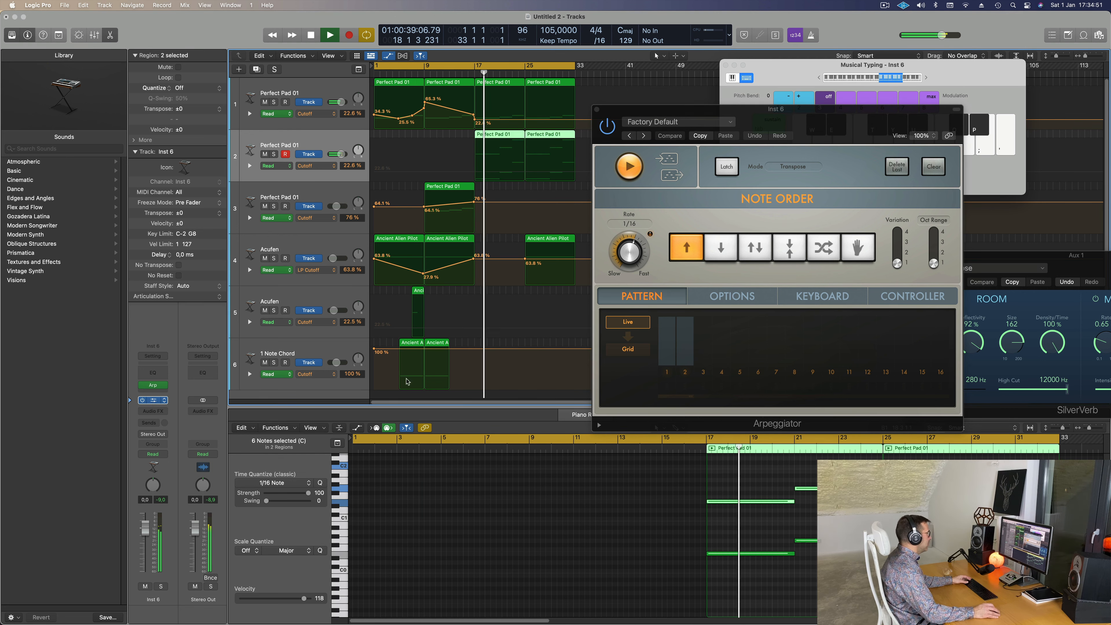
pyautogui.moveTo(643, 144); pyautogui.dragTo(771, 187)
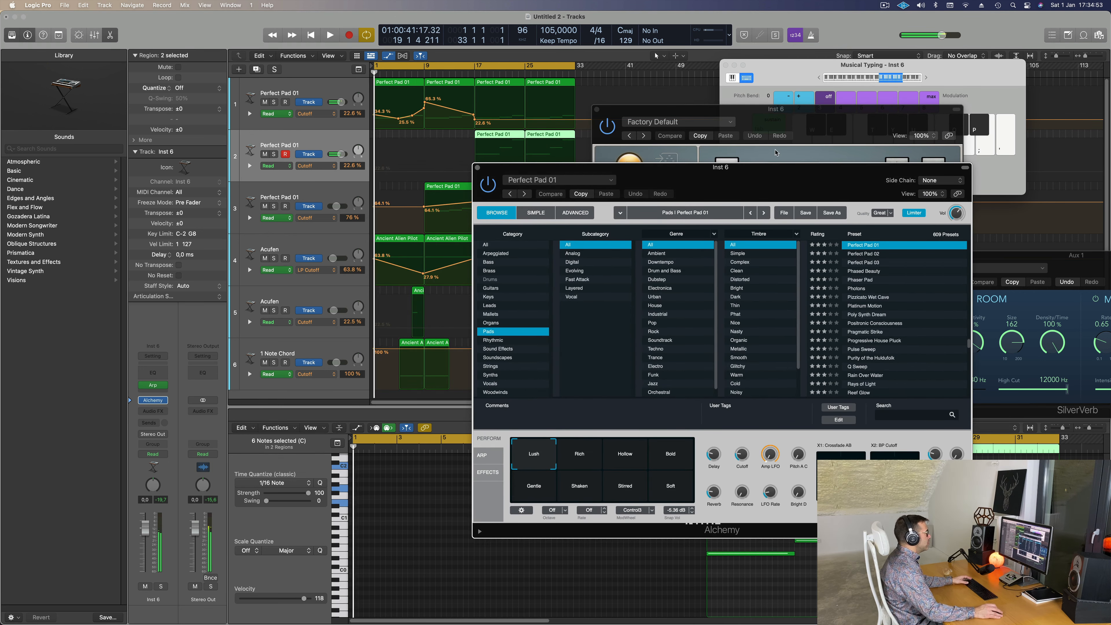
pyautogui.press('space')
pyautogui.moveTo(775, 110); pyautogui.dragTo(874, 99)
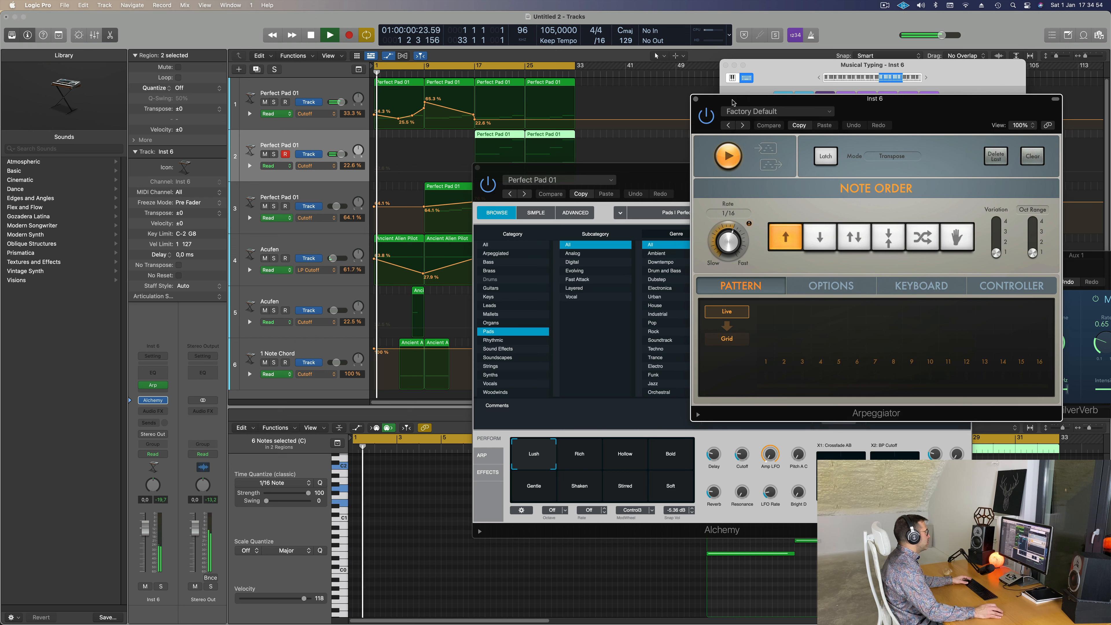
pyautogui.click(696, 99)
pyautogui.moveTo(764, 175); pyautogui.dragTo(865, 47)
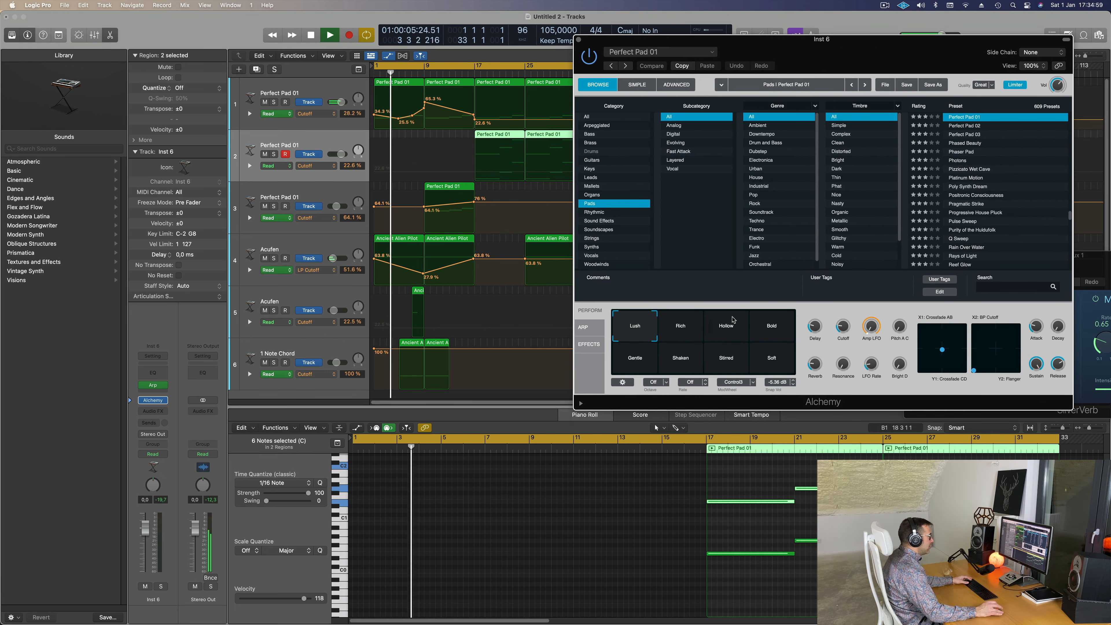
# Raise Alchemy's Delay to 64.8% and shorten the cycle range to start at bar 17 for playback
pyautogui.moveTo(816, 327); pyautogui.dragTo(825, 300)
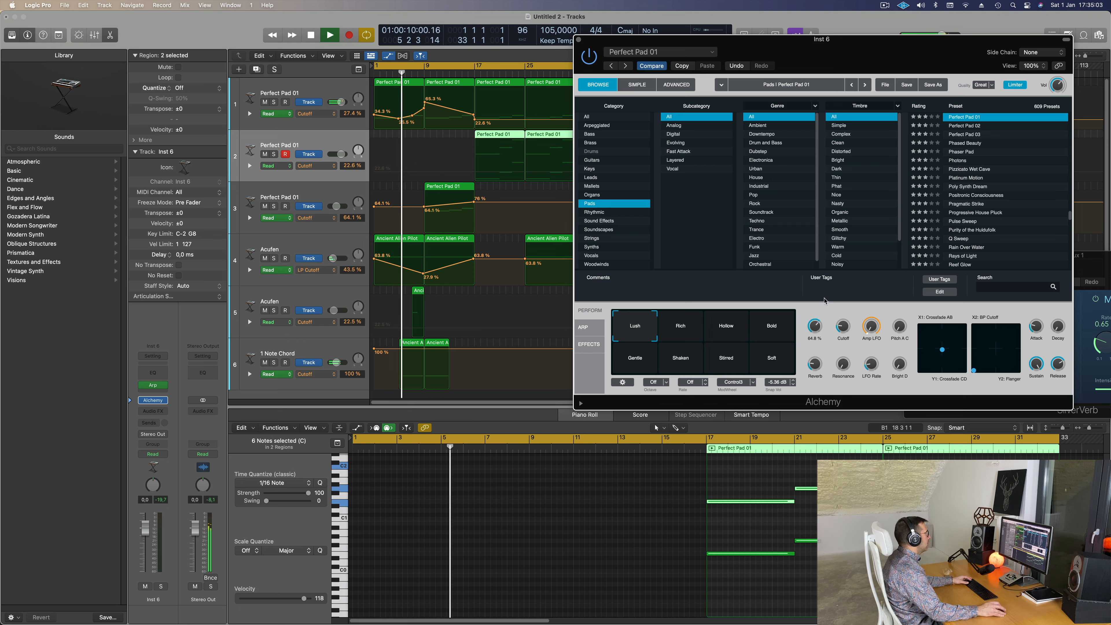
pyautogui.press('space')
pyautogui.moveTo(377, 68); pyautogui.dragTo(476, 68)
pyautogui.press('space')
pyautogui.moveTo(787, 40); pyautogui.dragTo(695, 44)
pyautogui.press('space')
pyautogui.press('space')
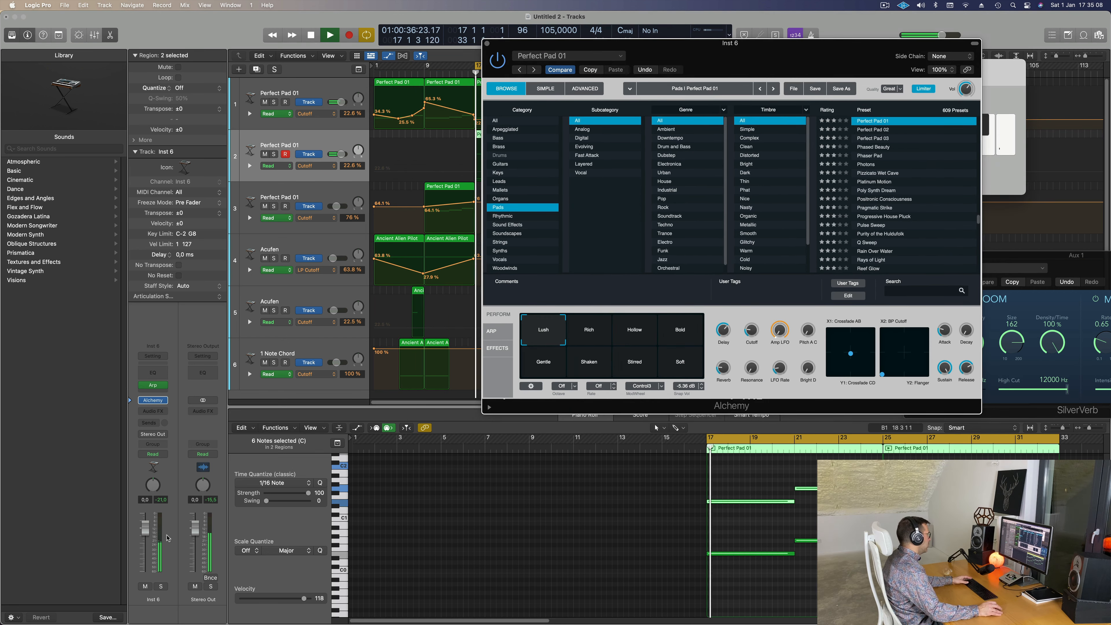
# Load the Keys preset 80s Pop Electric Piano while soloing the arpeggiated track, and lower the track's volume to -20.0 dB
pyautogui.click(160, 586)
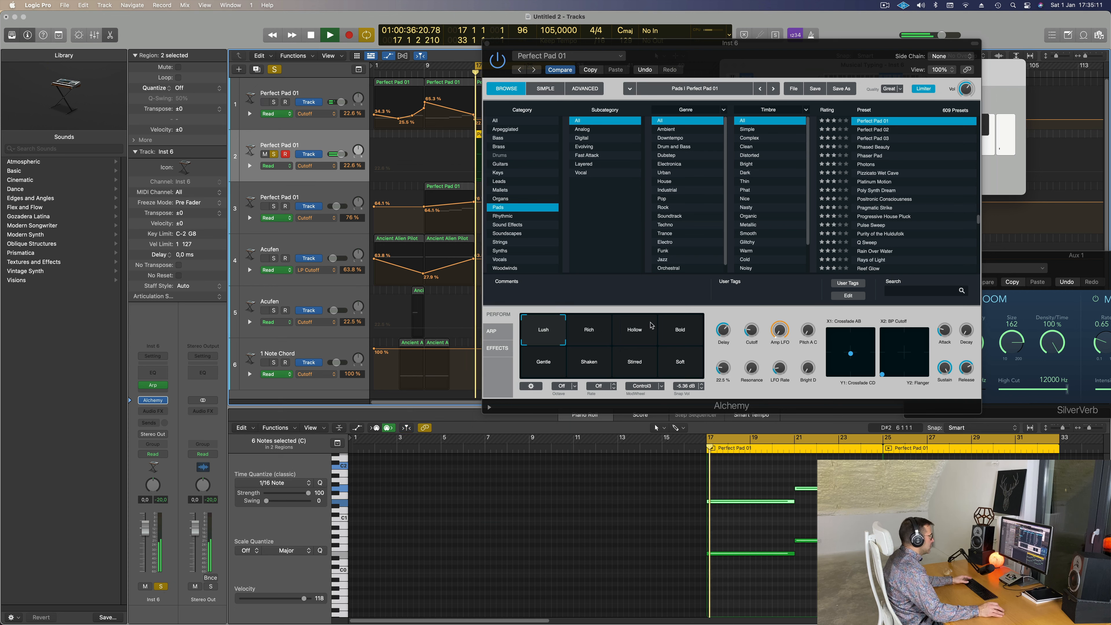
pyautogui.click(497, 173)
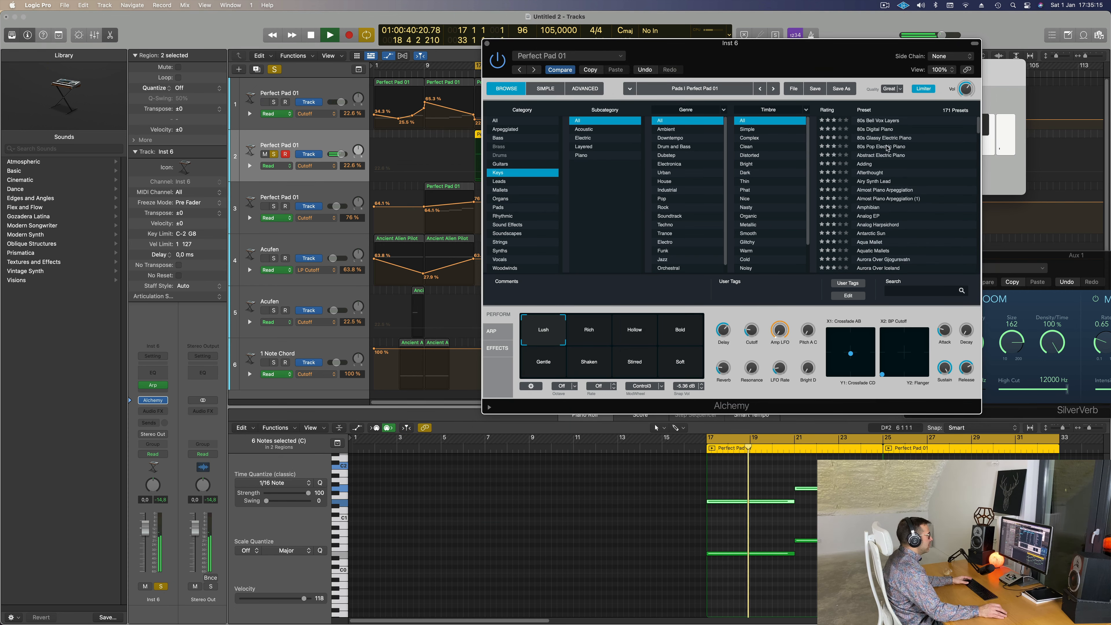
pyautogui.press('space')
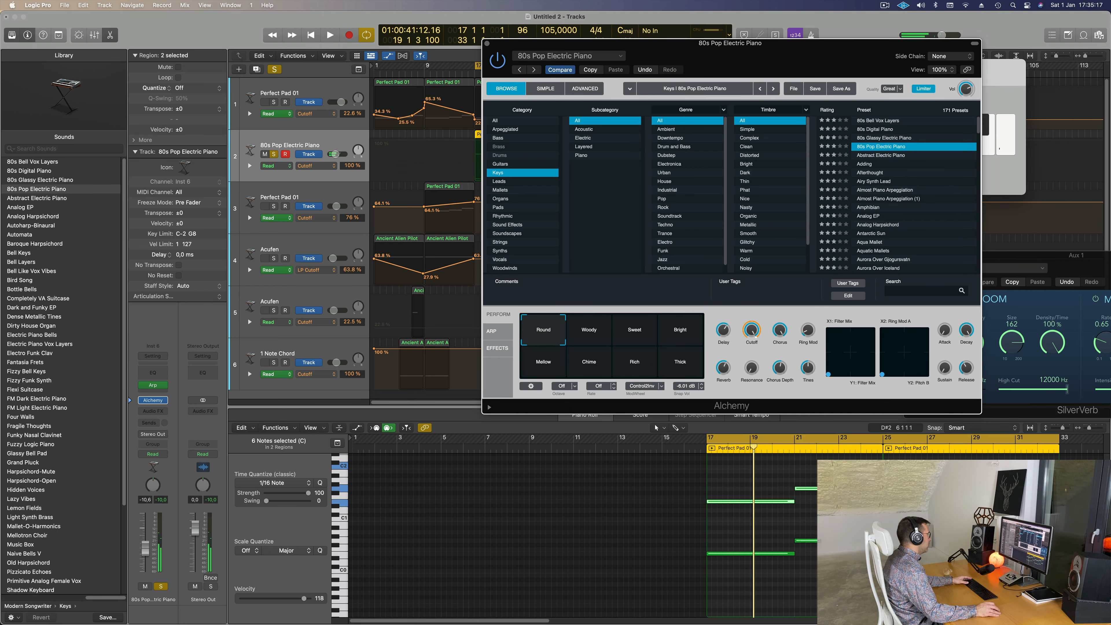
pyautogui.moveTo(144, 547); pyautogui.dragTo(147, 558)
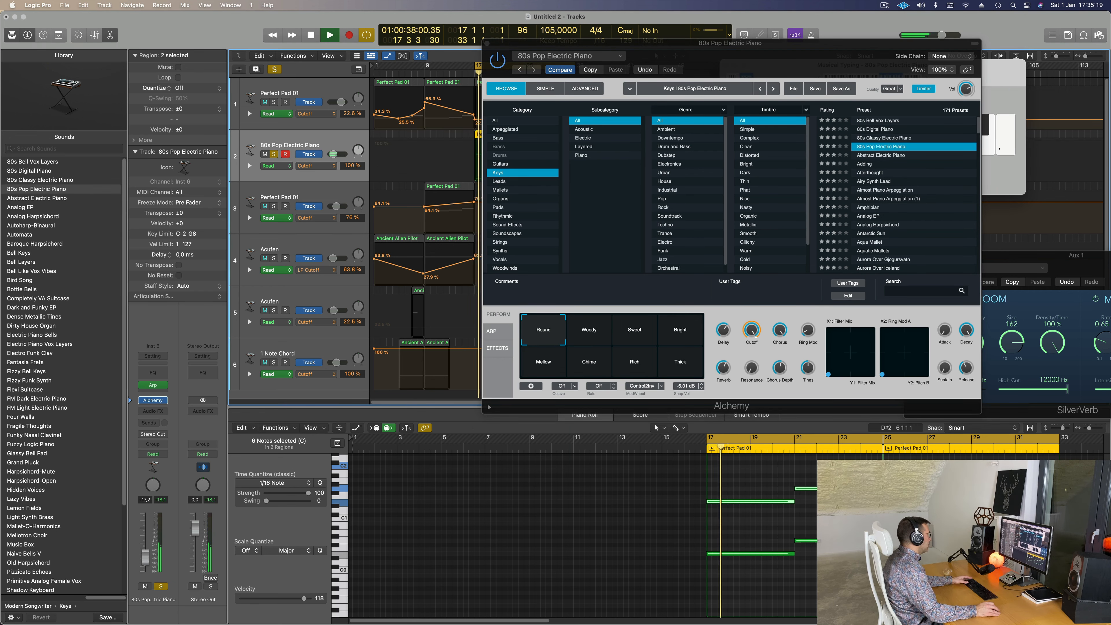
pyautogui.click(161, 587)
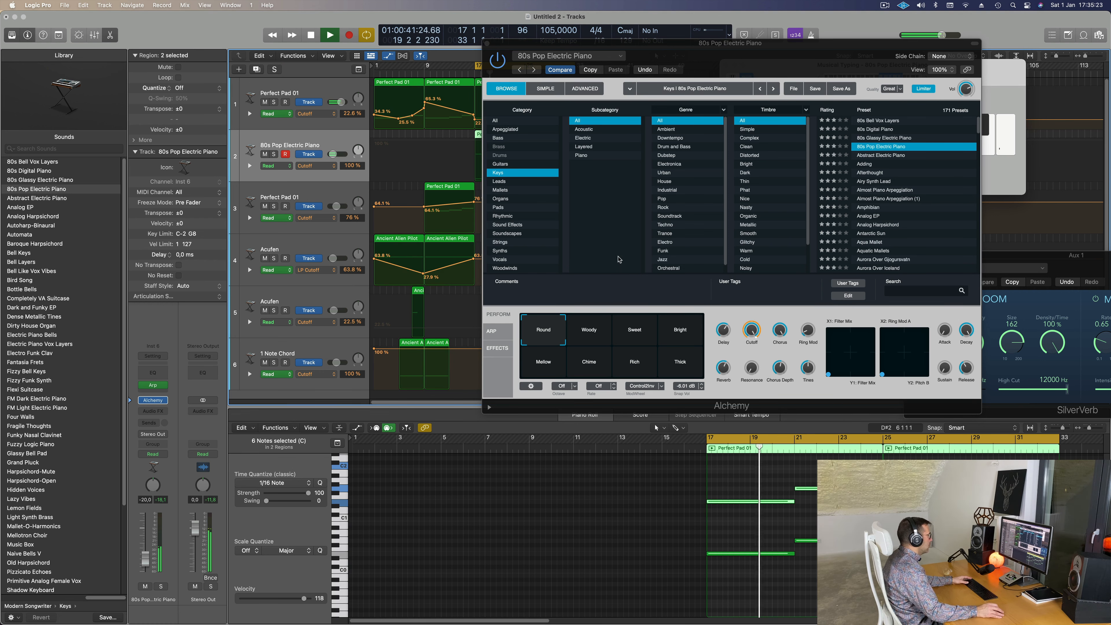
# Audition the electric piano preset's performance snapshots, including Woody, Bright, Thick and Mellow, and select Rich
pyautogui.click(589, 342)
pyautogui.moveTo(741, 46); pyautogui.dragTo(821, 18)
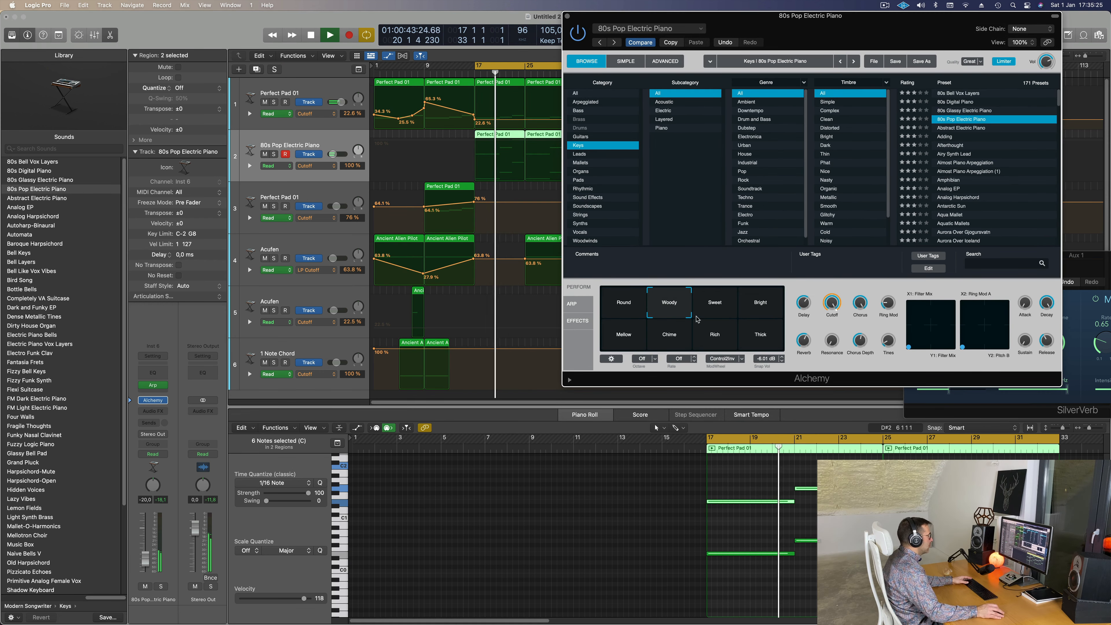
pyautogui.click(705, 316)
pyautogui.click(759, 304)
pyautogui.click(760, 335)
pyautogui.click(625, 339)
pyautogui.moveTo(664, 17); pyautogui.dragTo(525, 51)
pyautogui.click(529, 375)
pyautogui.click(564, 373)
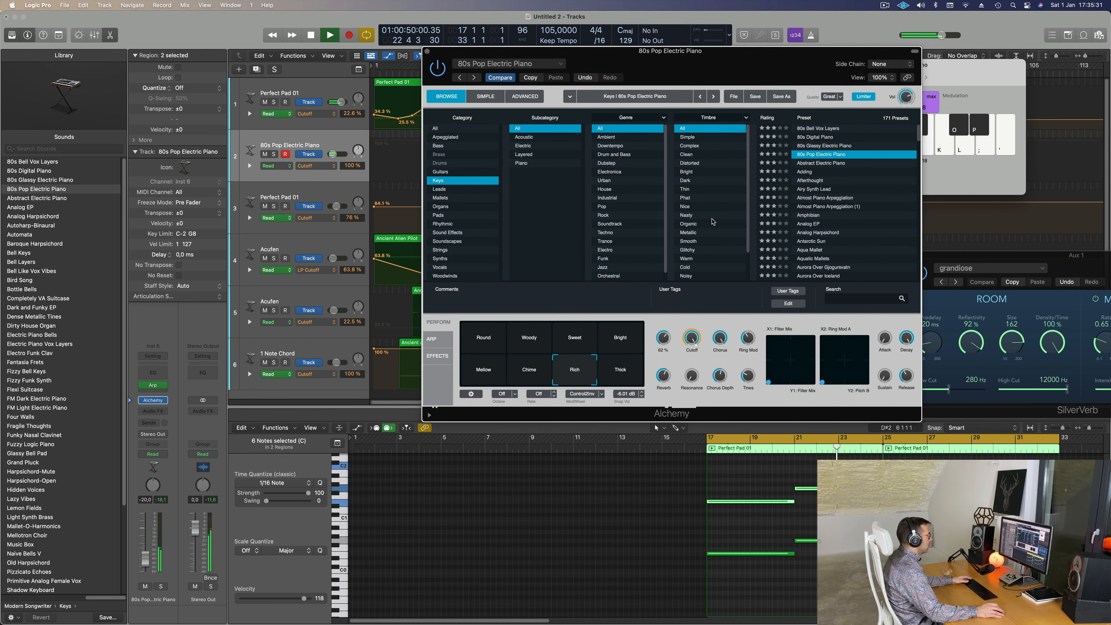
# Audition Abstract Electric Piano and Almost Piano Arpeggiation, load the Analog EP preset, and raise the track's volume to -14.6 dB
pyautogui.click(828, 164)
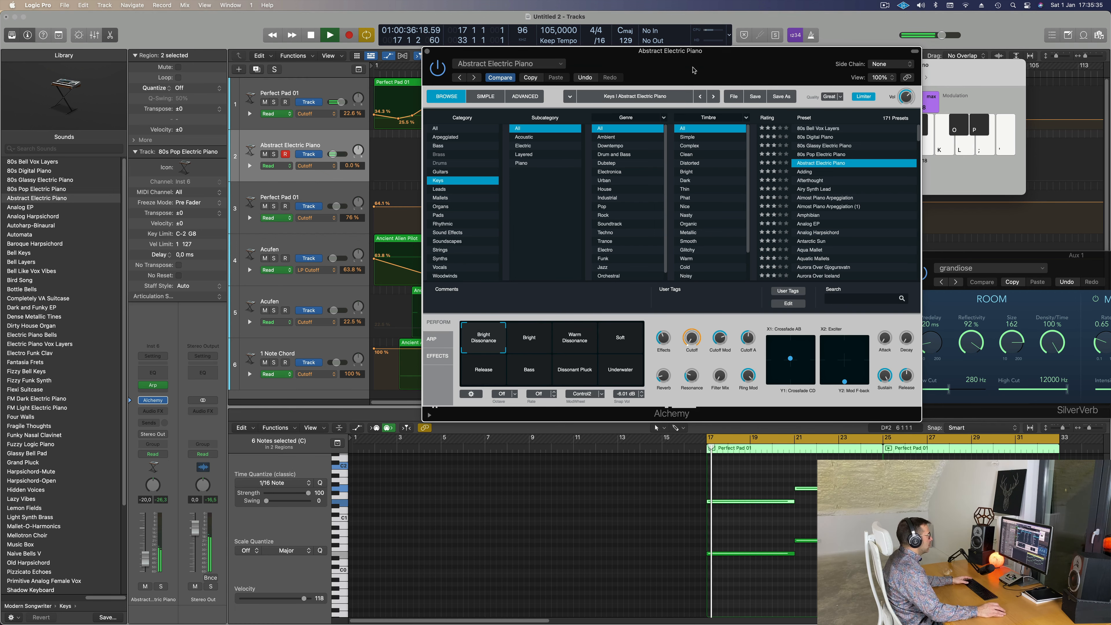
pyautogui.click(832, 225)
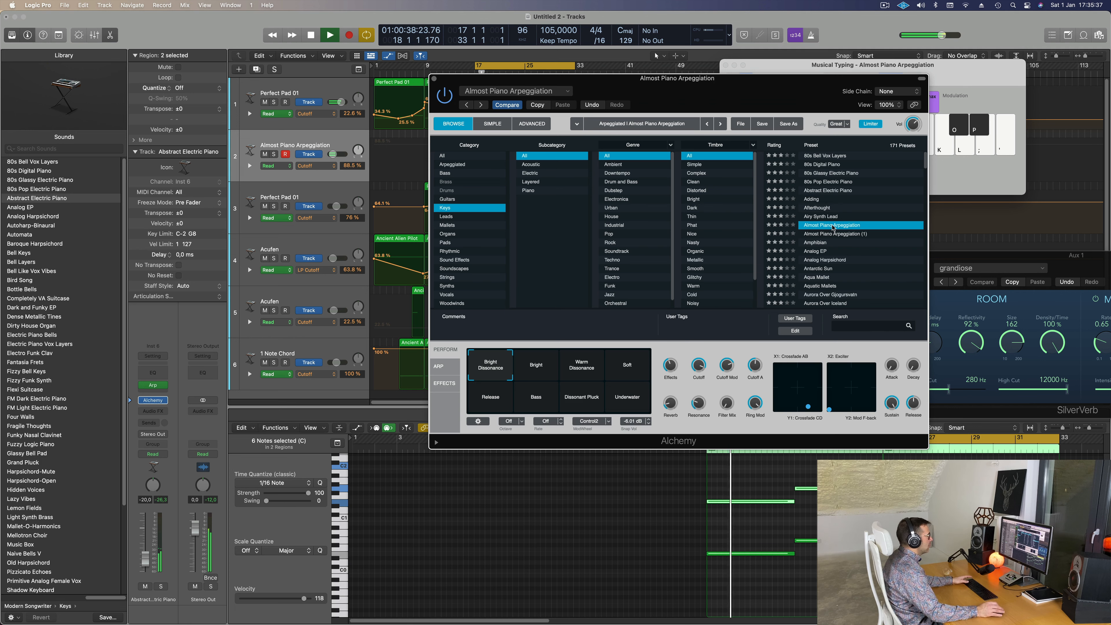
pyautogui.click(822, 251)
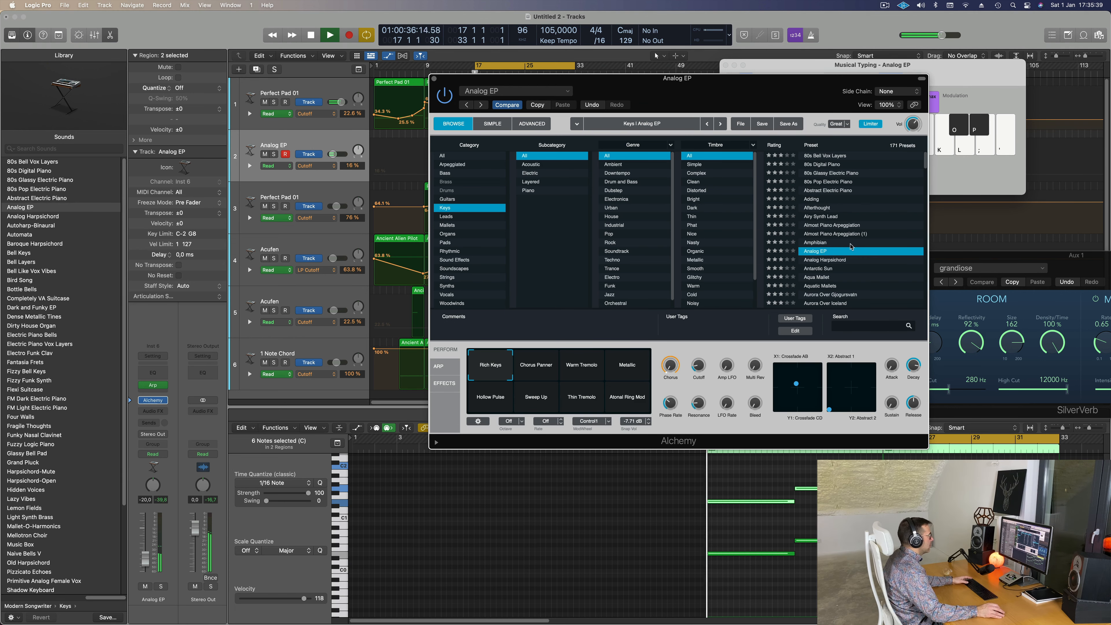
pyautogui.scroll(-1, 799, 246)
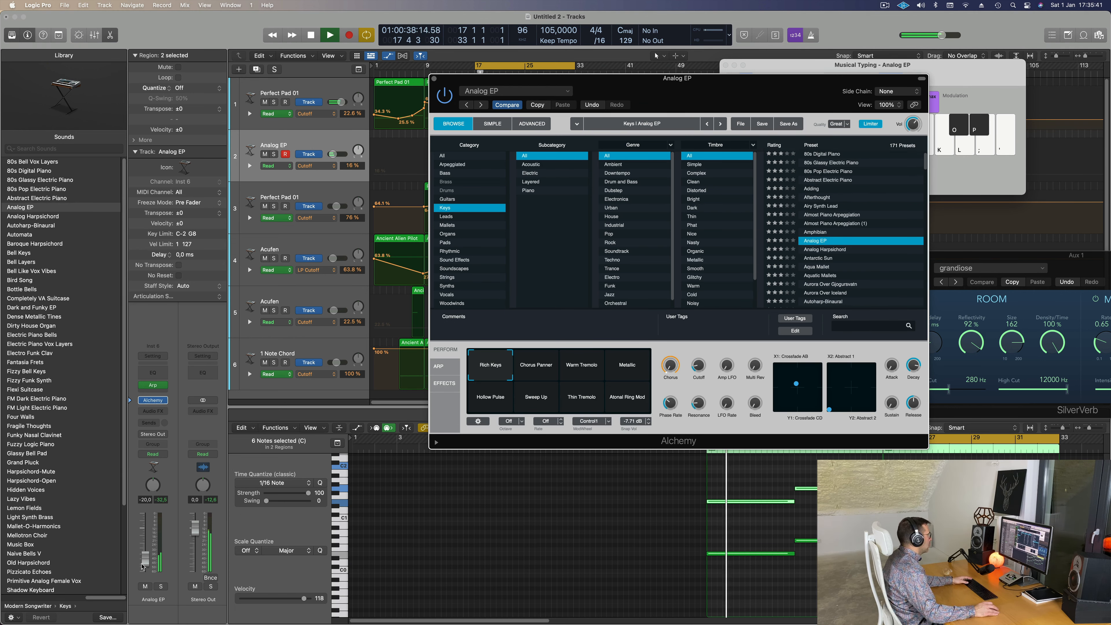
pyautogui.press('super+grave')
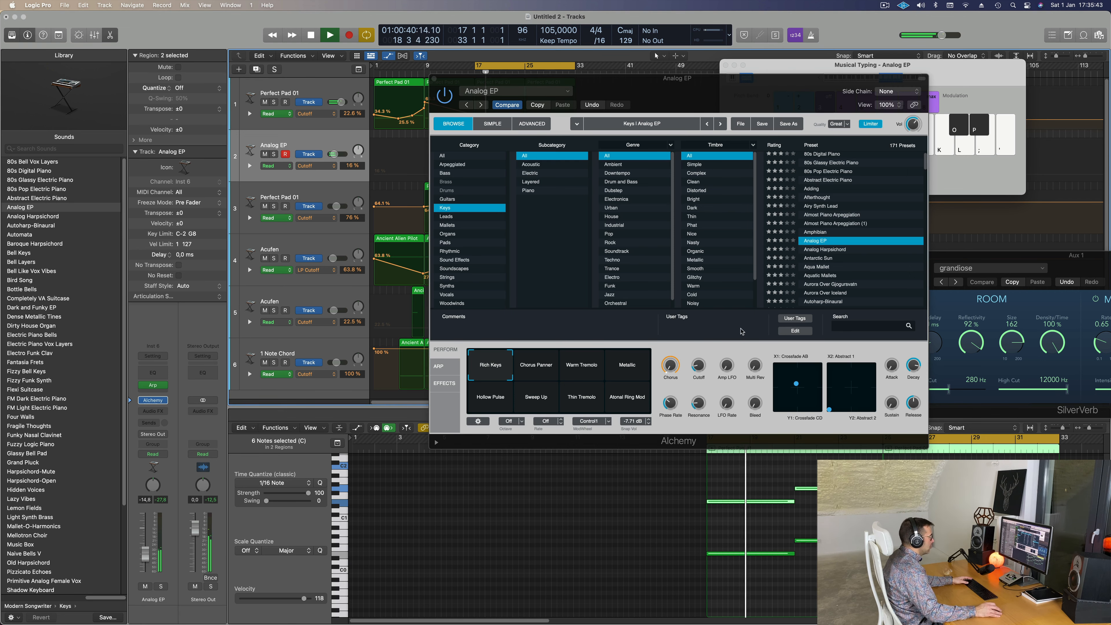
# Lower the Analog EP's Cutoff to 11% and switch to the Chorus Panner snapshot
pyautogui.moveTo(695, 371); pyautogui.dragTo(696, 389)
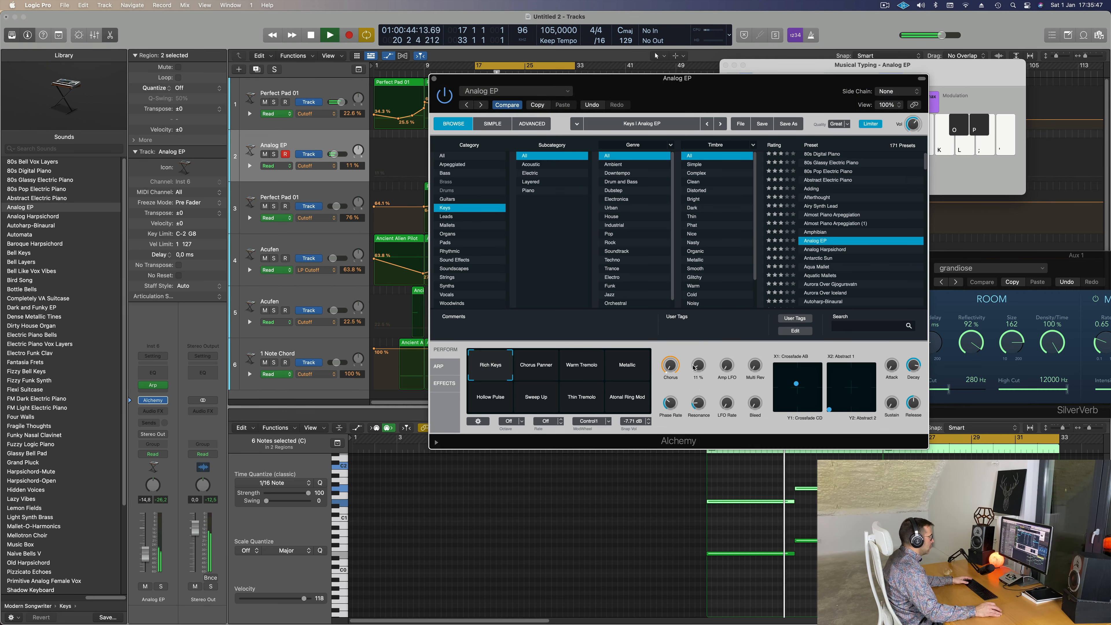
pyautogui.click(548, 365)
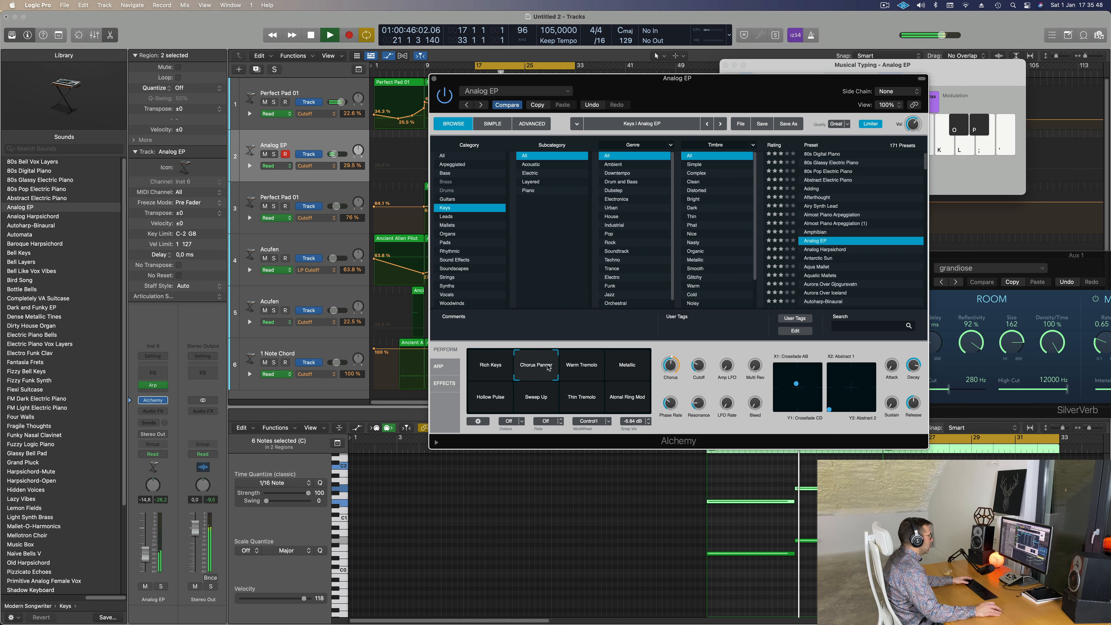
# Audition the Analog EP snapshots Warm Tremolo, Metallic, Hollow Pulse, Thin Tremolo and Atonal Ring Mod during playback
pyautogui.click(585, 368)
pyautogui.click(635, 372)
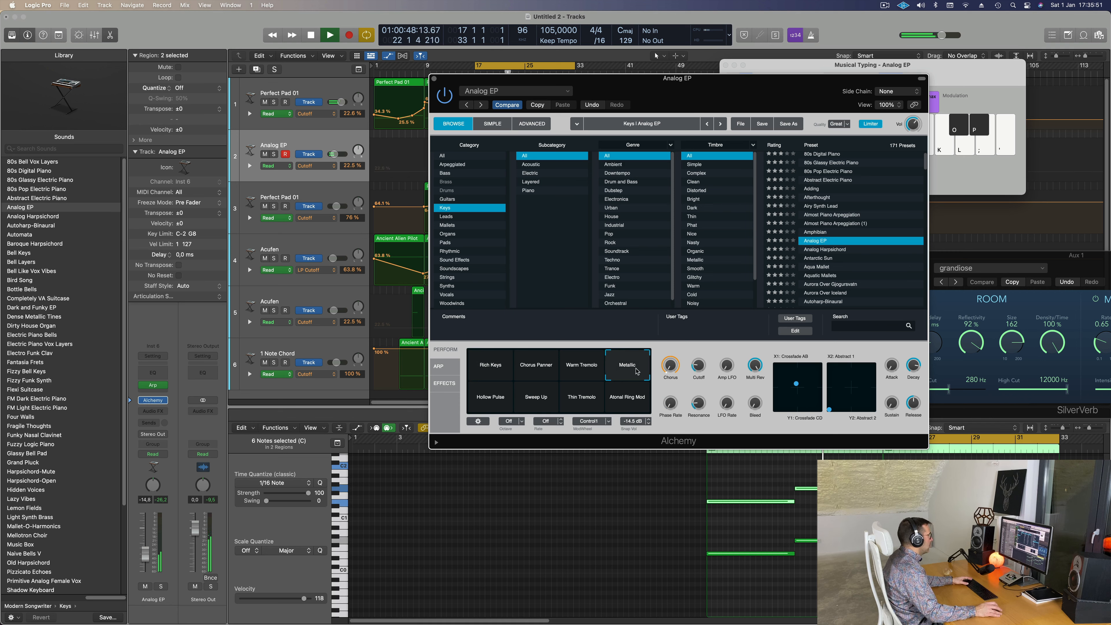
pyautogui.click(491, 402)
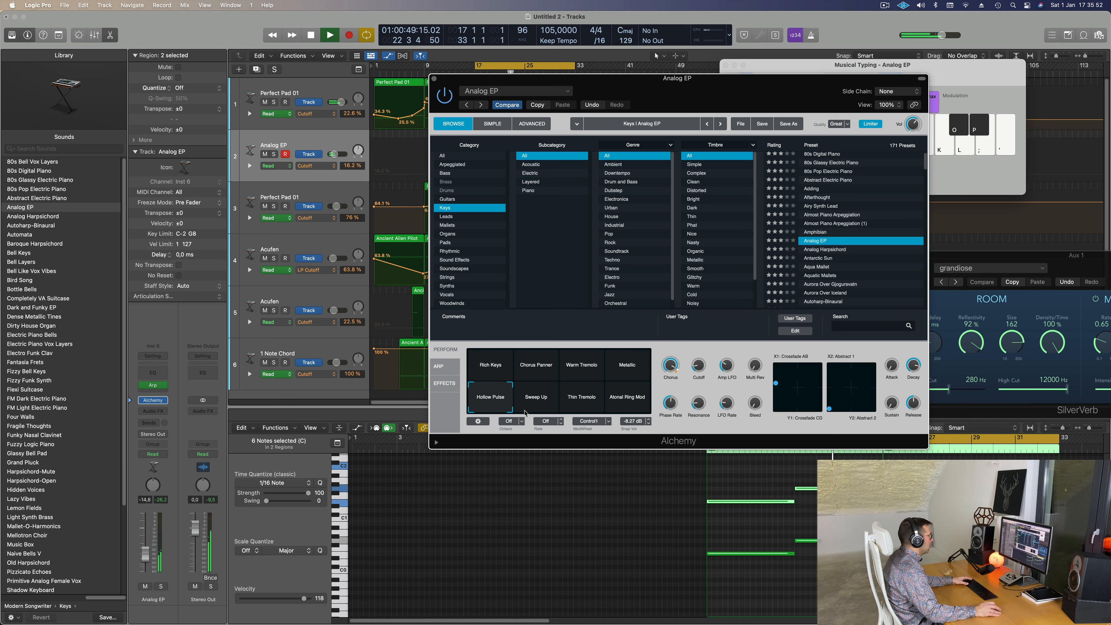
pyautogui.click(579, 406)
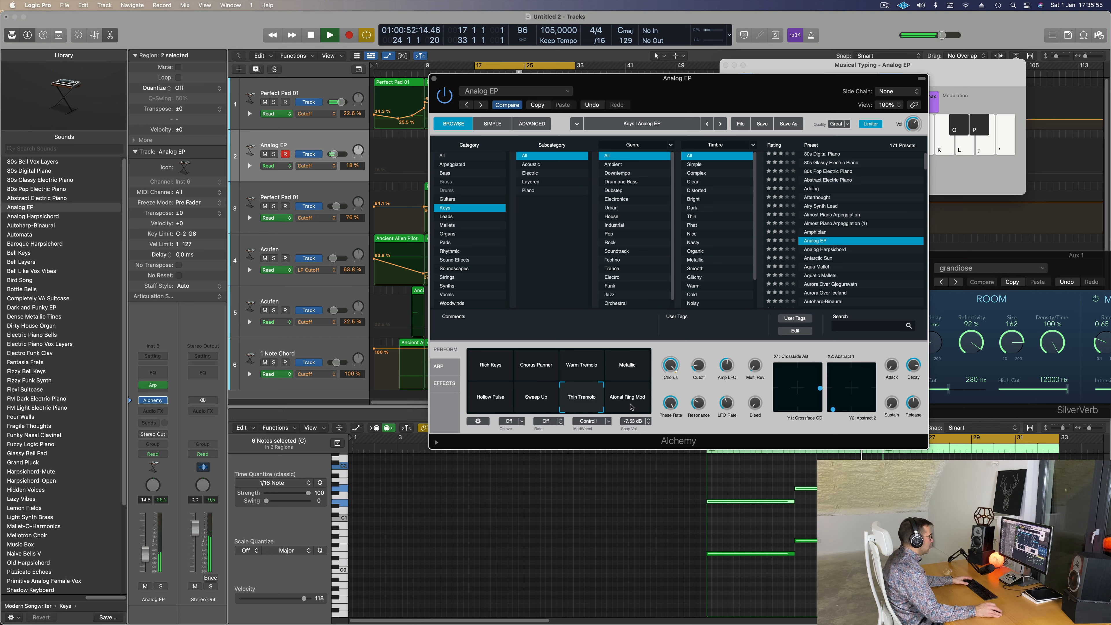
pyautogui.click(631, 406)
# Load the Aquatic Mallets preset and audition its Presence, Dark & Snappy, Wet Tones, Murky Shimmer, Wetter Tones and Water Modulations snapshots
pyautogui.scroll(-3, 827, 276)
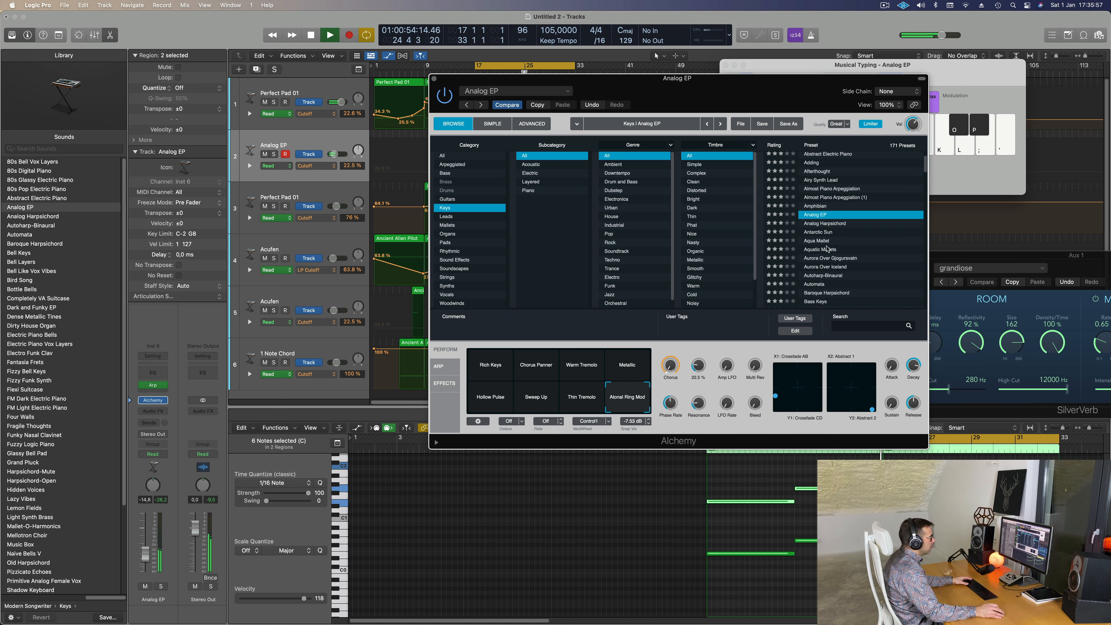
pyautogui.click(828, 249)
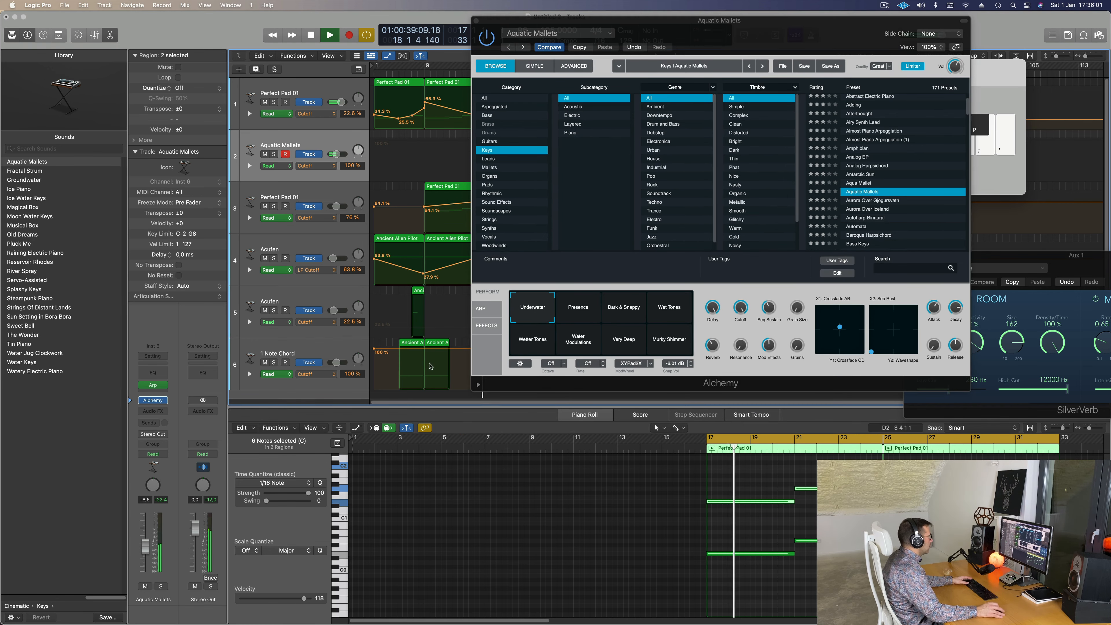
pyautogui.click(590, 311)
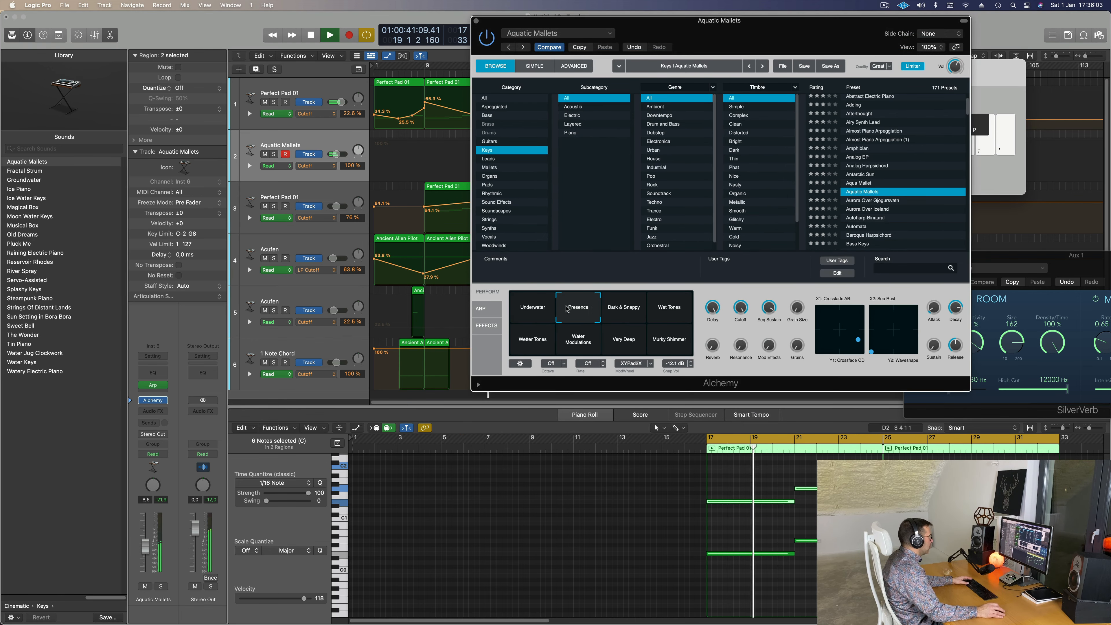
pyautogui.click(636, 312)
pyautogui.click(664, 315)
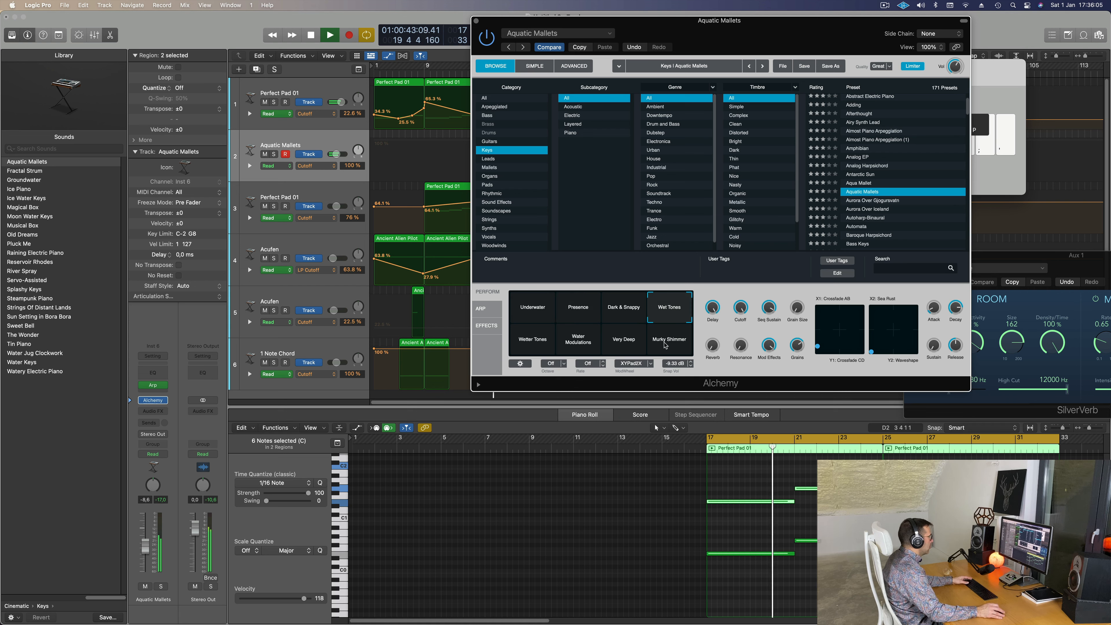
pyautogui.click(664, 348)
pyautogui.click(523, 347)
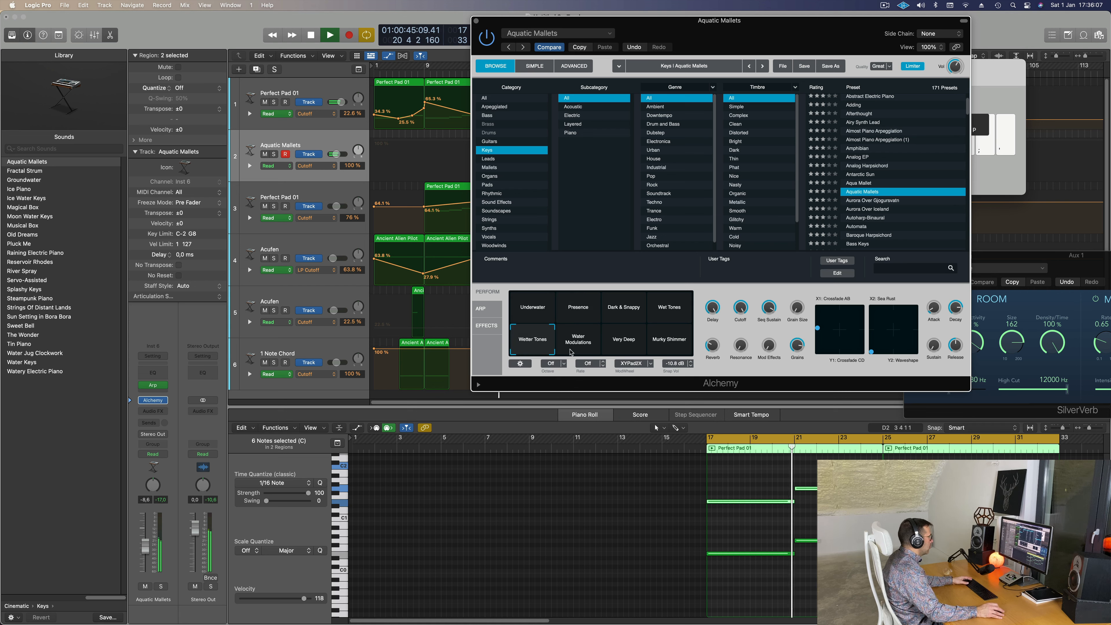
pyautogui.click(580, 349)
# Audition Aurora Over Gjogursvatn and Baroque Harpsichord, restarting playback and trying the harpsichord's Rich and Warm snapshots
pyautogui.click(881, 201)
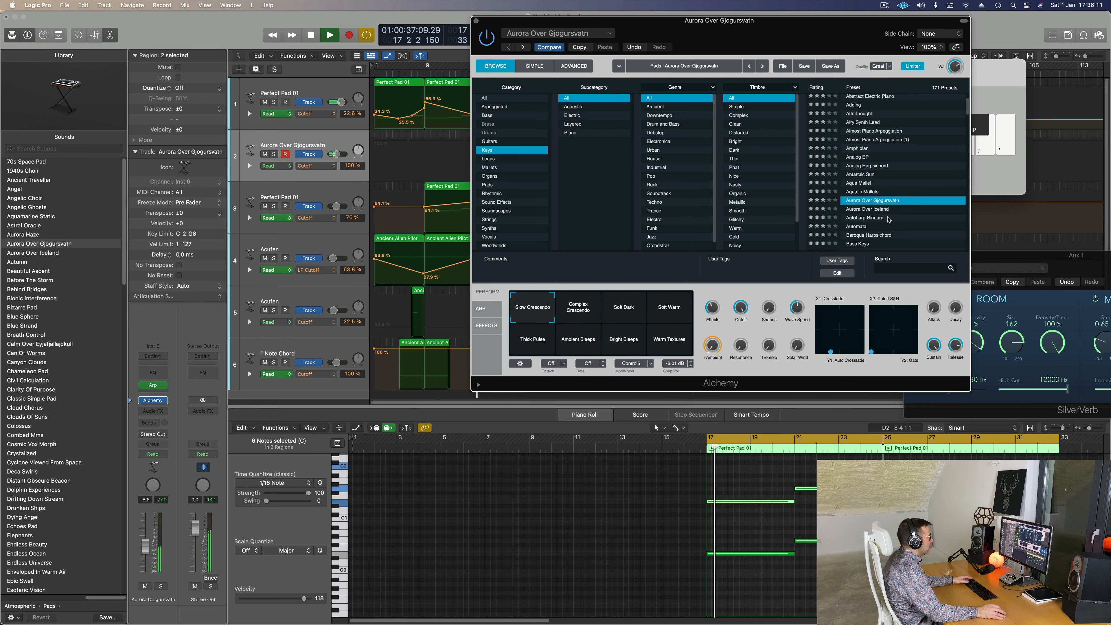
pyautogui.scroll(-2, 889, 220)
pyautogui.click(875, 216)
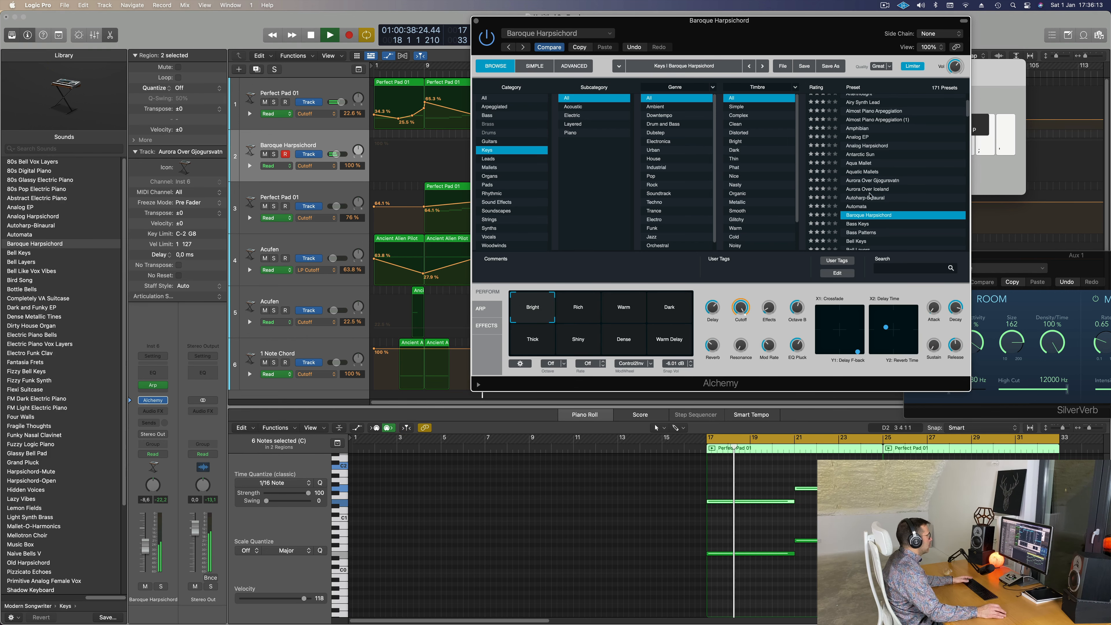
pyautogui.press('space')
pyautogui.press('space')
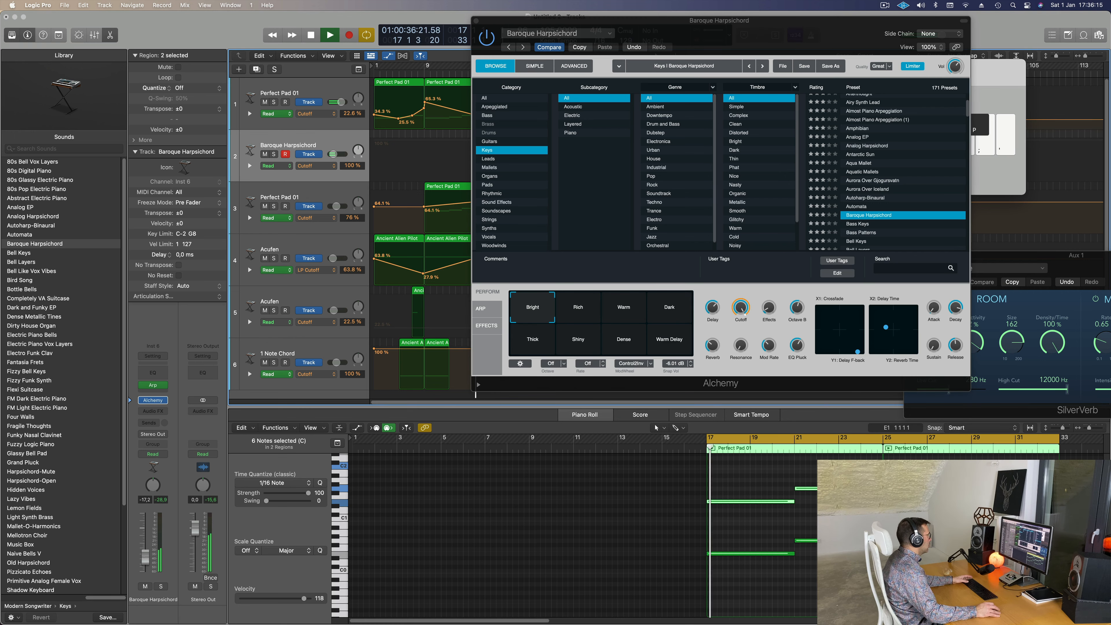
pyautogui.click(580, 312)
pyautogui.click(624, 309)
# Load the Bass Keys preset, check the track soloed with its volume at -9.0 dB, and switch to the Lush Organ snapshot
pyautogui.scroll(-1, 861, 217)
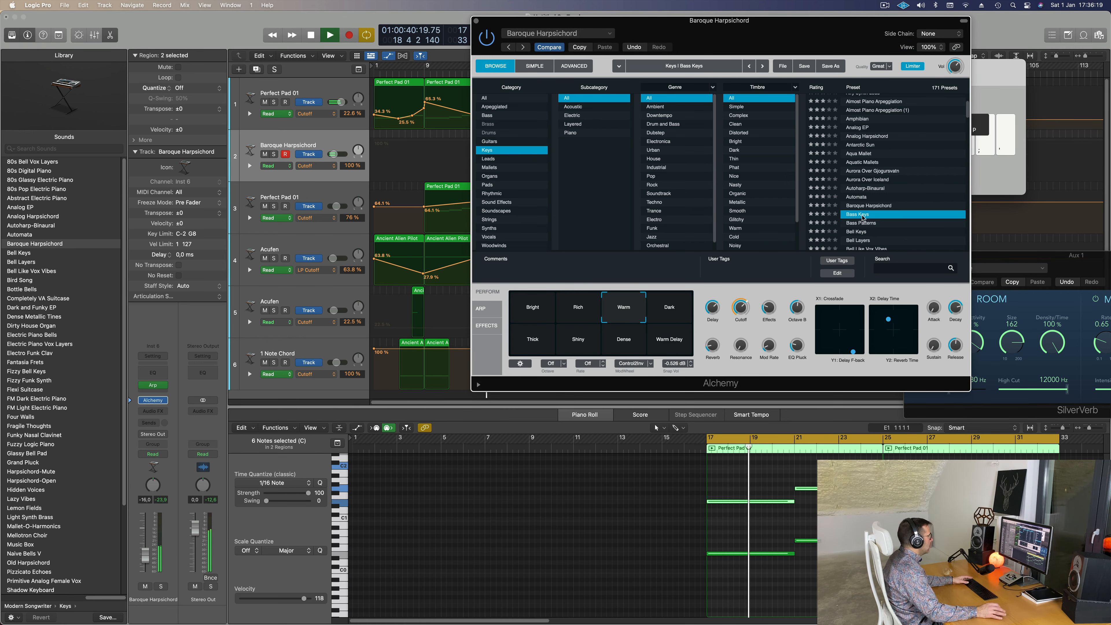
pyautogui.click(858, 215)
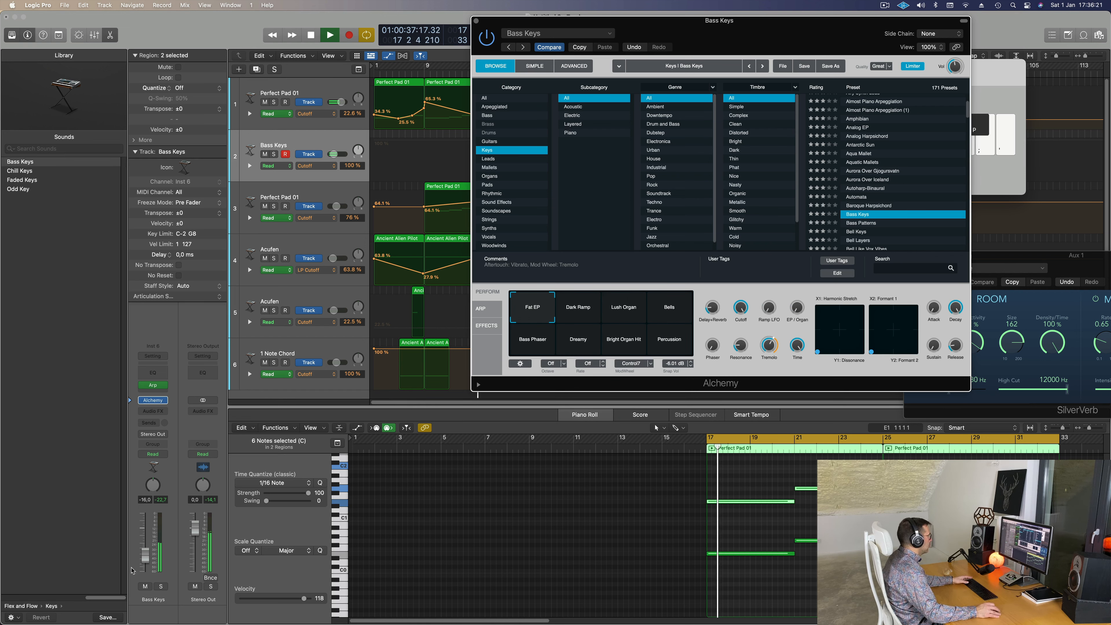
pyautogui.click(162, 586)
pyautogui.click(161, 585)
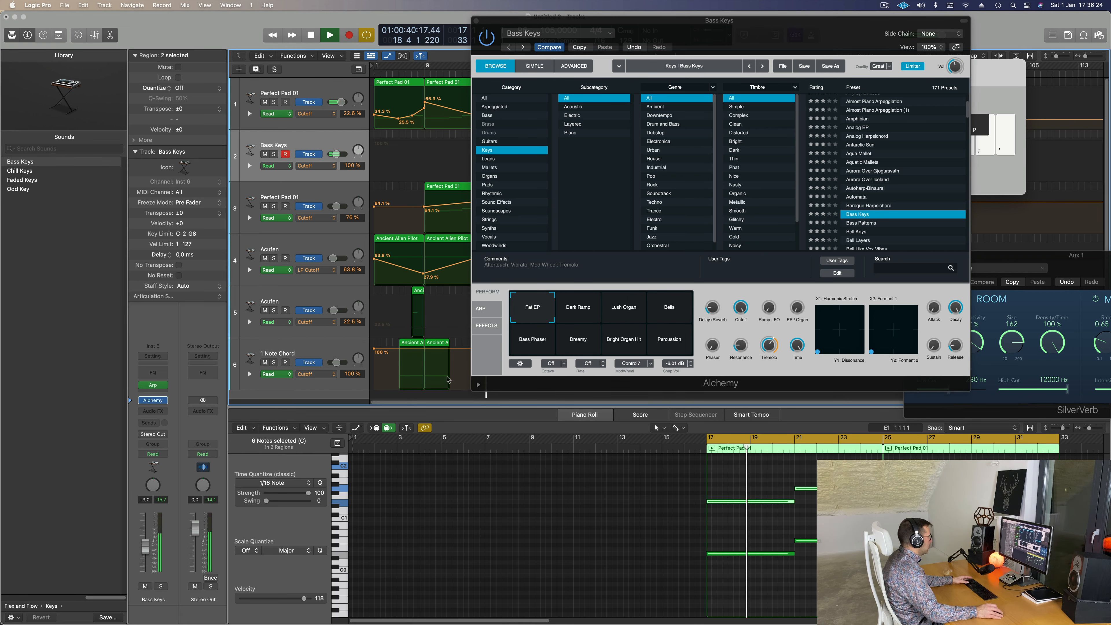
pyautogui.click(632, 309)
# Load the Bass Patterns preset and transpose all notes in the track's two regions from bar 17 up two octaves
pyautogui.click(870, 223)
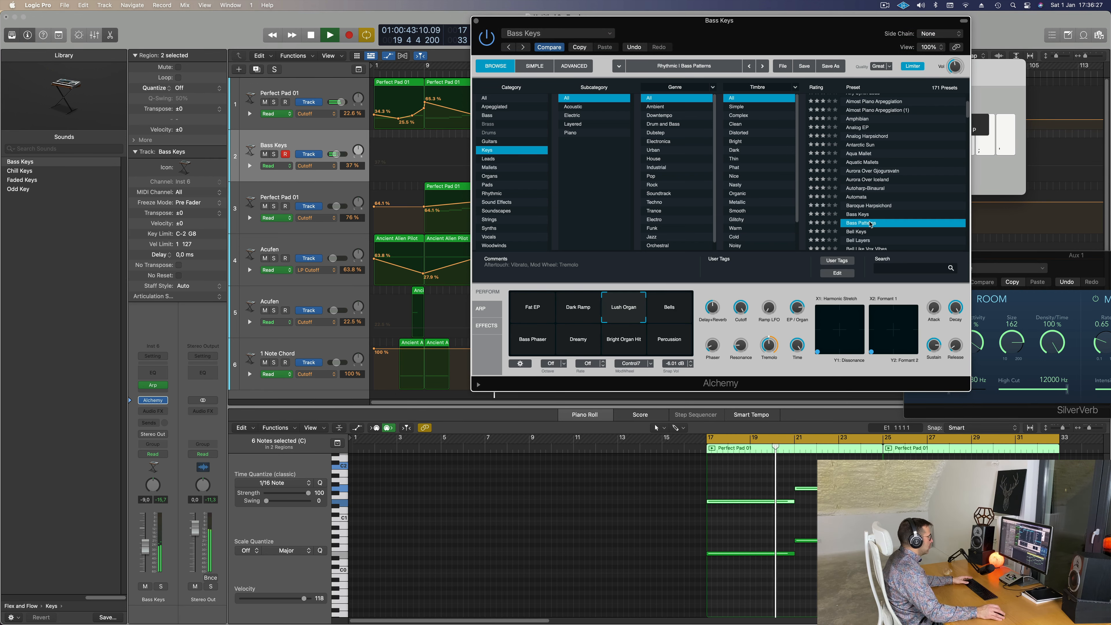
pyautogui.click(685, 524)
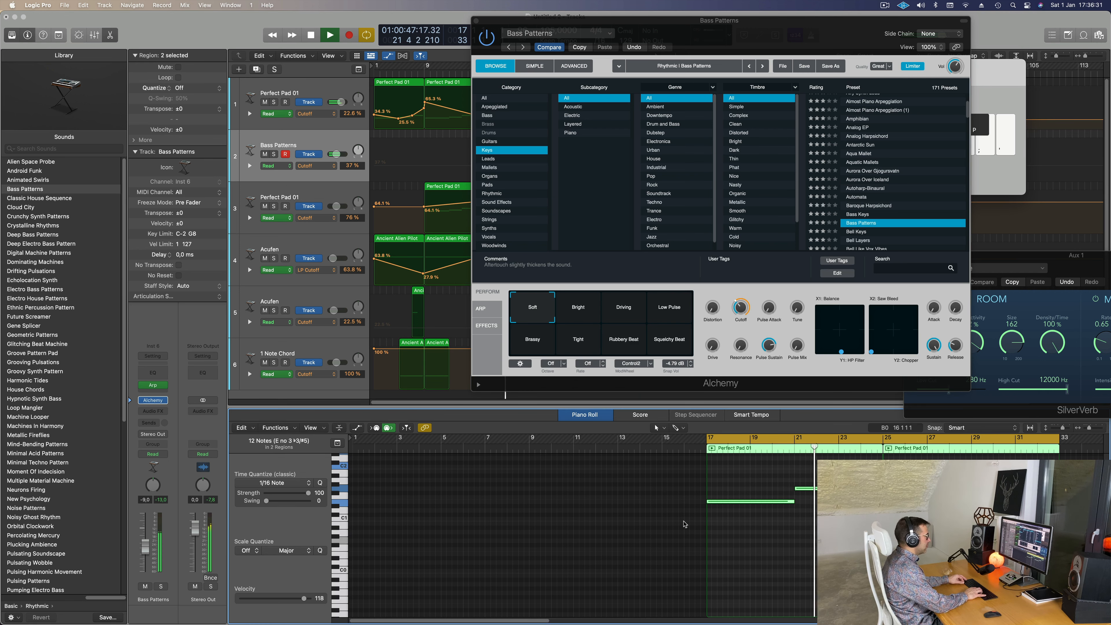
pyautogui.hotkey('alt', 'shift', 'Up')
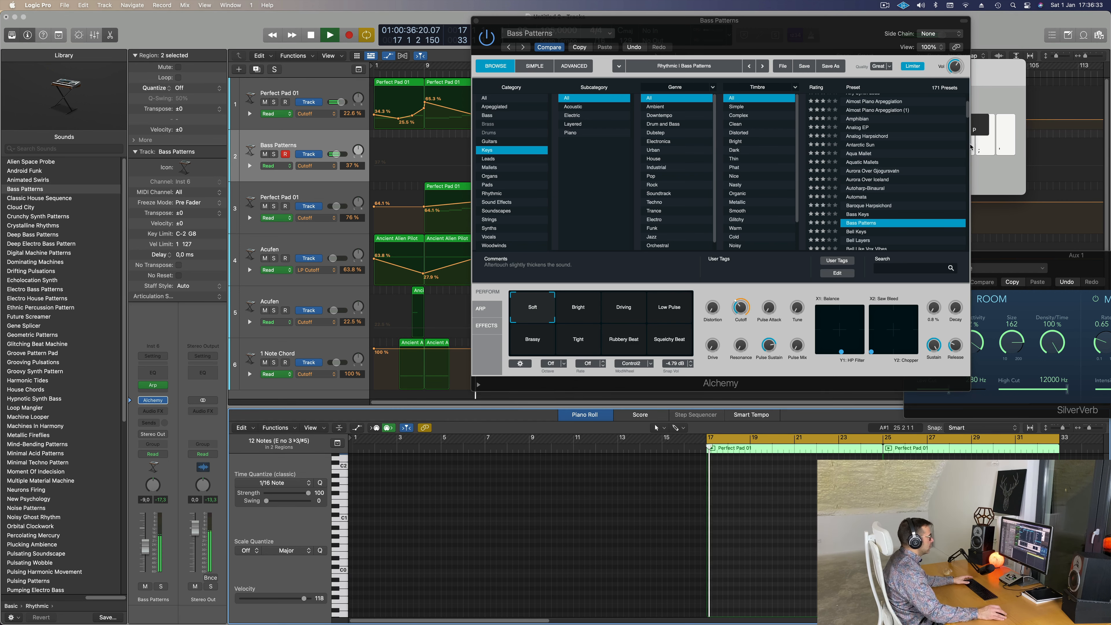
# Reposition the Alchemy window to uncover the tracks and load the Bell Keys preset
pyautogui.moveTo(818, 34); pyautogui.dragTo(934, 128)
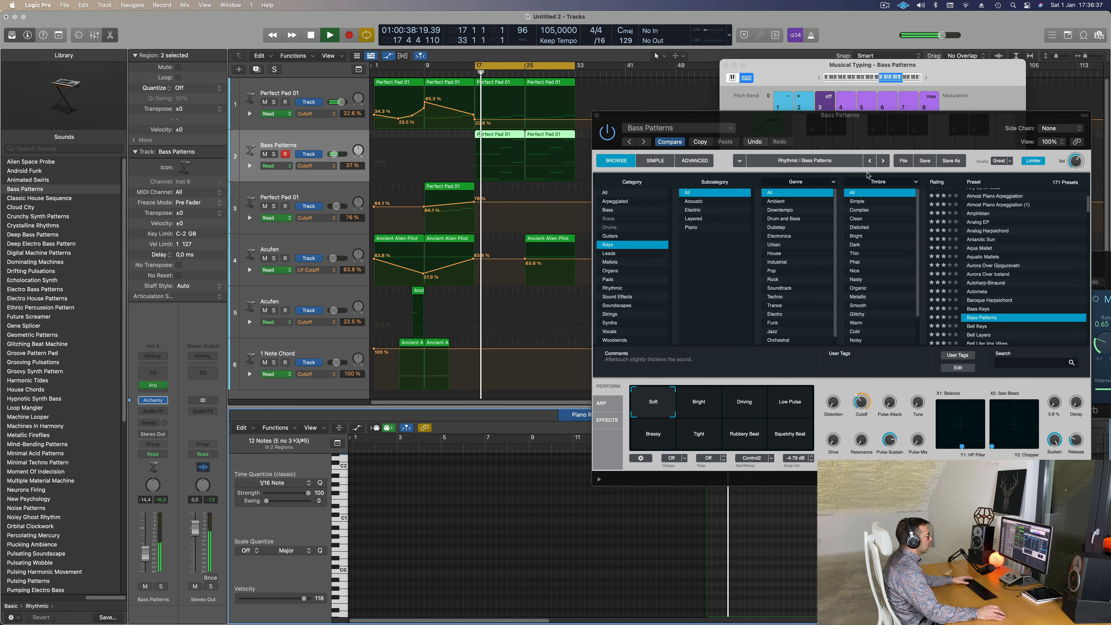
pyautogui.moveTo(892, 126); pyautogui.dragTo(677, 99)
pyautogui.scroll(-5, 765, 265)
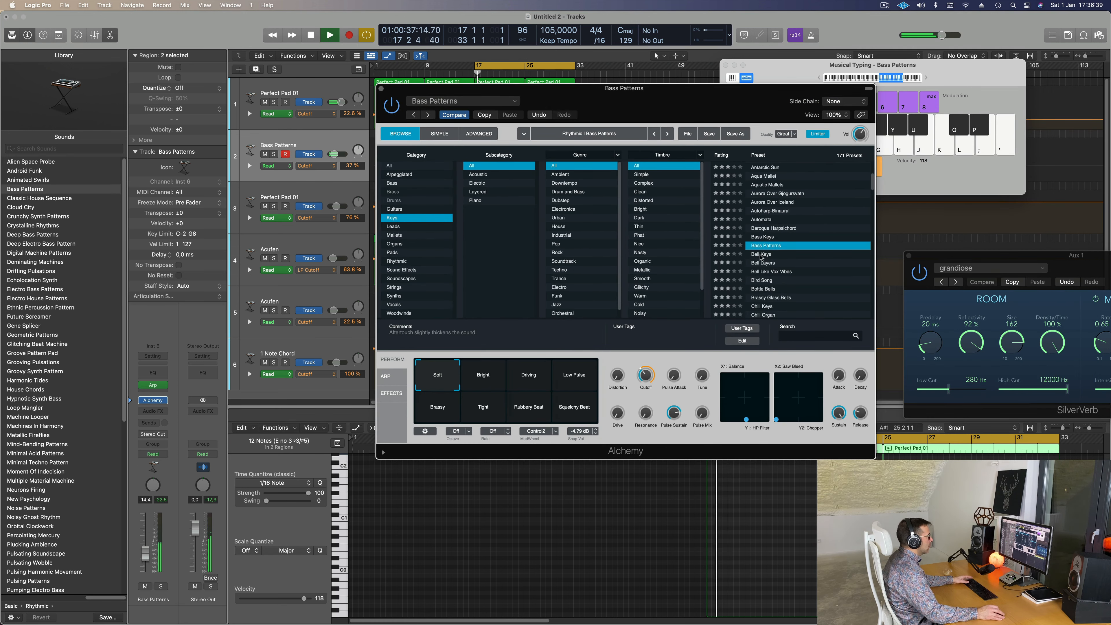
pyautogui.click(761, 255)
pyautogui.moveTo(688, 96); pyautogui.dragTo(781, 55)
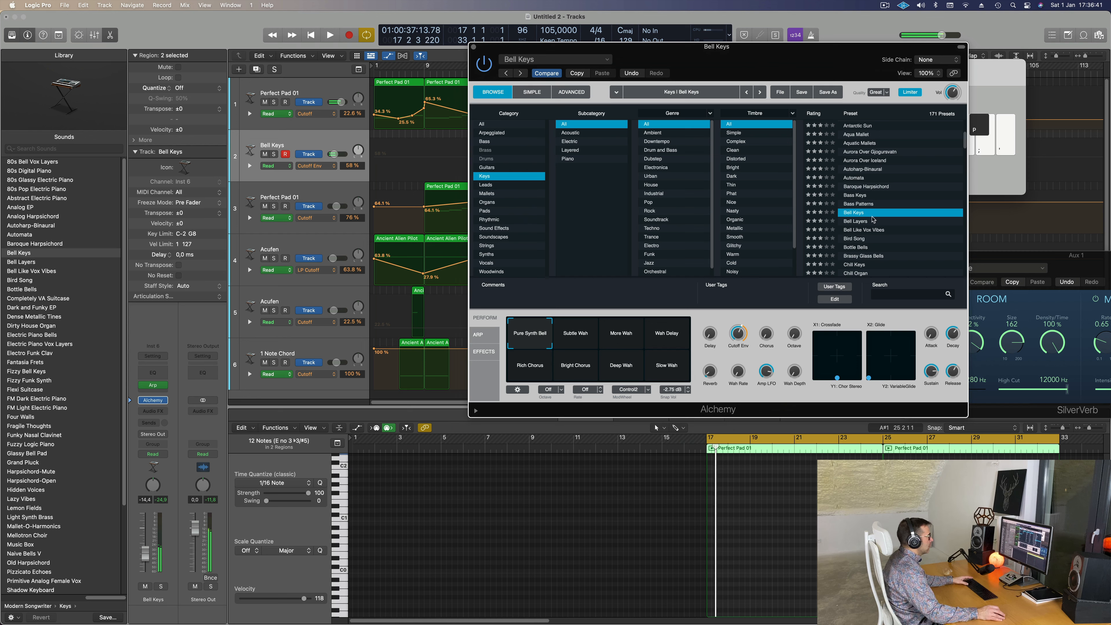
# Load the Bird Song preset and lower the track's volume to -21.0 dB
pyautogui.click(859, 240)
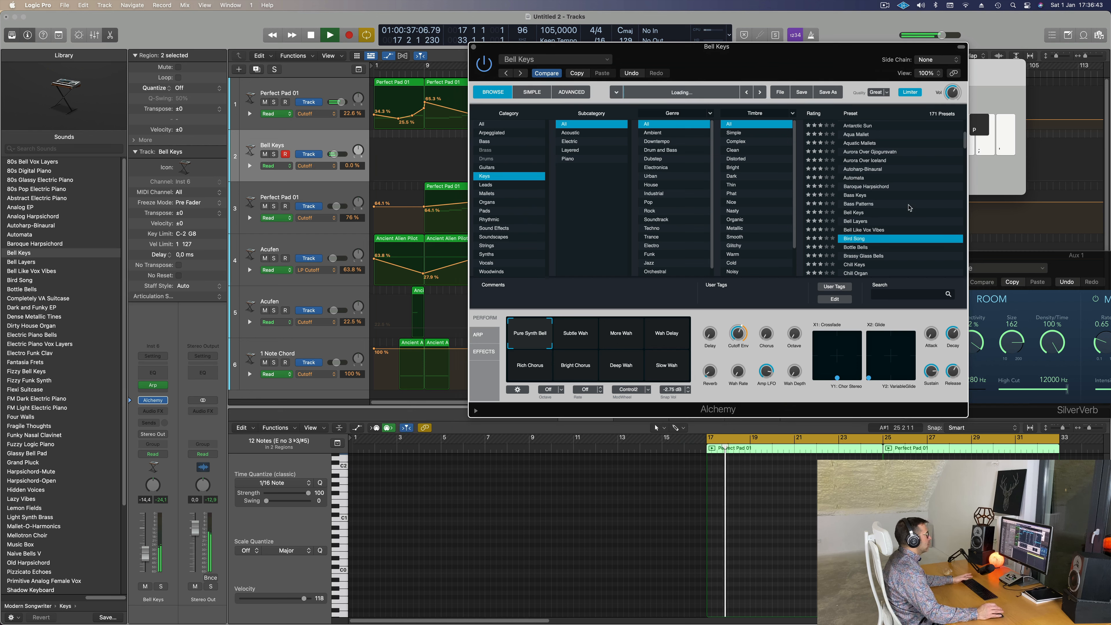
pyautogui.scroll(-4, 896, 217)
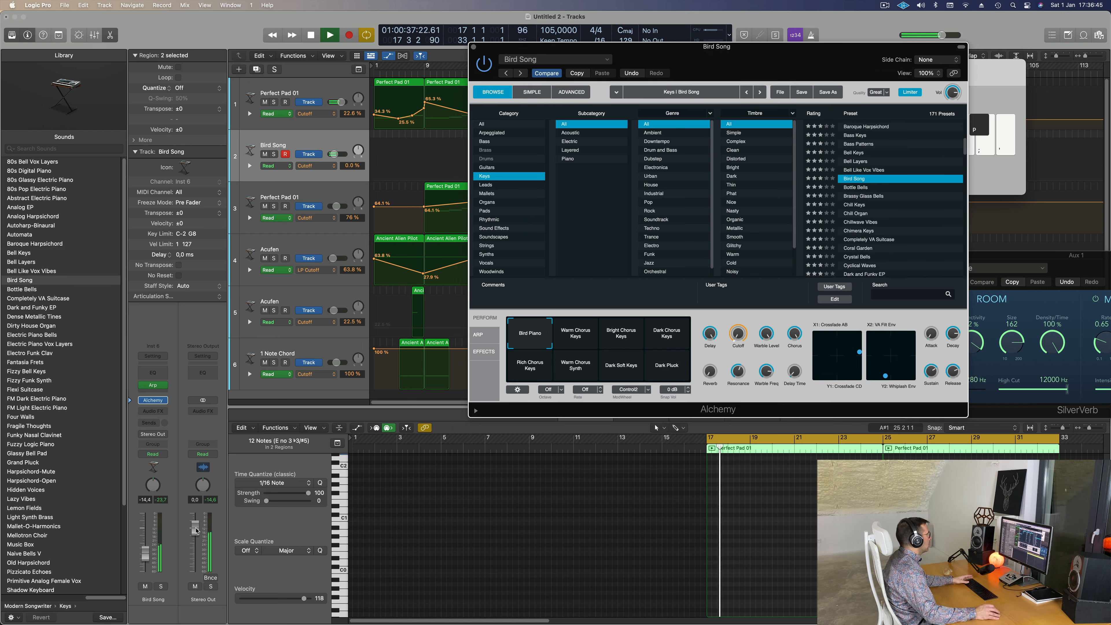
pyautogui.moveTo(145, 560); pyautogui.dragTo(145, 568)
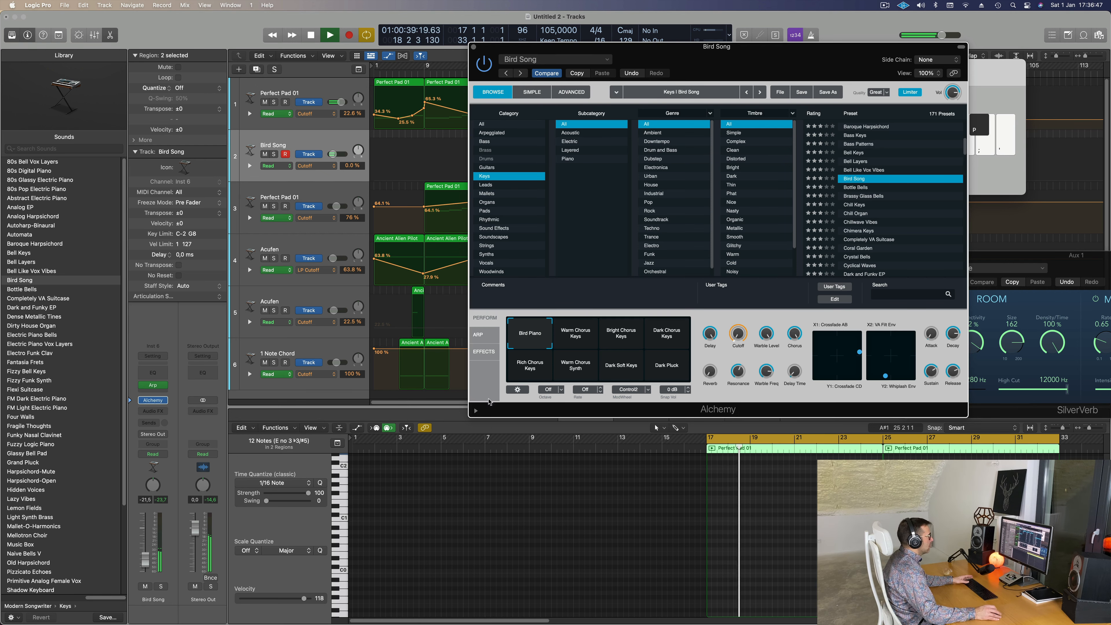
# Return to the start of the Keys presets, audition 80s Bell Vox Layers and 80s Glassy Electric Piano, and load Abstract Electric Piano
pyautogui.scroll(10, 879, 229)
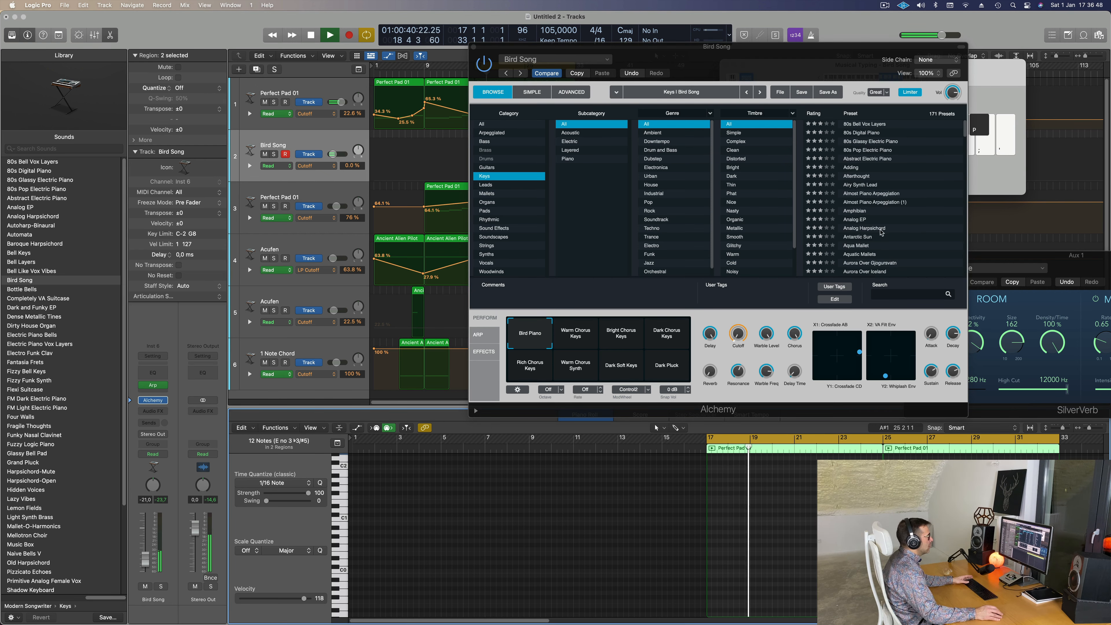
pyautogui.click(859, 126)
pyautogui.press('space')
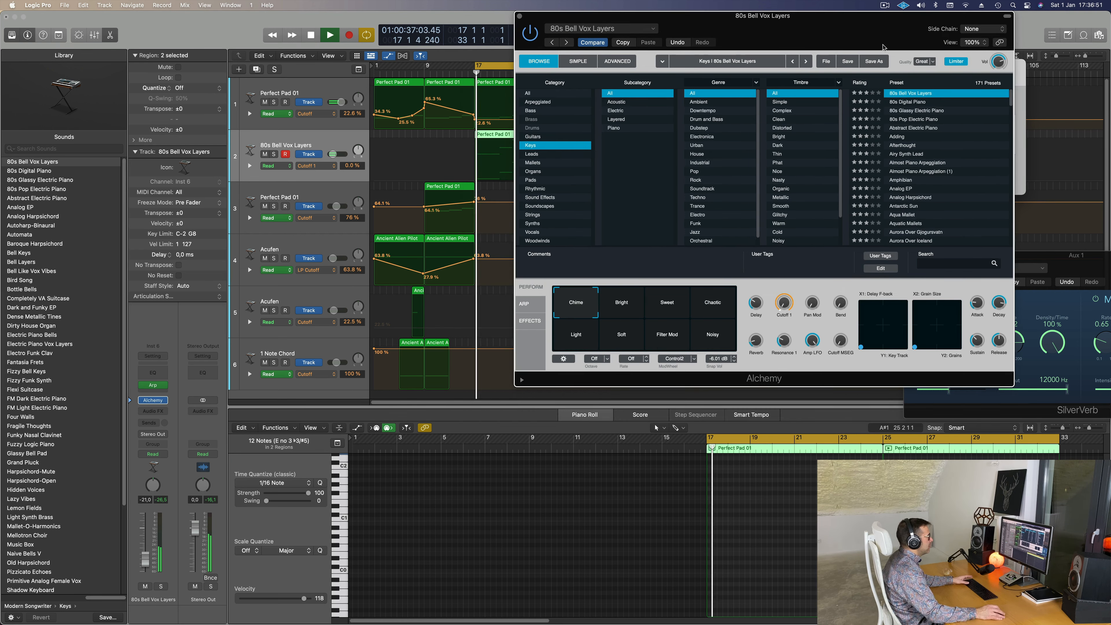
pyautogui.click(928, 111)
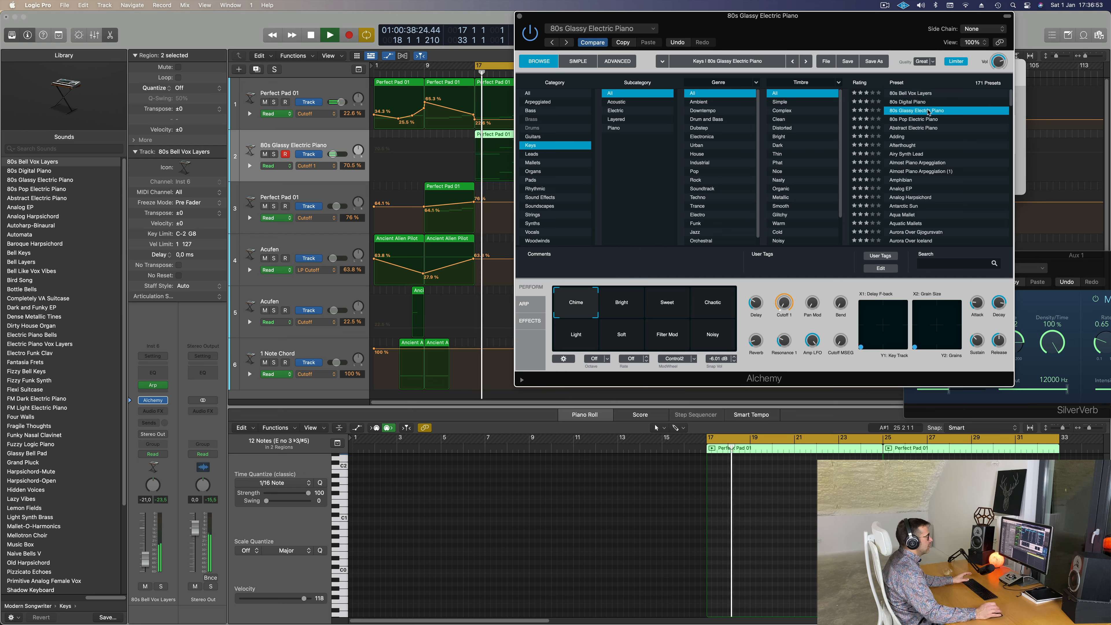
pyautogui.click(916, 129)
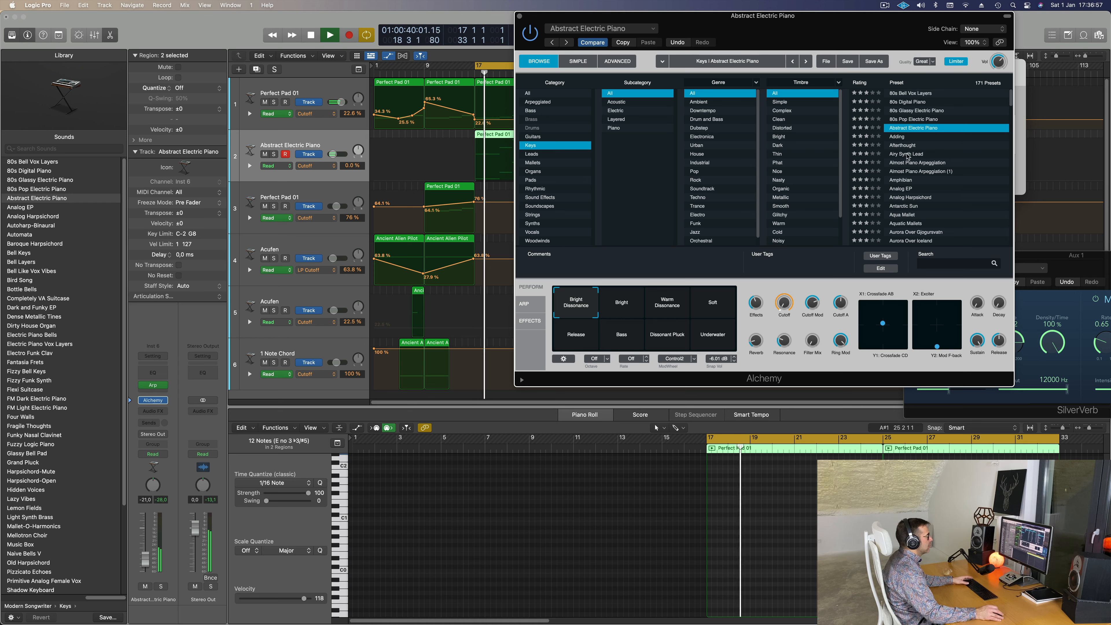
# Audition the Abstract Electric Piano snapshots Bright, Warm Dissonance, Soft, Underwater and Release
pyautogui.click(610, 307)
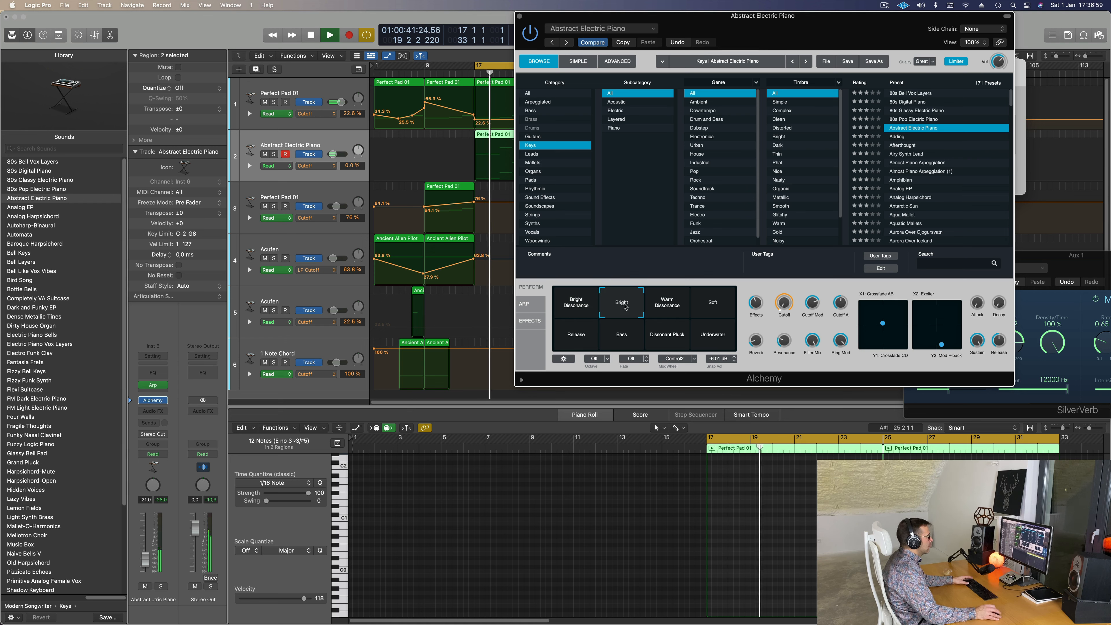
pyautogui.click(666, 307)
pyautogui.click(714, 308)
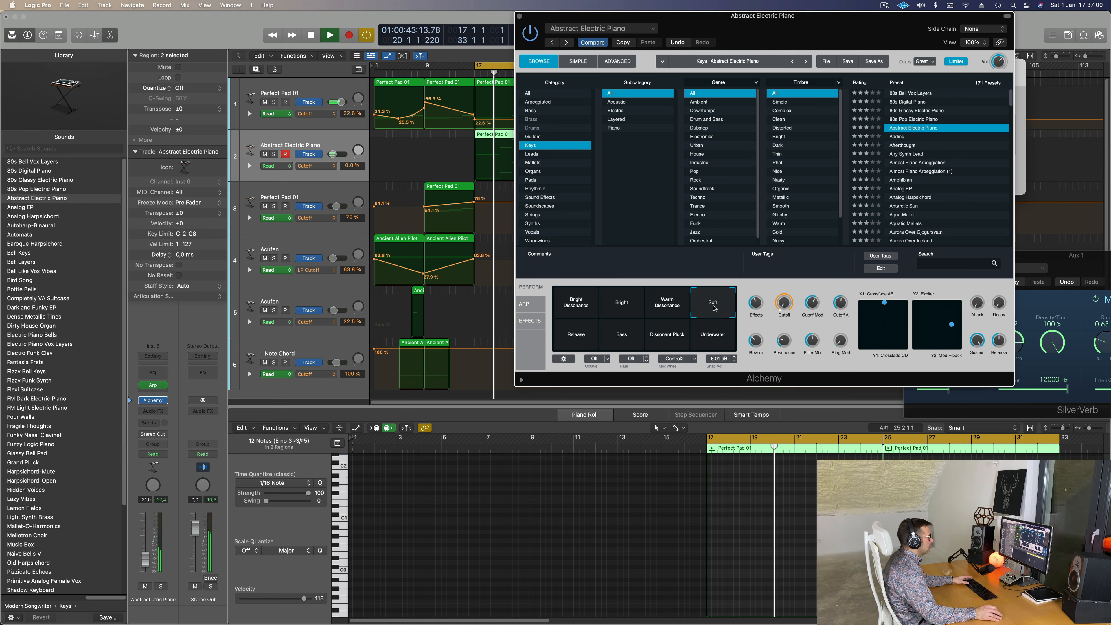
pyautogui.click(713, 334)
pyautogui.click(576, 335)
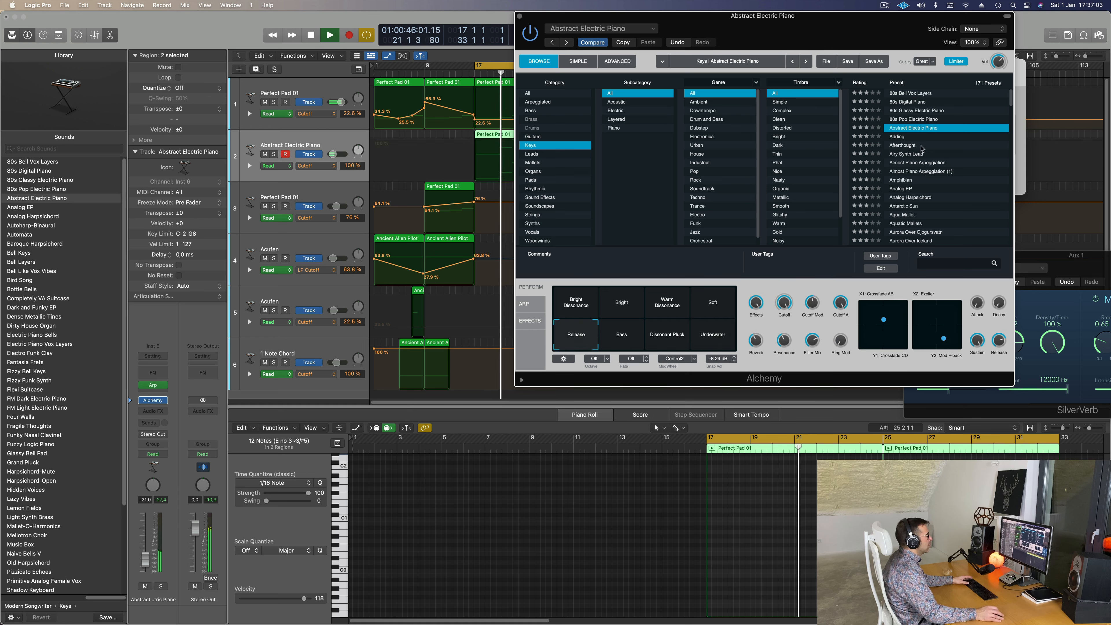
# Audition Airy Synth Lead, Almost Piano Arpeggiation, Analog EP, Aqua Mallet and Aurora Over Iceland, and load the Automata preset
pyautogui.click(913, 154)
pyautogui.click(923, 163)
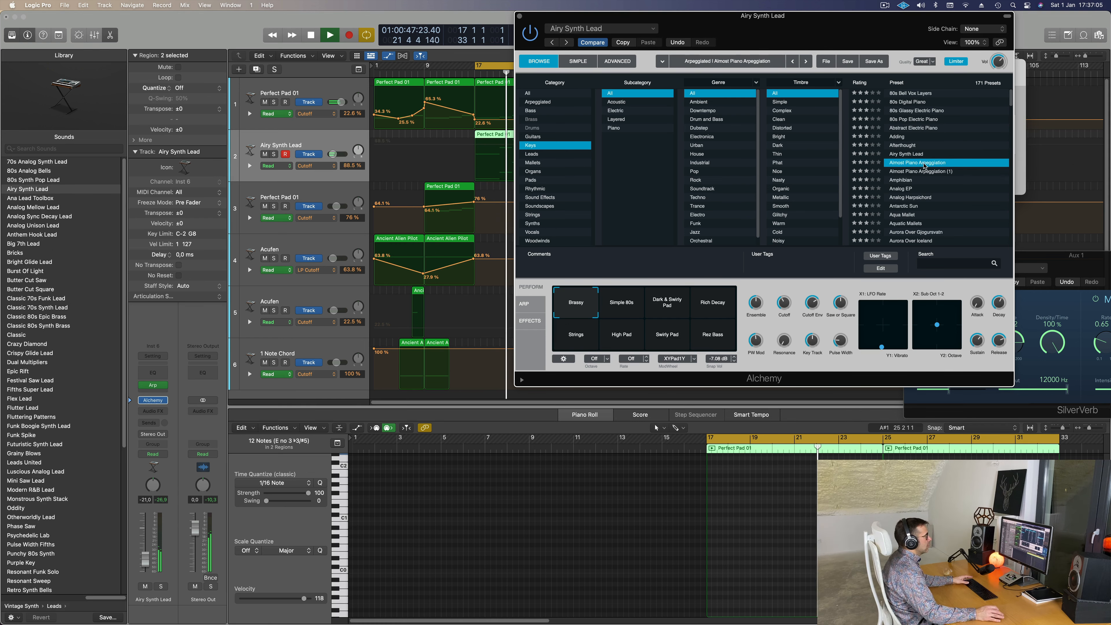
pyautogui.click(902, 189)
pyautogui.scroll(-2, 961, 182)
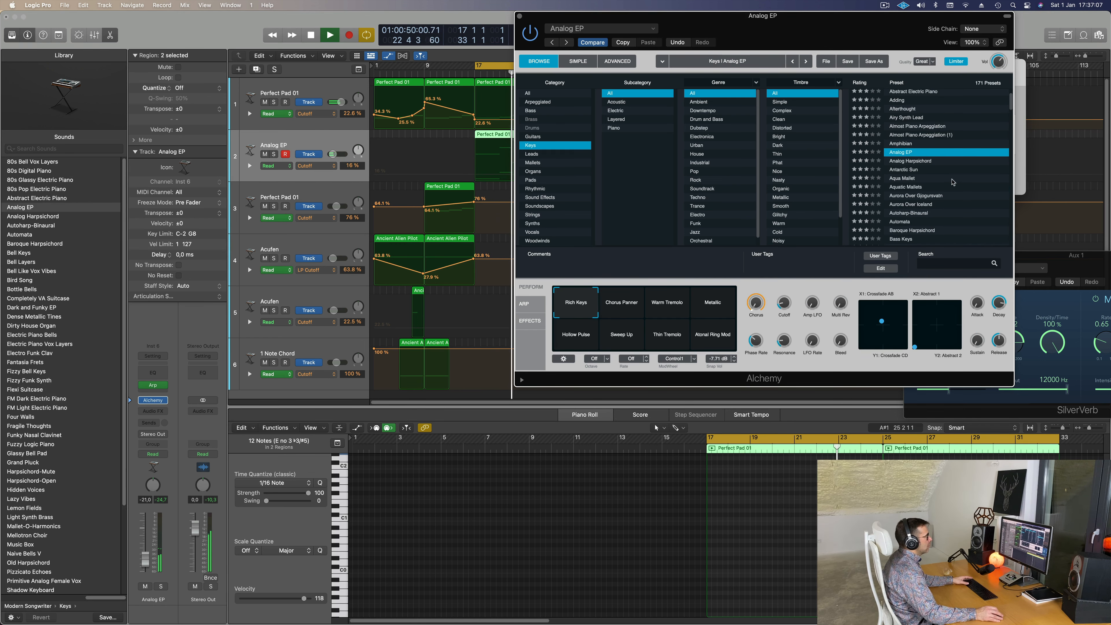
pyautogui.click(901, 179)
pyautogui.scroll(-2, 901, 173)
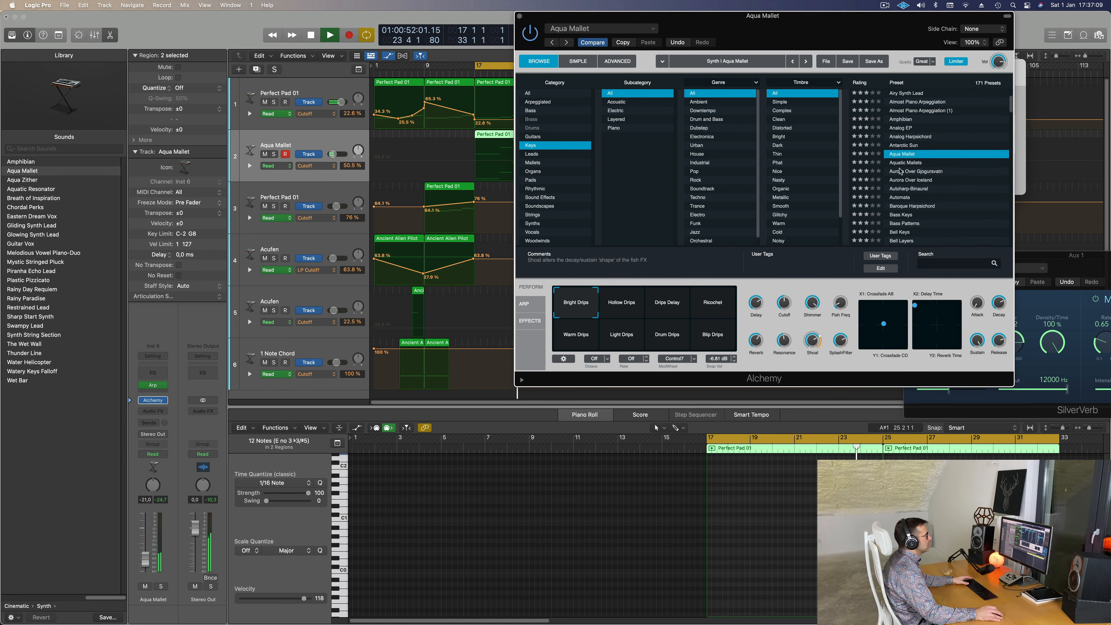
pyautogui.click(905, 180)
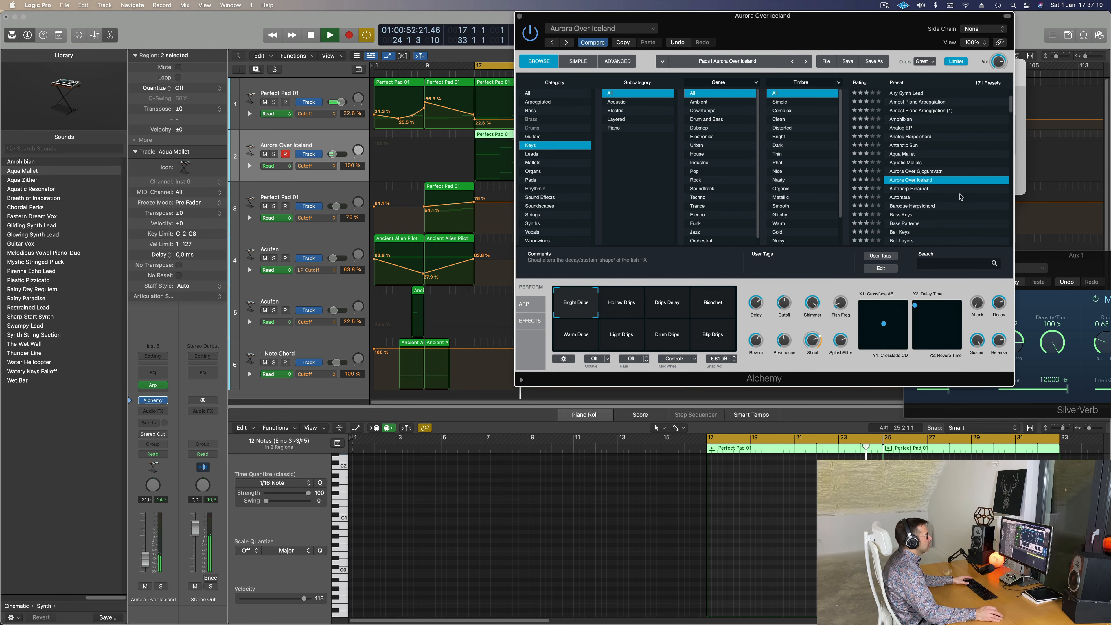
pyautogui.click(907, 200)
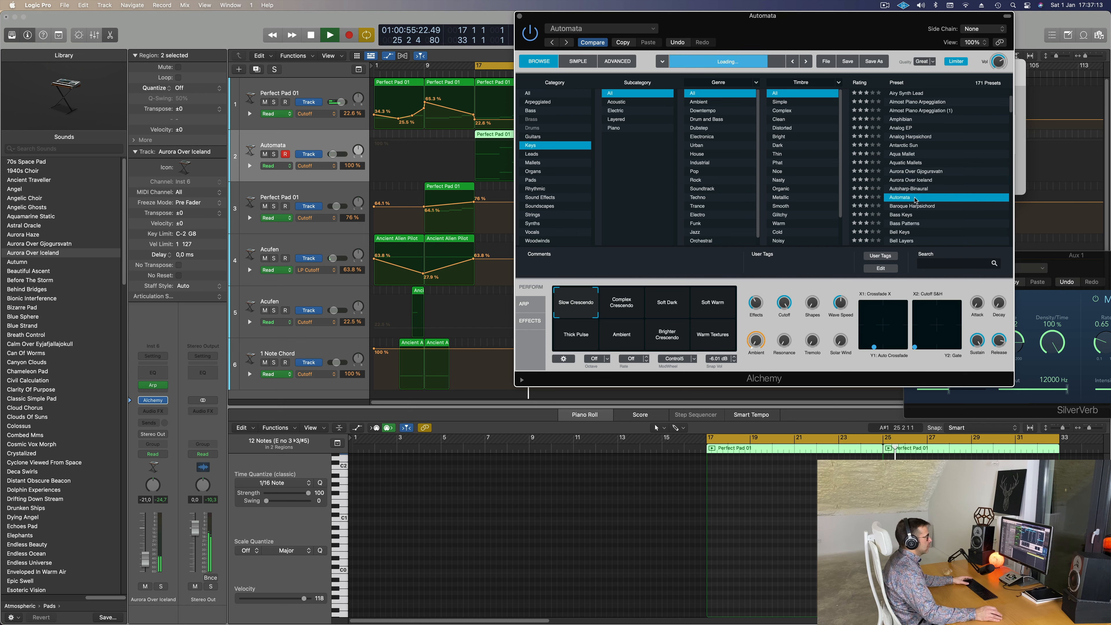
# Lower the Automata track's volume to -22.0 dB
pyautogui.scroll(-2, 907, 200)
pyautogui.moveTo(809, 32)
pyautogui.mouseDown()
pyautogui.moveTo(769, 32)
pyautogui.moveTo(802, 33)
pyautogui.mouseUp()
pyautogui.moveTo(145, 559)
pyautogui.mouseDown()
pyautogui.moveTo(145, 569)
pyautogui.moveTo(145, 559)
pyautogui.mouseUp()
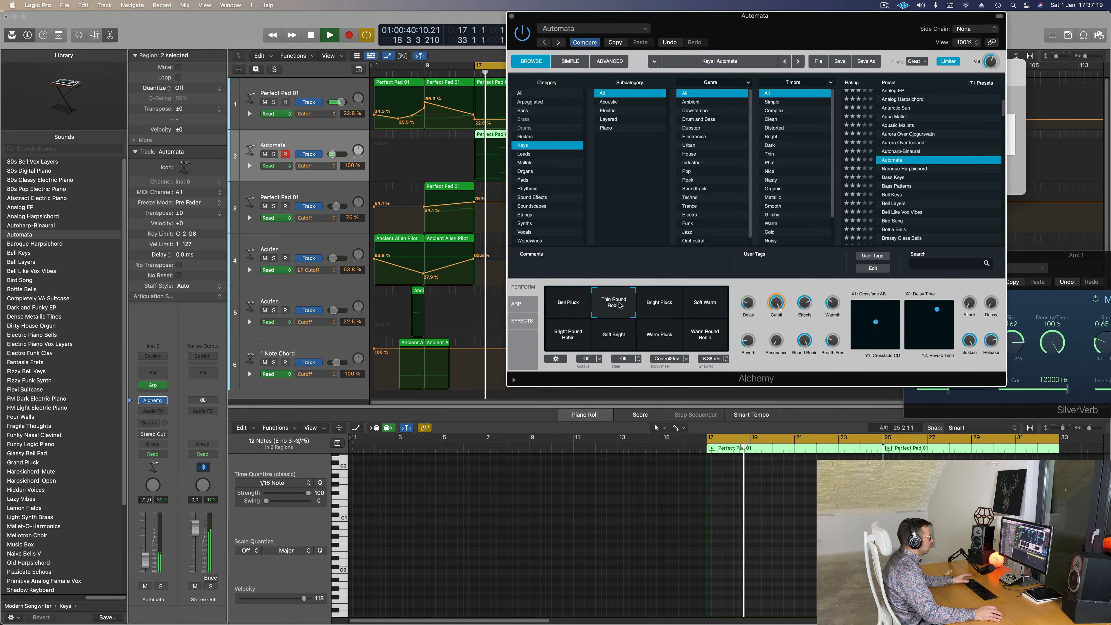
# Audition the Automata snapshots Bright Pluck, Soft Warm, Bright Round Robin, Soft Bright, Warm Pluck, Warm Round Robin and Thin Round Robin during playback
pyautogui.click(669, 309)
pyautogui.click(699, 306)
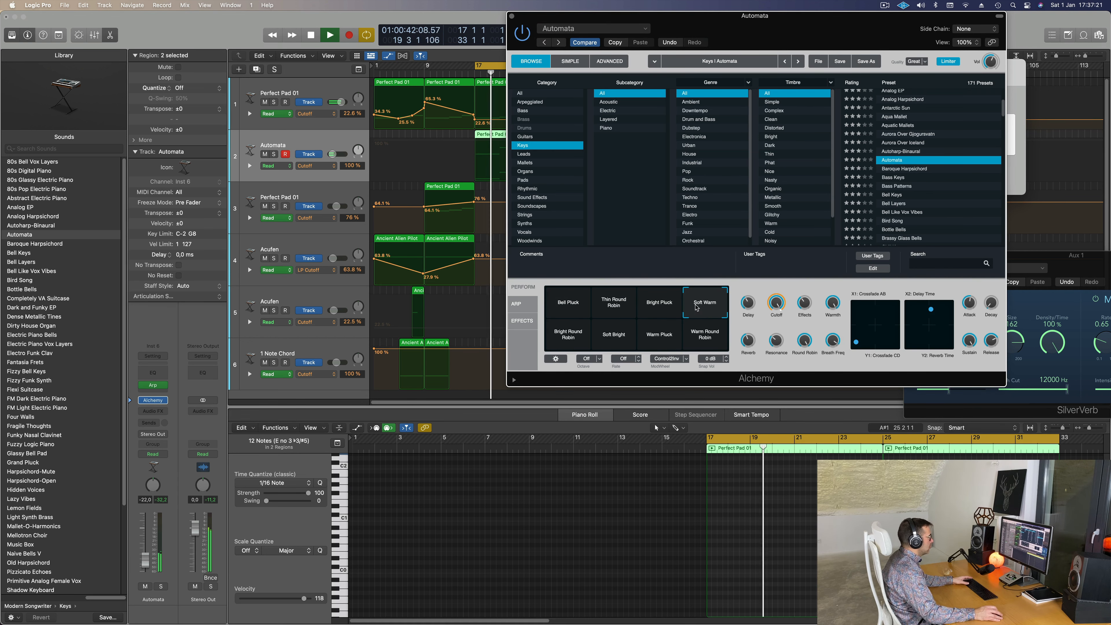
pyautogui.click(614, 308)
pyautogui.click(571, 338)
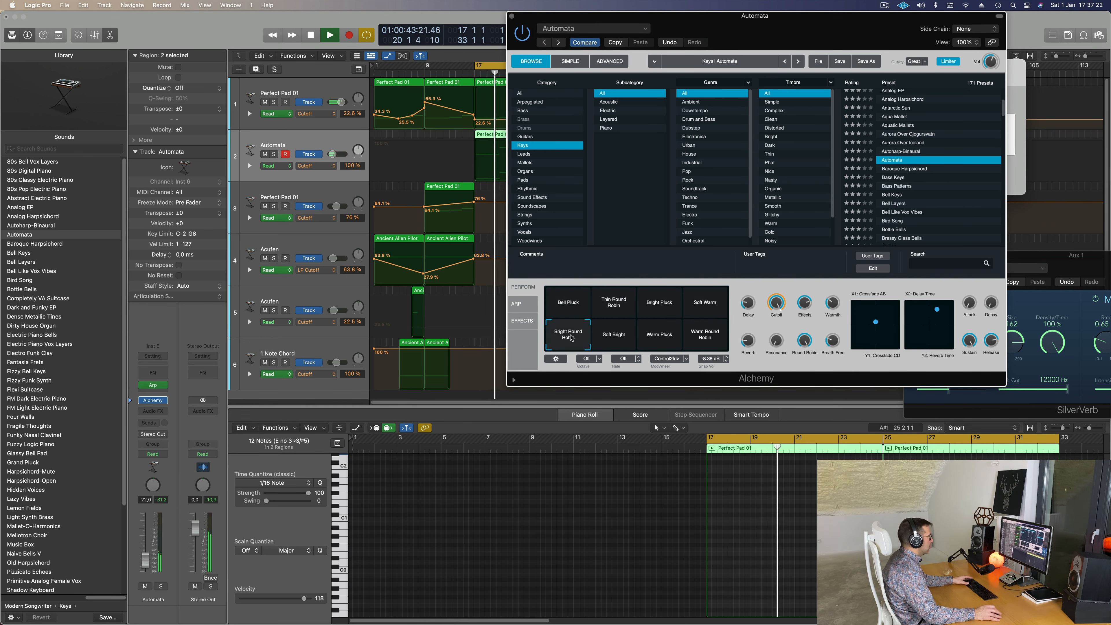
pyautogui.click(612, 341)
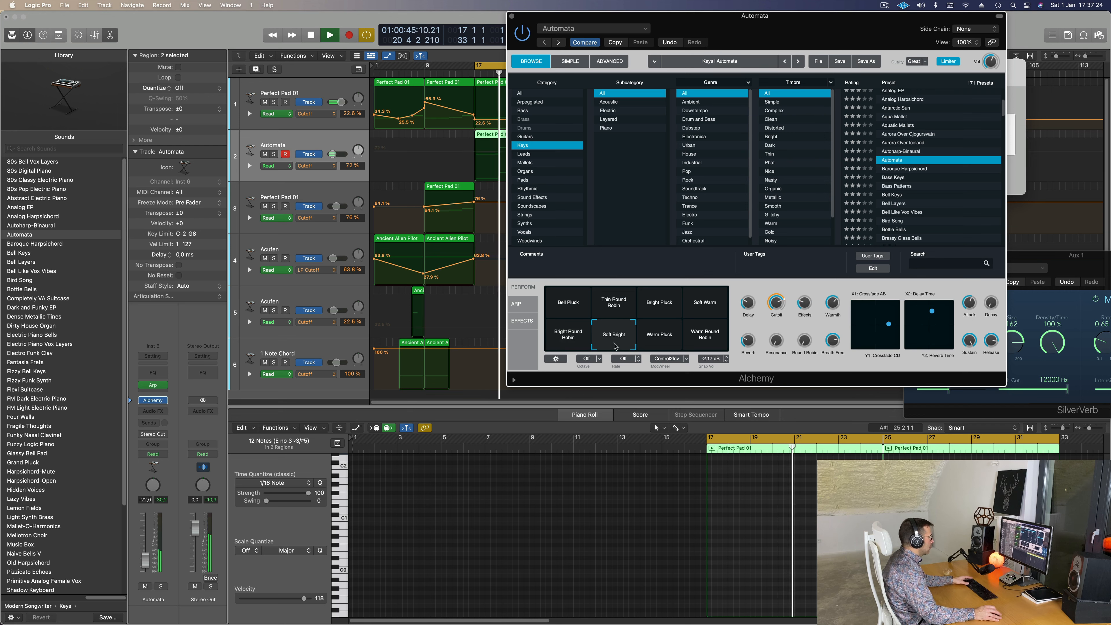
pyautogui.click(657, 342)
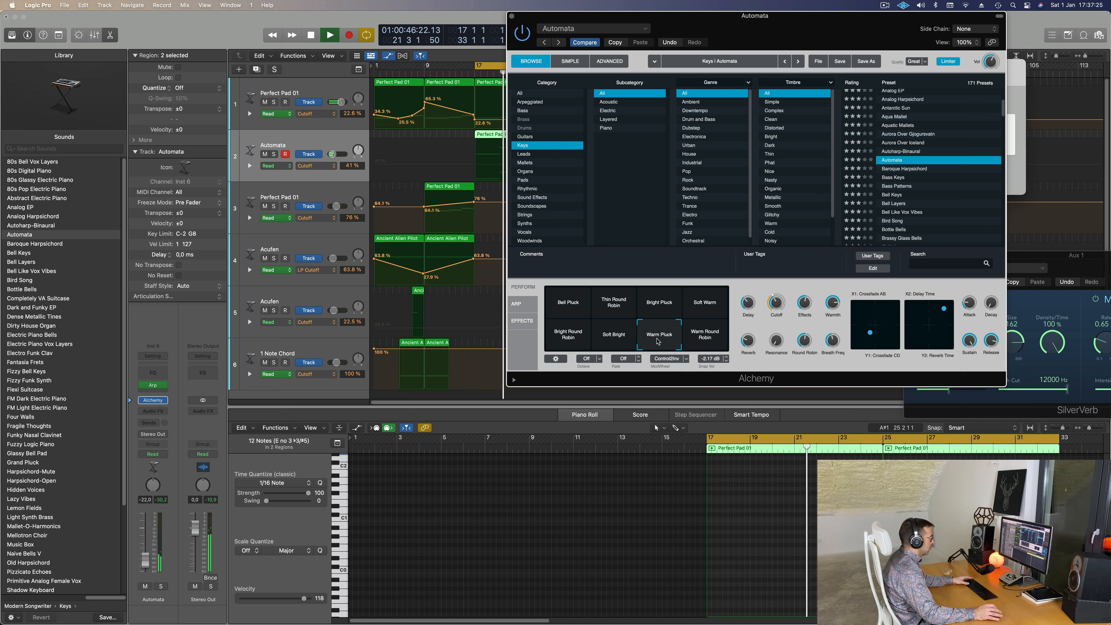
pyautogui.click(706, 338)
pyautogui.click(611, 306)
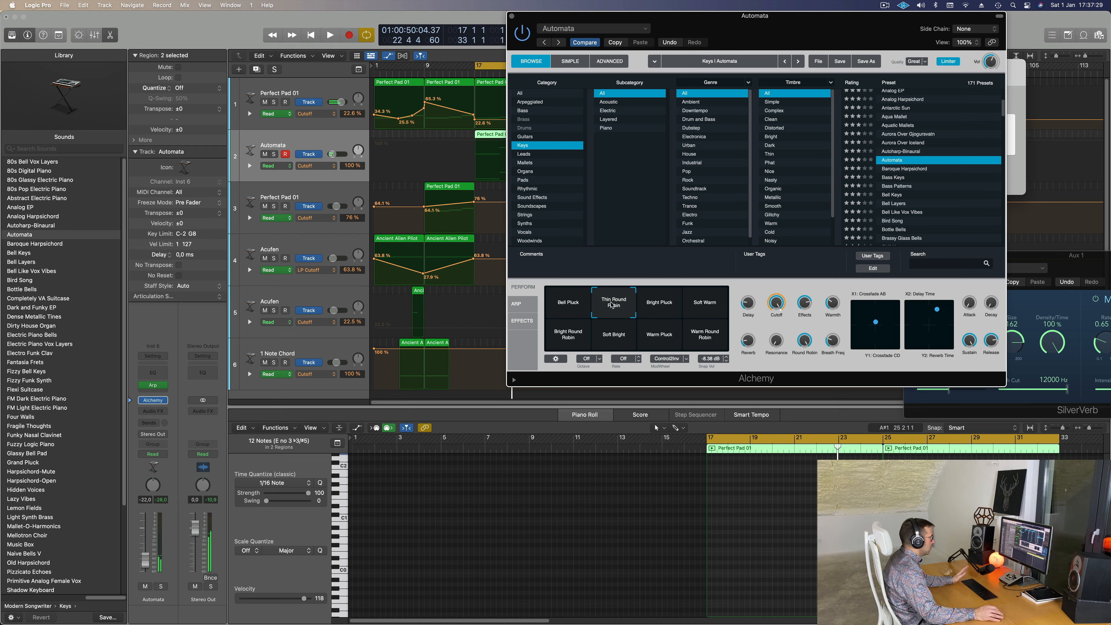
pyautogui.press('space')
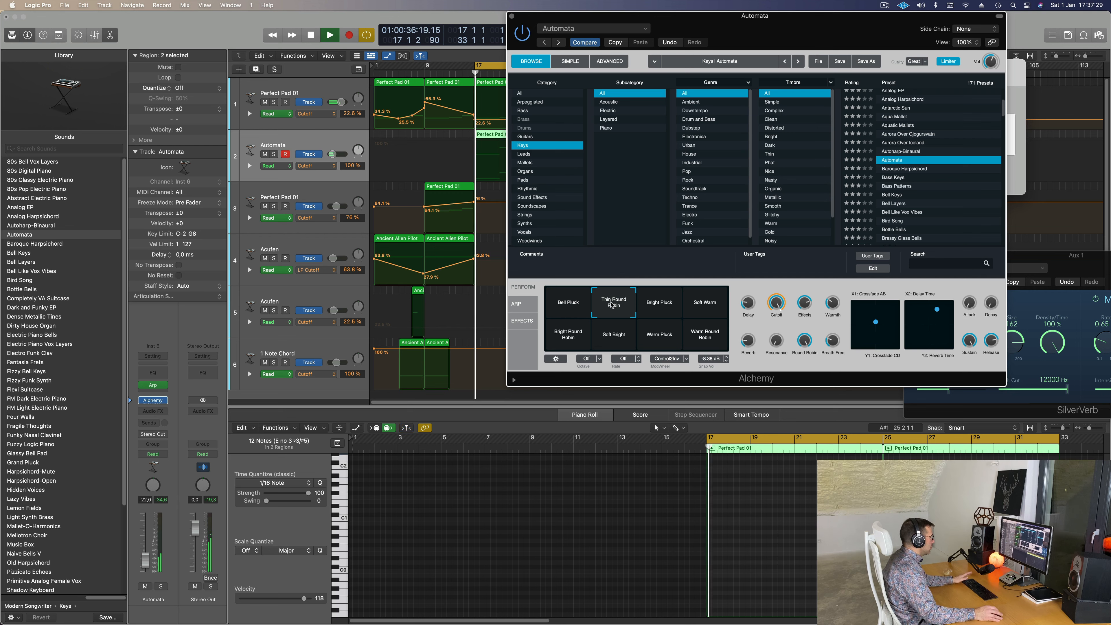
# Compare the Bell Pluck and Warm Round Robin snapshots and settle on Thin Round Robin
pyautogui.click(572, 307)
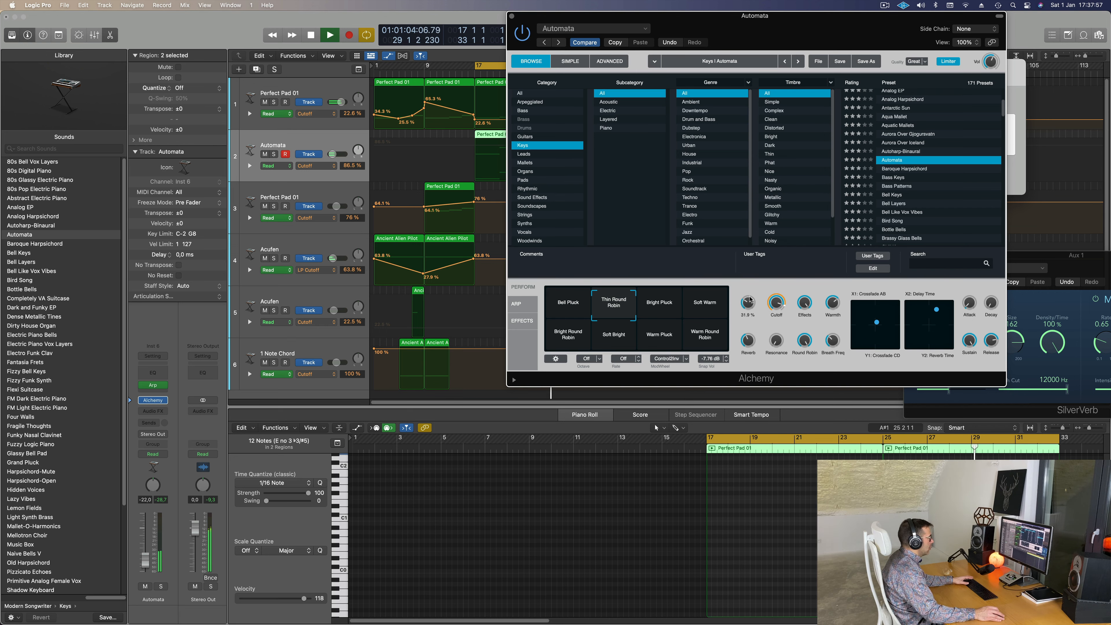
pyautogui.moveTo(773, 22); pyautogui.dragTo(789, 90)
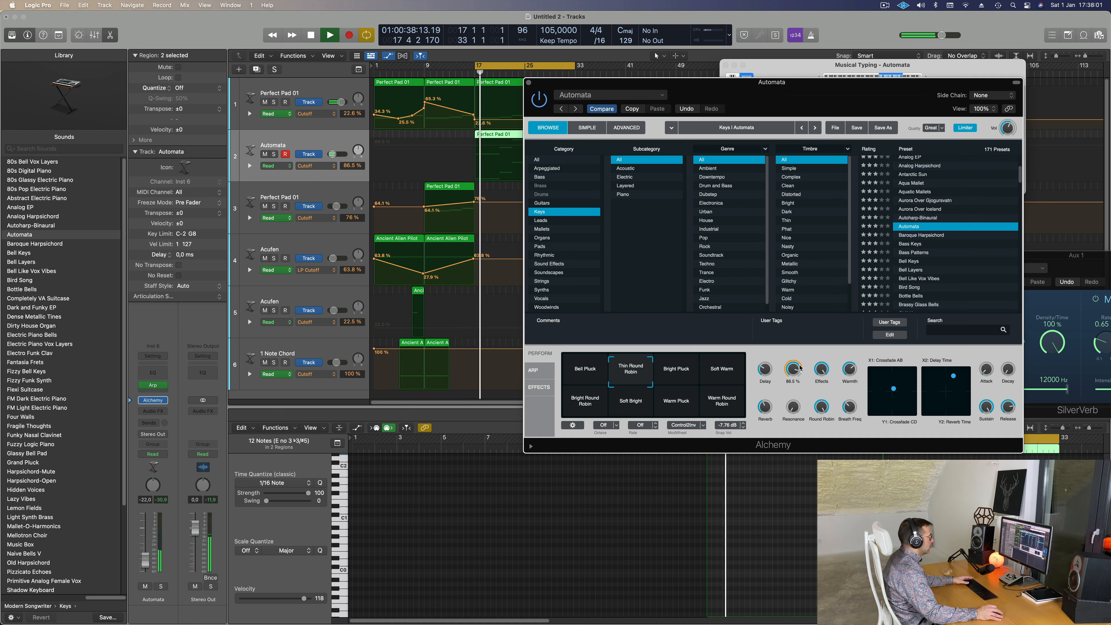
pyautogui.click(722, 405)
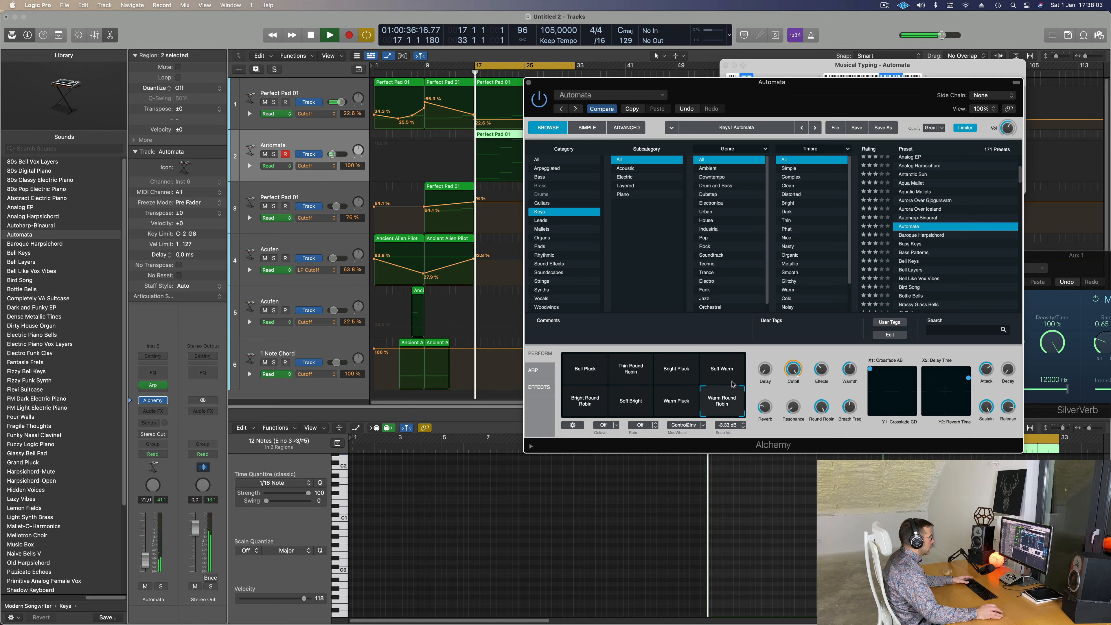
pyautogui.click(649, 379)
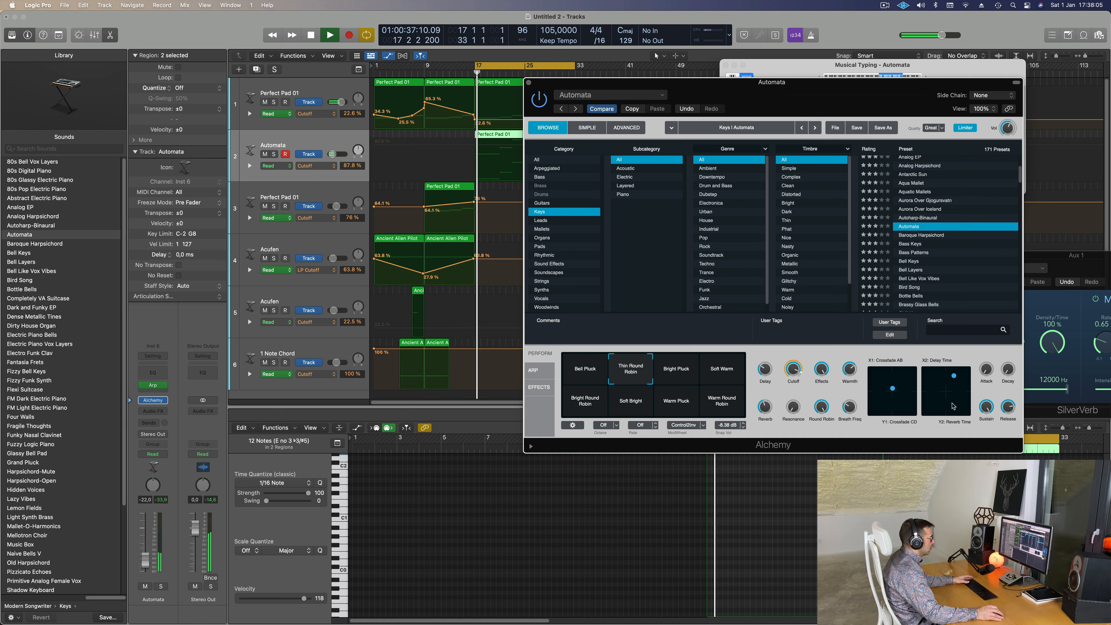
# Open the track's Arpeggiator plug-in and audition its presets from Bouncing Funk to Chord Cycle 01
pyautogui.click(534, 371)
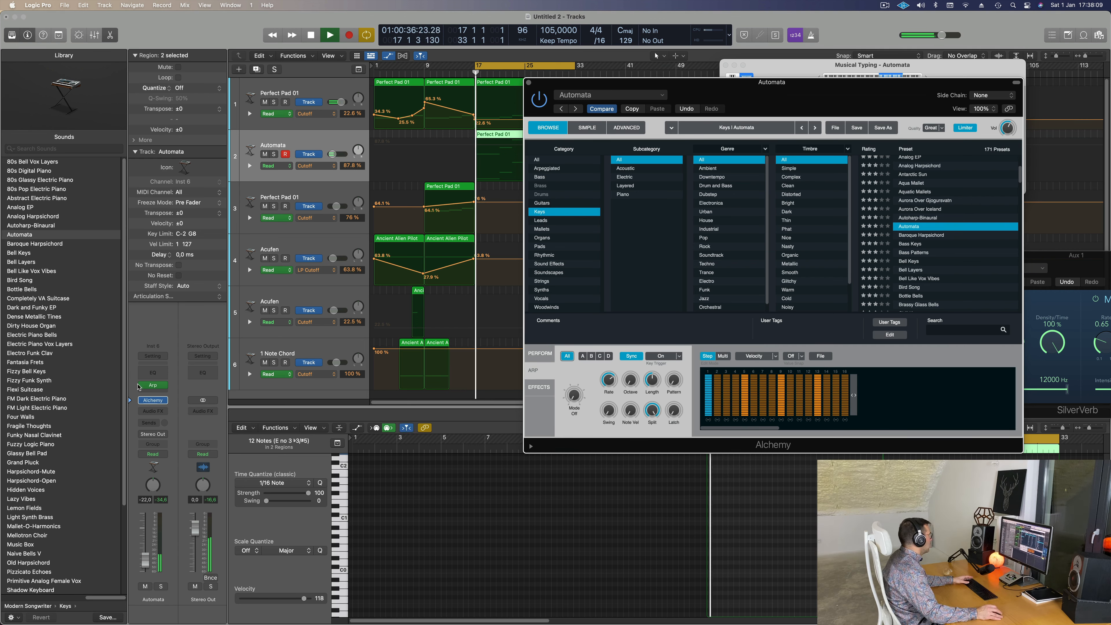
pyautogui.click(153, 386)
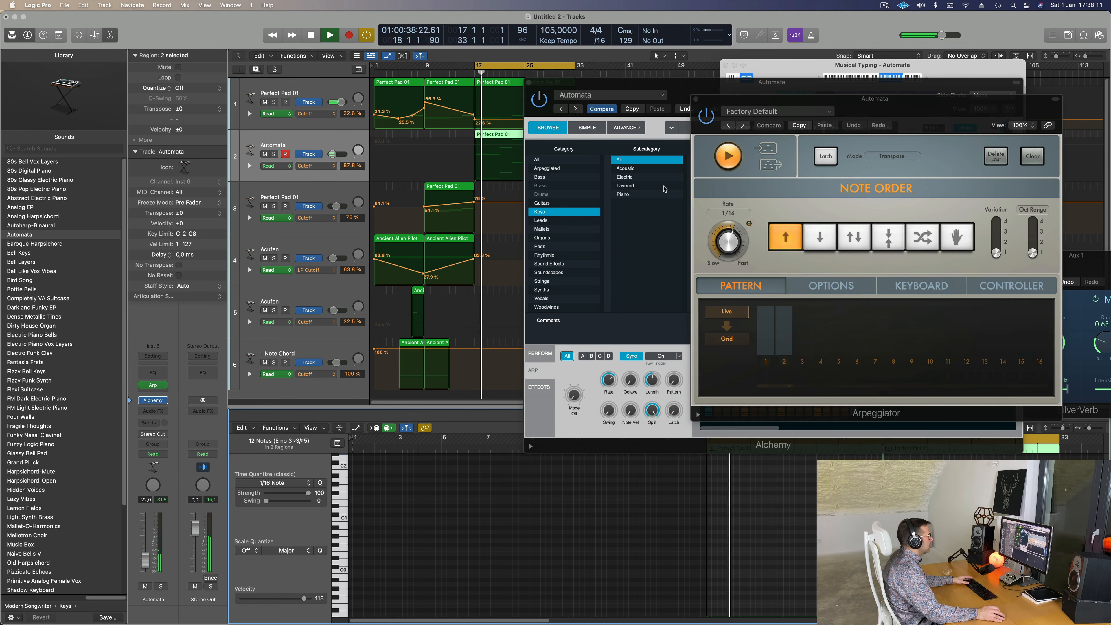
pyautogui.moveTo(931, 88); pyautogui.dragTo(671, 105)
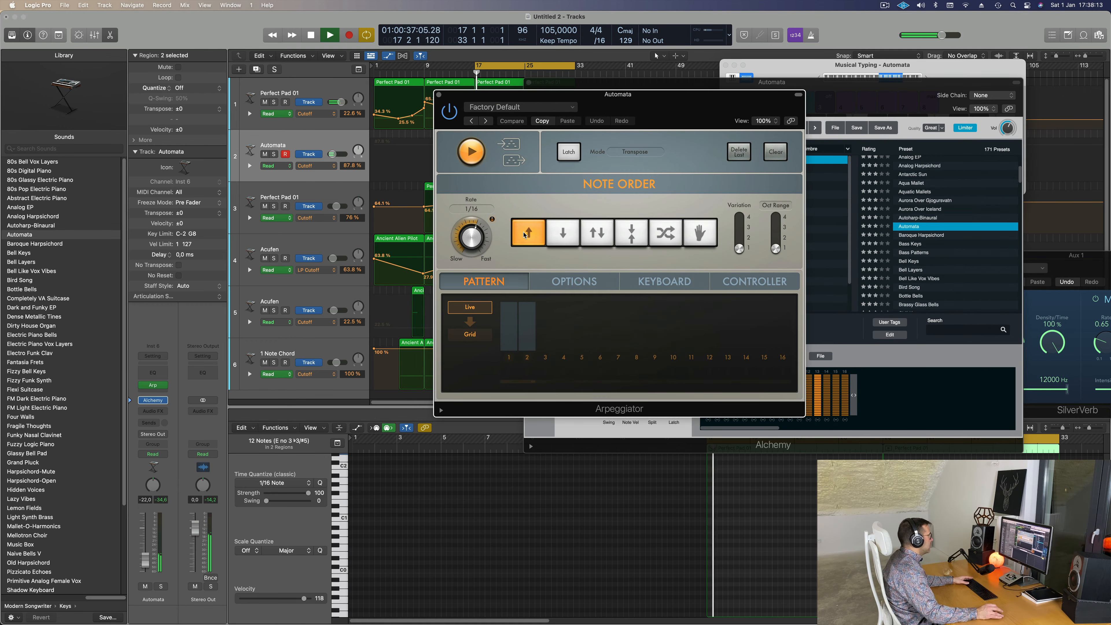
pyautogui.click(485, 123)
pyautogui.click(484, 122)
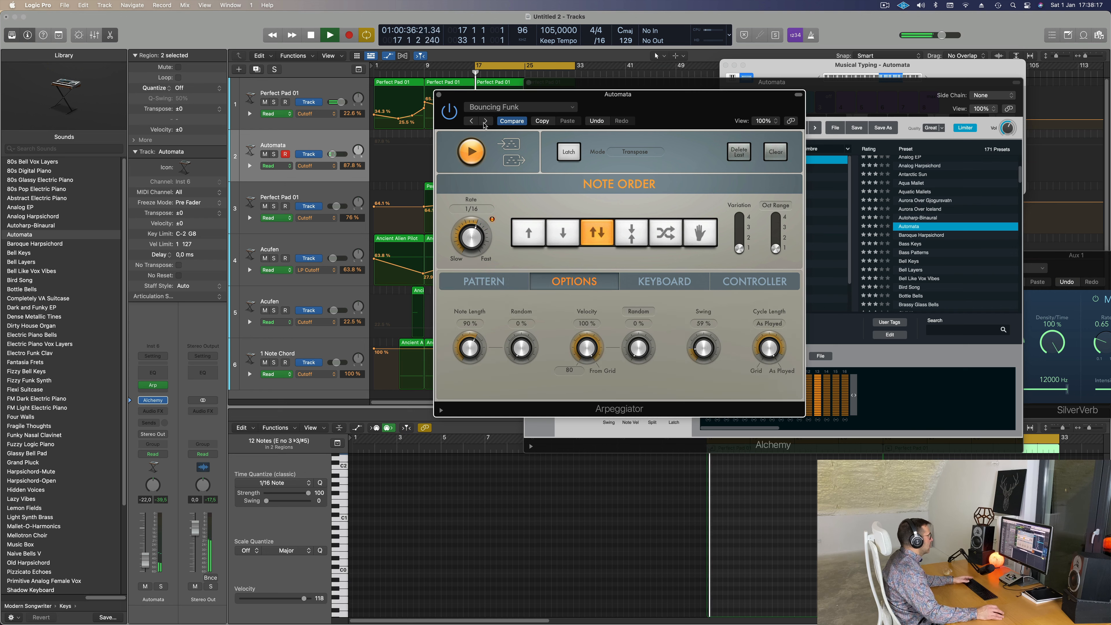
pyautogui.click(484, 122)
pyautogui.moveTo(679, 95); pyautogui.dragTo(744, 83)
pyautogui.press('space')
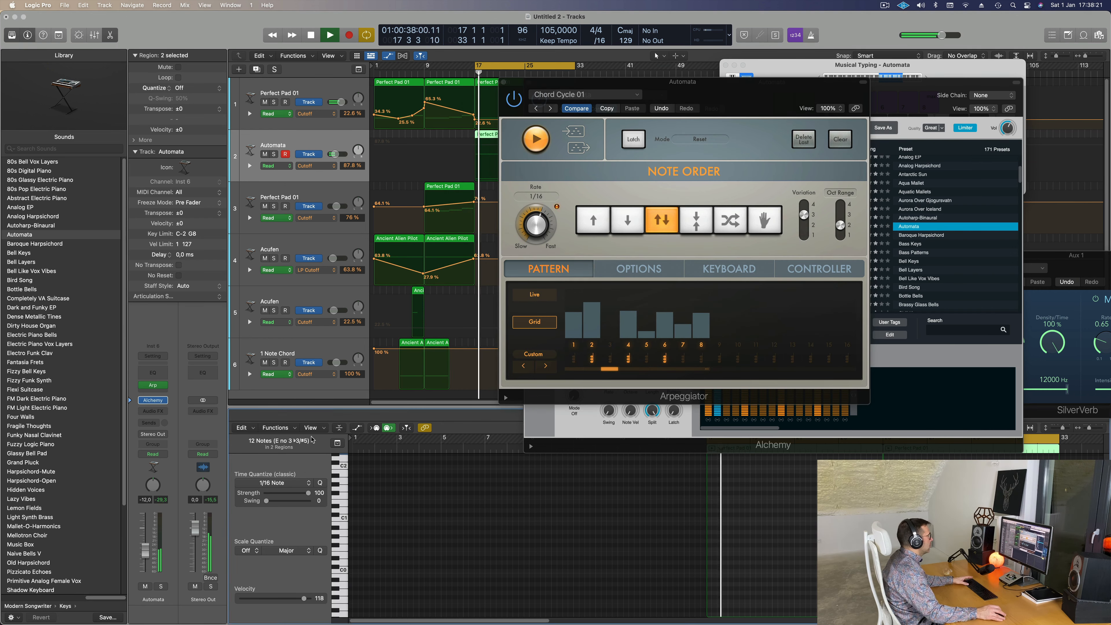
# Audition the Arpeggiator preset Classic Cycle 01 and load Classic Cycle 03
pyautogui.click(550, 108)
pyautogui.click(551, 108)
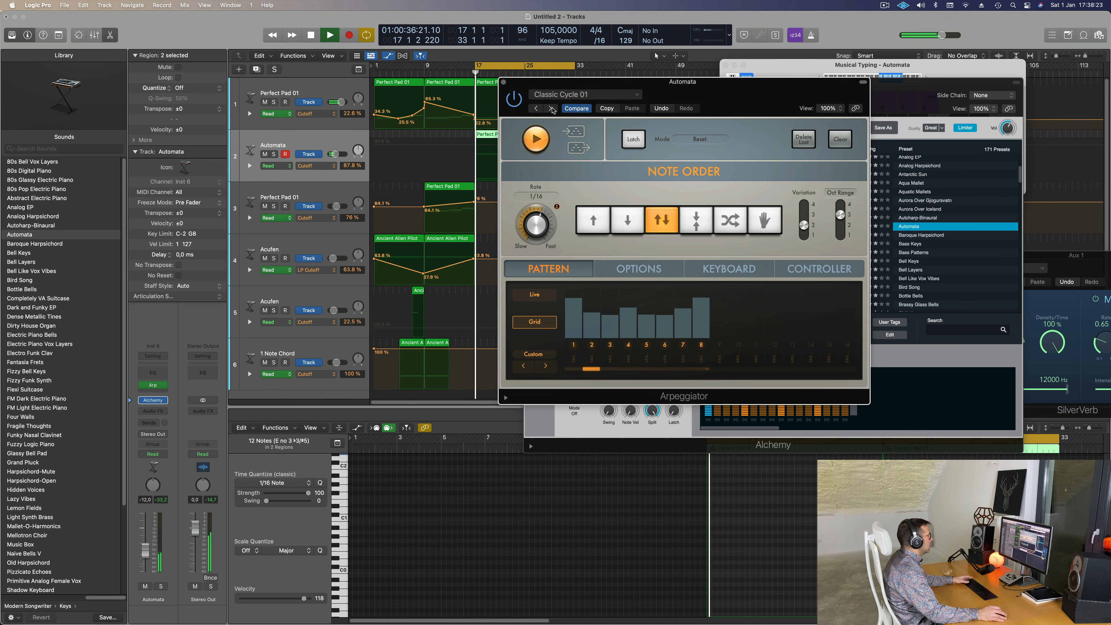
pyautogui.moveTo(742, 91); pyautogui.dragTo(765, 132)
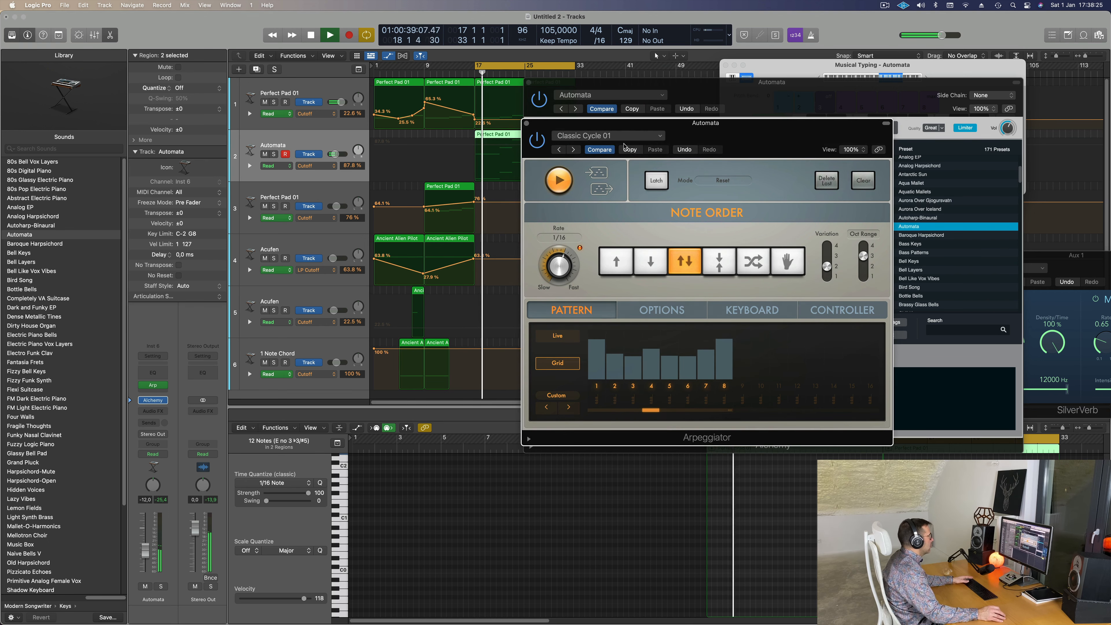
pyautogui.click(573, 149)
pyautogui.press('space')
pyautogui.click(574, 149)
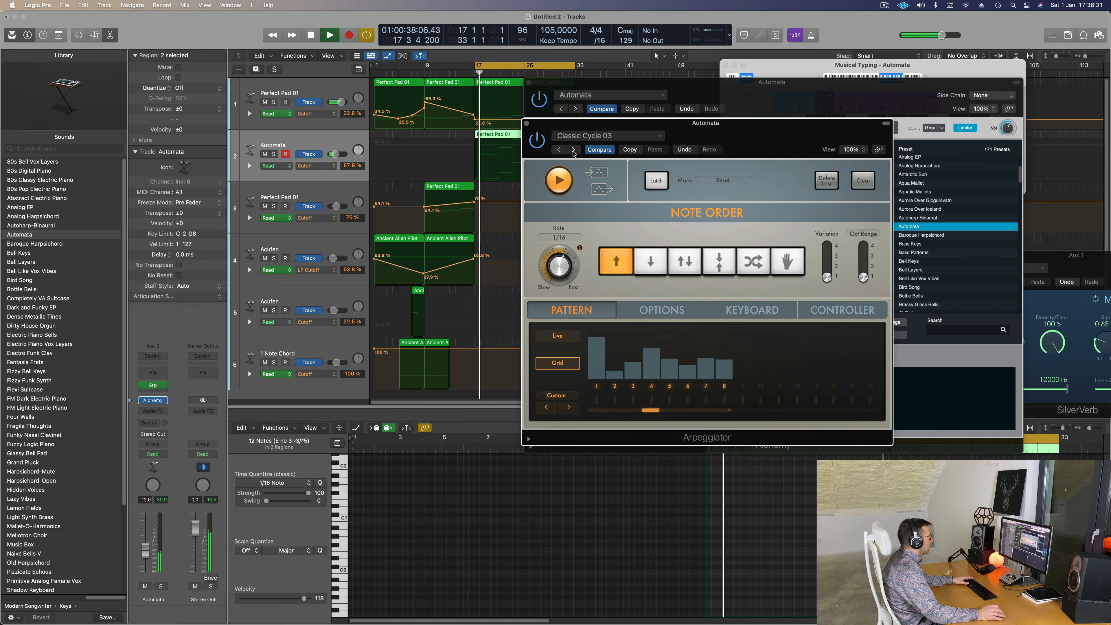
pyautogui.moveTo(745, 145); pyautogui.dragTo(611, 235)
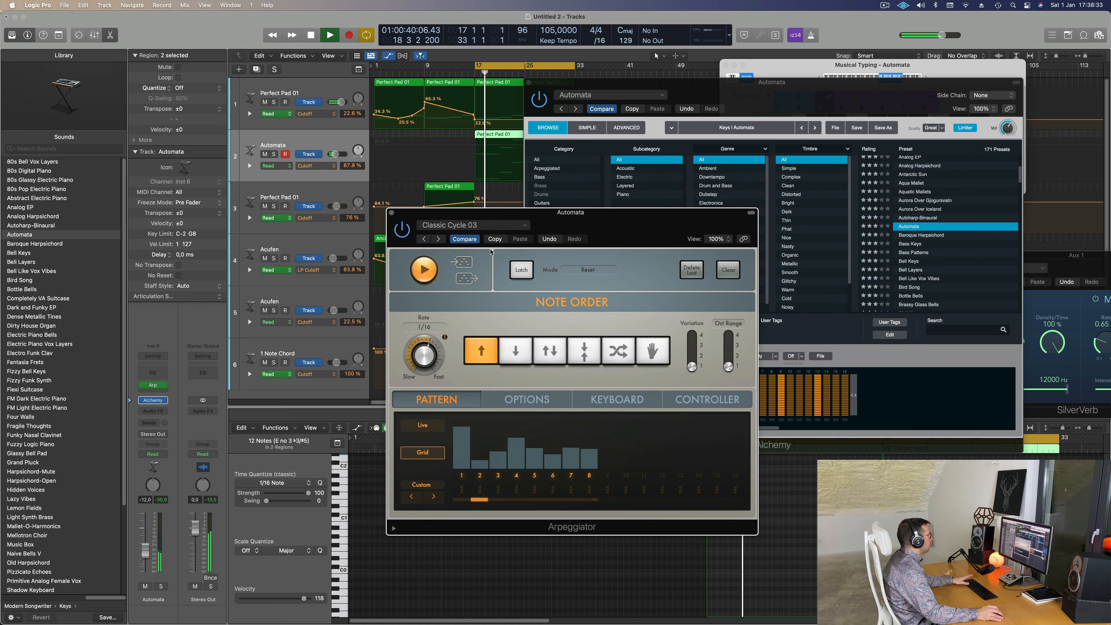
# Raise the Automata track's volume to -10.0 dB and close the Arpeggiator
pyautogui.moveTo(145, 553); pyautogui.dragTo(145, 552)
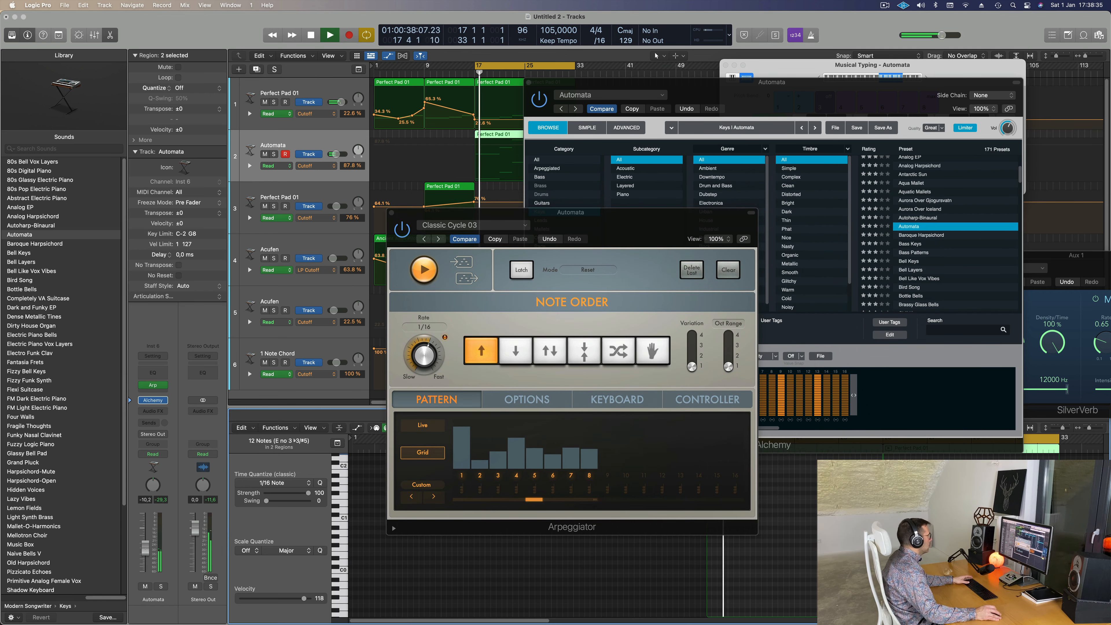
pyautogui.moveTo(629, 224); pyautogui.dragTo(596, 244)
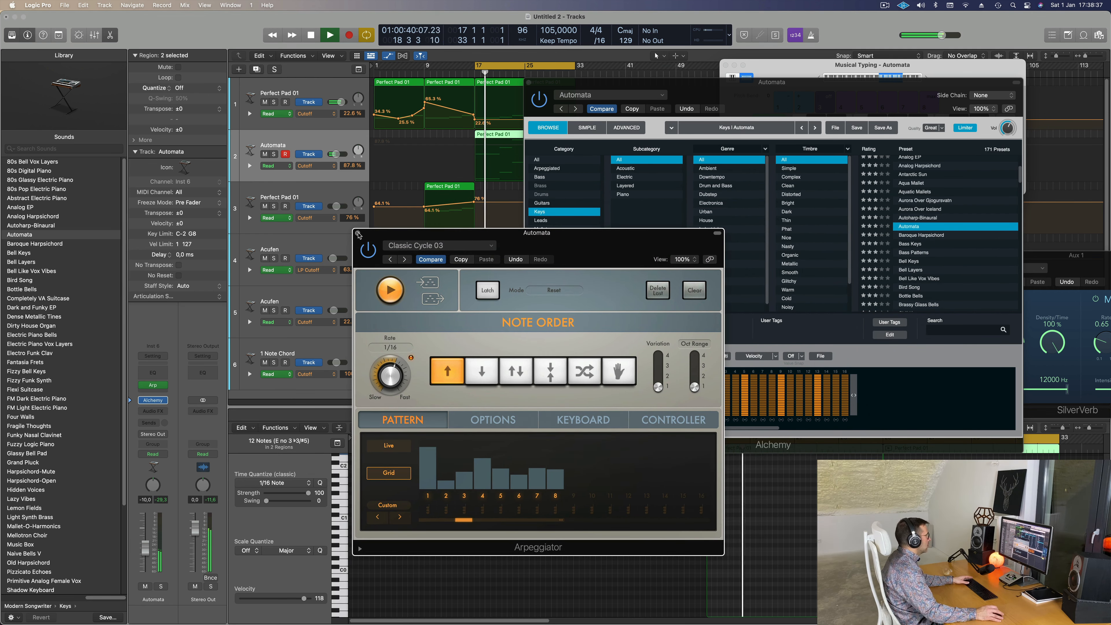
pyautogui.press('super+w')
# Stop playback, look at Alchemy's Simple and Advanced views, and return to the Browse view
pyautogui.moveTo(739, 117); pyautogui.dragTo(621, 202)
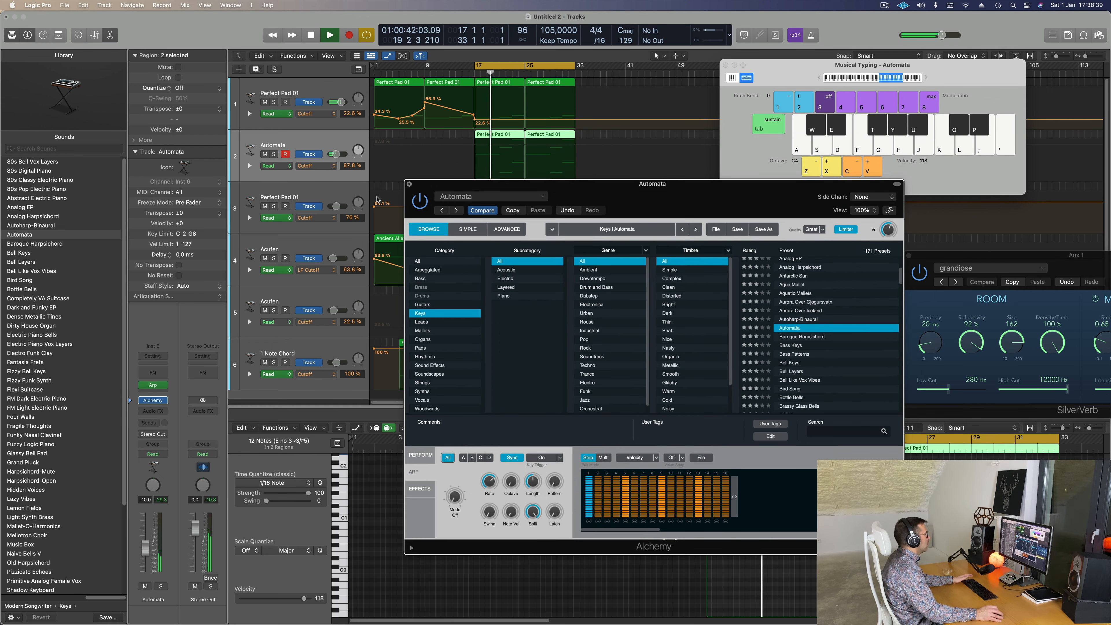
pyautogui.press('super+w')
pyautogui.press('space')
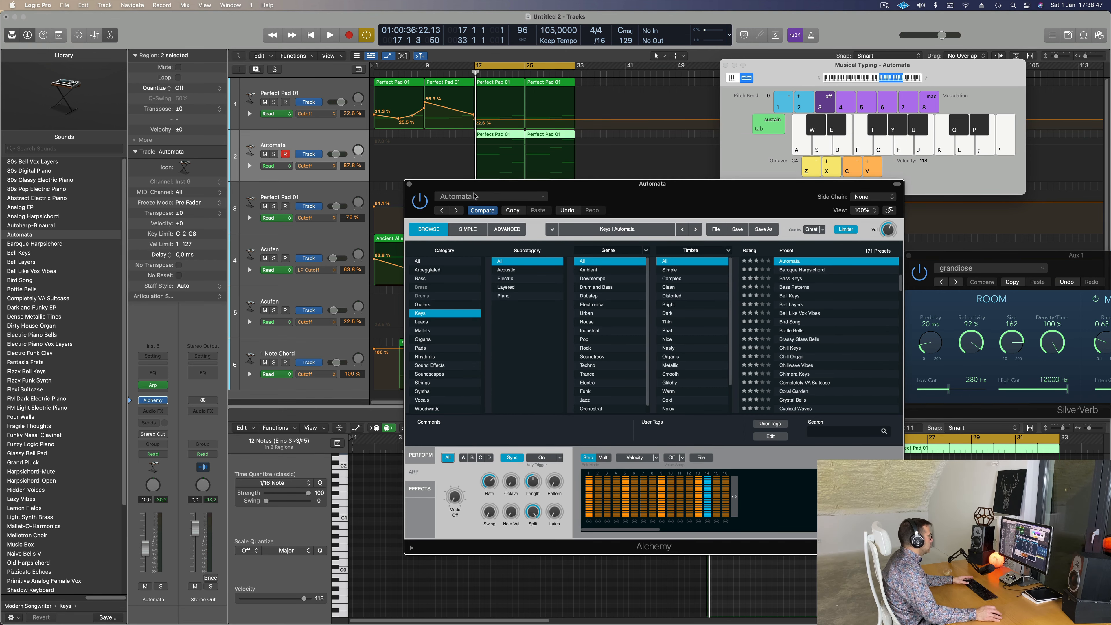
pyautogui.click(468, 229)
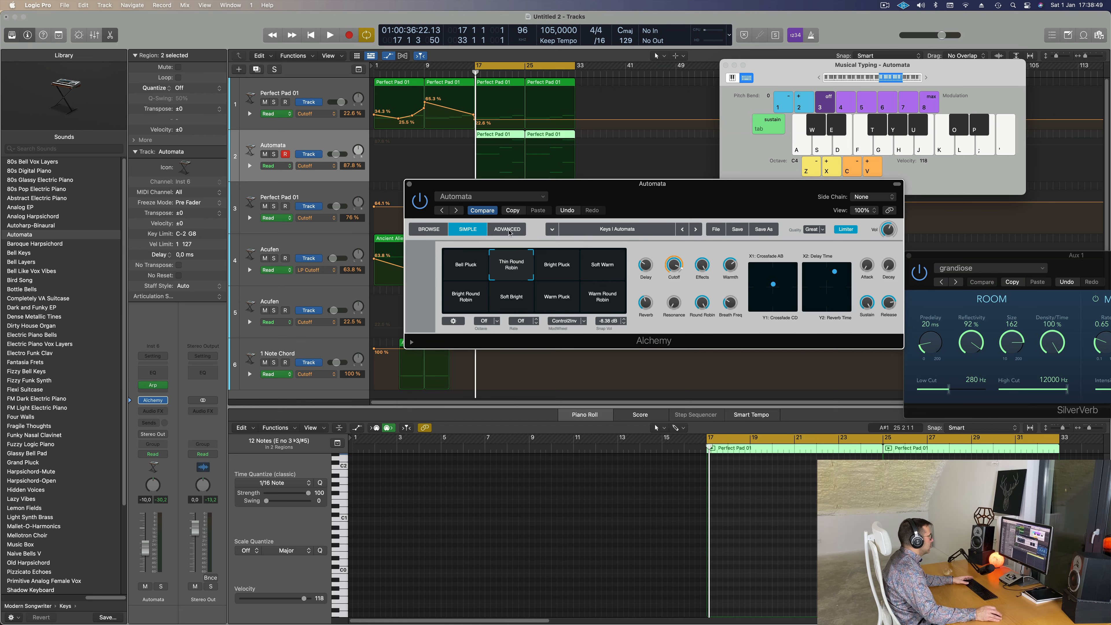
pyautogui.click(507, 229)
pyautogui.click(467, 229)
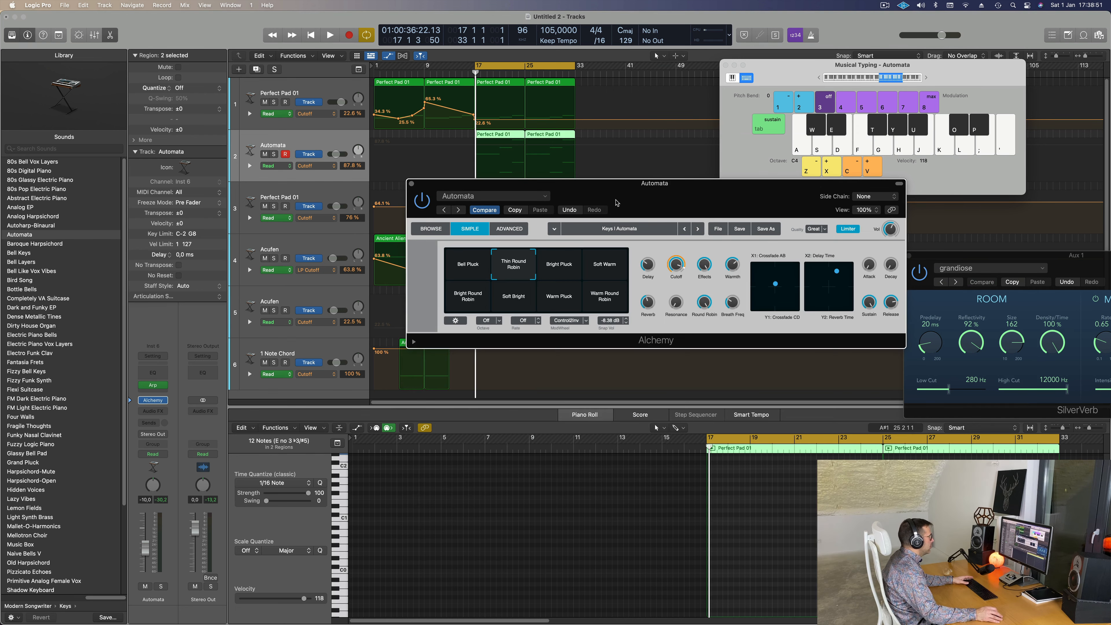
pyautogui.moveTo(649, 200); pyautogui.dragTo(677, 187)
pyautogui.click(465, 216)
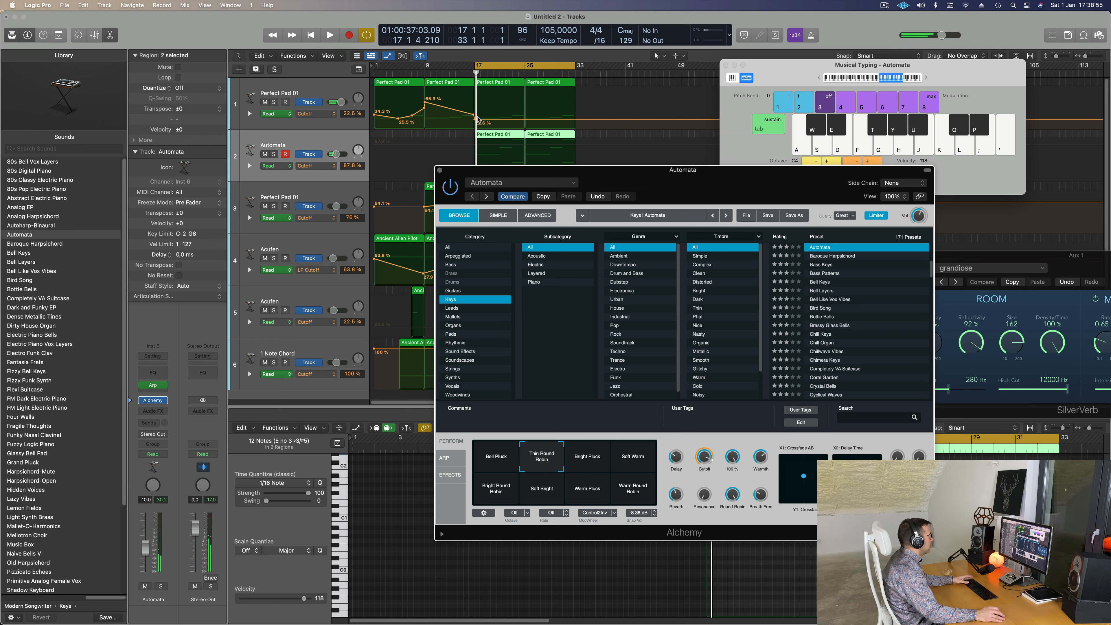
# Add cutoff automation points on the Automata track, dipping to 35.6 % at bar 17 and rising again until bar 25
pyautogui.click(518, 148)
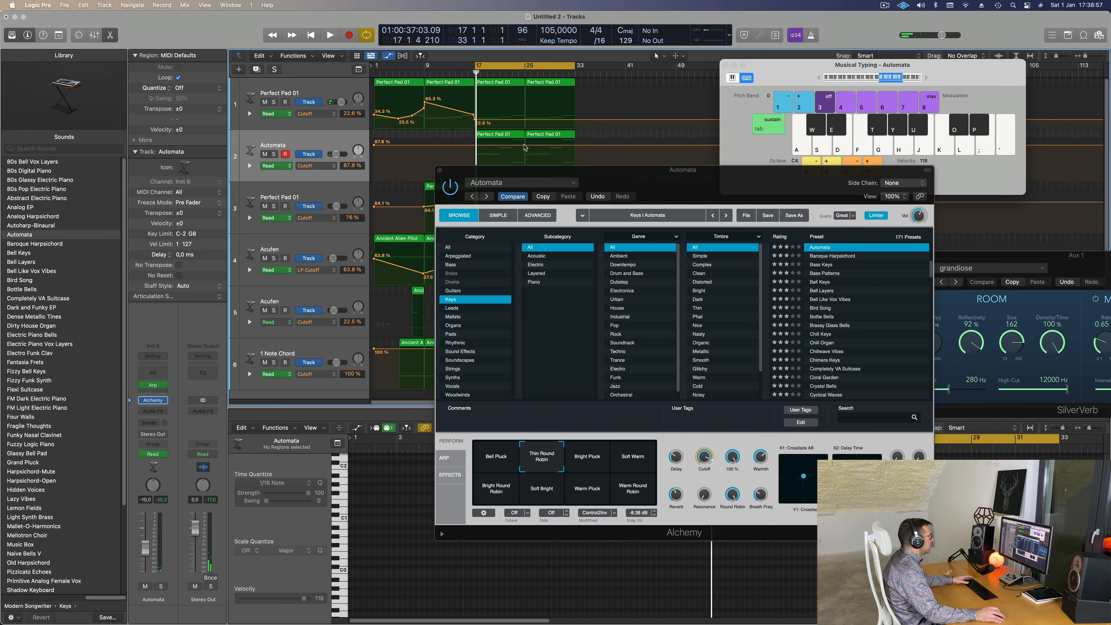
pyautogui.click(450, 145)
pyautogui.press('space')
pyautogui.moveTo(477, 170); pyautogui.dragTo(590, 210)
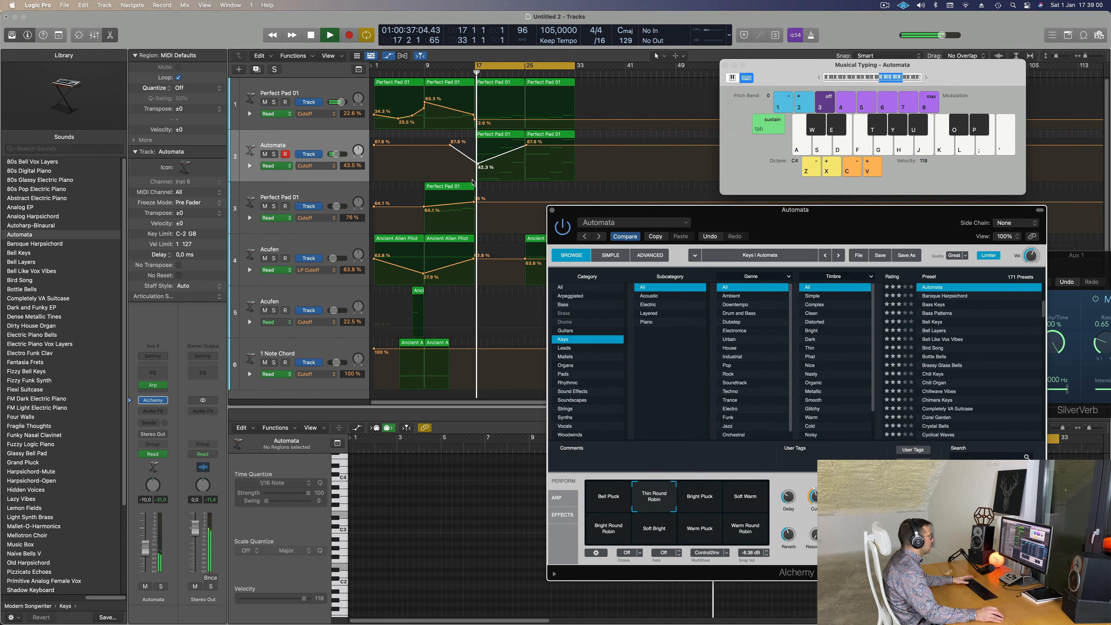
pyautogui.click(475, 164)
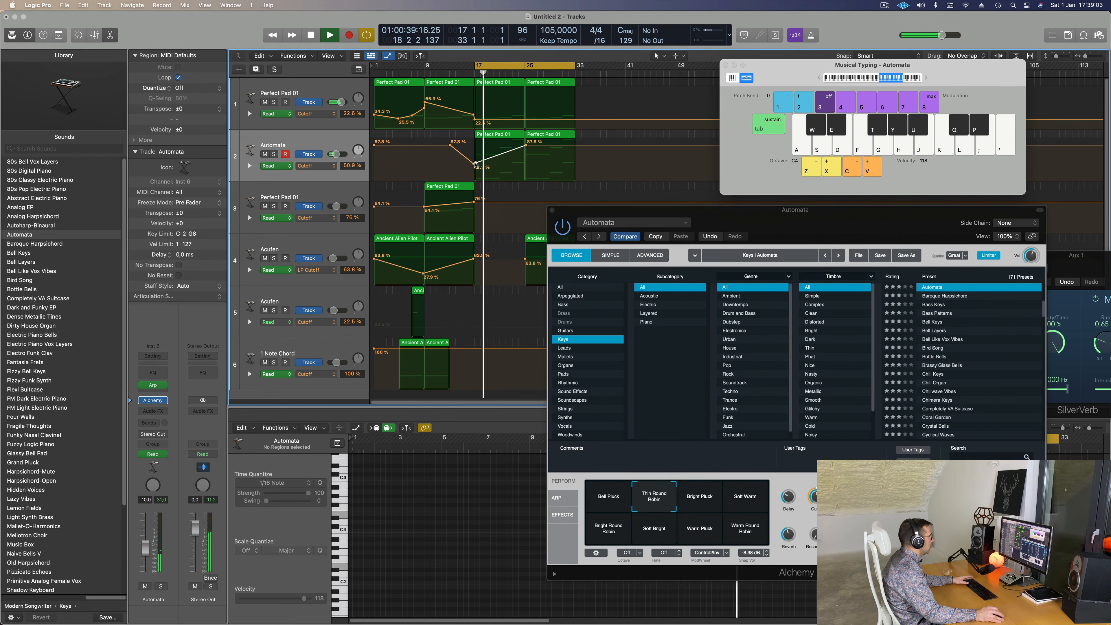
pyautogui.moveTo(474, 164); pyautogui.dragTo(476, 165)
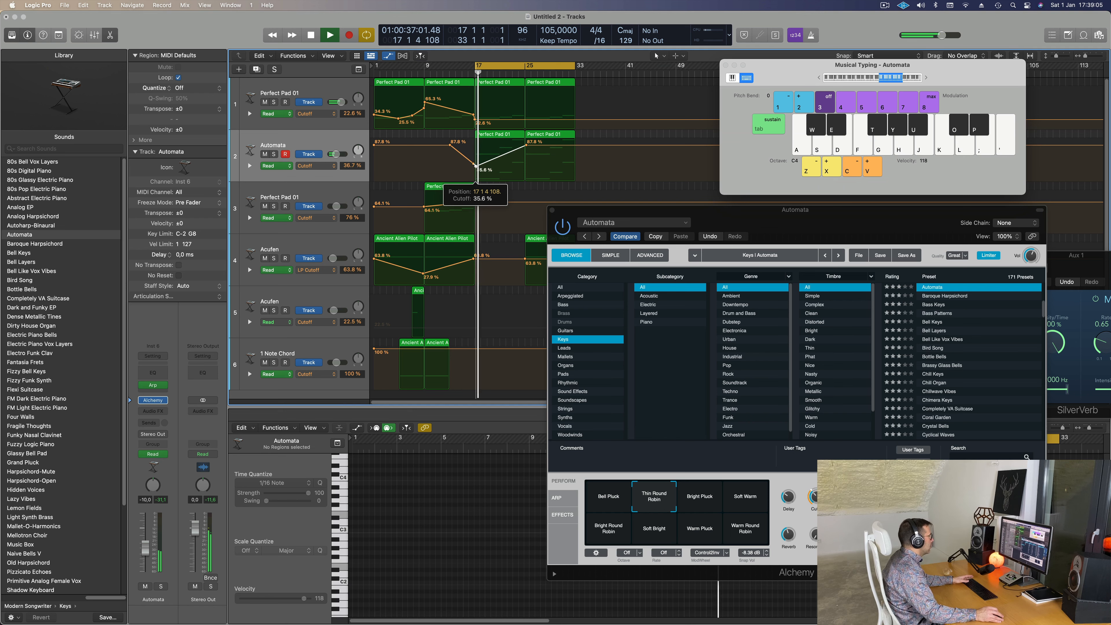
# Copy the 1 Note Chord track's region at bar 9 to bar 21 and the short Acufen region to bar 19
pyautogui.moveTo(727, 211); pyautogui.dragTo(1011, 195)
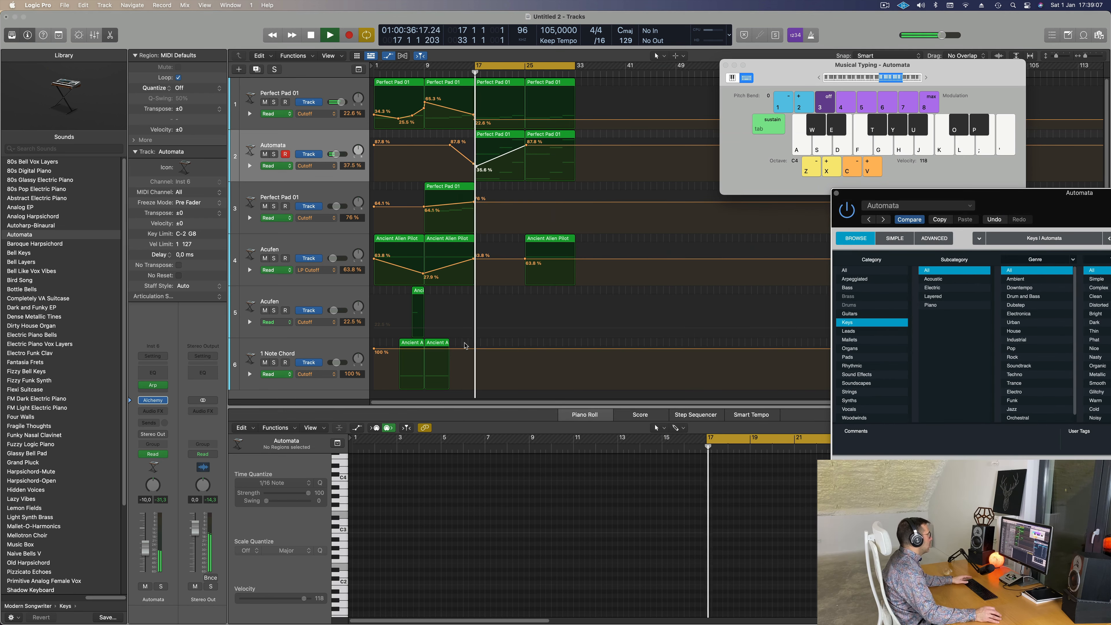
pyautogui.moveTo(443, 343); pyautogui.dragTo(511, 344)
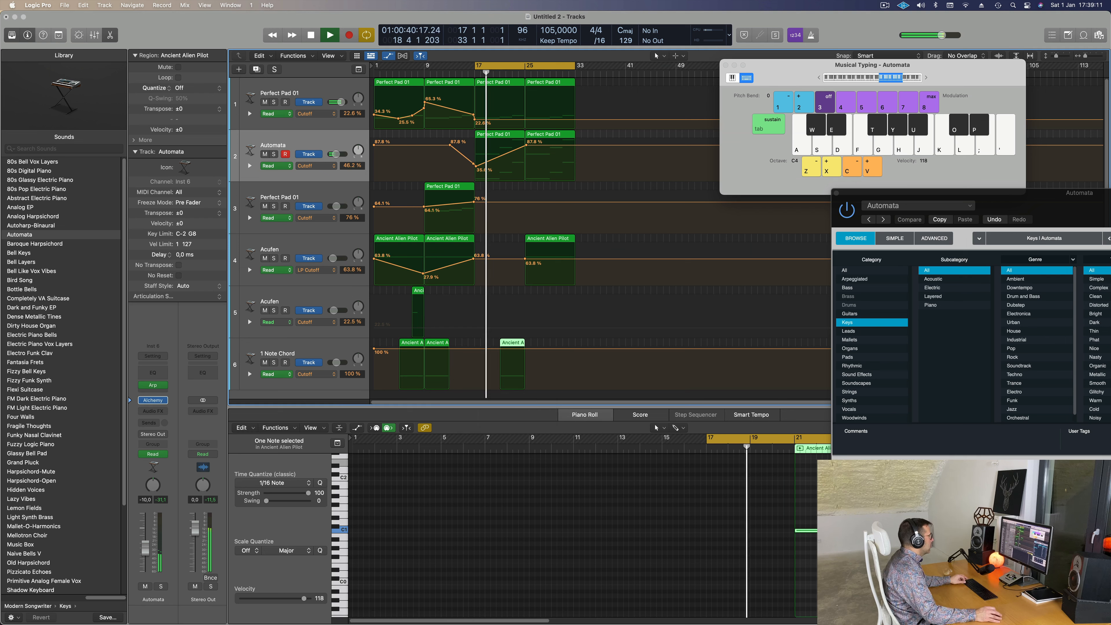
pyautogui.click(418, 292)
pyautogui.moveTo(484, 295); pyautogui.dragTo(496, 295)
pyautogui.press('space')
pyautogui.press('space')
# Copy the third track's Perfect Pad 01 region from bar 9 to bar 17 with cutoff dropping at bar 17 and climbing to 76 % at bar 25
pyautogui.press('super+Left')
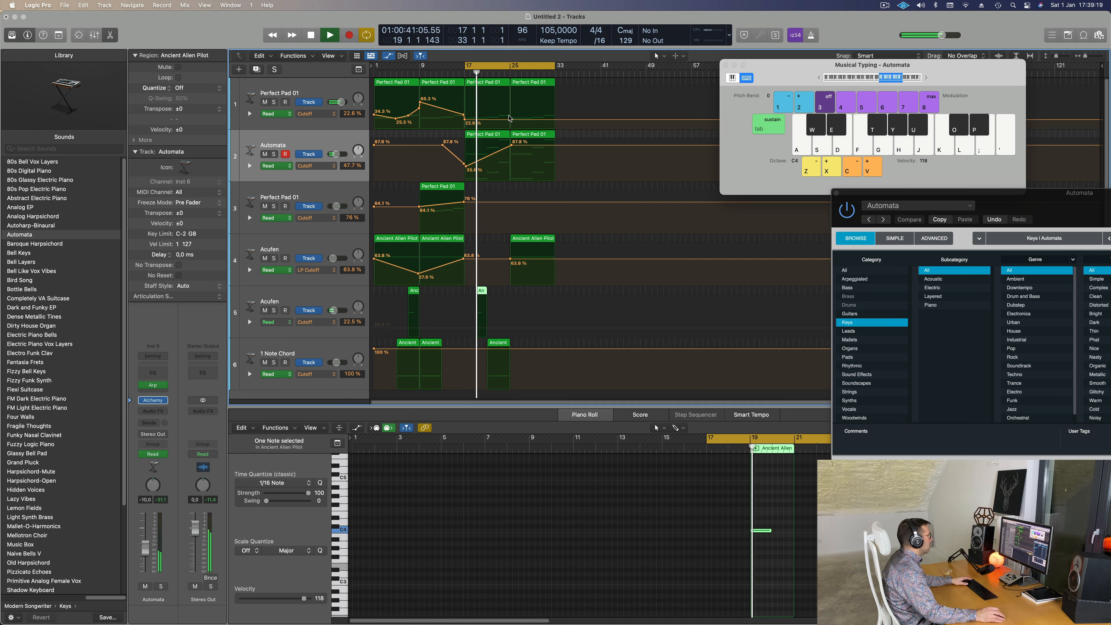
pyautogui.click(448, 188)
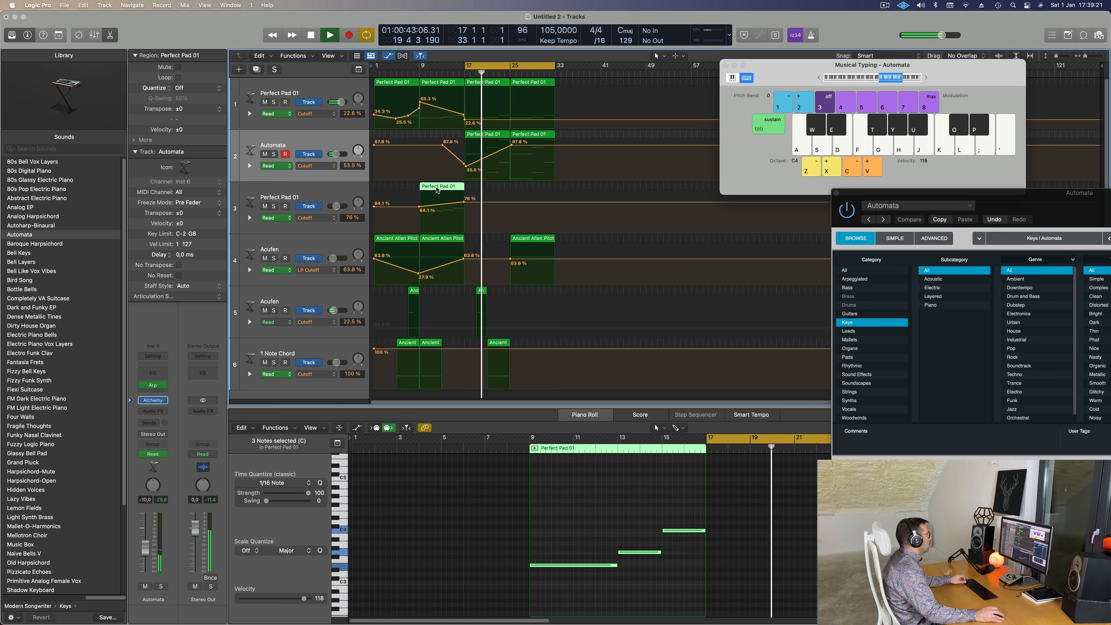
pyautogui.moveTo(449, 189); pyautogui.dragTo(464, 228)
pyautogui.press('space')
pyautogui.press('space')
pyautogui.click(484, 189)
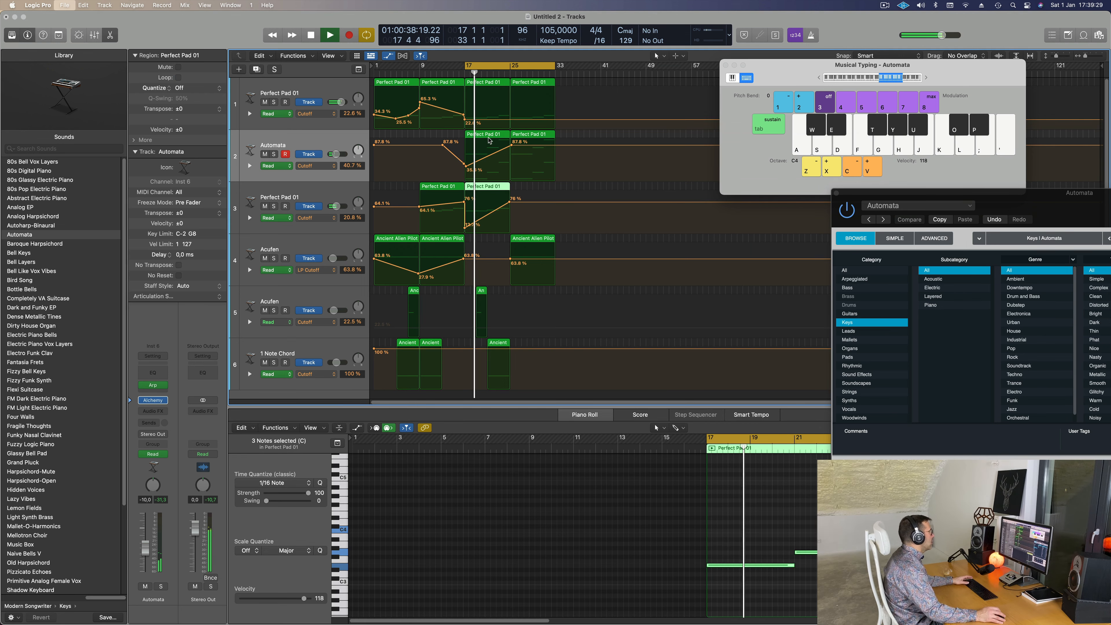
# Save the project as 266 in the LEMT 250-500 folder
pyautogui.press('super+s')
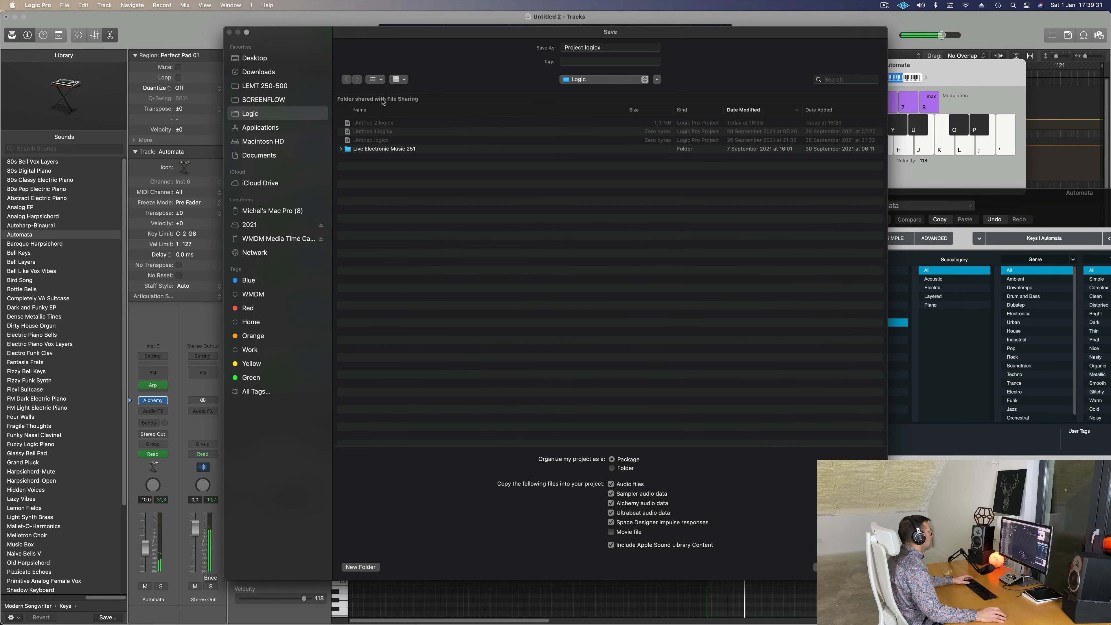
pyautogui.click(271, 85)
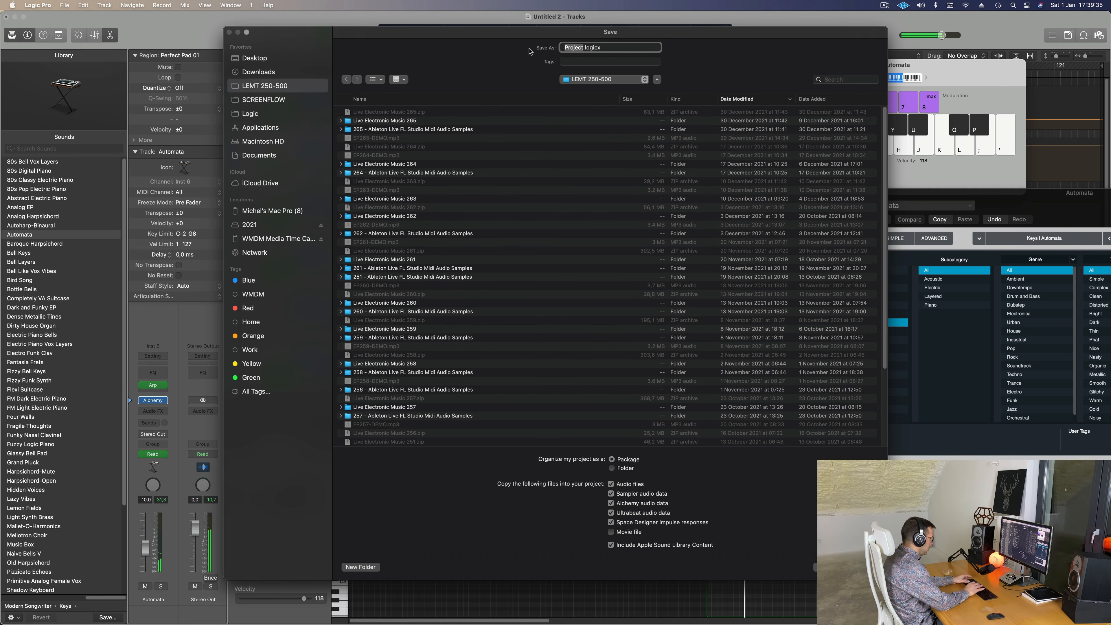
pyautogui.press('Return')
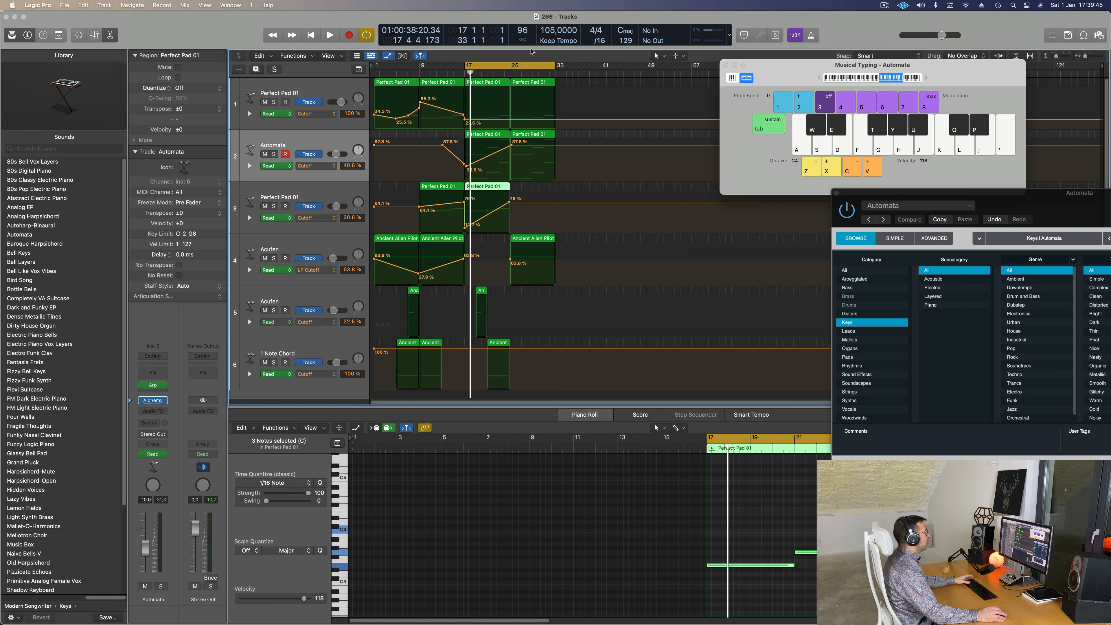
# Start playback and move the third track's Perfect Pad 01 region with its automation from bar 17 to bar 25
pyautogui.press('space')
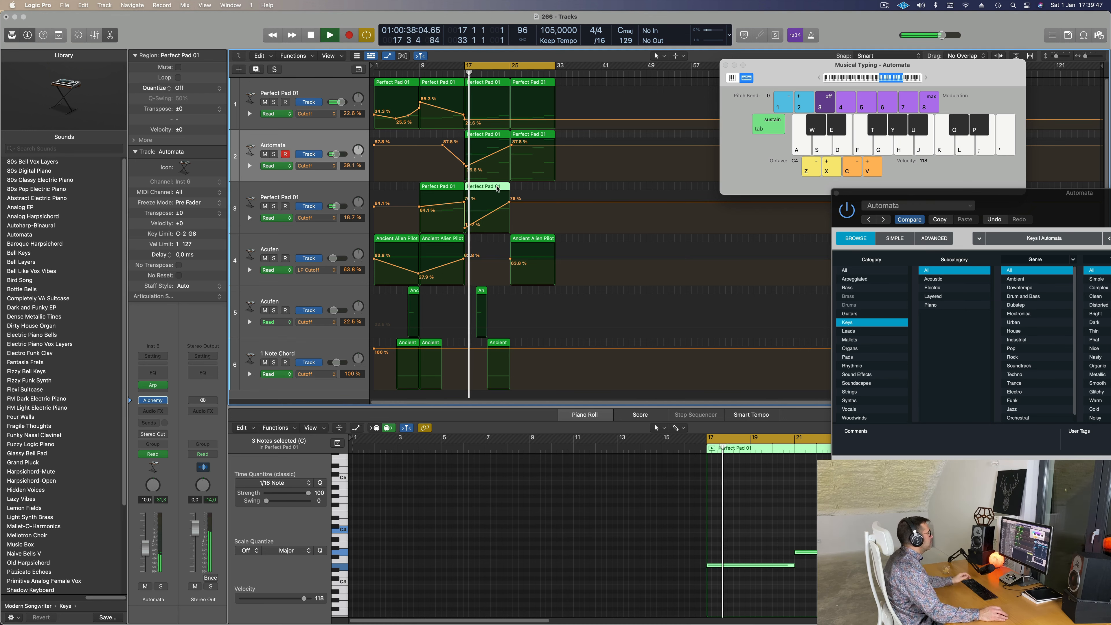
pyautogui.moveTo(497, 189); pyautogui.dragTo(531, 193)
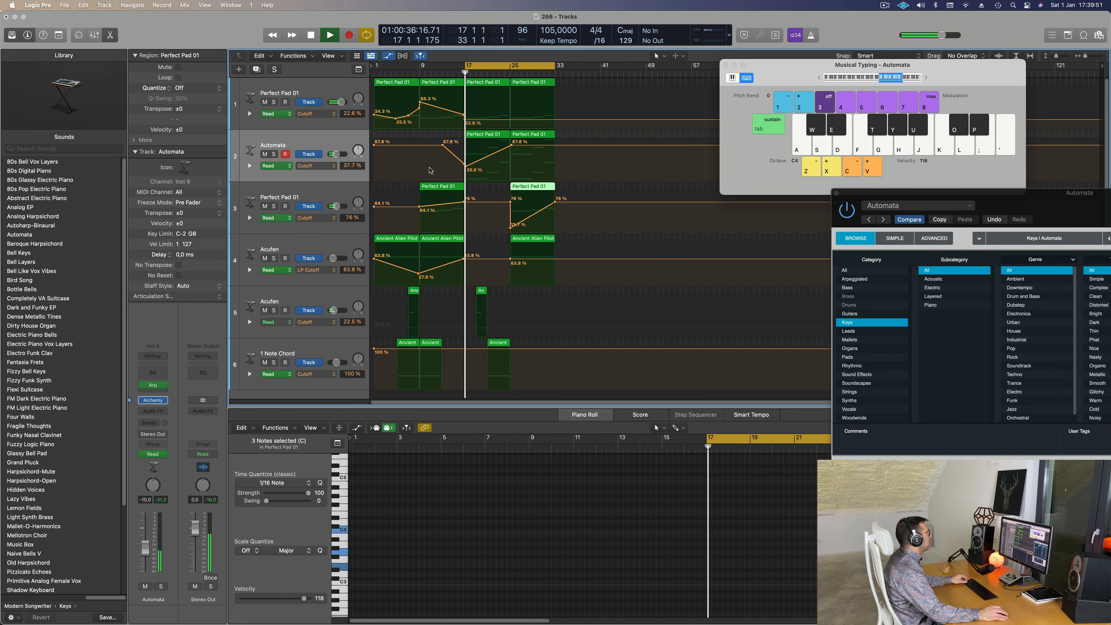
pyautogui.click(465, 168)
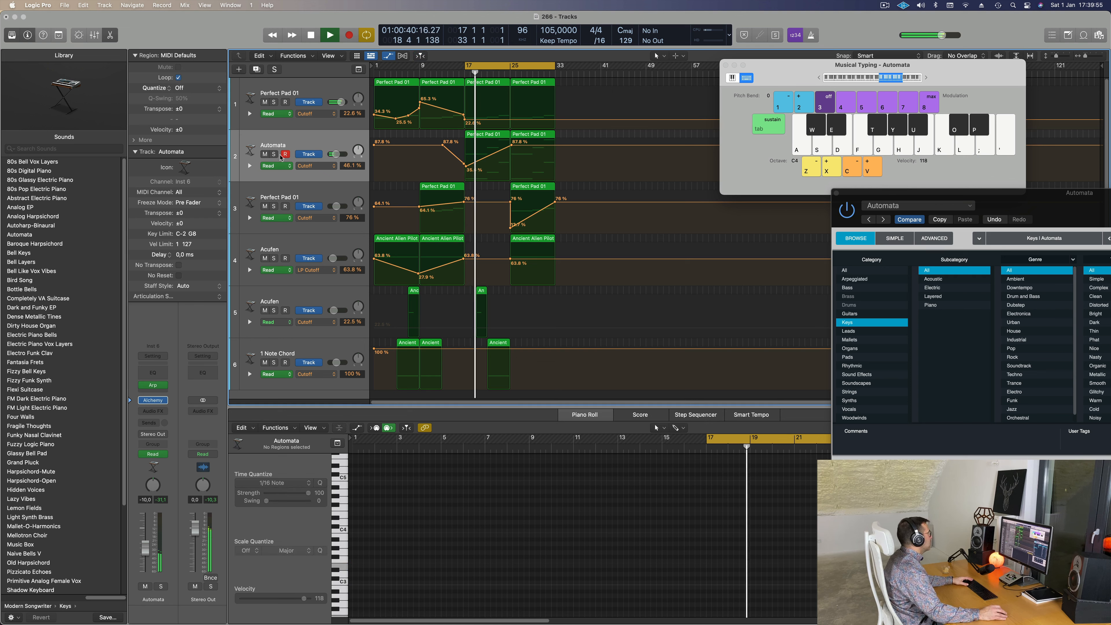
# Add a 22.6 % cutoff point at bar 25 on the first track and set Automata's cutoff point there to 54.1 %
pyautogui.click(320, 143)
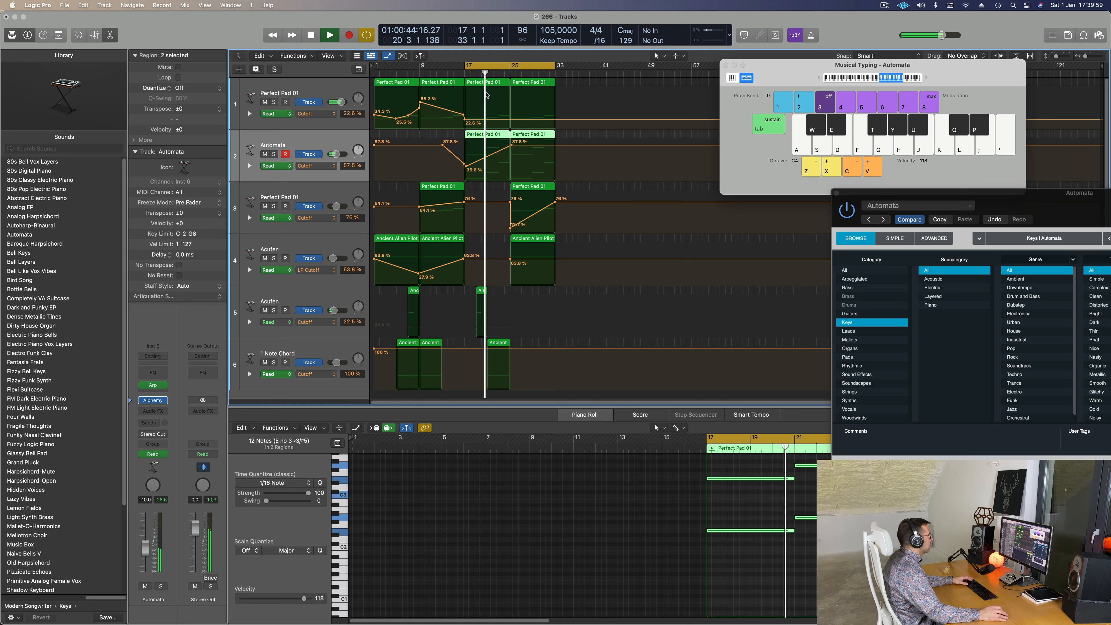
pyautogui.click(511, 120)
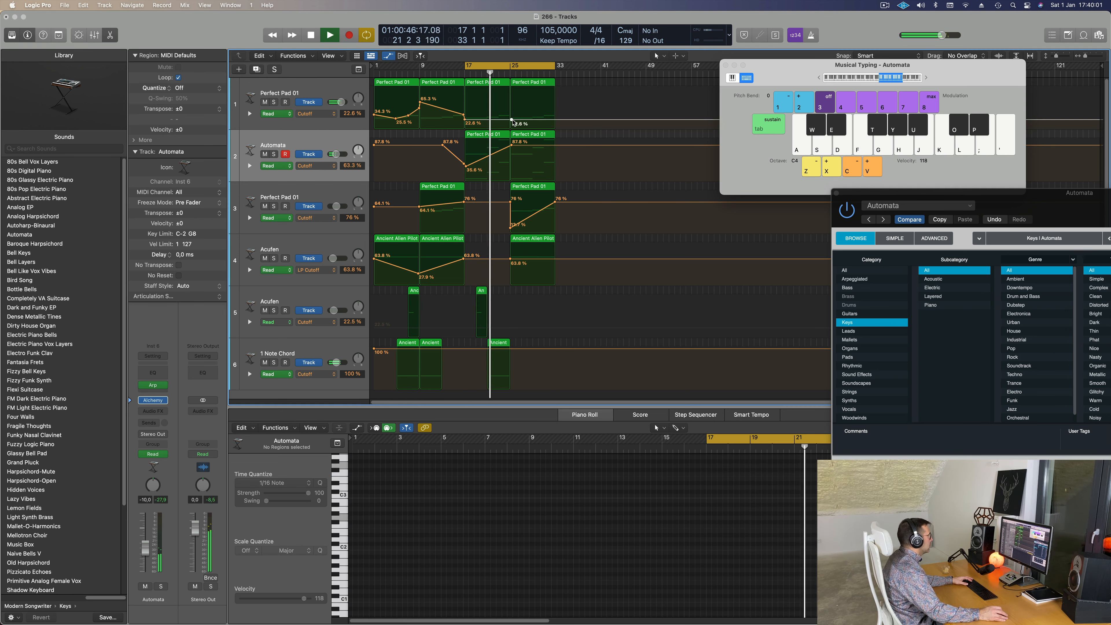
pyautogui.moveTo(508, 148); pyautogui.dragTo(510, 158)
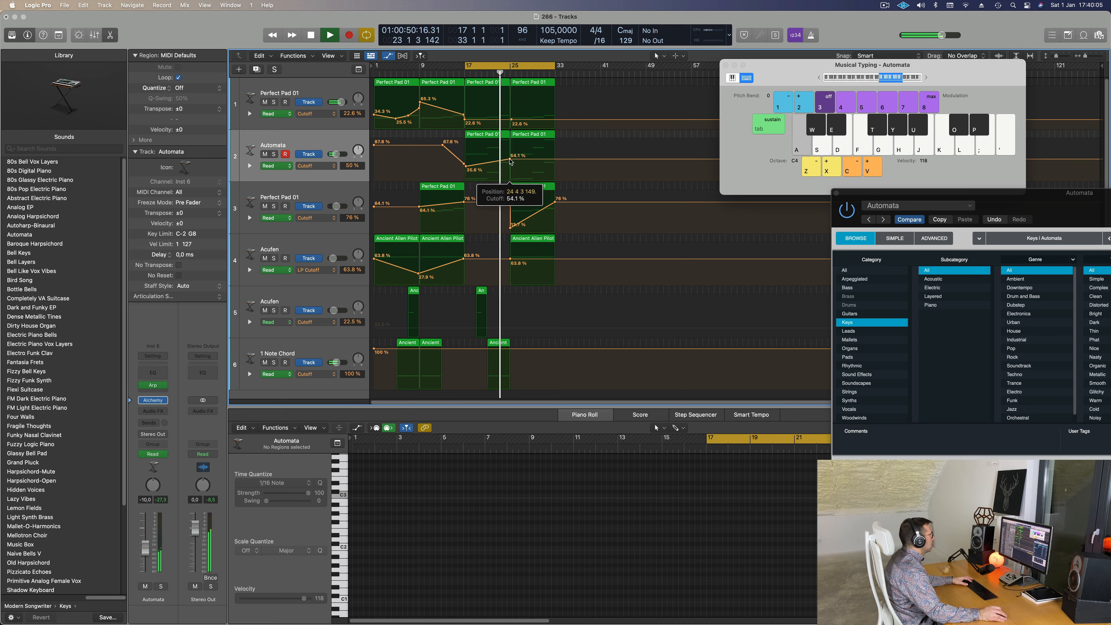
# In Automata's bar 17 region, delete the four notes after bar 21 and extend the remaining two notes to bar 25
pyautogui.click(492, 136)
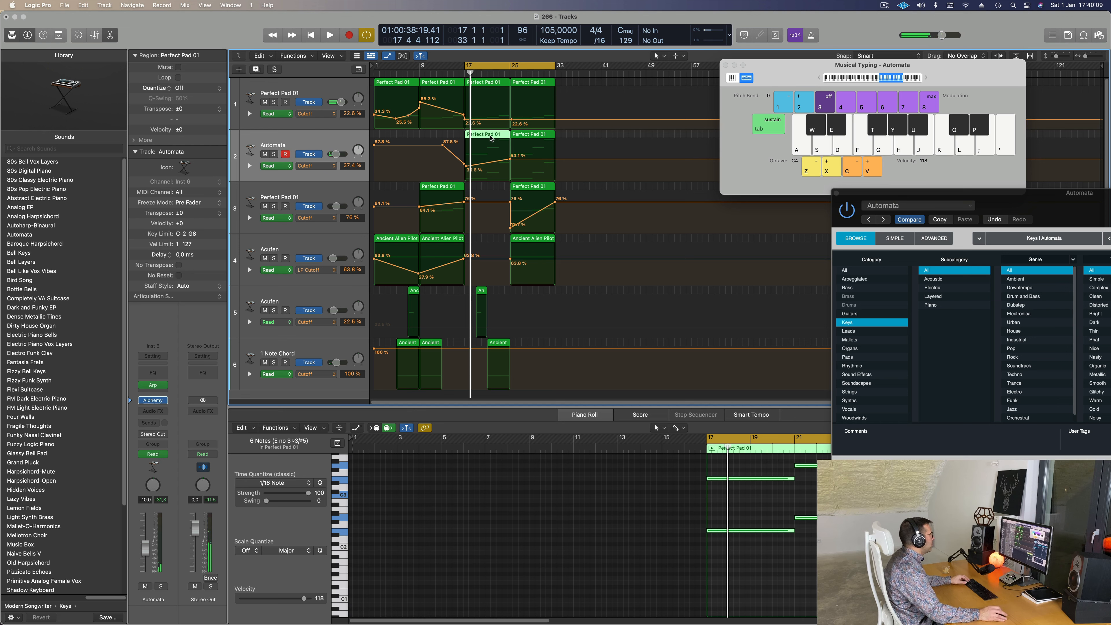
pyautogui.keyDown('ctrl'); pyautogui.keyDown('alt'); pyautogui.click(627, 518); pyautogui.keyUp('alt'); pyautogui.keyUp('ctrl')
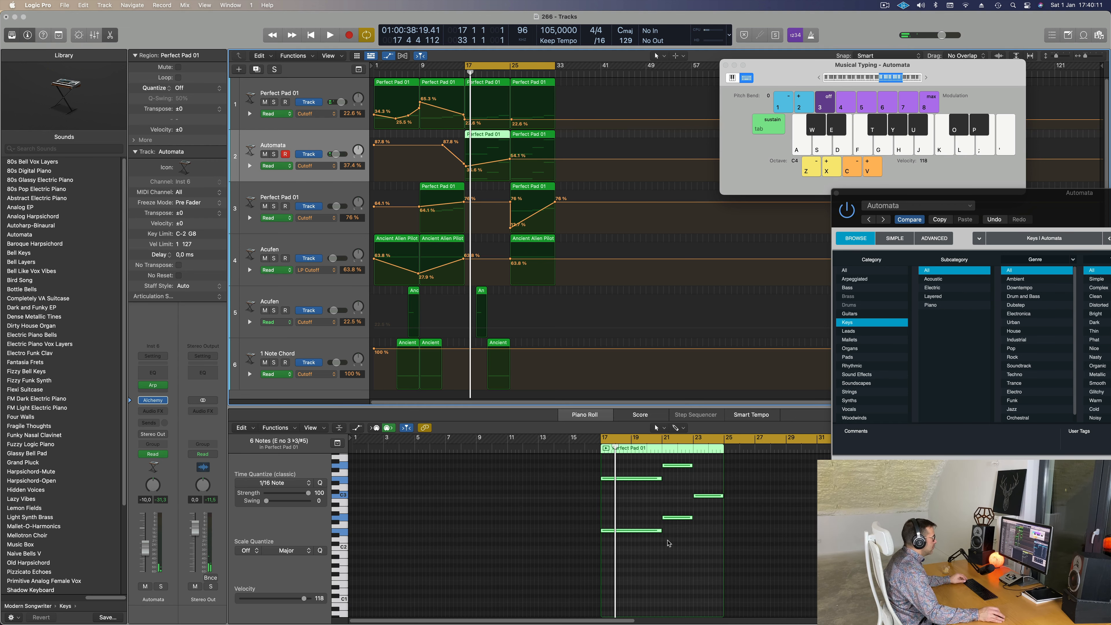
pyautogui.scroll(2, 673, 543)
pyautogui.moveTo(683, 466); pyautogui.dragTo(702, 554)
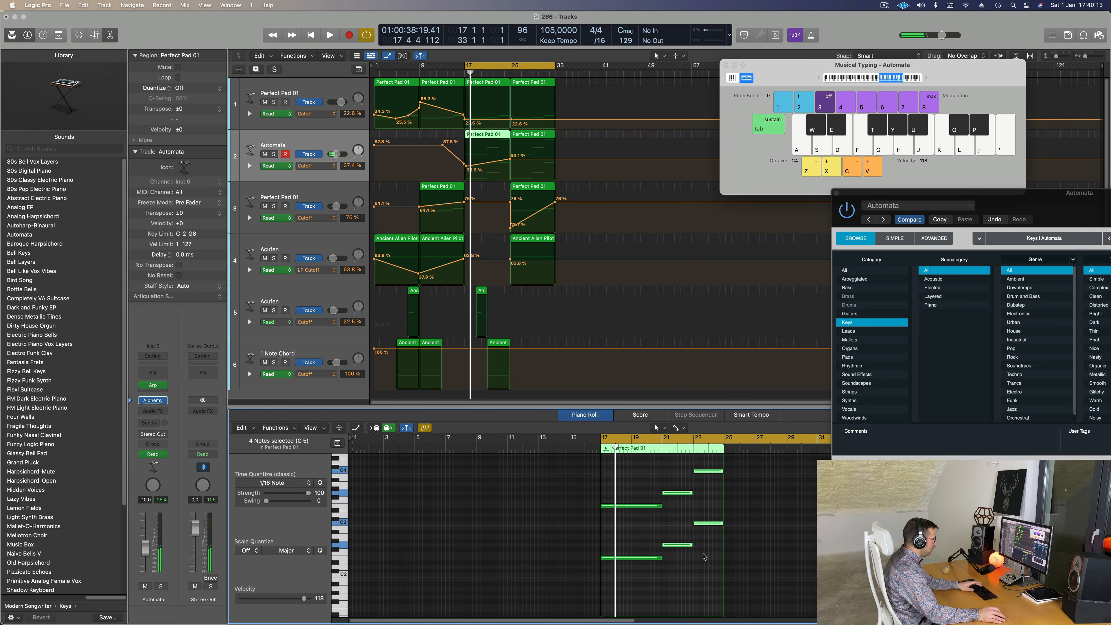
pyautogui.press('Delete')
pyautogui.moveTo(678, 498); pyautogui.dragTo(647, 575)
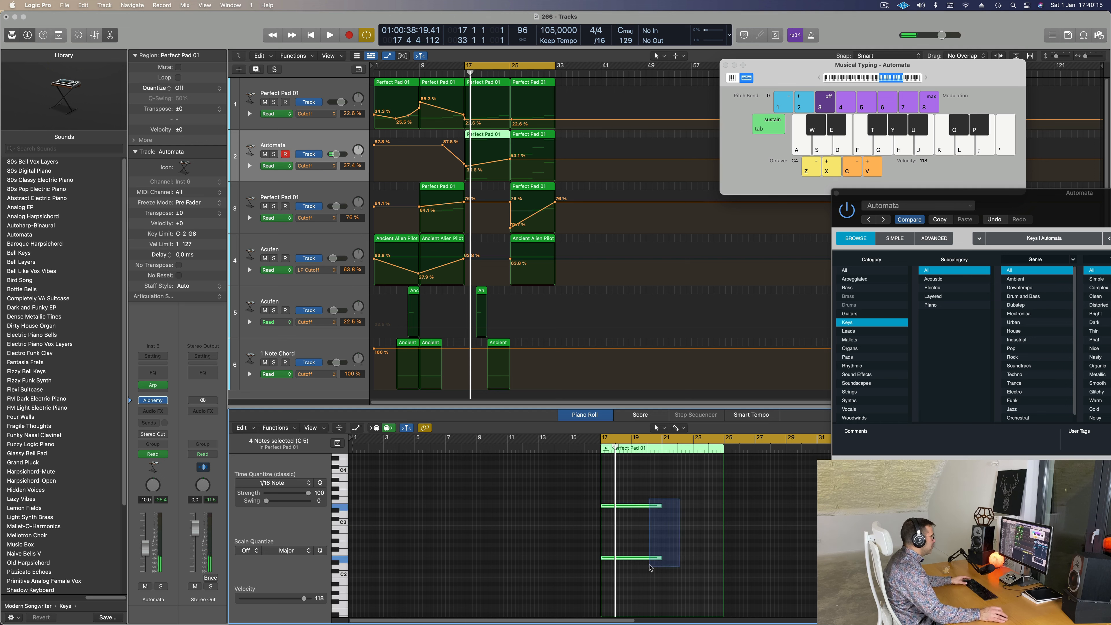
pyautogui.moveTo(660, 506); pyautogui.dragTo(723, 507)
# In the first track's bar 17 region, delete the last two notes and extend the first note to bar 25
pyautogui.click(493, 84)
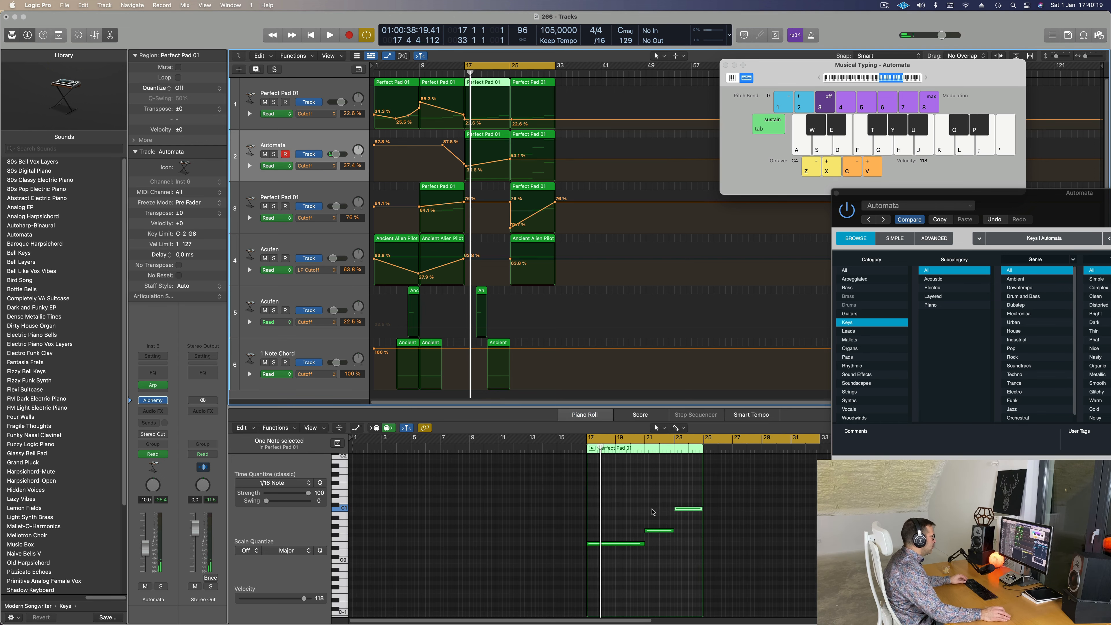
pyautogui.moveTo(663, 511); pyautogui.dragTo(686, 541)
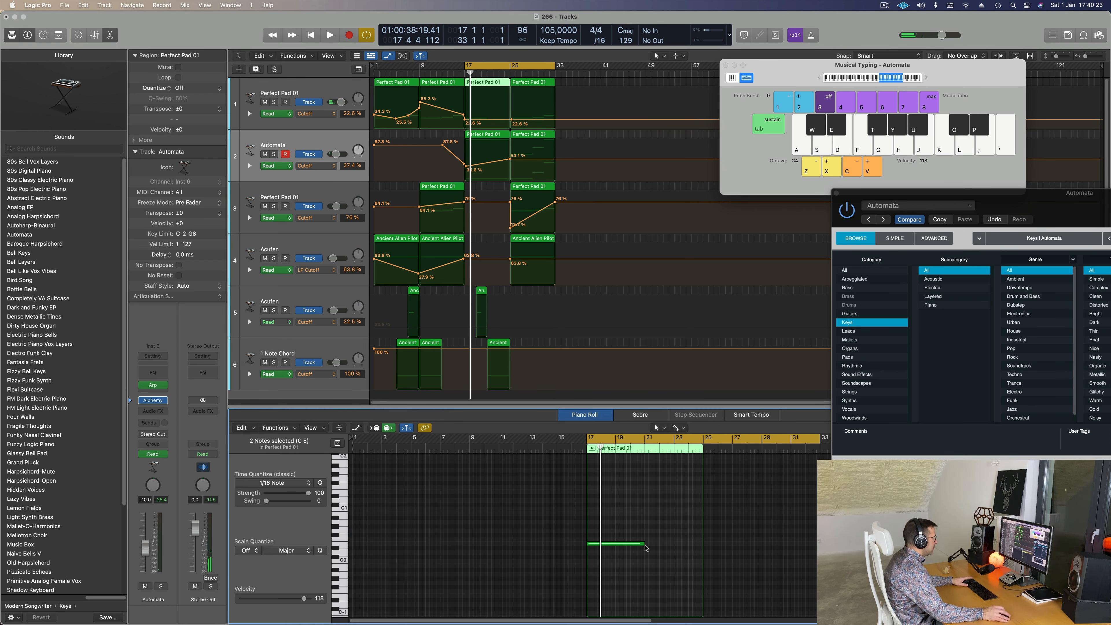
pyautogui.moveTo(644, 544); pyautogui.dragTo(703, 549)
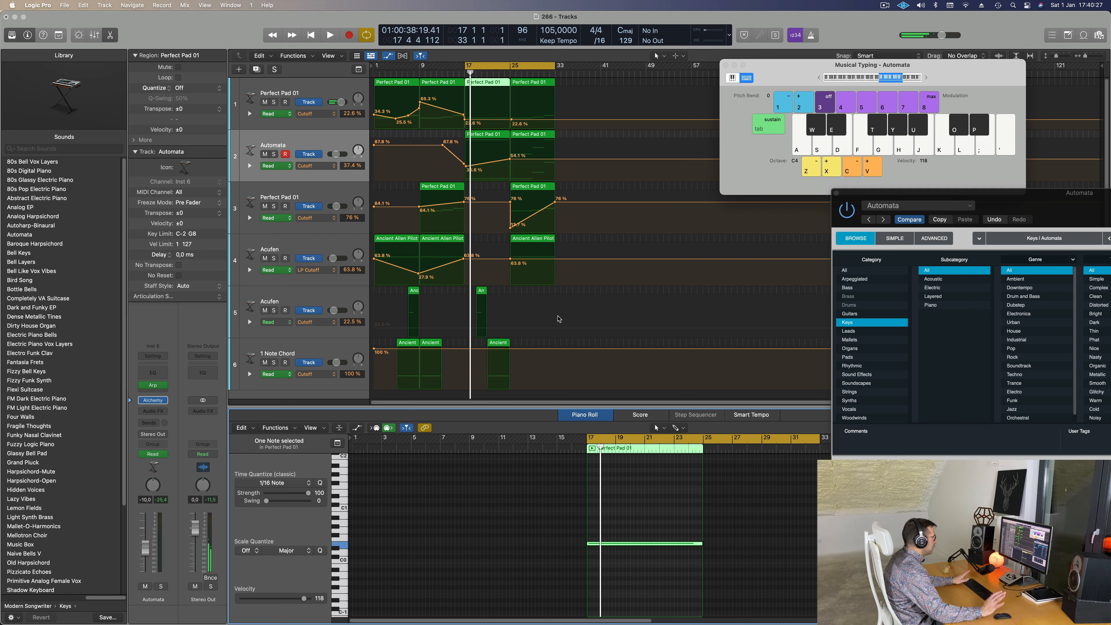
# Play the cycle and raise Automata's cutoff point at bar 25 to 60.1 %
pyautogui.press('space')
pyautogui.hscroll(3, 568, 329)
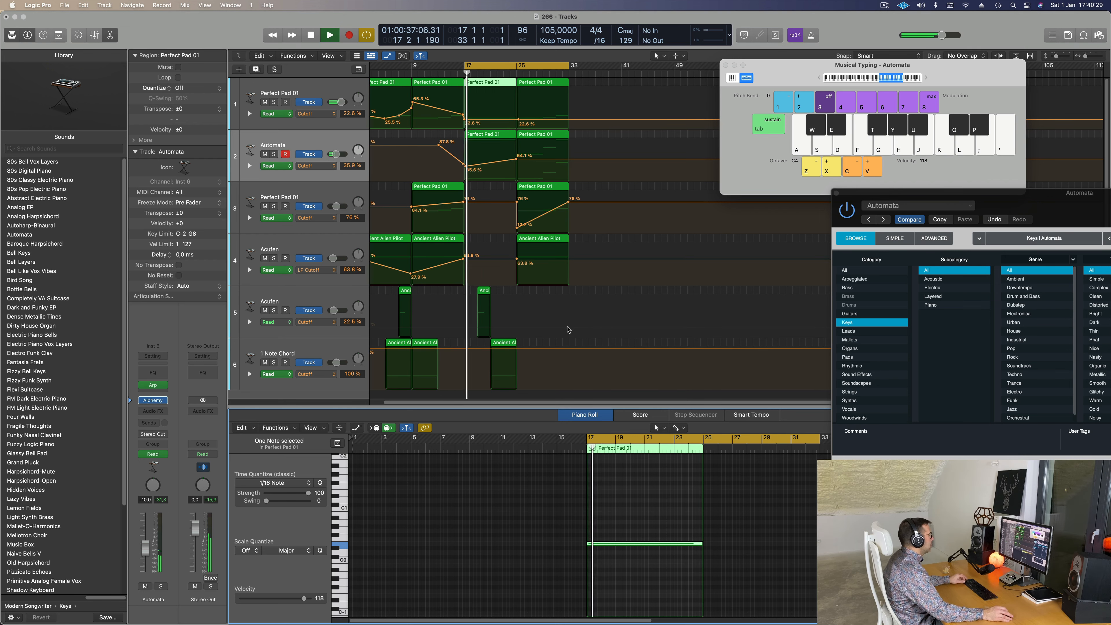
pyautogui.hscroll(-3, 498, 160)
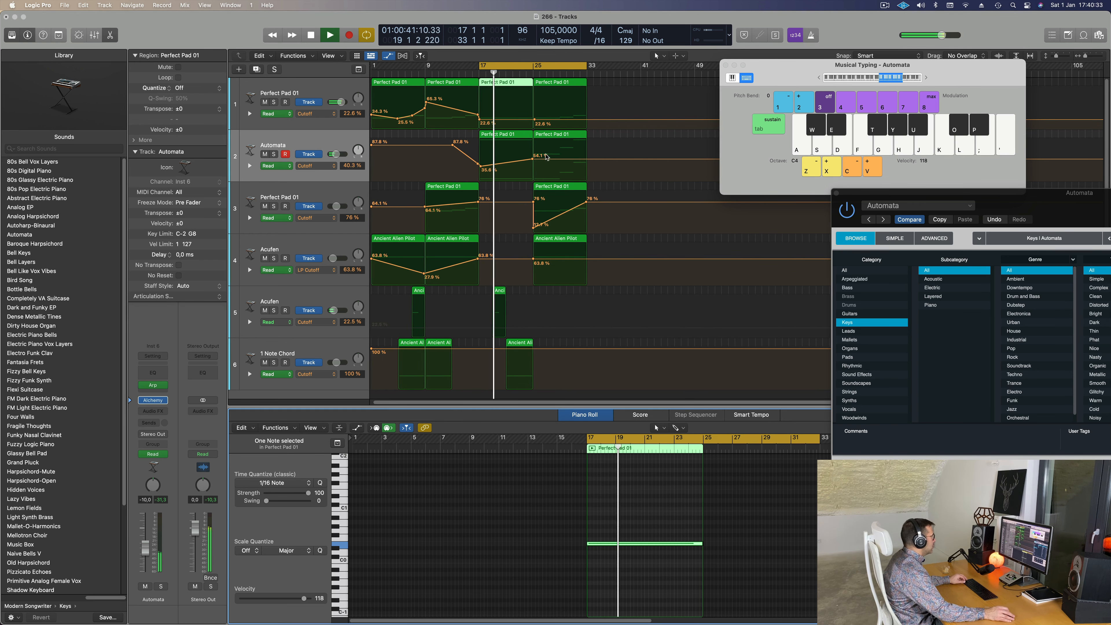
pyautogui.moveTo(532, 159); pyautogui.dragTo(532, 156)
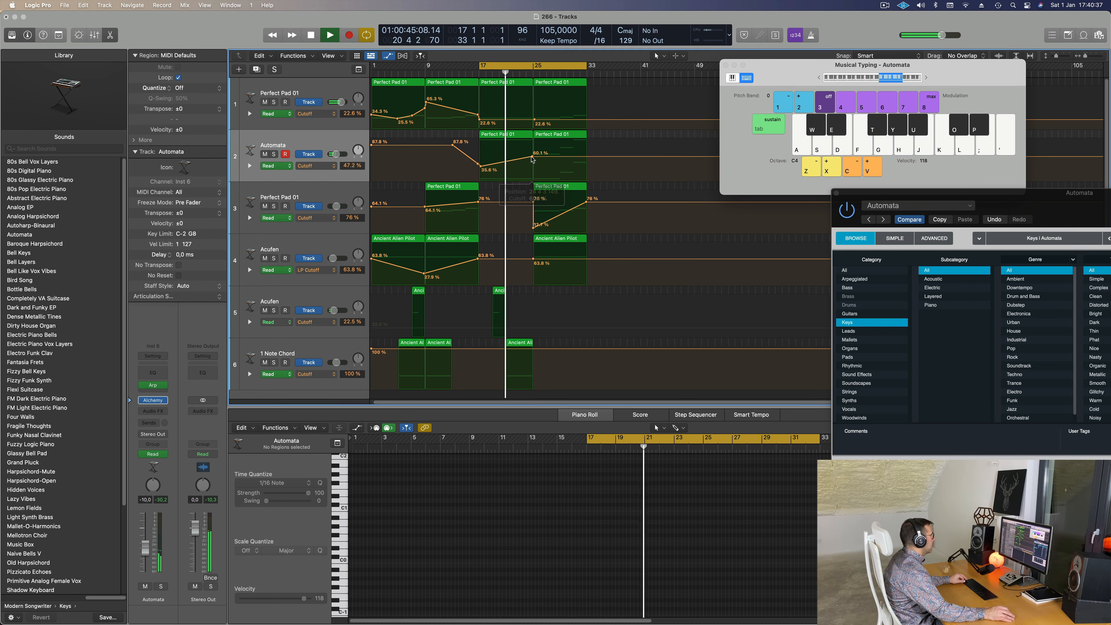
# Shorten the cycle range to bars 17 to 25 and repeat that section so a copy starts at bar 25
pyautogui.hscroll(-3, 513, 172)
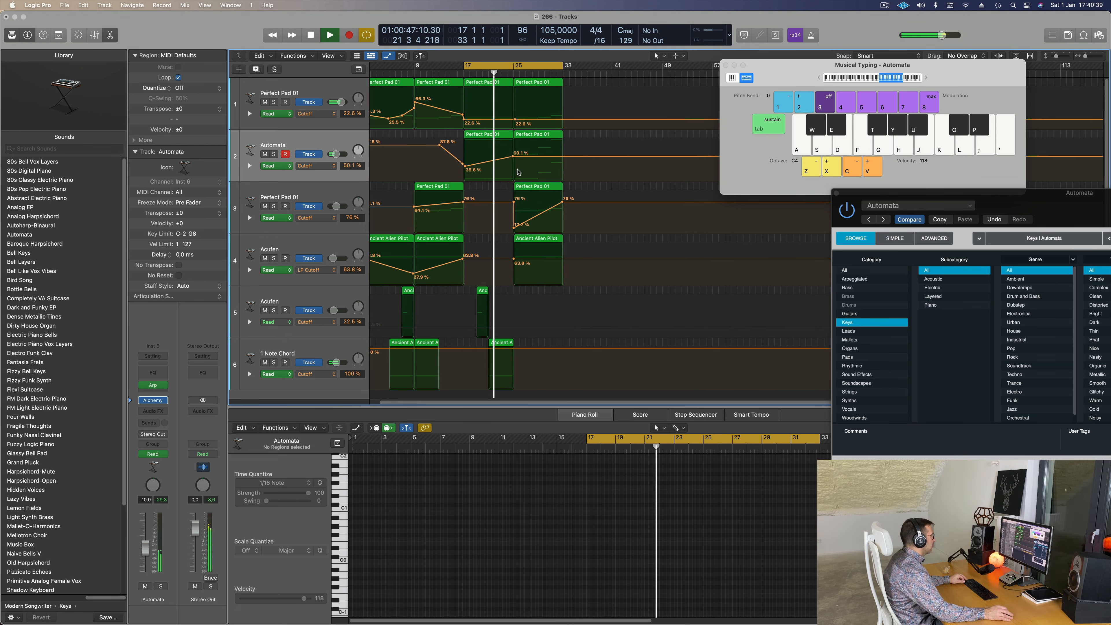
pyautogui.hscroll(3, 555, 169)
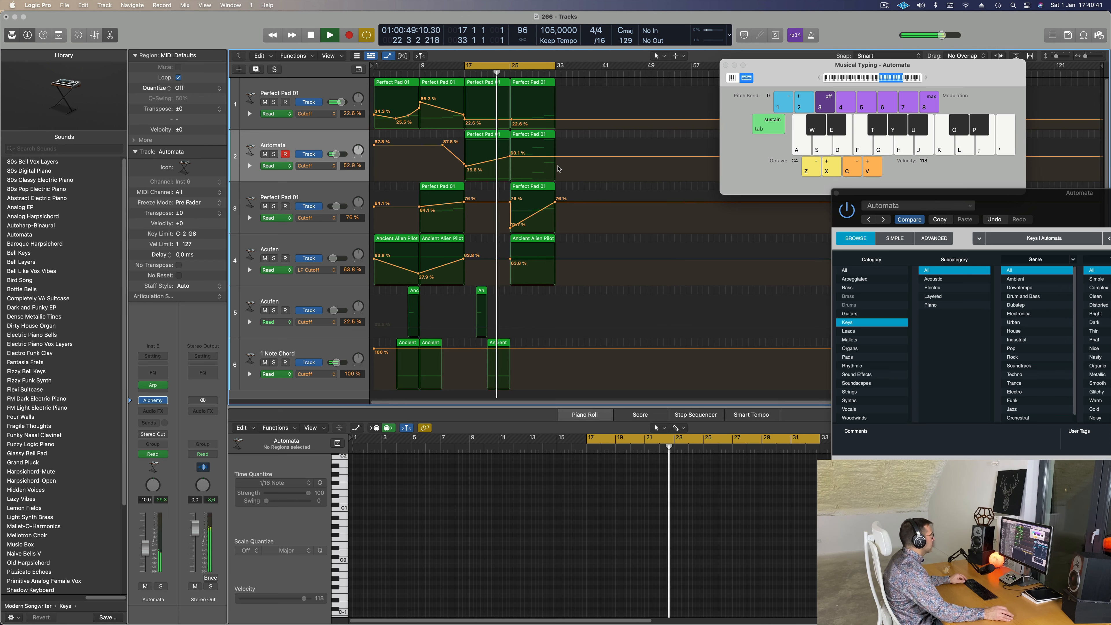
pyautogui.hscroll(1, 562, 168)
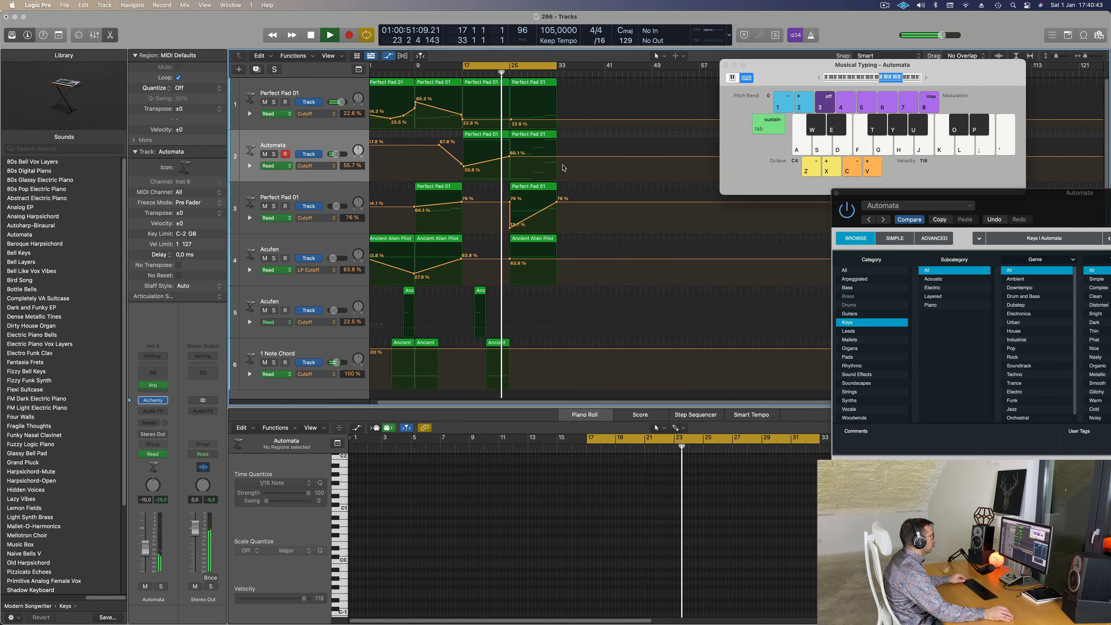
pyautogui.hscroll(-2, 561, 167)
pyautogui.hscroll(1, 560, 148)
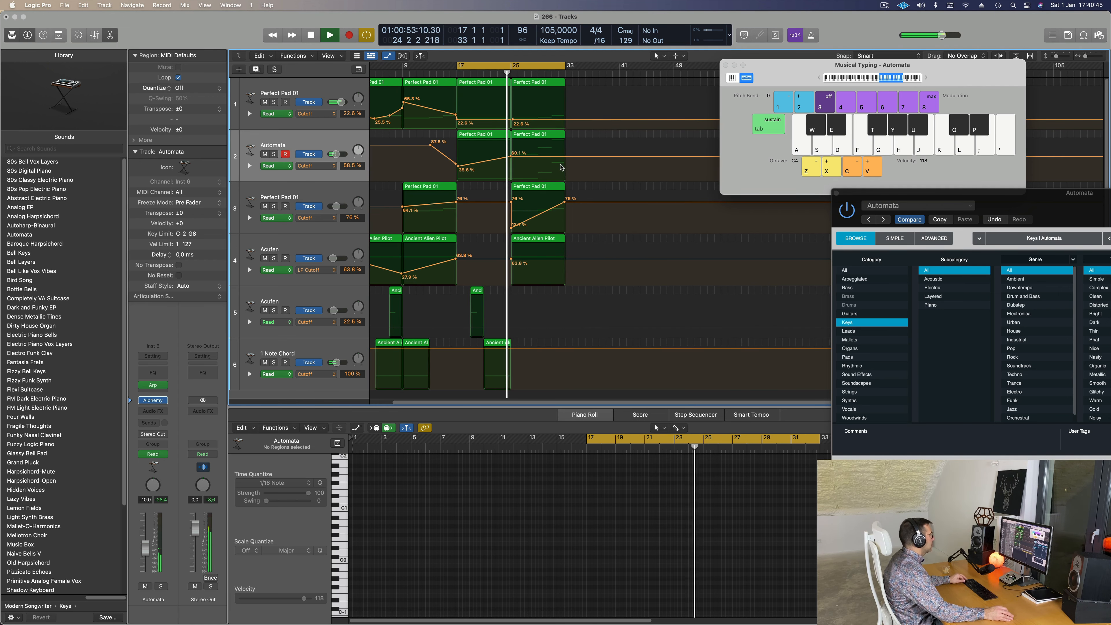
pyautogui.hscroll(-1, 556, 123)
pyautogui.moveTo(555, 65); pyautogui.dragTo(510, 74)
pyautogui.press('ctrl+super+r')
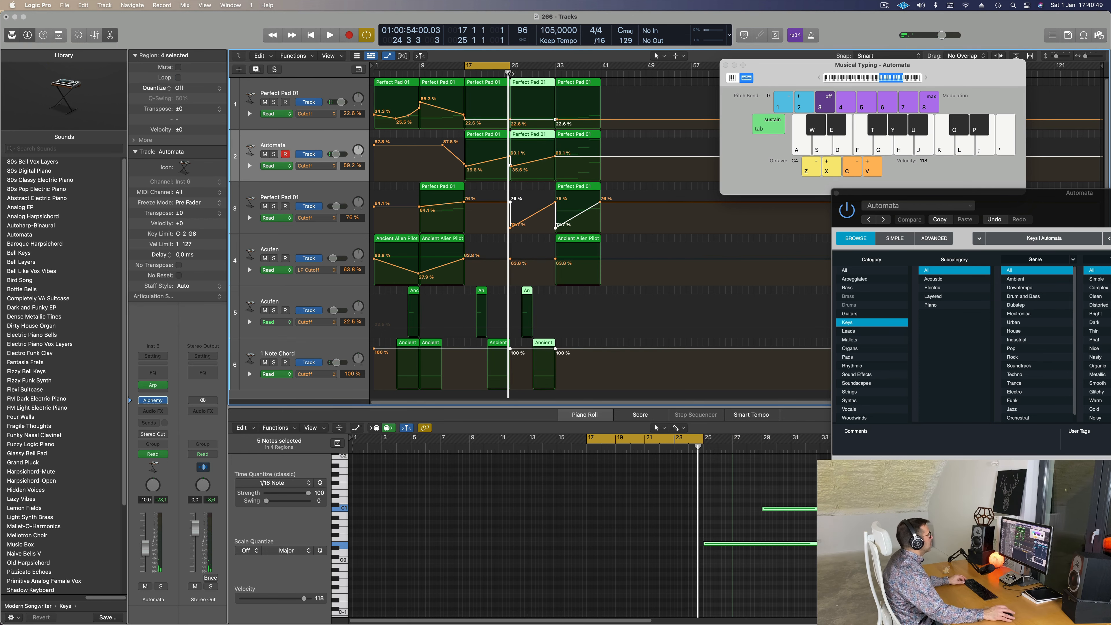
# Extend the cycle range to bar 33 and delete the low cutoff points at bar 25 on the third track and Automata
pyautogui.press('space')
pyautogui.moveTo(528, 67); pyautogui.dragTo(556, 67)
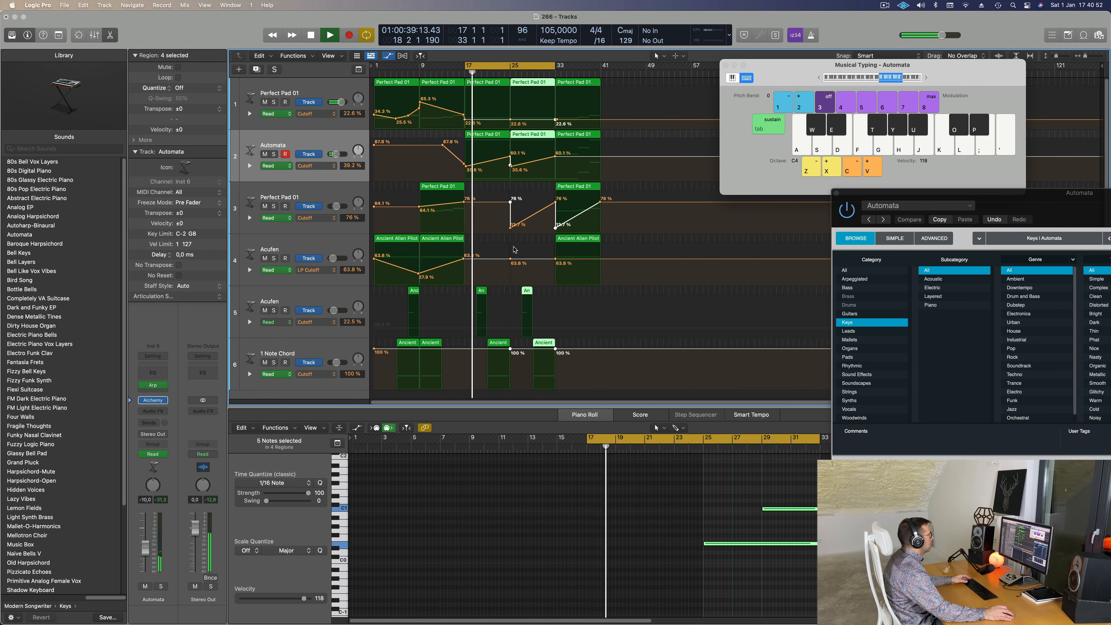
pyautogui.doubleClick(511, 226)
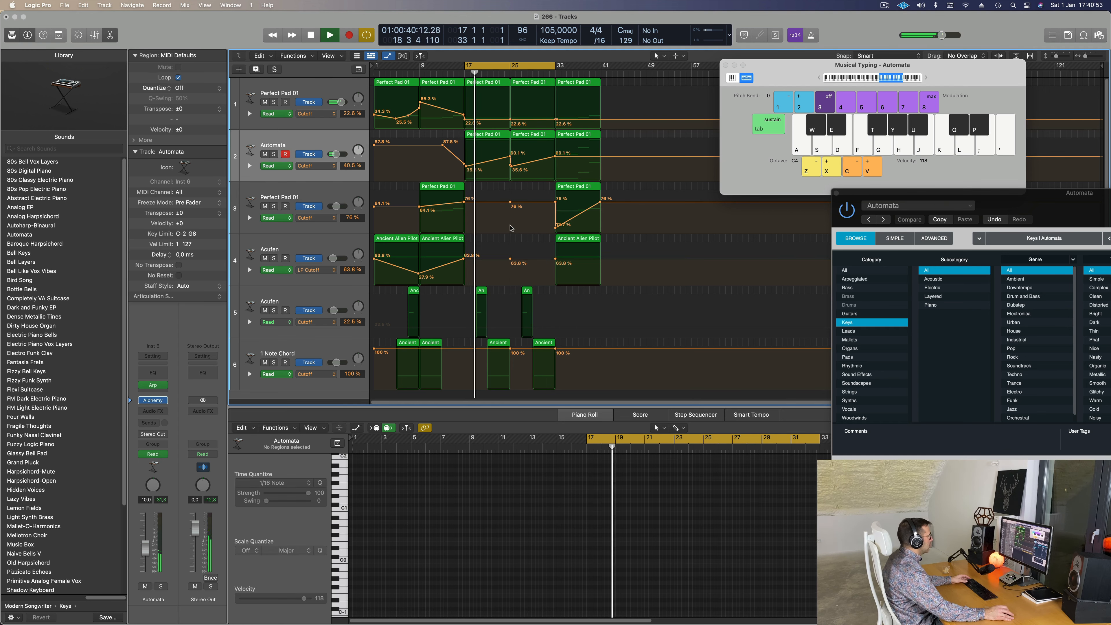
pyautogui.click(511, 165)
pyautogui.doubleClick(511, 166)
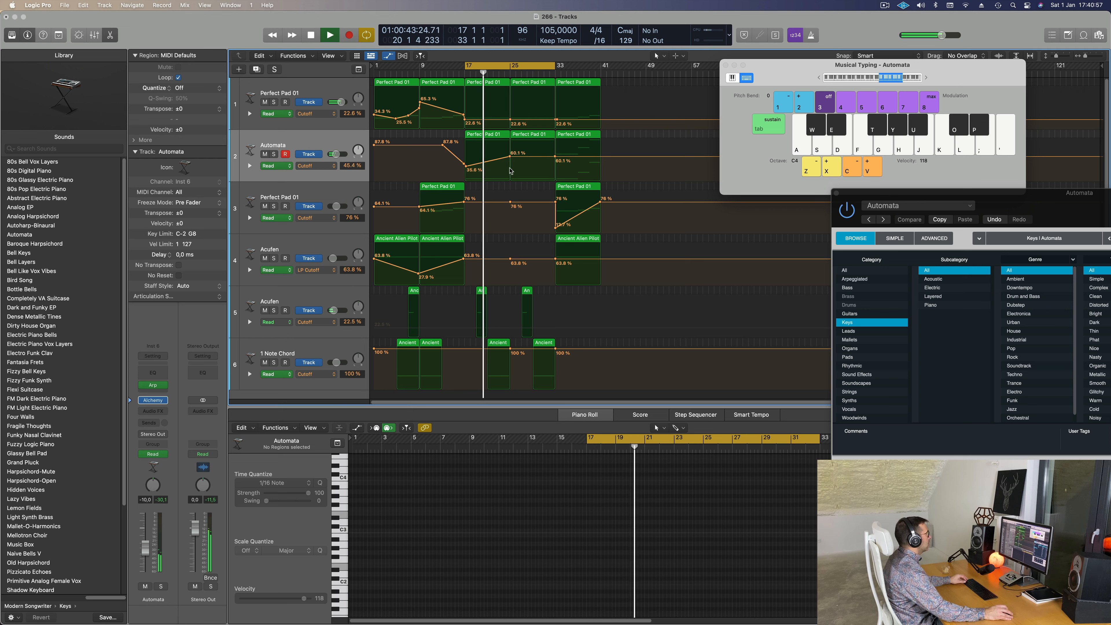
# Set the first track's cutoff point at bar 25 to 9.78 % and Automata's point at bar 33 to 64.1 %
pyautogui.moveTo(510, 119); pyautogui.dragTo(510, 113)
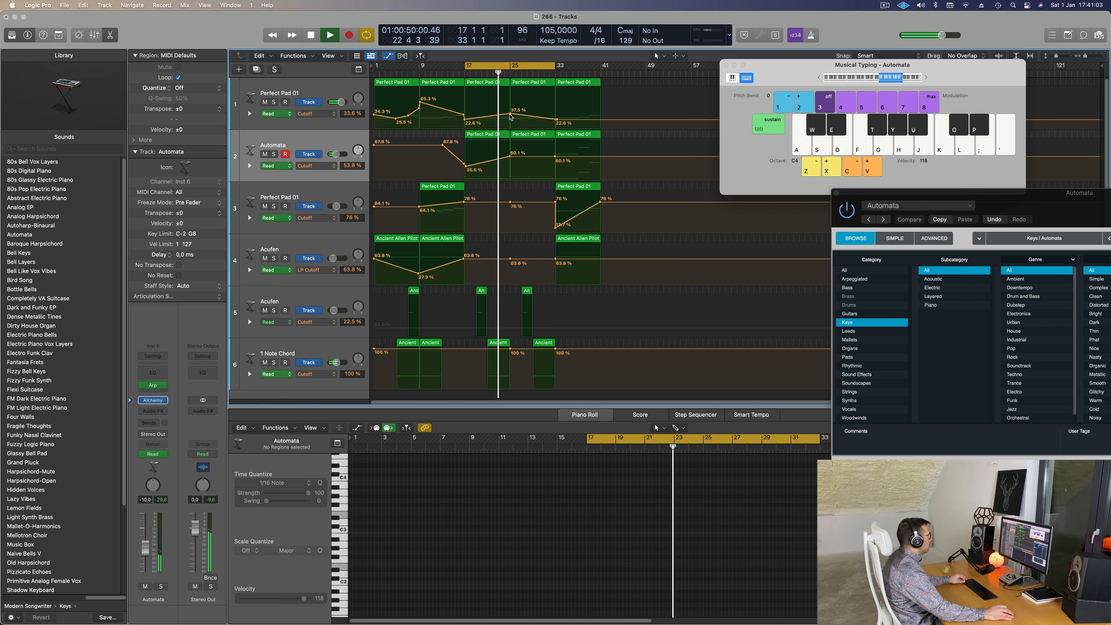
pyautogui.moveTo(511, 118); pyautogui.dragTo(510, 123)
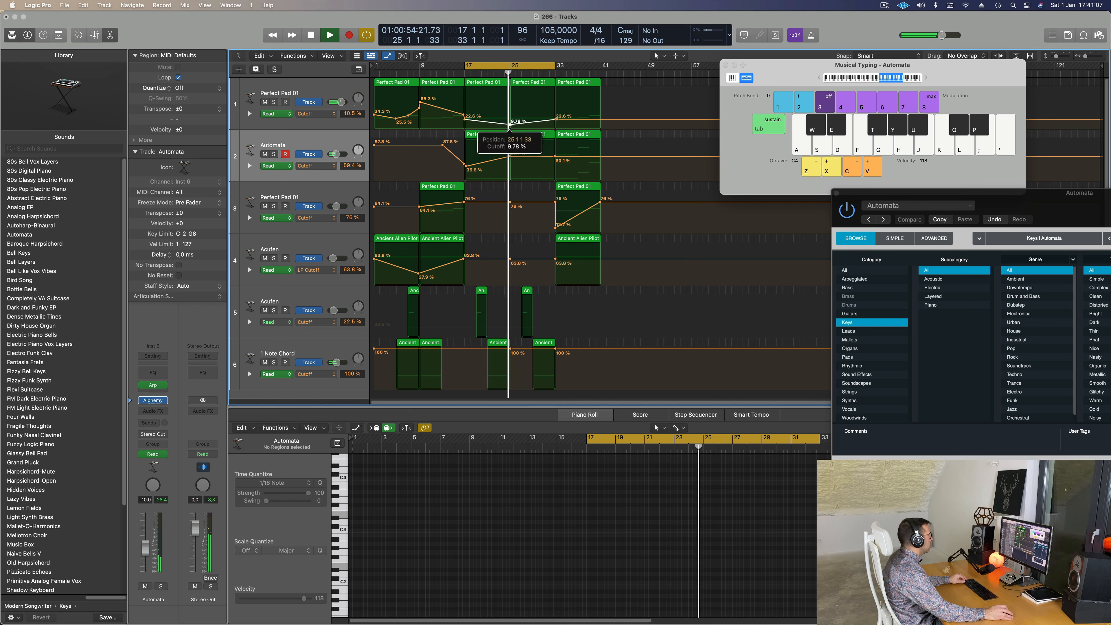
pyautogui.click(555, 155)
# Copy Automata's bar 25 region onto the third track and shape its cutoff from a low at bar 25 to 42.3 % at bar 33
pyautogui.moveTo(545, 137); pyautogui.dragTo(512, 210)
pyautogui.click(504, 73)
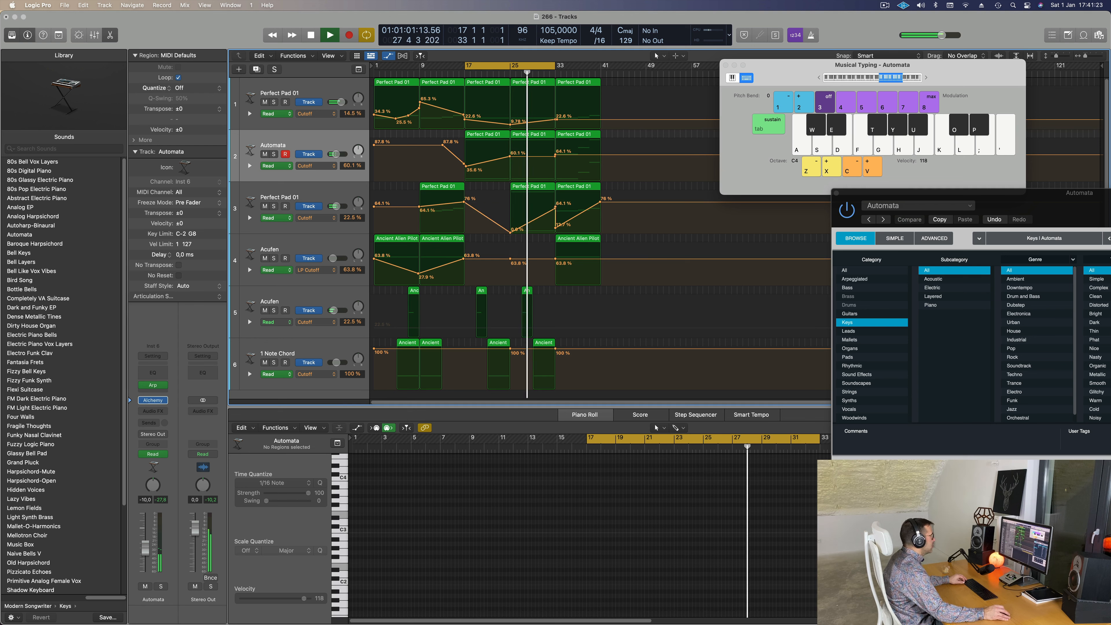
pyautogui.moveTo(556, 209); pyautogui.dragTo(556, 215)
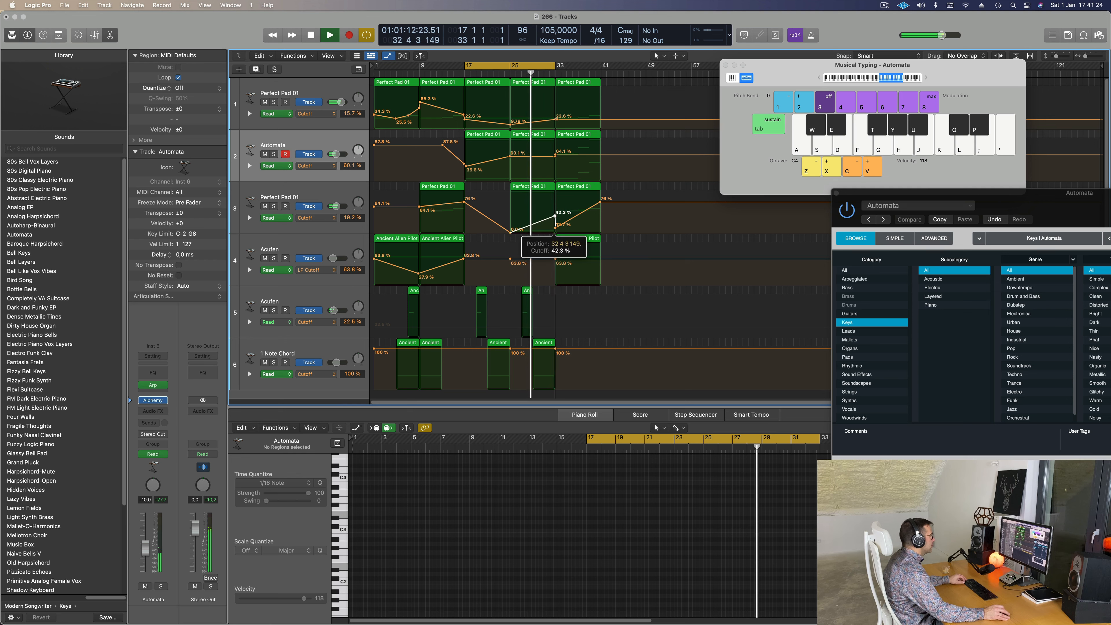
pyautogui.doubleClick(556, 227)
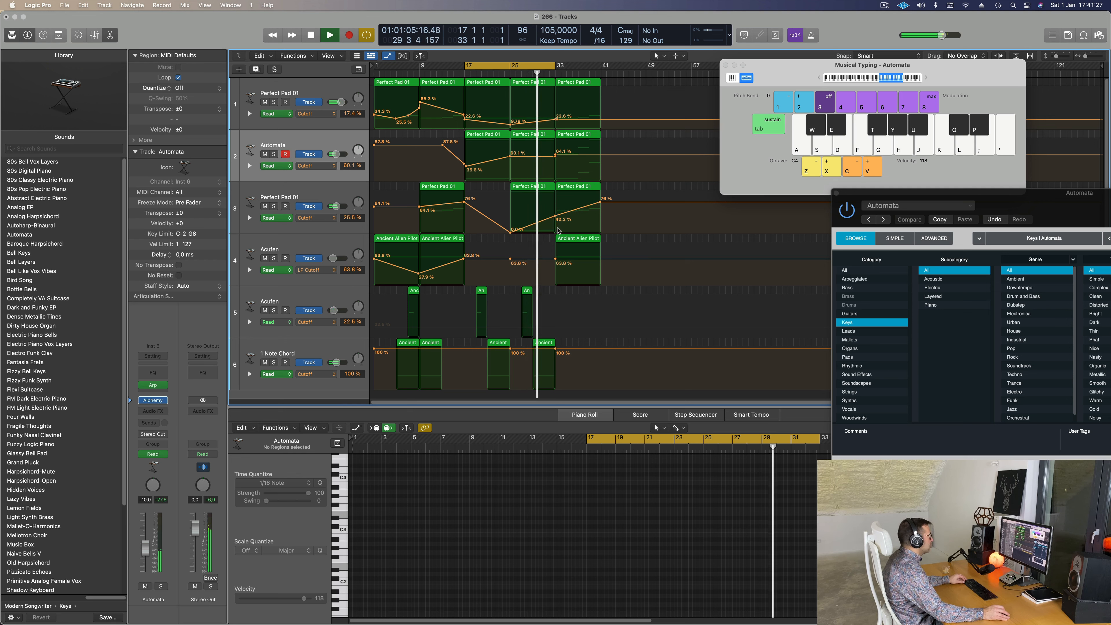
# Raise Automata's cutoff point at bar 33 to 67 % and save the project
pyautogui.hscroll(3, 552, 227)
pyautogui.hscroll(-3, 552, 230)
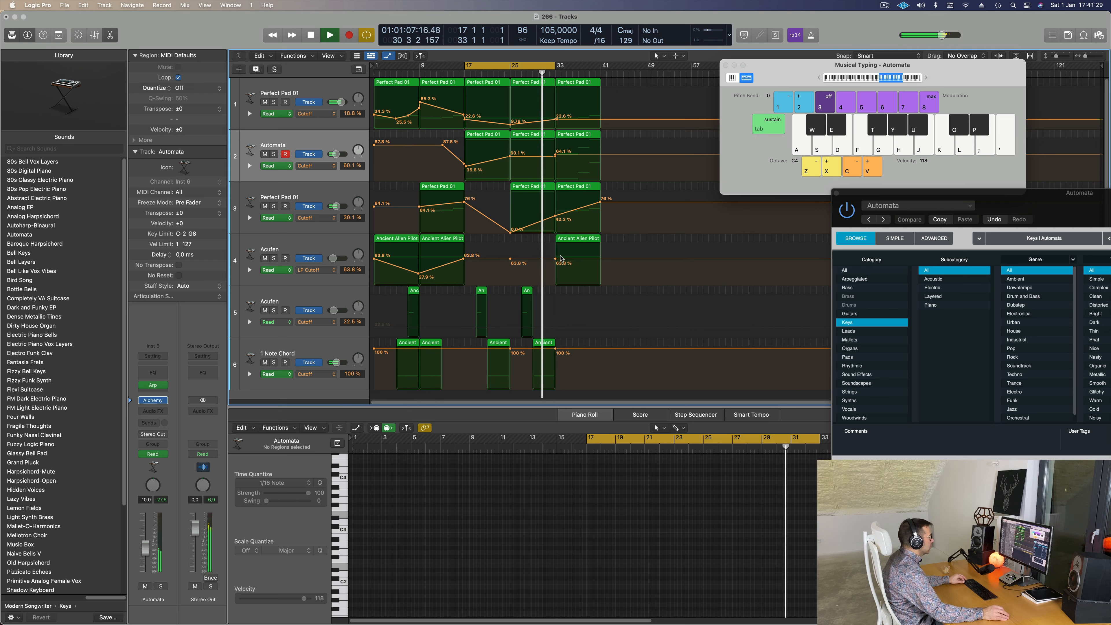
pyautogui.hscroll(2, 534, 201)
pyautogui.hscroll(-2, 534, 202)
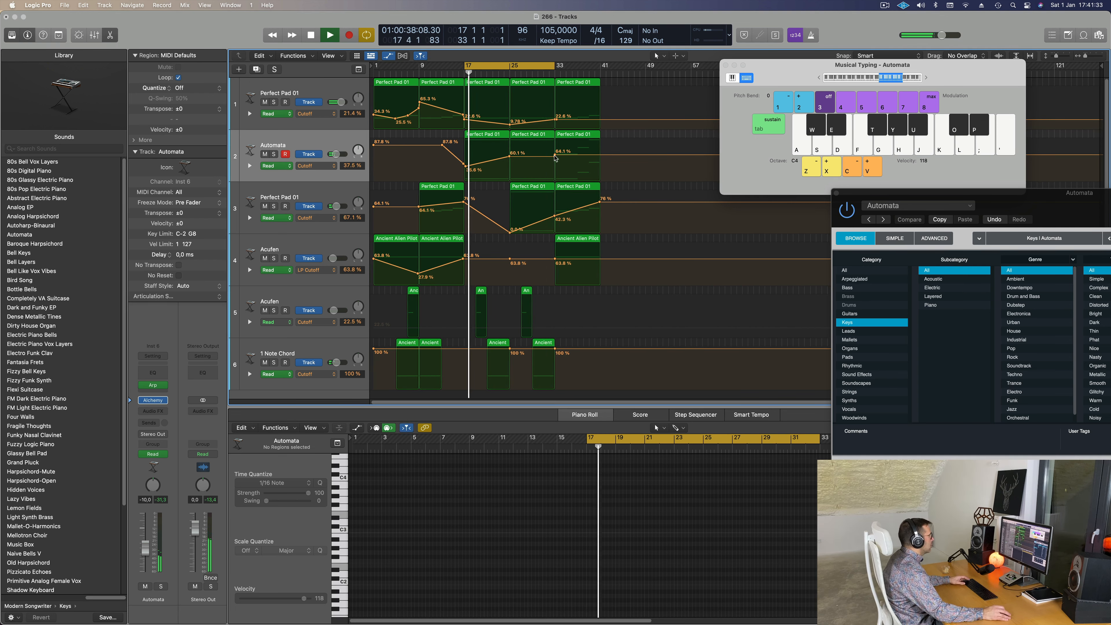
pyautogui.moveTo(554, 155); pyautogui.dragTo(554, 152)
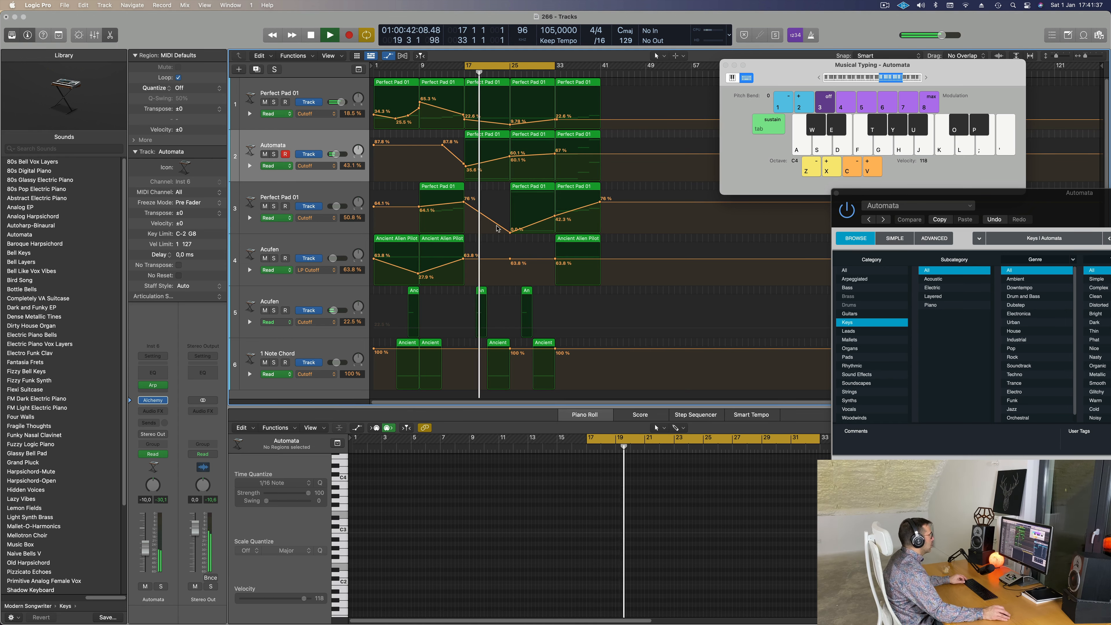
pyautogui.press('super+s')
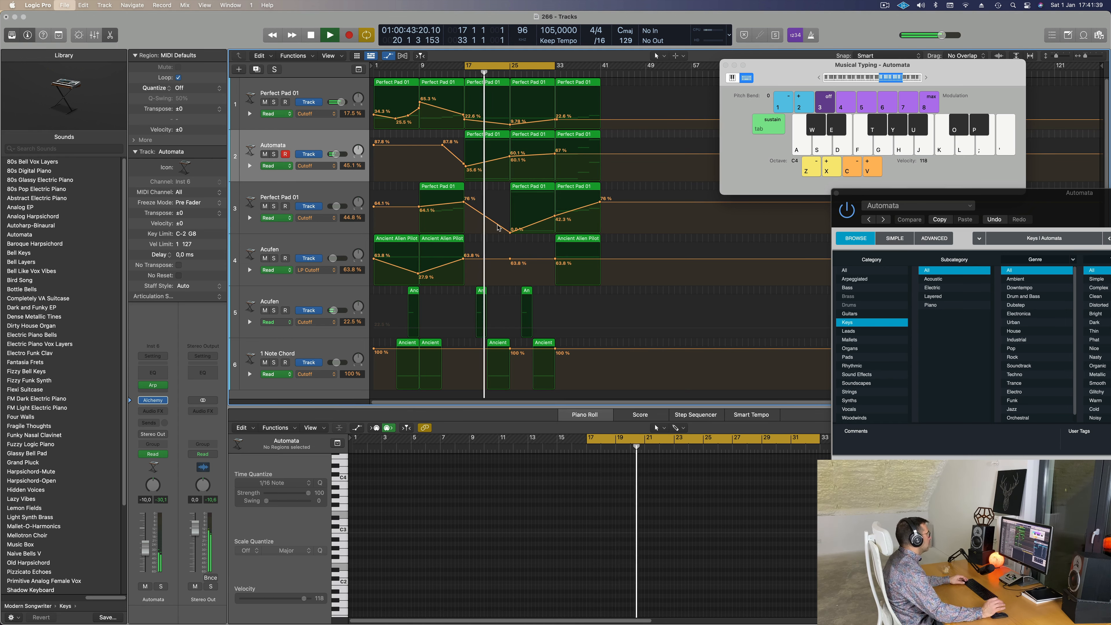
# Set the cutoff automation point at bar 33 on the Automata track to 71 %
pyautogui.click(341, 147)
pyautogui.scroll(3, 516, 322)
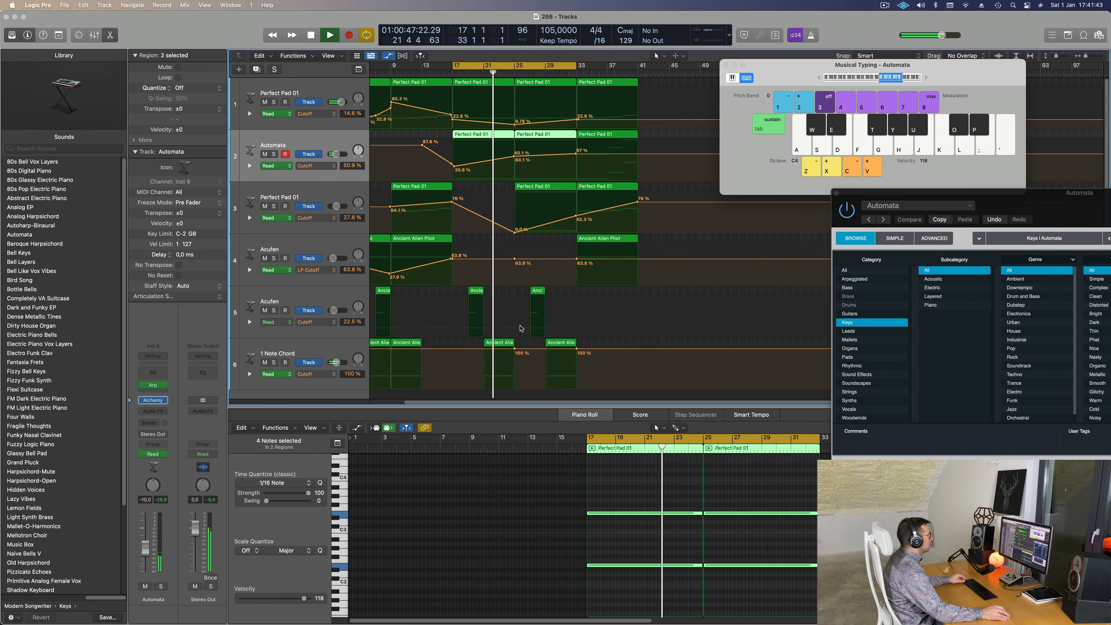
pyautogui.scroll(-2, 520, 328)
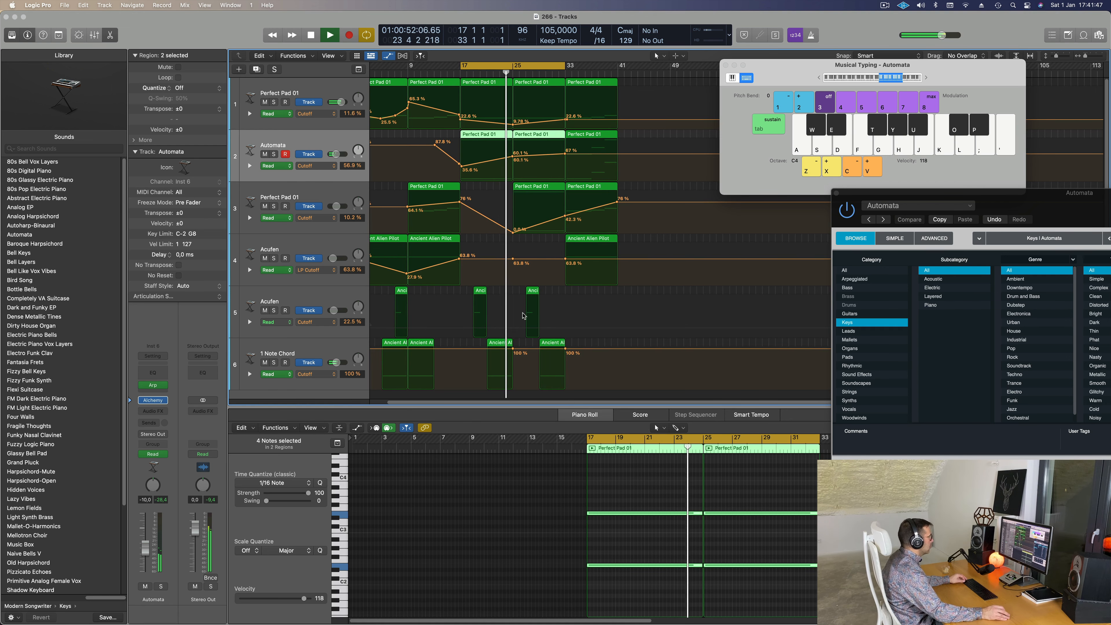
pyautogui.scroll(-2, 524, 312)
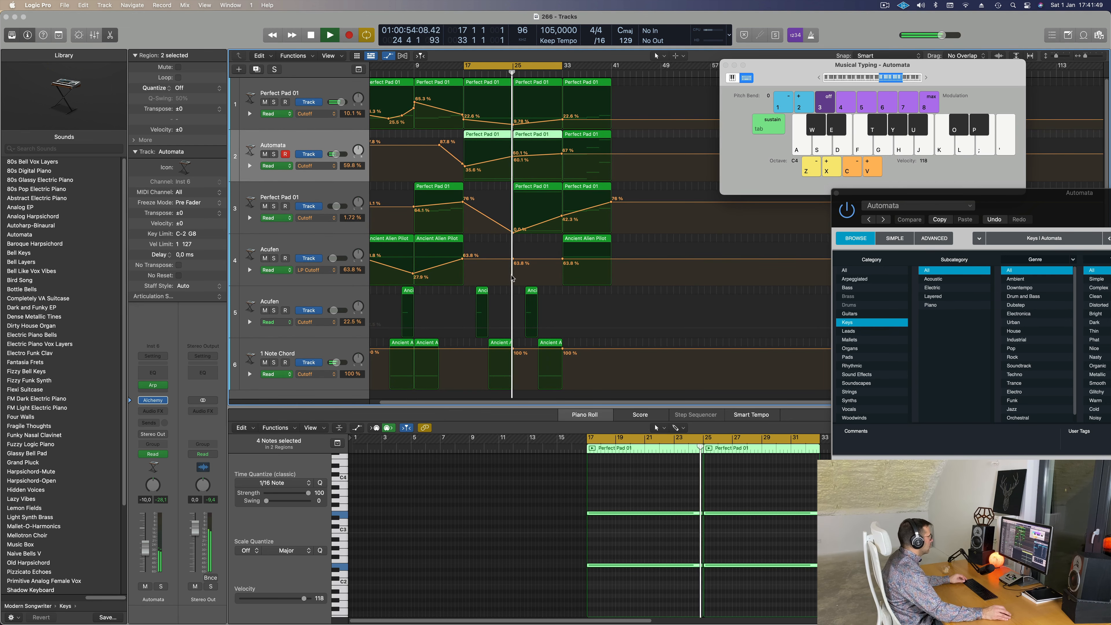
pyautogui.scroll(2, 504, 279)
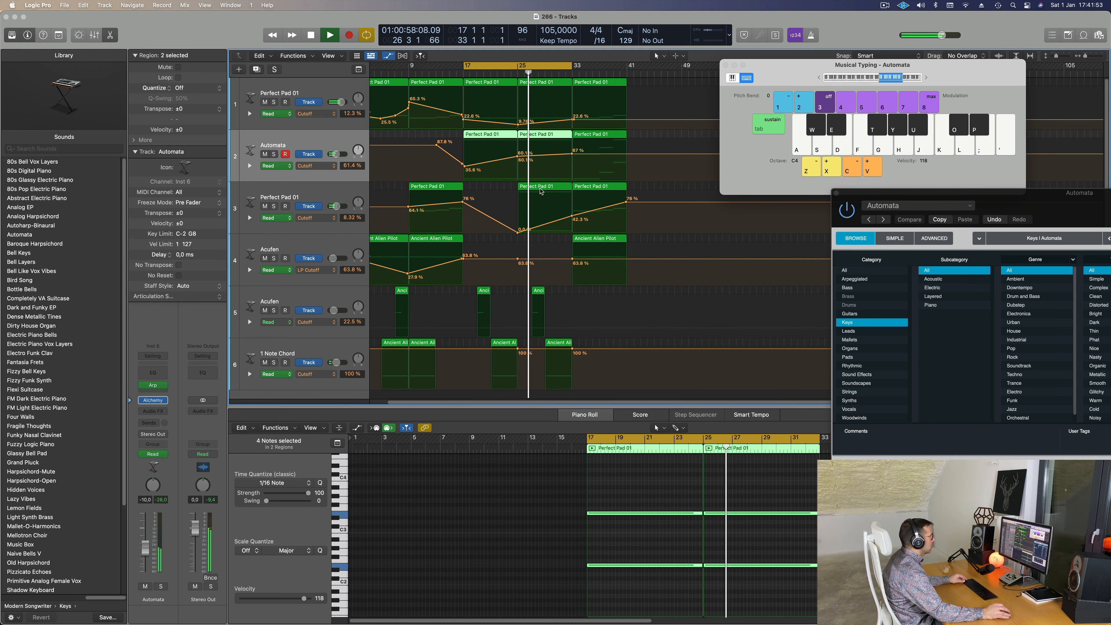
pyautogui.moveTo(572, 153); pyautogui.dragTo(571, 152)
# Copy the fifth track's Ancient Alien Pilot region at bar 27 to bar 31
pyautogui.click(540, 292)
pyautogui.moveTo(540, 293); pyautogui.dragTo(565, 294)
pyautogui.scroll(-2, 567, 294)
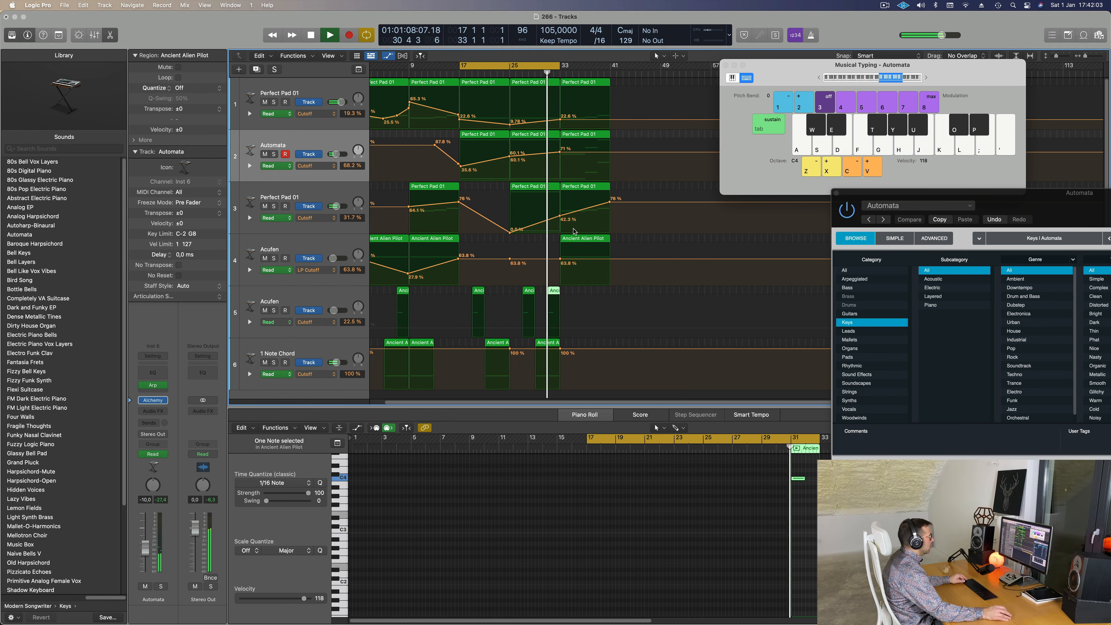
# Move the four regions starting at bar 33 on the upper four tracks, with their automation, to about bar 48
pyautogui.scroll(3, 577, 232)
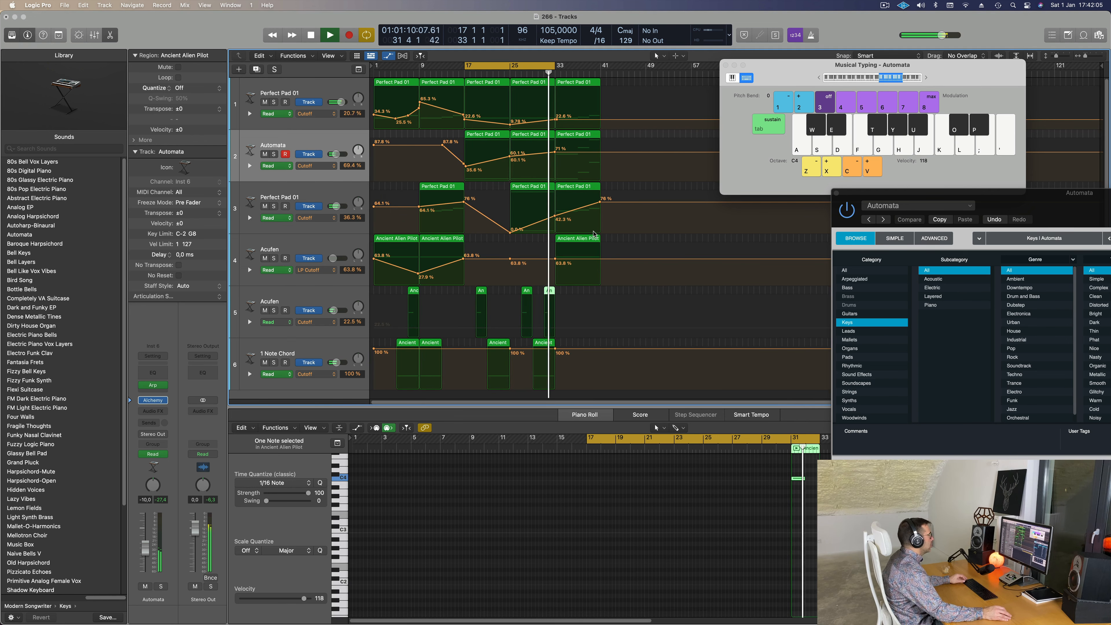
pyautogui.scroll(-3, 593, 233)
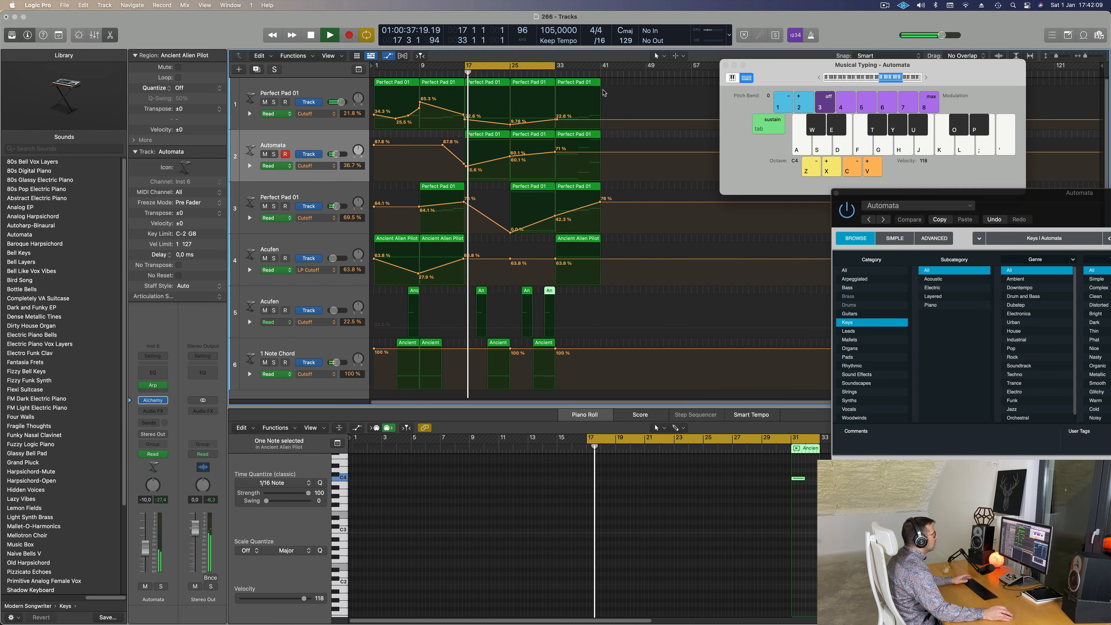
pyautogui.moveTo(618, 83); pyautogui.dragTo(587, 258)
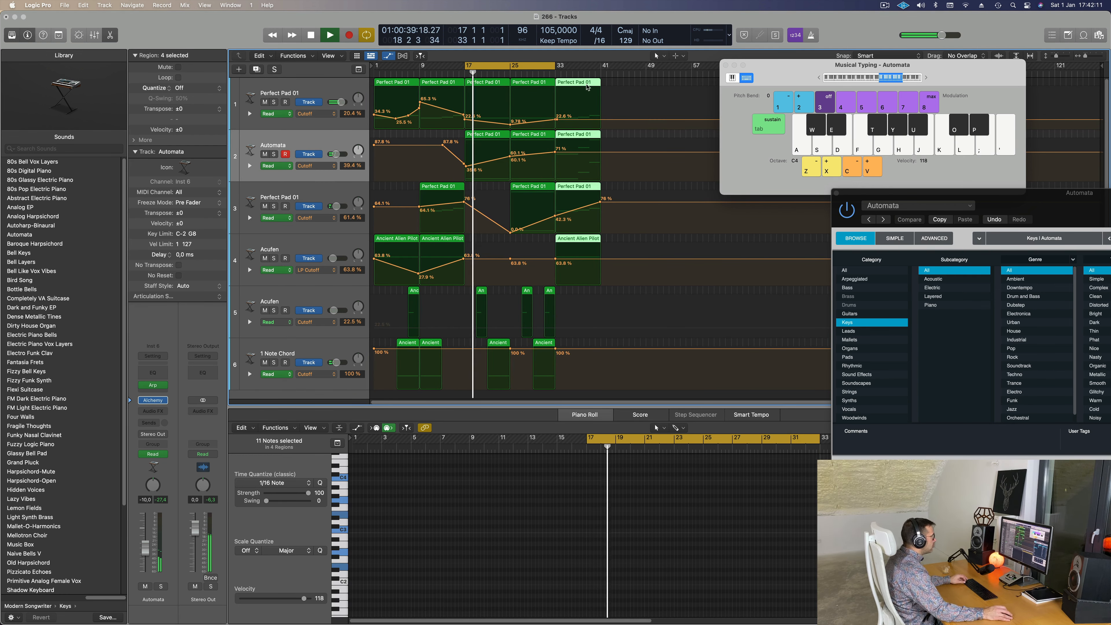
pyautogui.moveTo(599, 84); pyautogui.dragTo(685, 85)
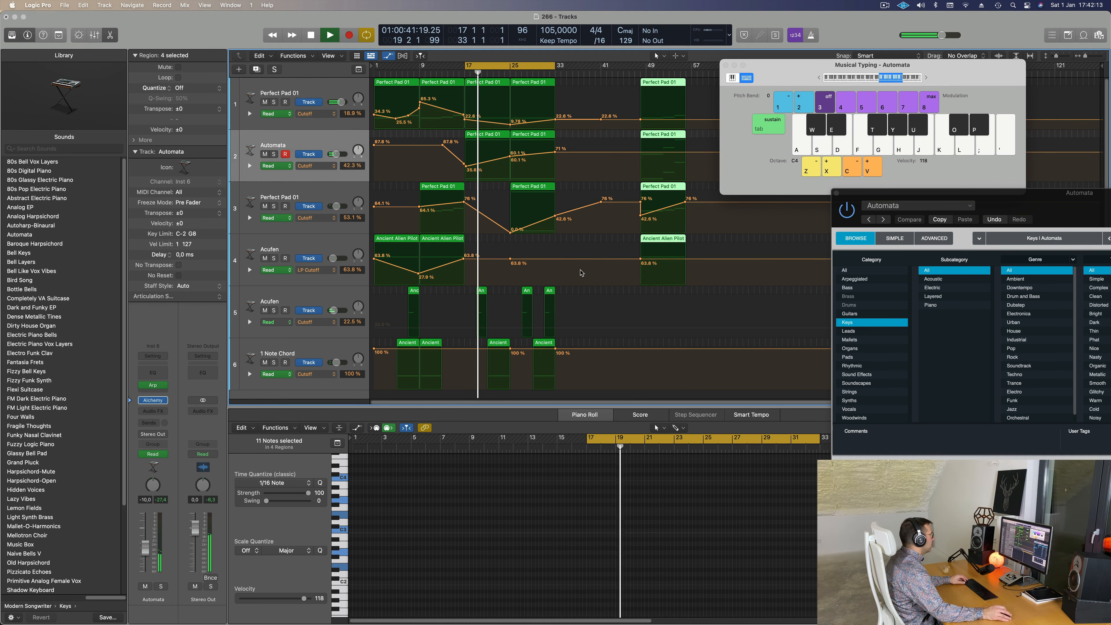
# Copy the last 1 Note Chord region to bar 33 and extend the cycle range to bar 40
pyautogui.click(543, 346)
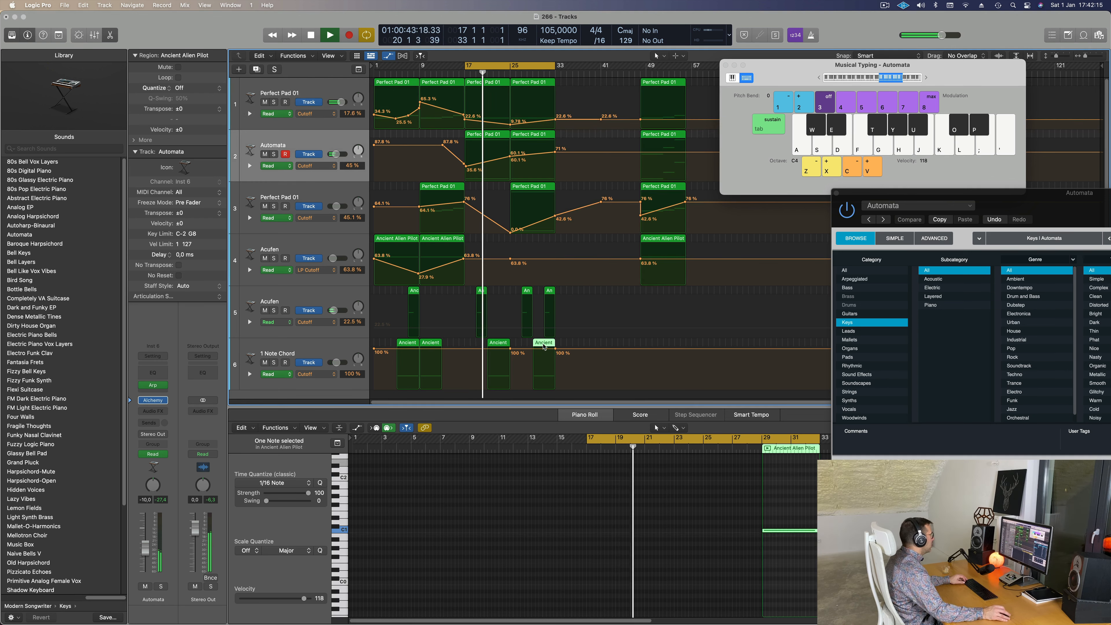
pyautogui.moveTo(543, 347); pyautogui.dragTo(567, 345)
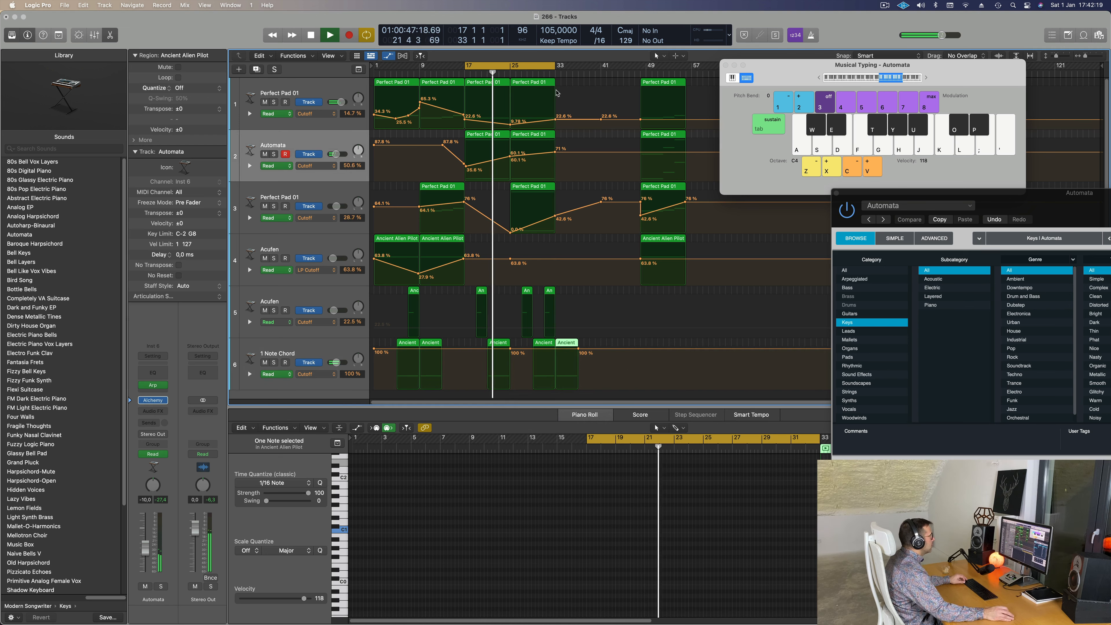
pyautogui.moveTo(558, 70); pyautogui.dragTo(595, 70)
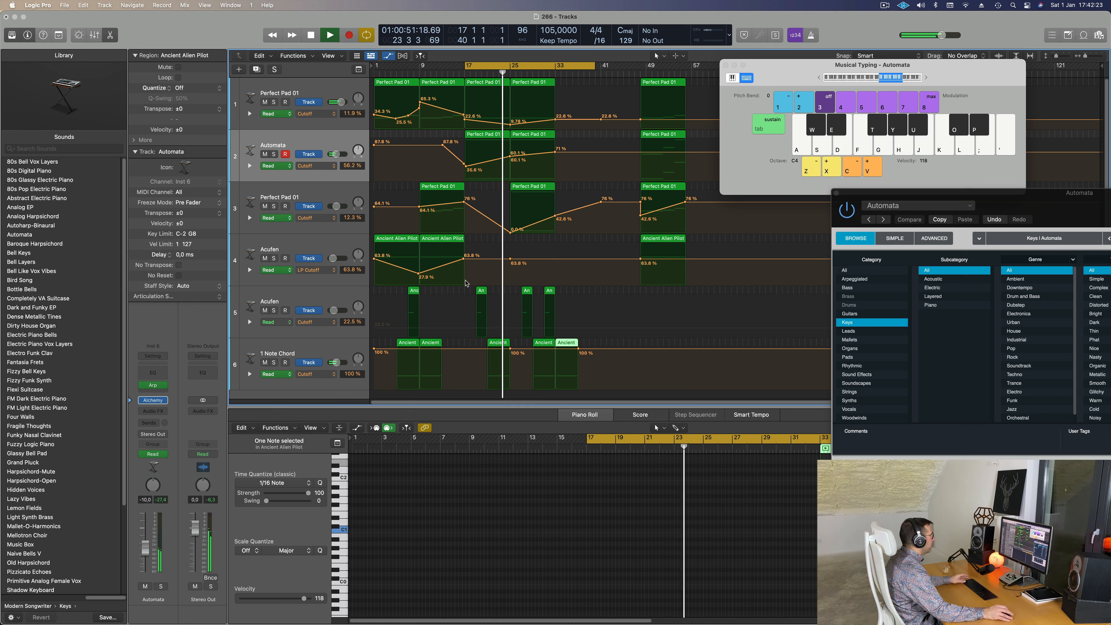
# Copy the fifth track's bar 31 region to bar 35, and repeat it and the bar 33 1 Note Chord region four bars further on
pyautogui.click(550, 293)
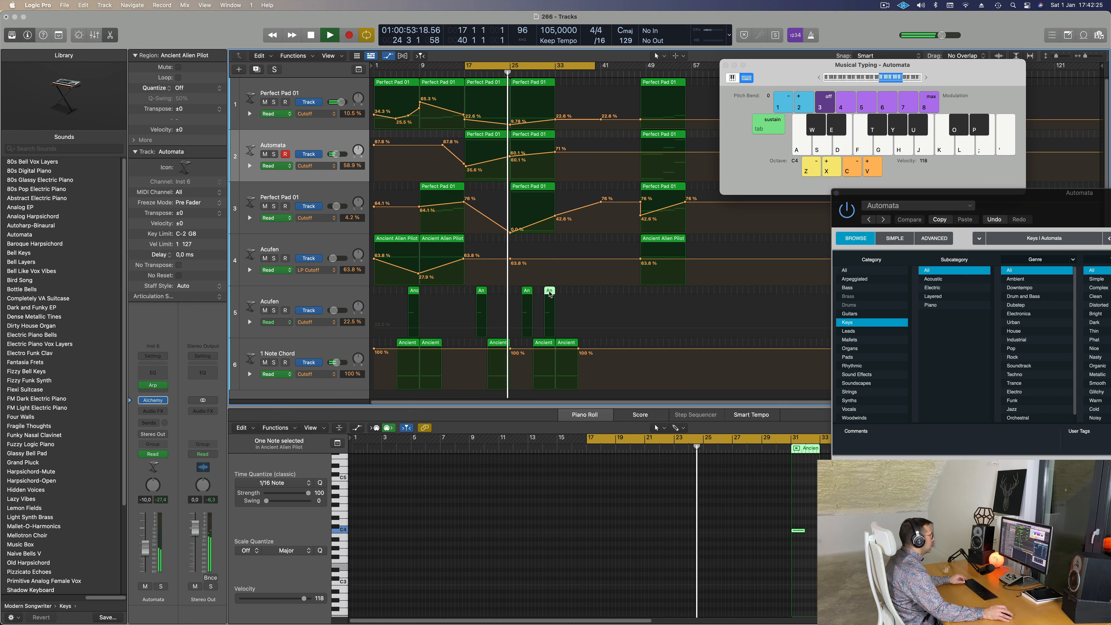
pyautogui.moveTo(549, 293); pyautogui.dragTo(571, 297)
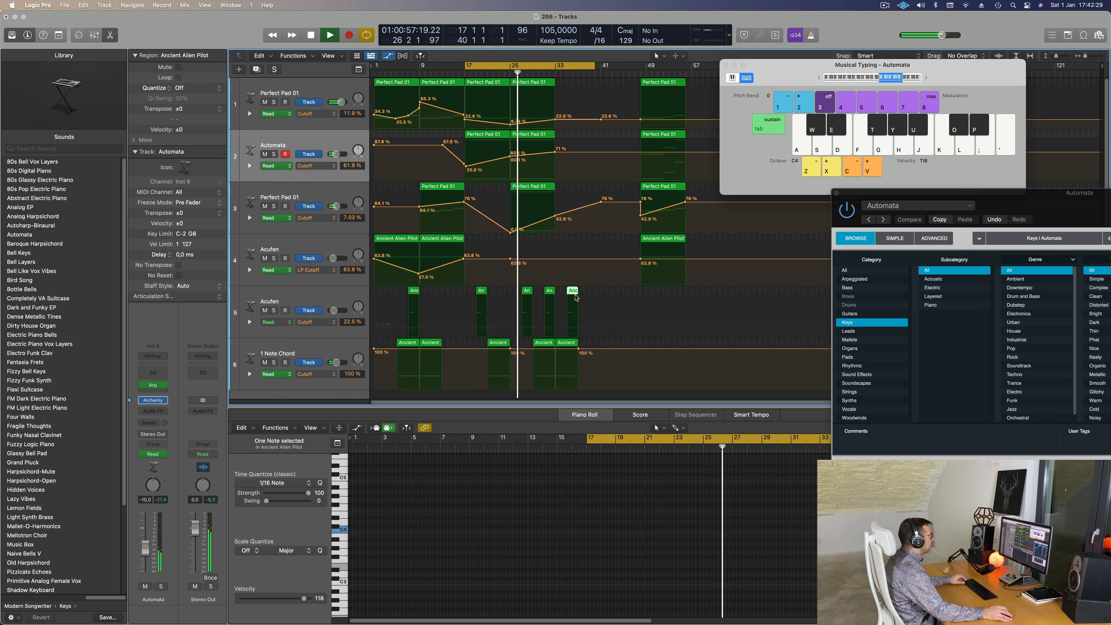
pyautogui.click(566, 344)
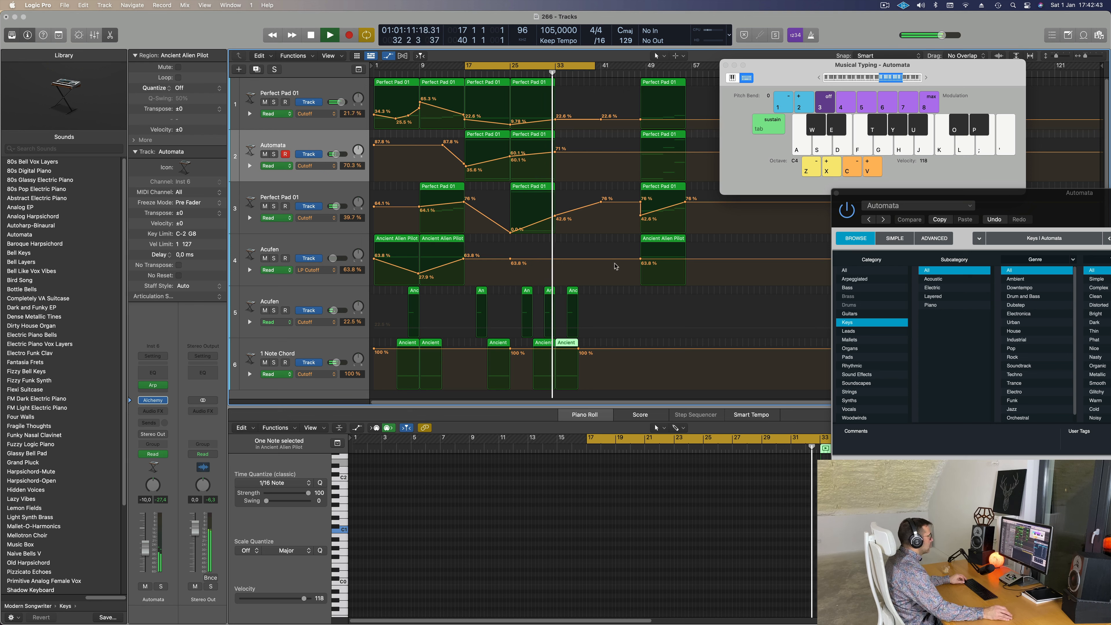
pyautogui.press('super+Right')
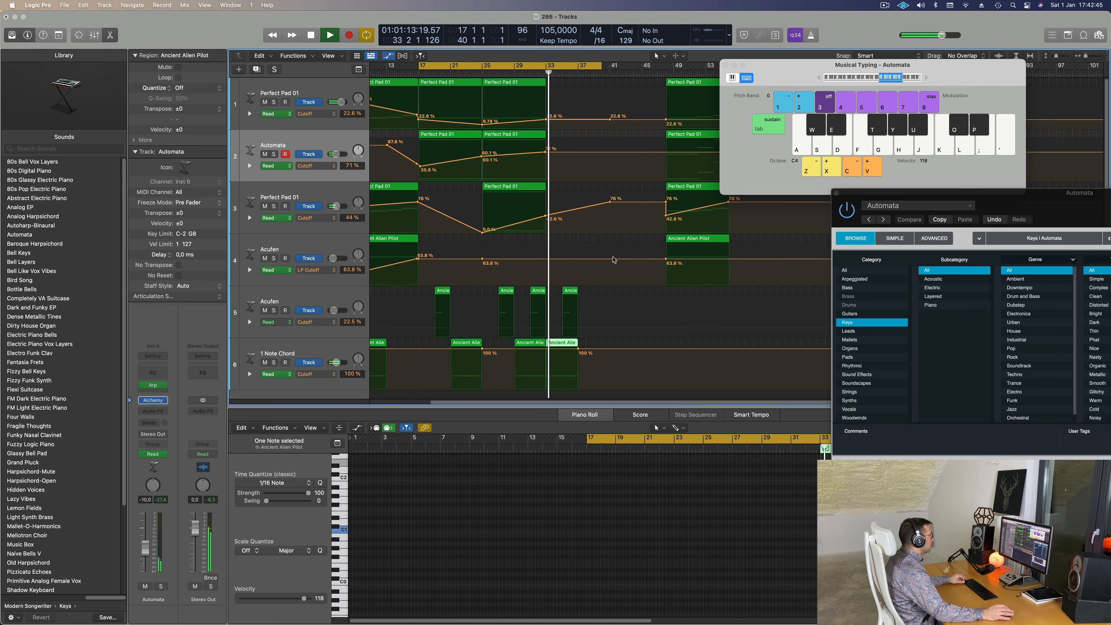
pyautogui.press('super+Left')
pyautogui.press('super+Left')
pyautogui.press('super+Left')
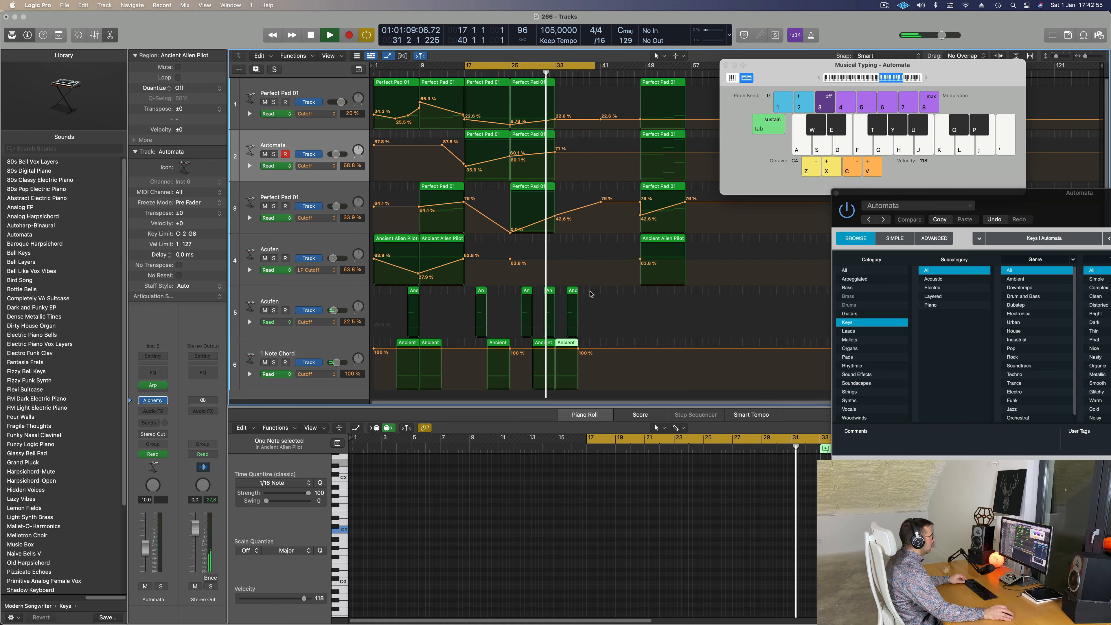
pyautogui.moveTo(575, 348); pyautogui.dragTo(586, 349)
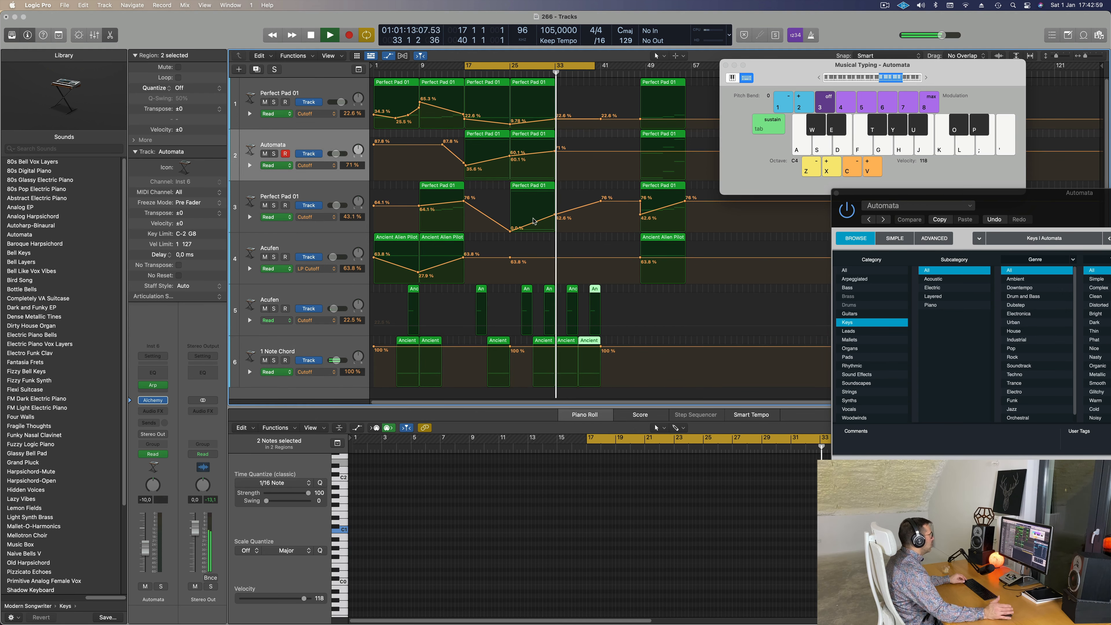
# Rename the first Perfect Pad 01 track as Bass Pad
pyautogui.click(326, 87)
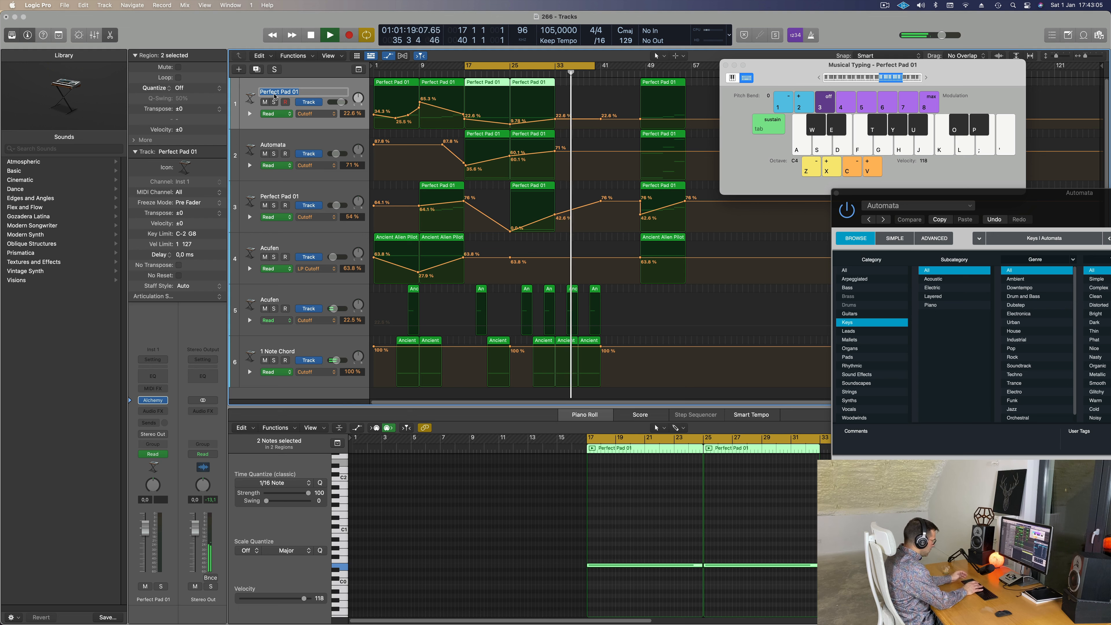
pyautogui.write('Bass Pa')
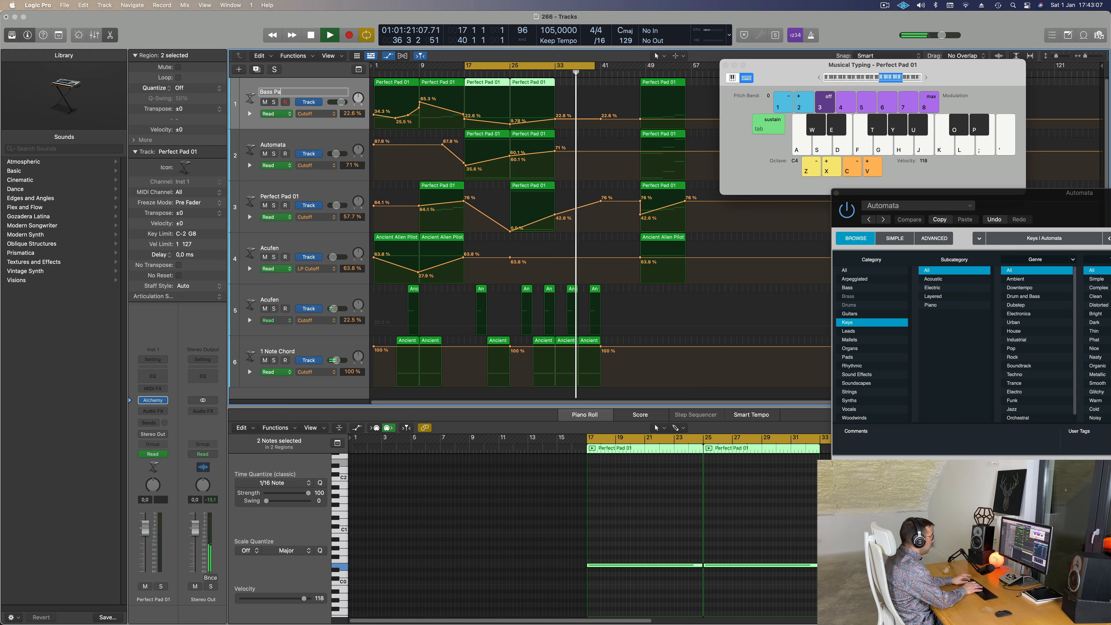
pyautogui.write('d')
pyautogui.press('Return')
# Rename the Automata track as Arp Bells
pyautogui.click(273, 144)
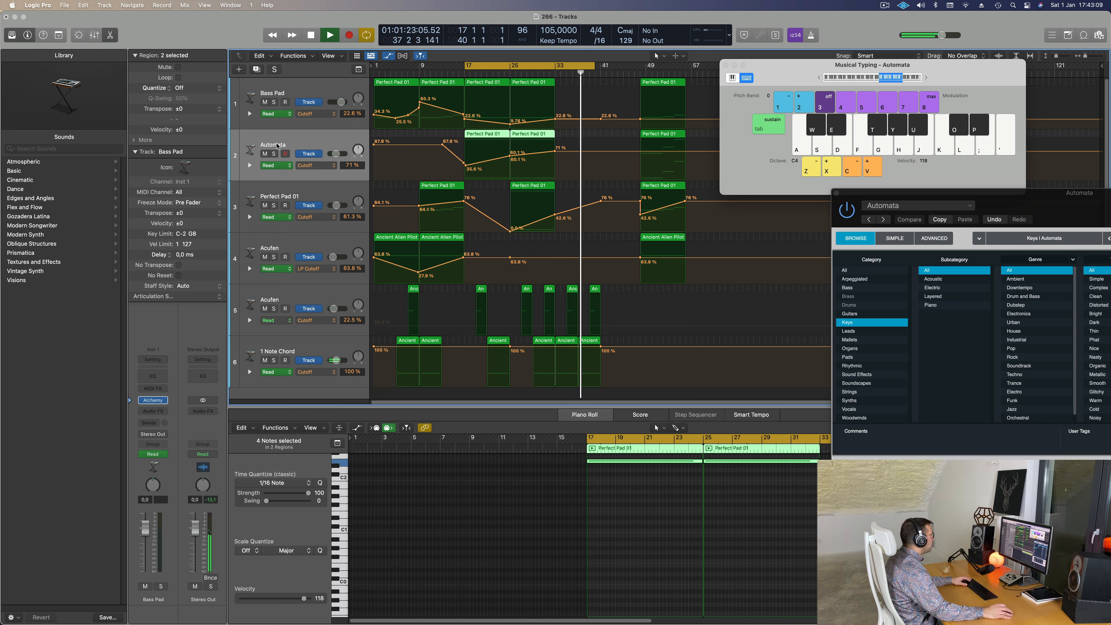
pyautogui.doubleClick(275, 143)
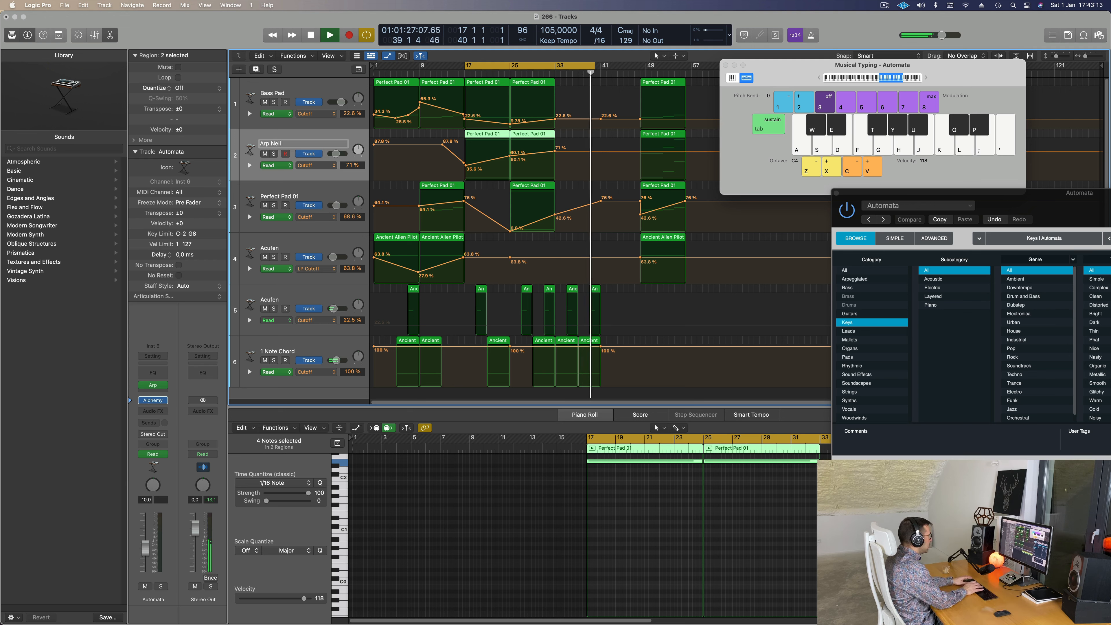
pyautogui.write('Arp Bells')
pyautogui.press('Return')
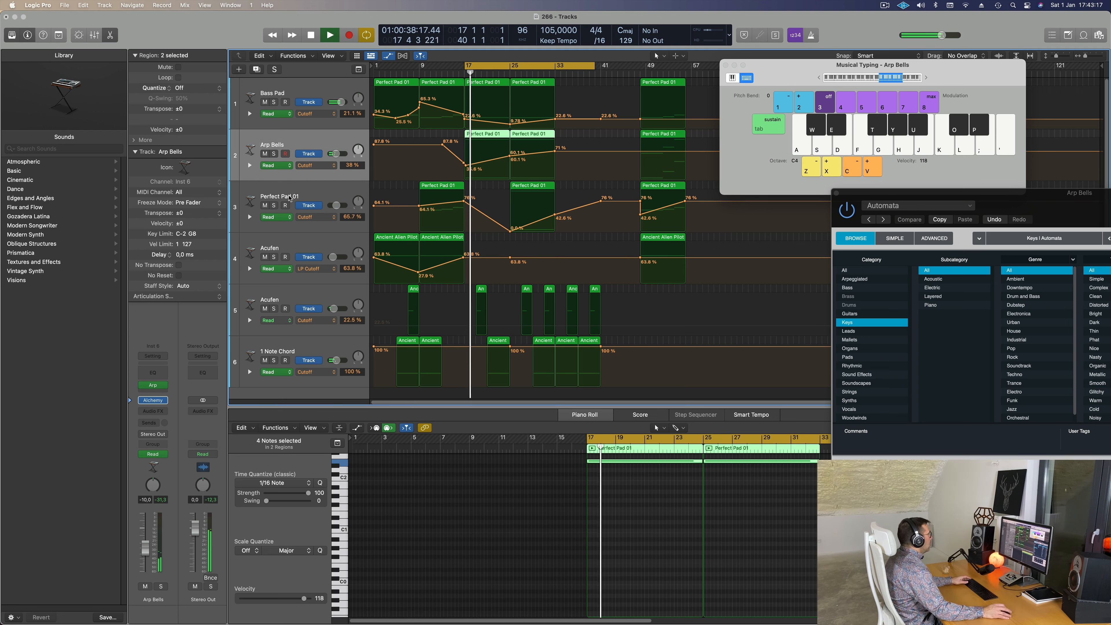
# Rename the remaining Perfect Pad 01 track as Top Pad and move it above Bass Pad in the track order
pyautogui.doubleClick(280, 196)
pyautogui.write('Top Pad')
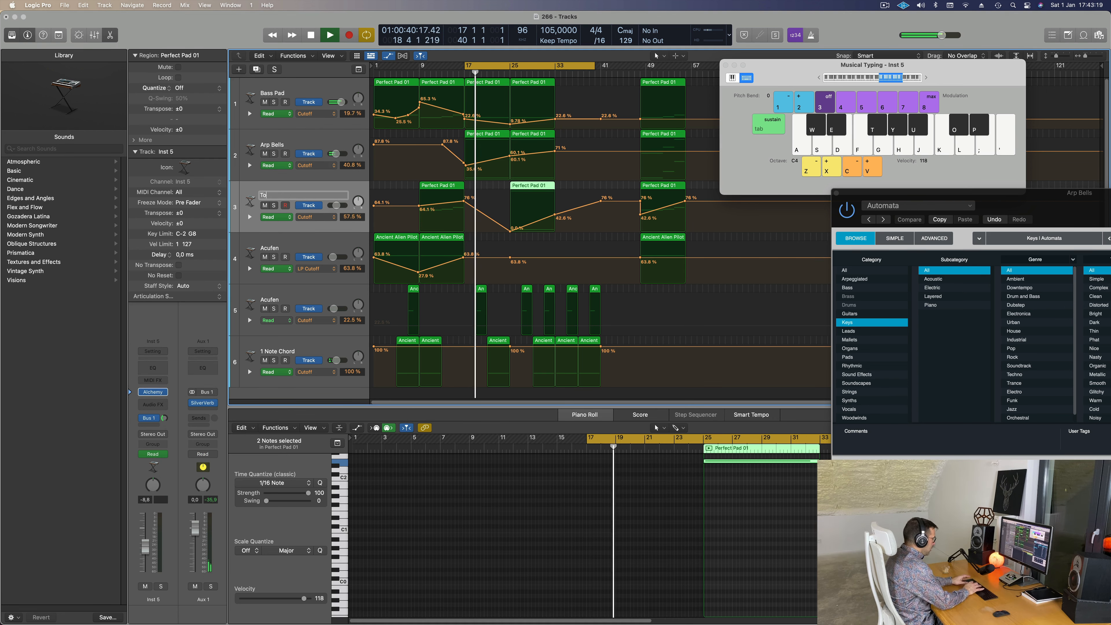
pyautogui.press('Return')
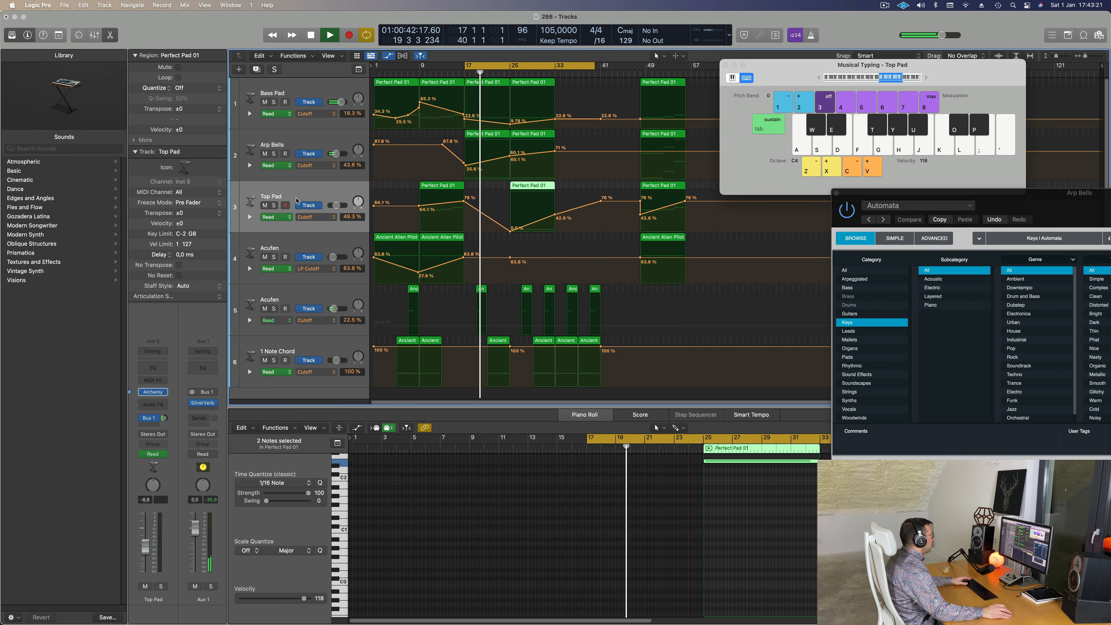
pyautogui.moveTo(306, 199); pyautogui.dragTo(308, 92)
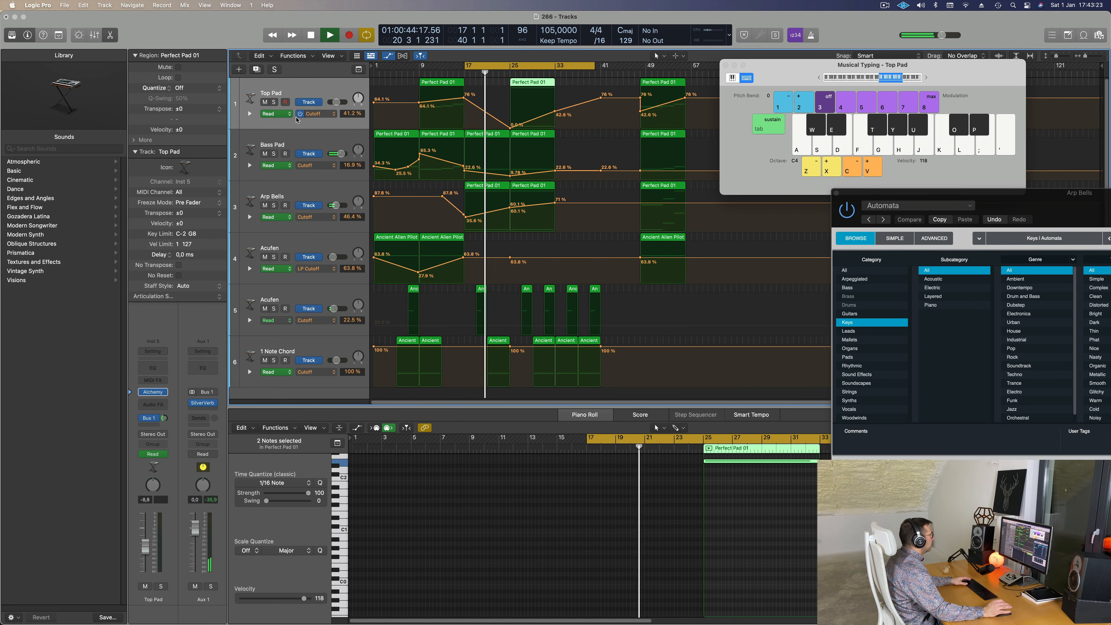
# Rename the second Acufen track, directly above 1 Note Chord, as Cytar
pyautogui.click(330, 246)
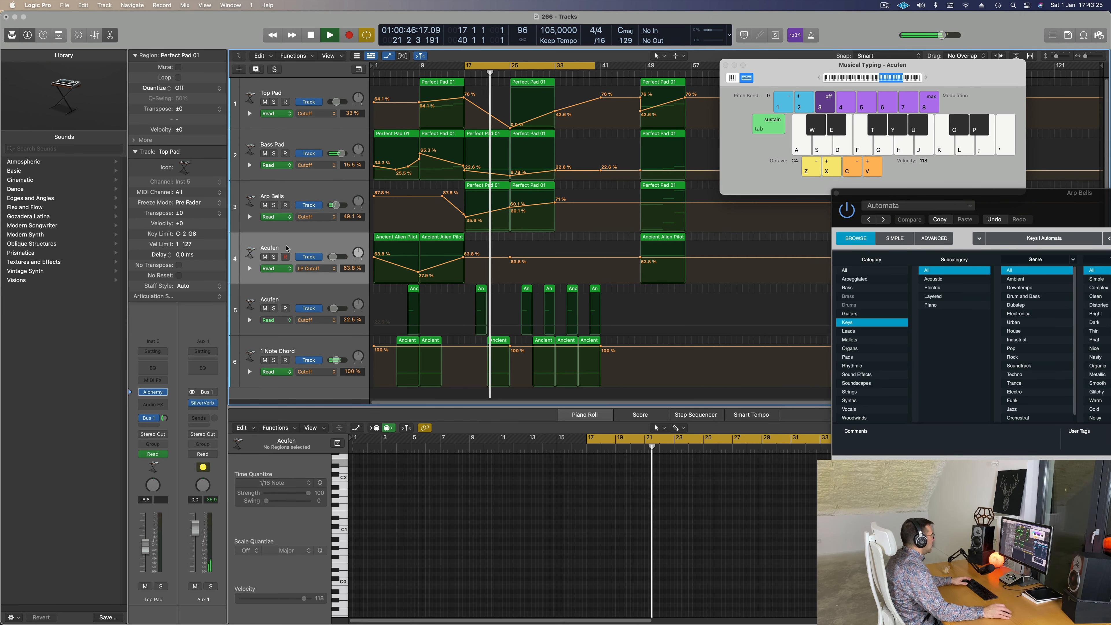
pyautogui.click(314, 295)
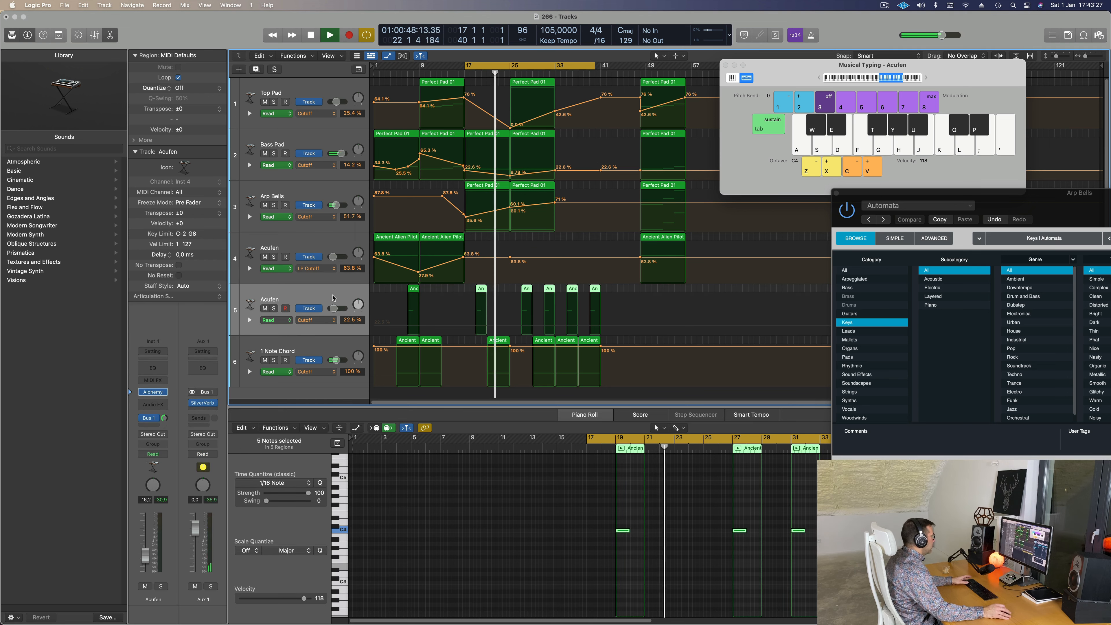
pyautogui.doubleClick(271, 298)
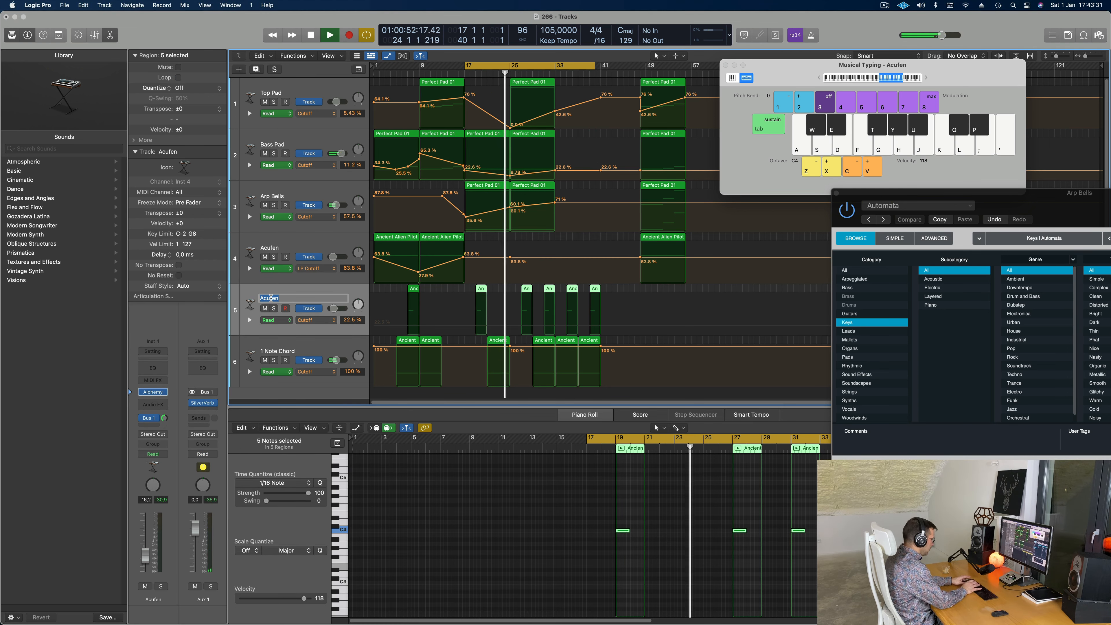
pyautogui.write('Cytar')
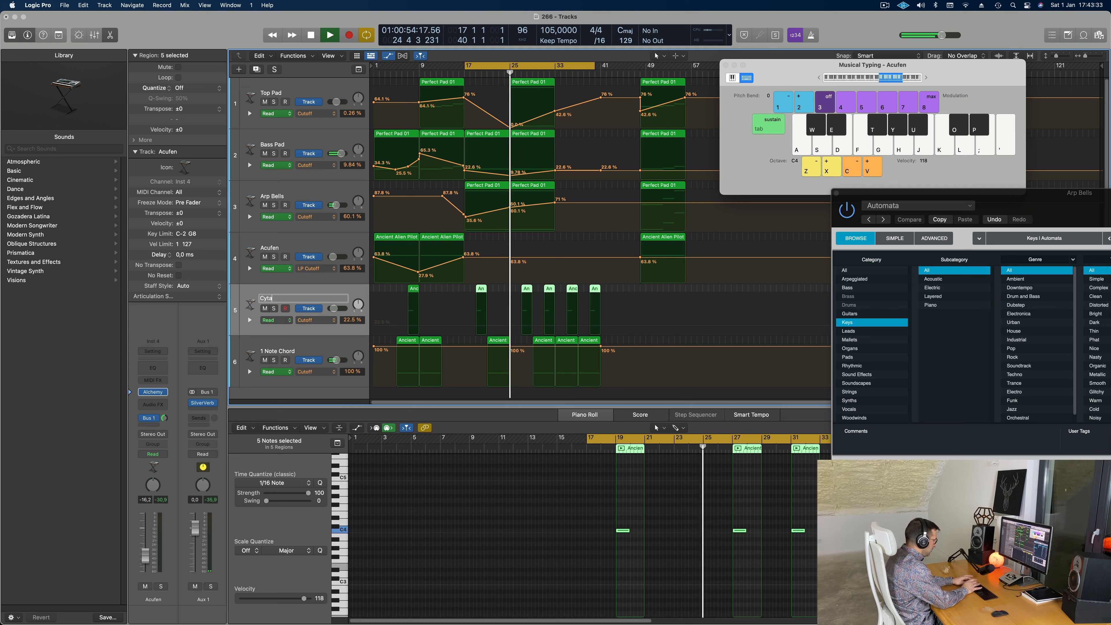
pyautogui.press('Return')
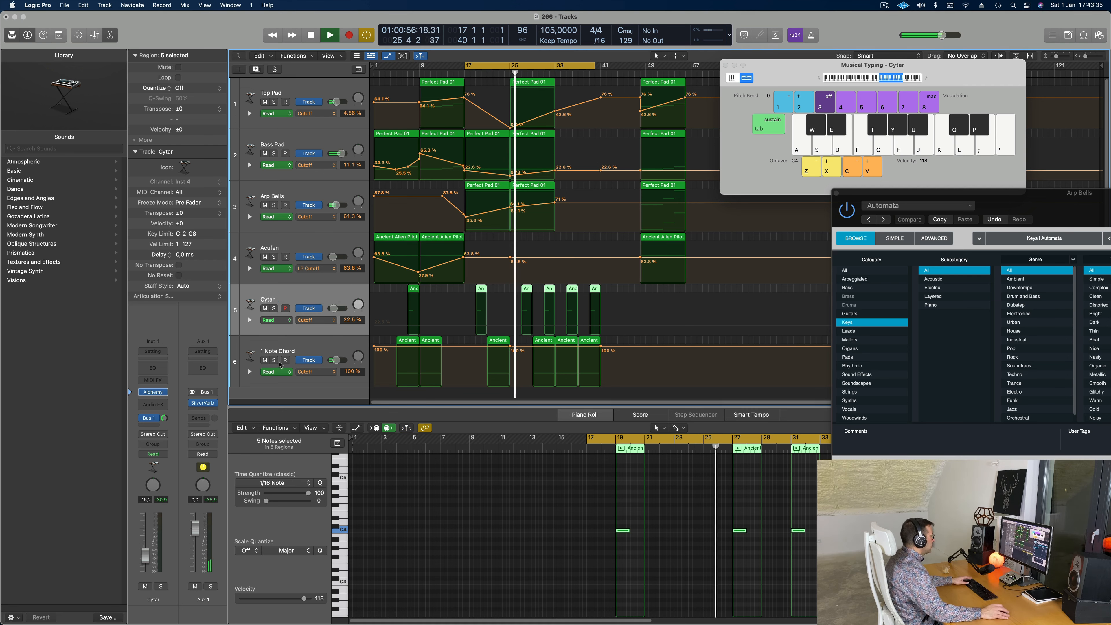
# Rename the 1 Note Chord track as Deep Drum
pyautogui.doubleClick(270, 350)
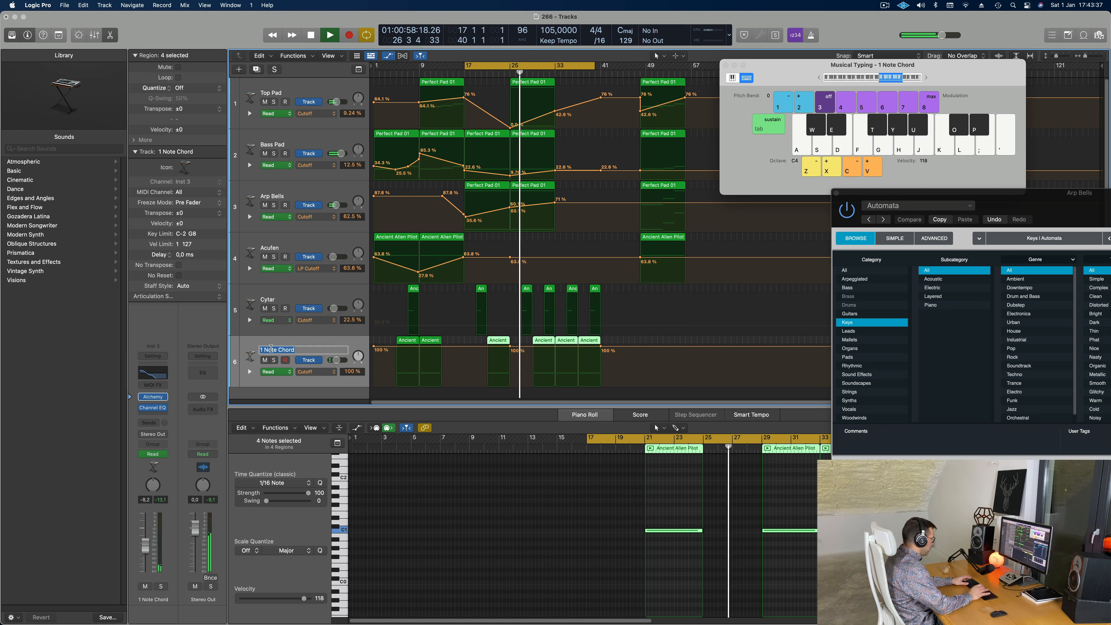
pyautogui.write('Deep Dru')
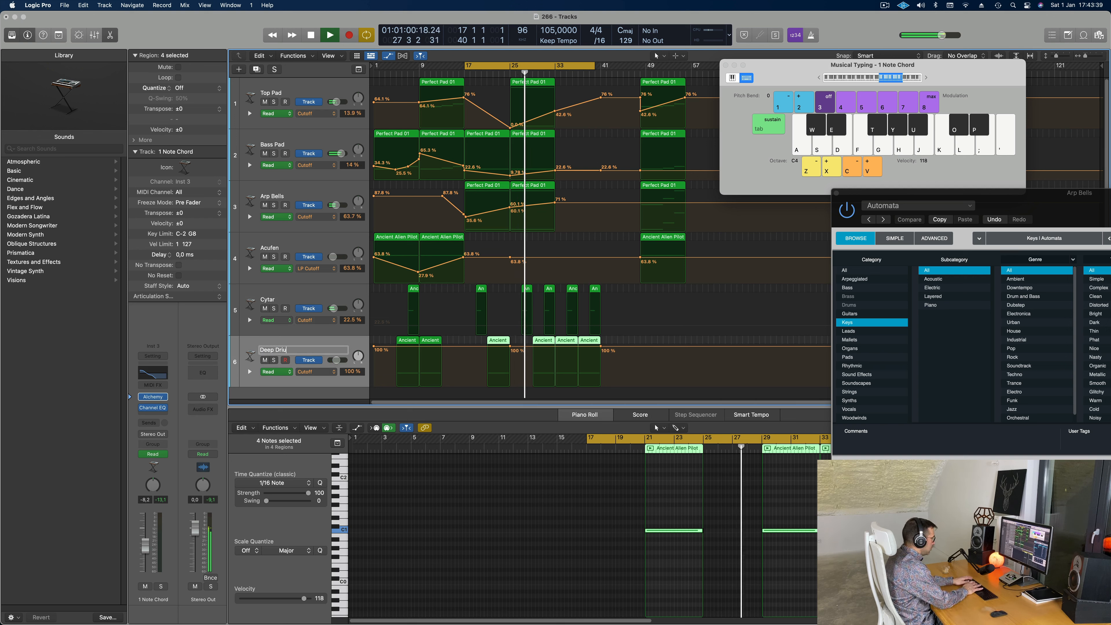
pyautogui.write('m')
pyautogui.press('Return')
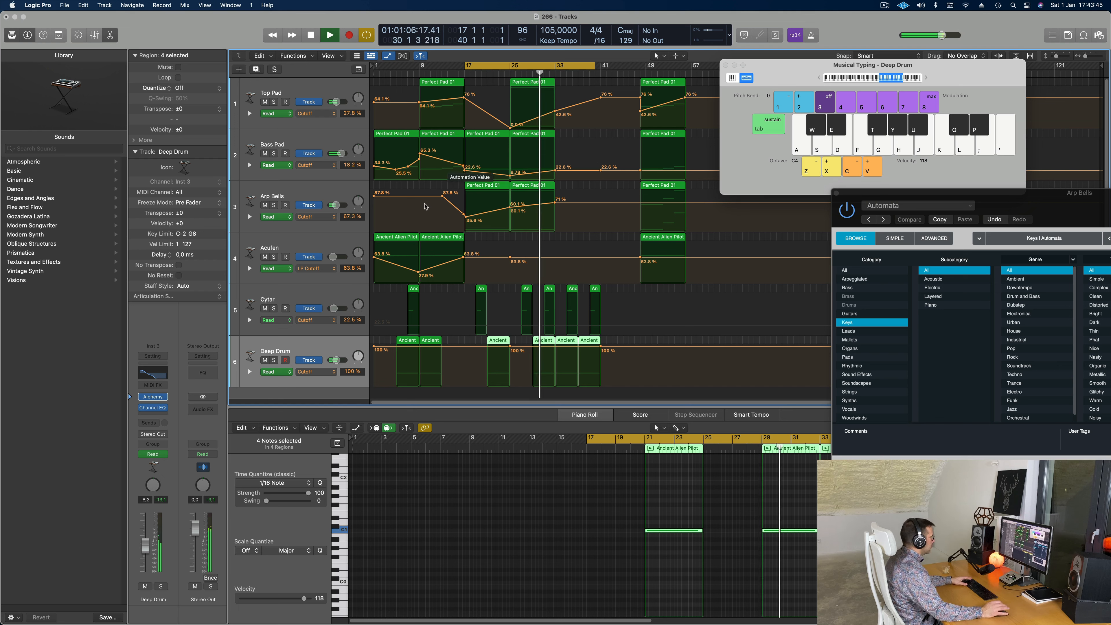
# Copy the first Acufen region, together with its cutoff automation, to bar 33 on the same track
pyautogui.click(655, 240)
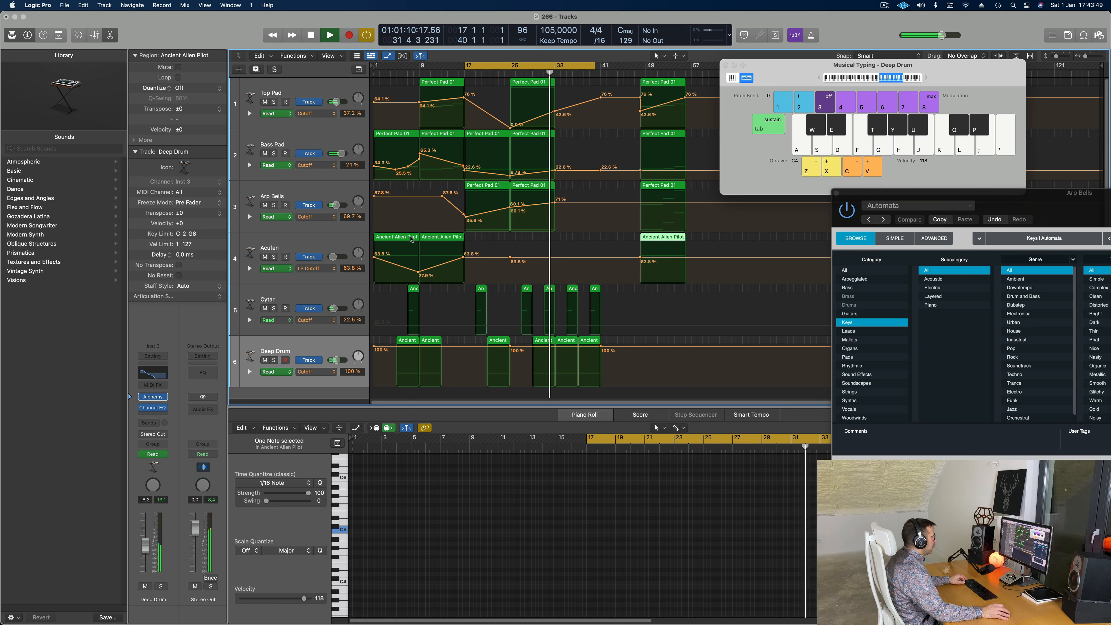
pyautogui.moveTo(411, 239); pyautogui.dragTo(575, 240)
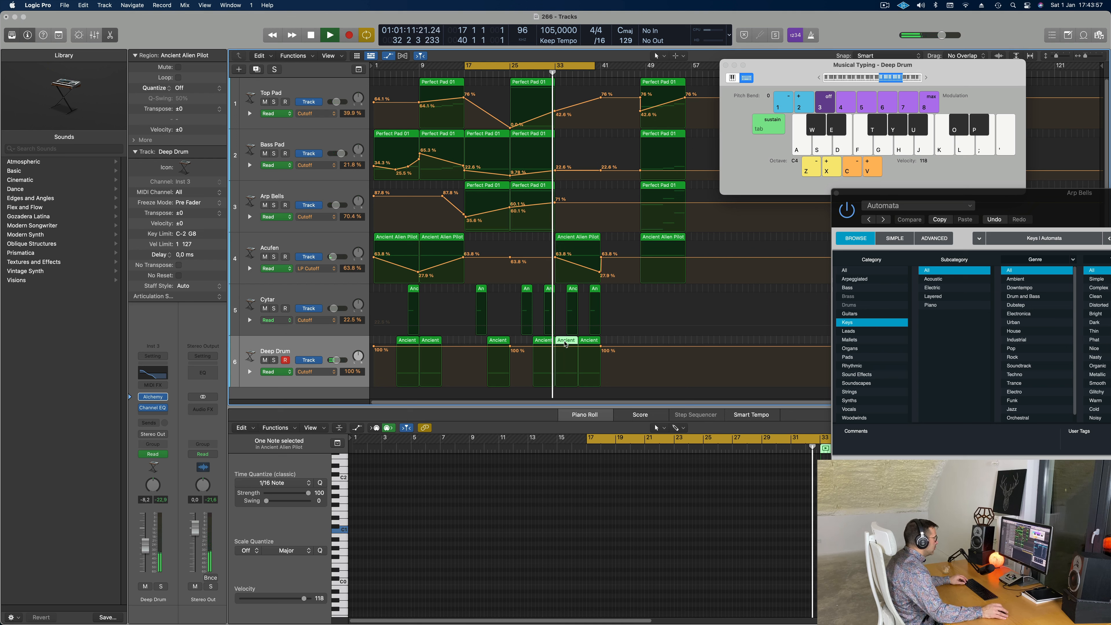
# Shorten the note in the Deep Drum region at bar 33 to a brief hit at its start and replay the passage
pyautogui.hscroll(4, 775, 516)
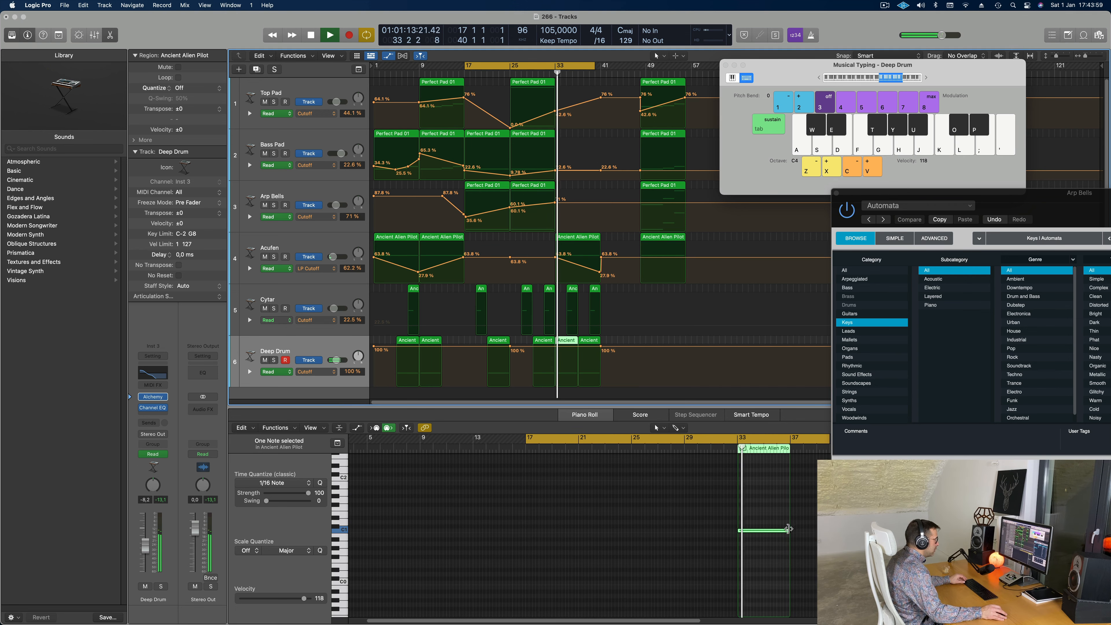
pyautogui.click(773, 531)
pyautogui.moveTo(786, 531); pyautogui.dragTo(745, 531)
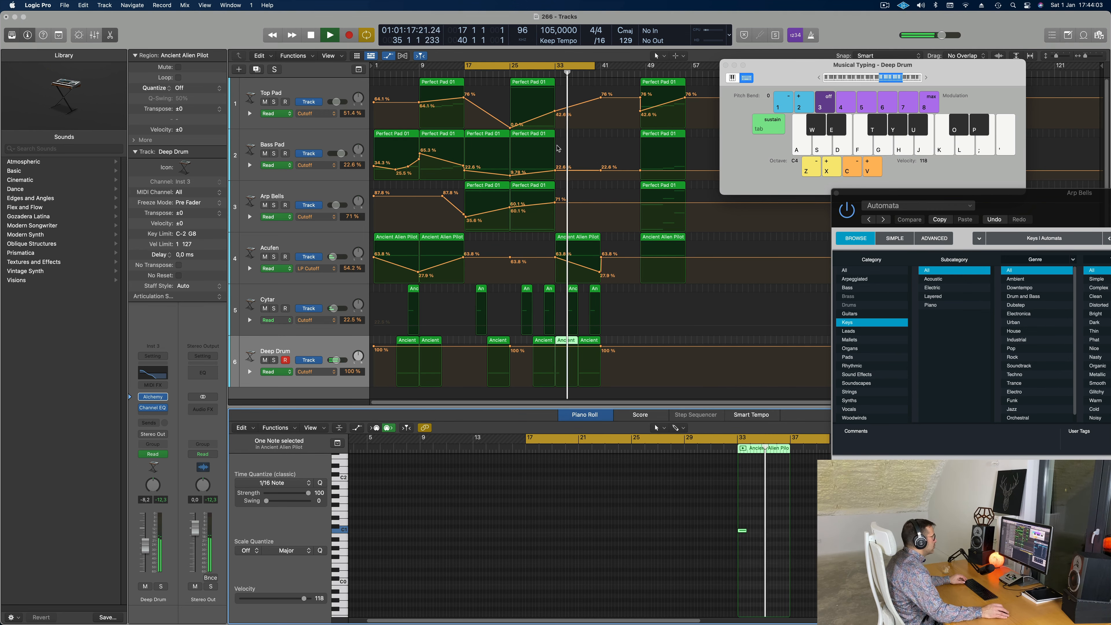
pyautogui.click(551, 71)
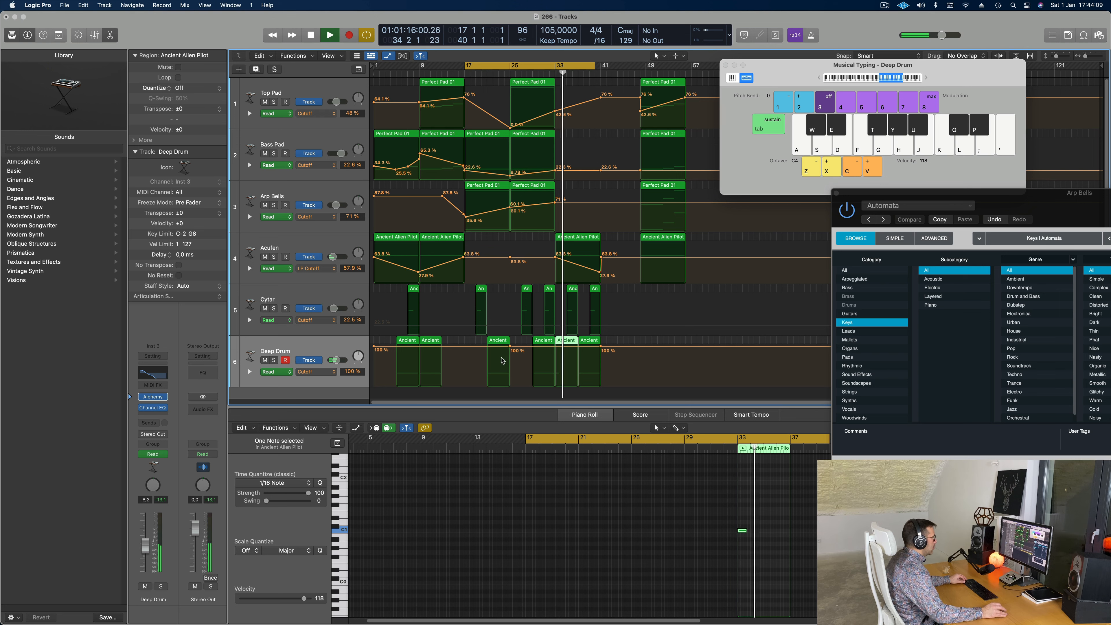
# Delete the last Deep Drum region at bar 37 and close the Arp Bells Alchemy window
pyautogui.moveTo(1054, 196); pyautogui.dragTo(1075, 168)
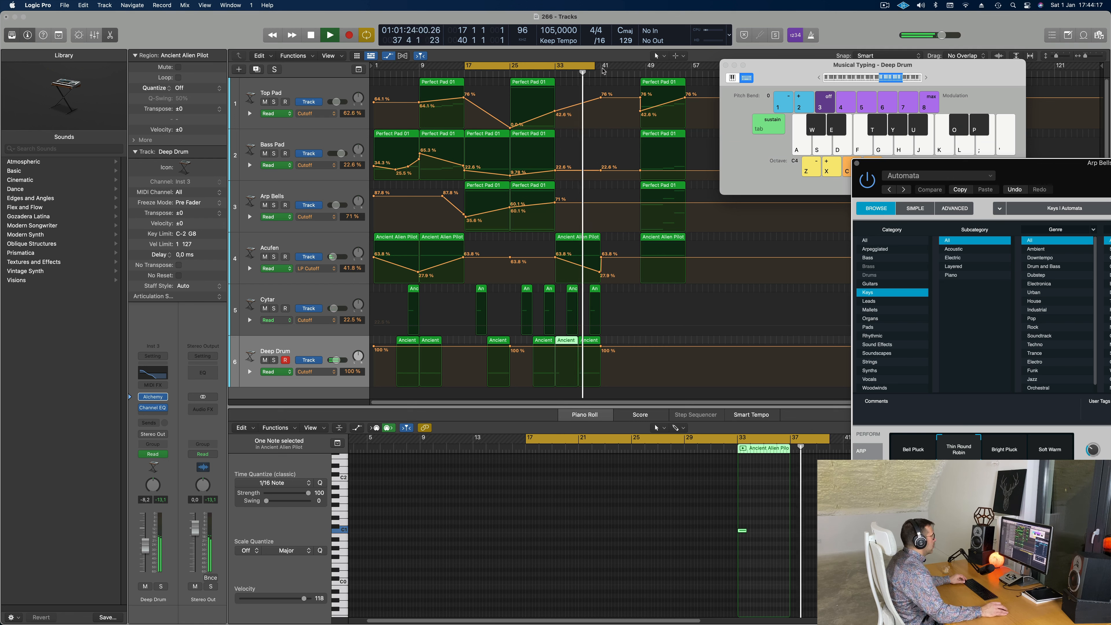
pyautogui.click(545, 74)
pyautogui.click(591, 341)
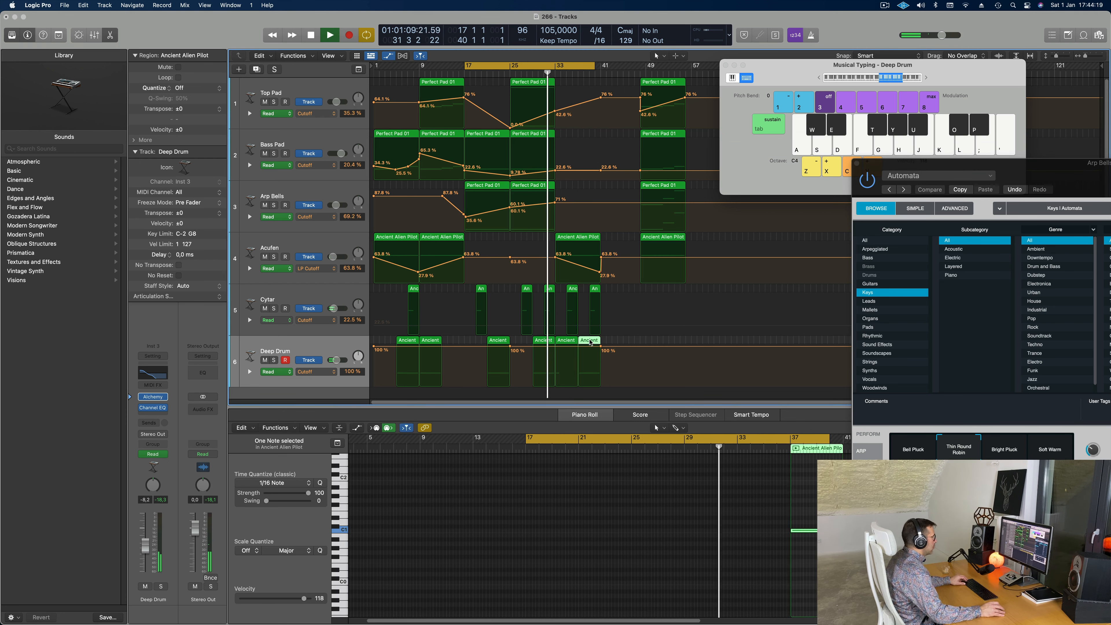
pyautogui.press('Delete')
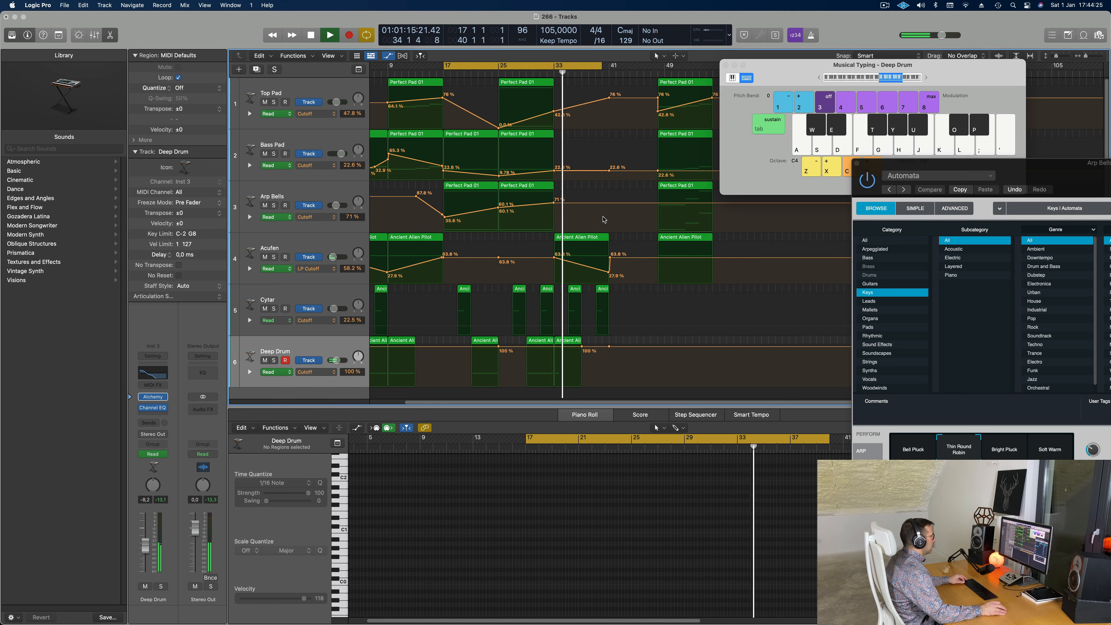
pyautogui.moveTo(1077, 181); pyautogui.dragTo(495, 183)
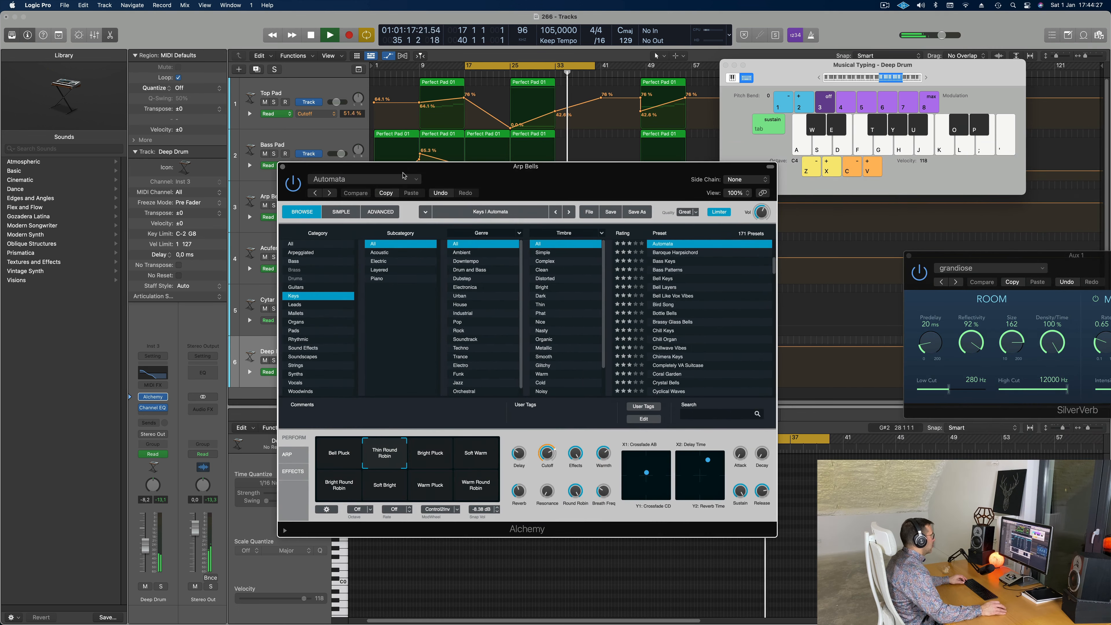
pyautogui.click(282, 167)
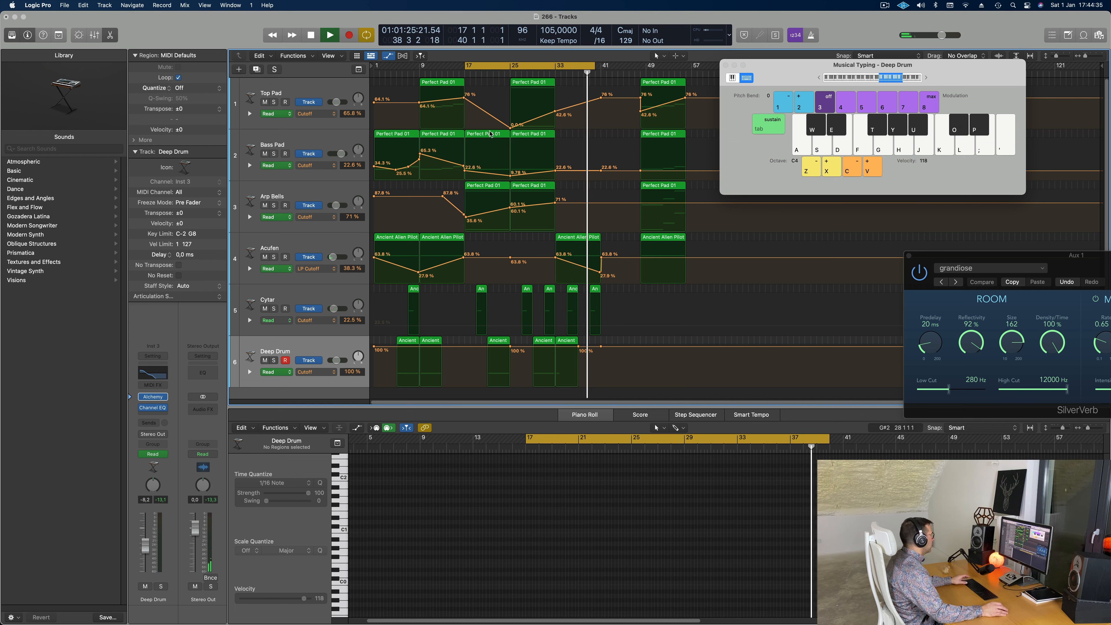
# Name all regions after their tracks and color them by their tracks
pyautogui.press('super+a')
pyautogui.rightClick(534, 133)
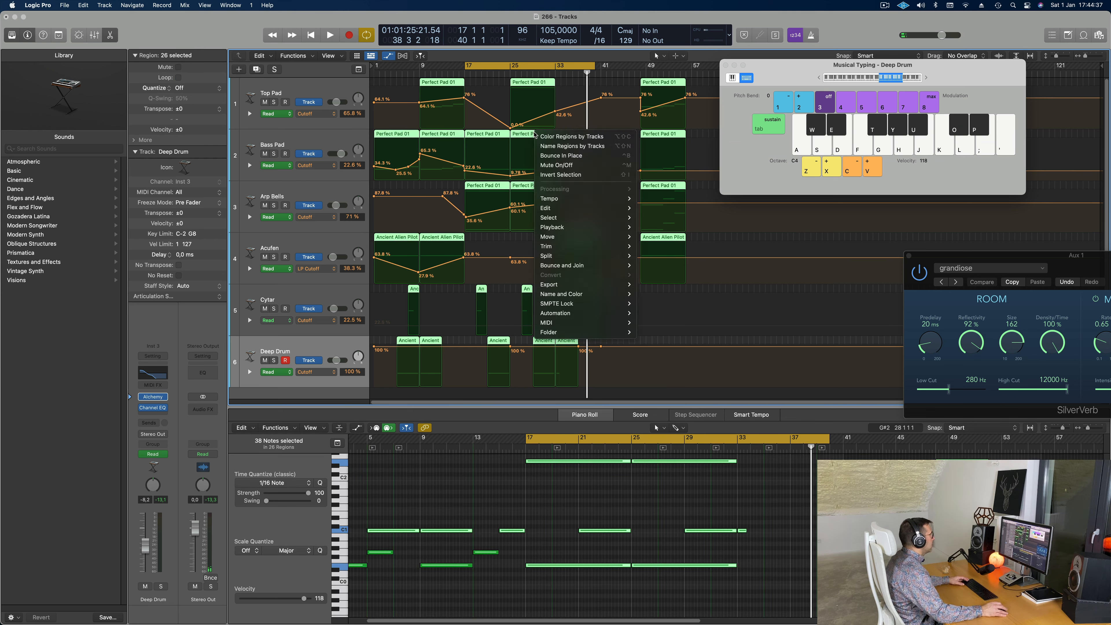
pyautogui.click(555, 147)
pyautogui.rightClick(531, 134)
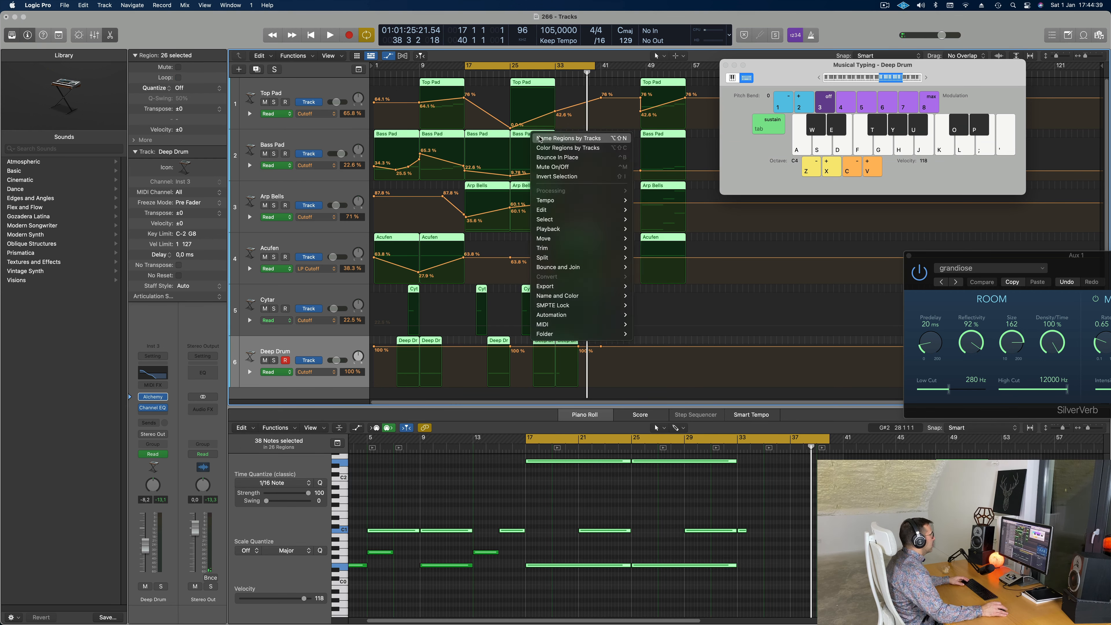
pyautogui.click(545, 148)
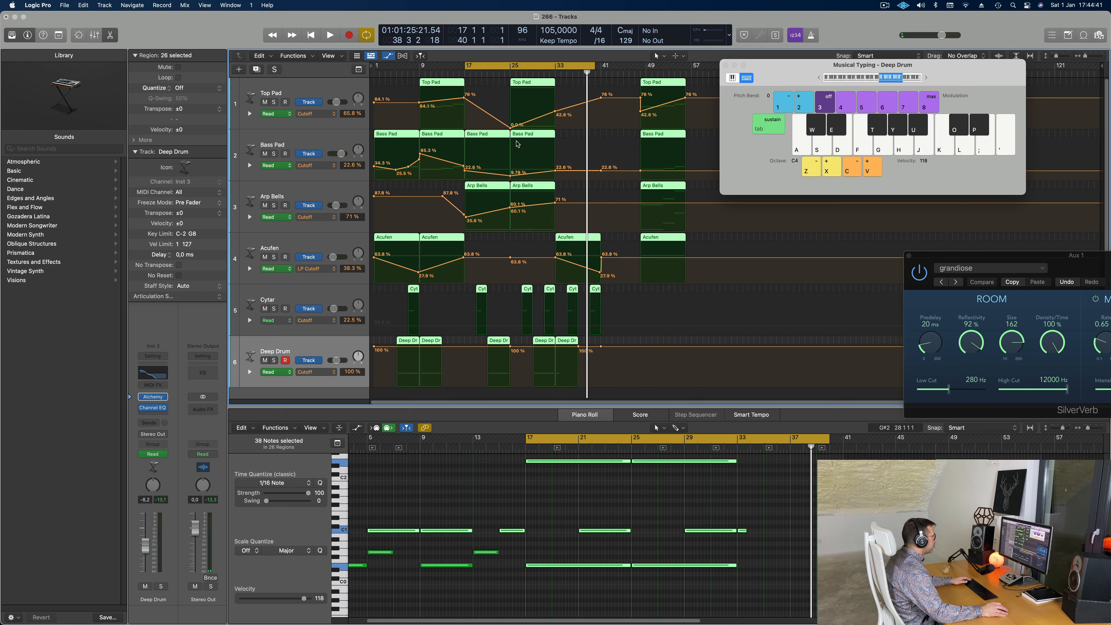
# Play the current section, extend the cycle range back to bar 1, and play the arrangement from there
pyautogui.press('space')
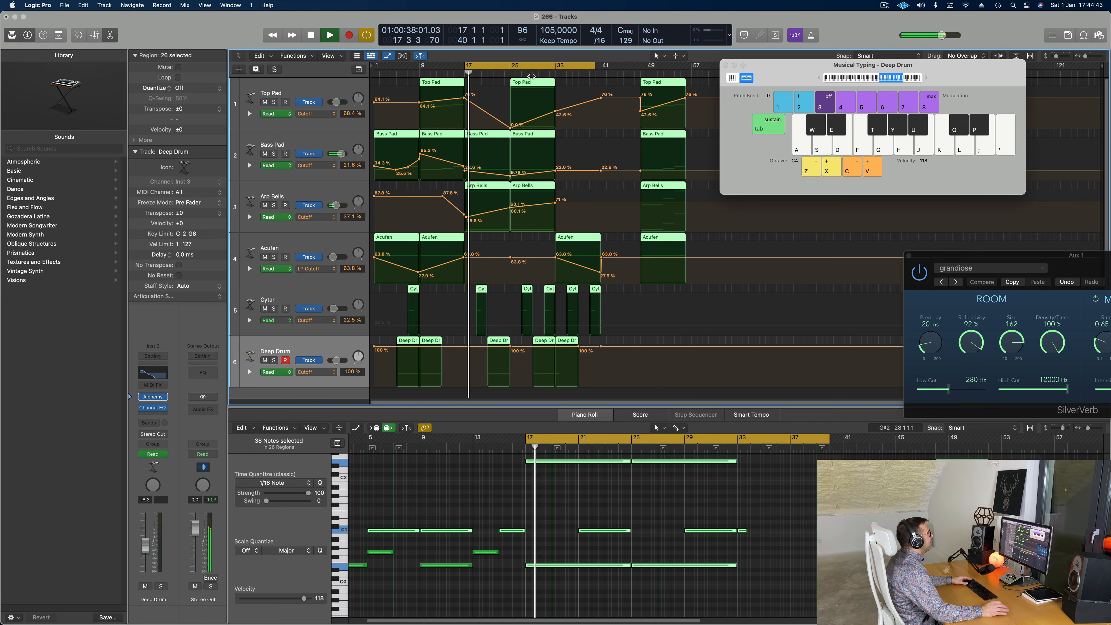
pyautogui.click(584, 138)
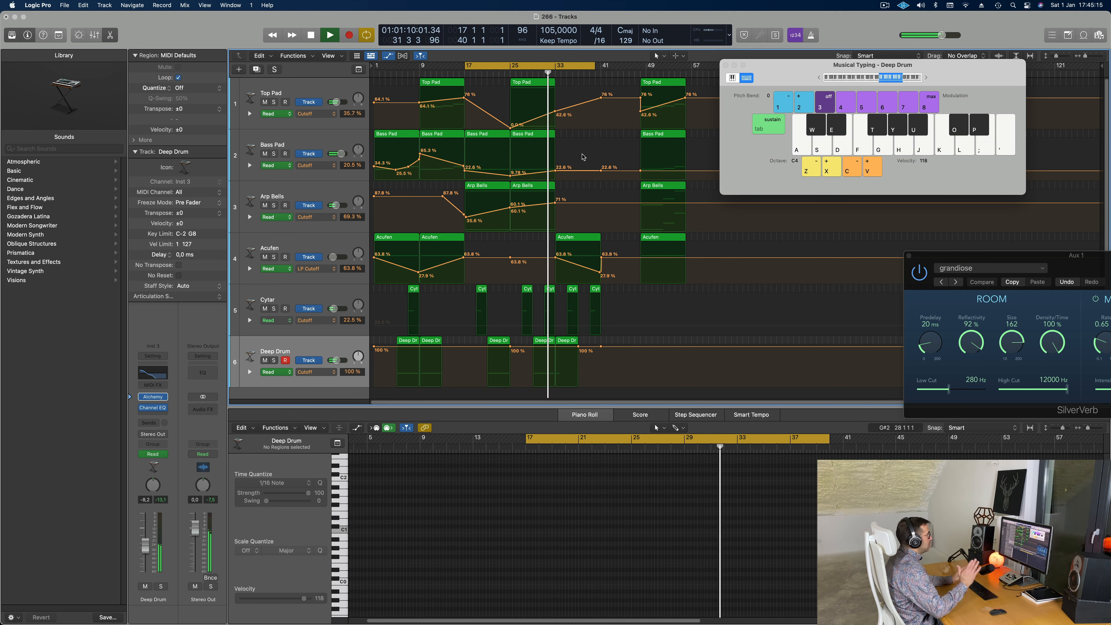
pyautogui.press('space')
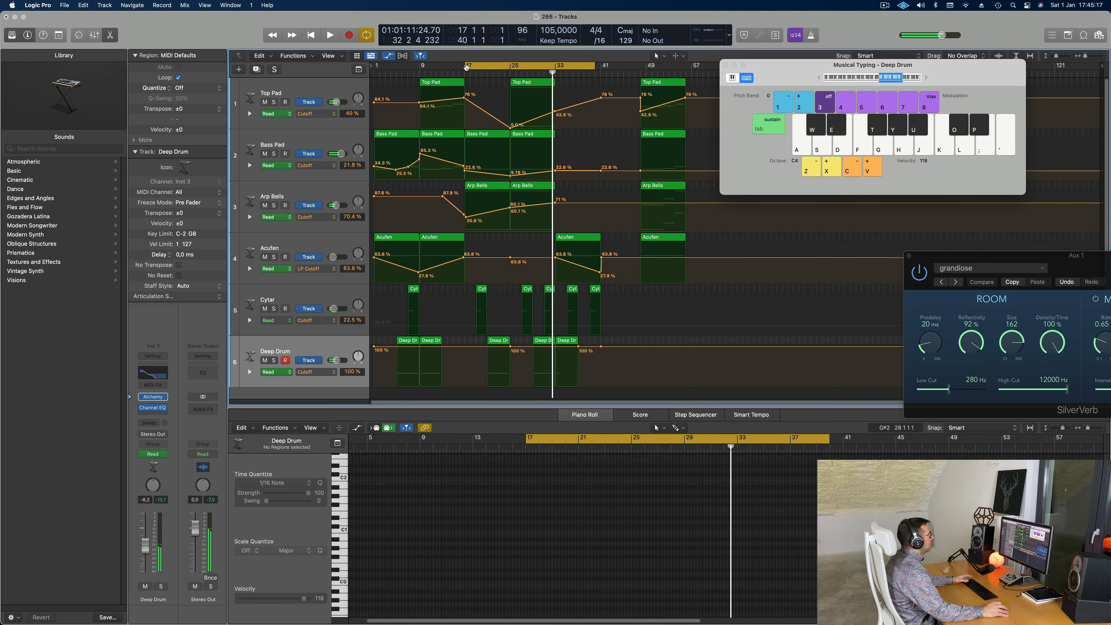
pyautogui.moveTo(466, 66); pyautogui.dragTo(376, 66)
pyautogui.press('space')
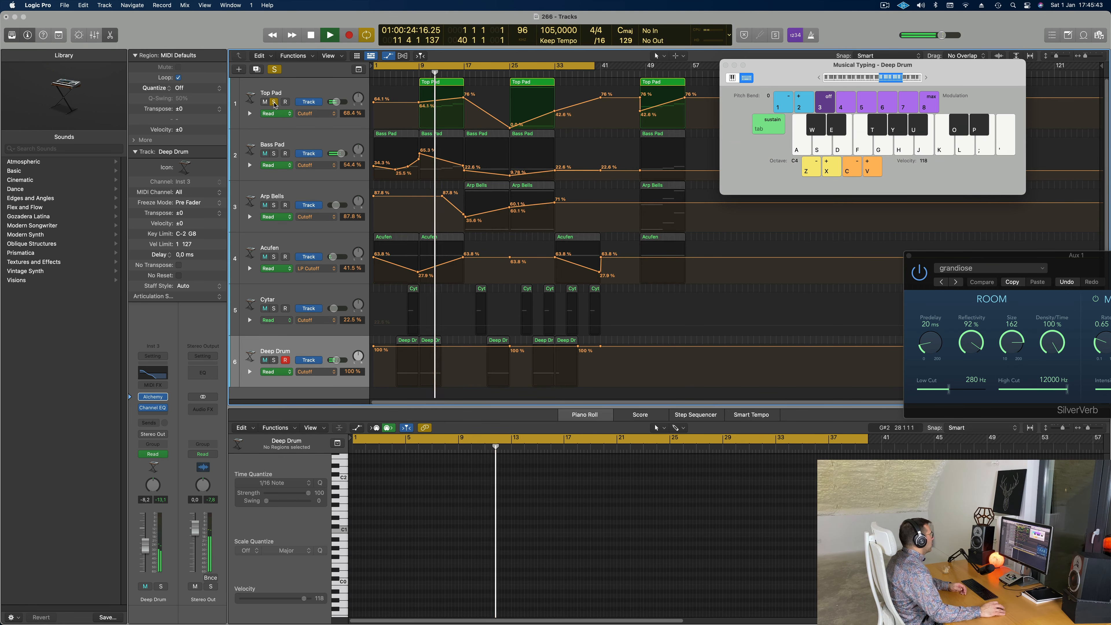
# Lower the Top Pad cutoff automation point at bar 9 to 55.1% and raise the peak at bar 17
pyautogui.click(289, 96)
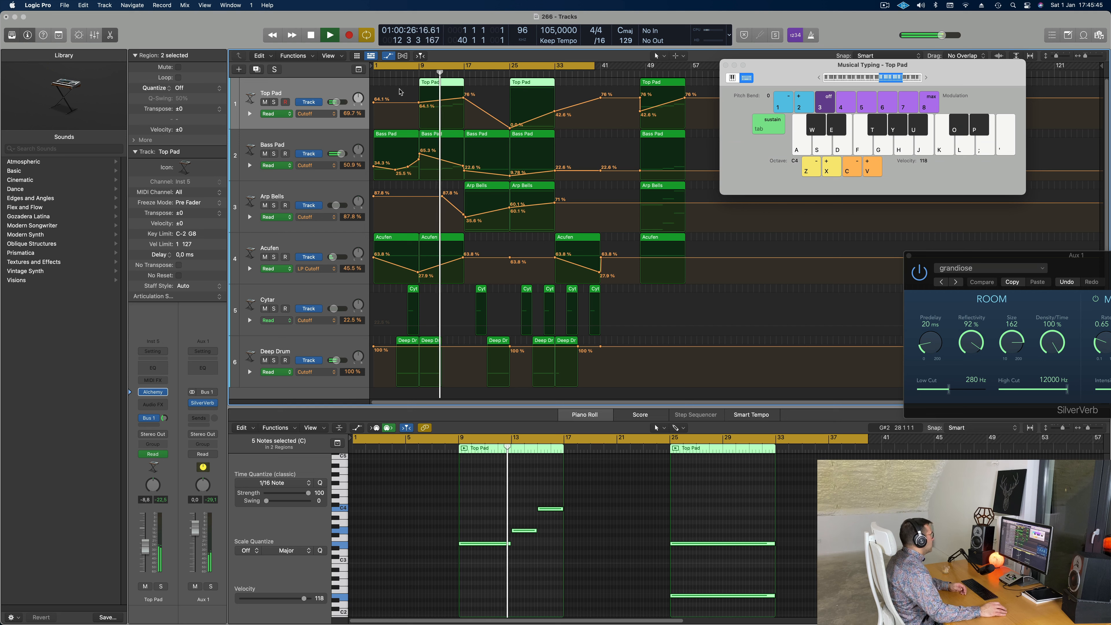
pyautogui.click(419, 103)
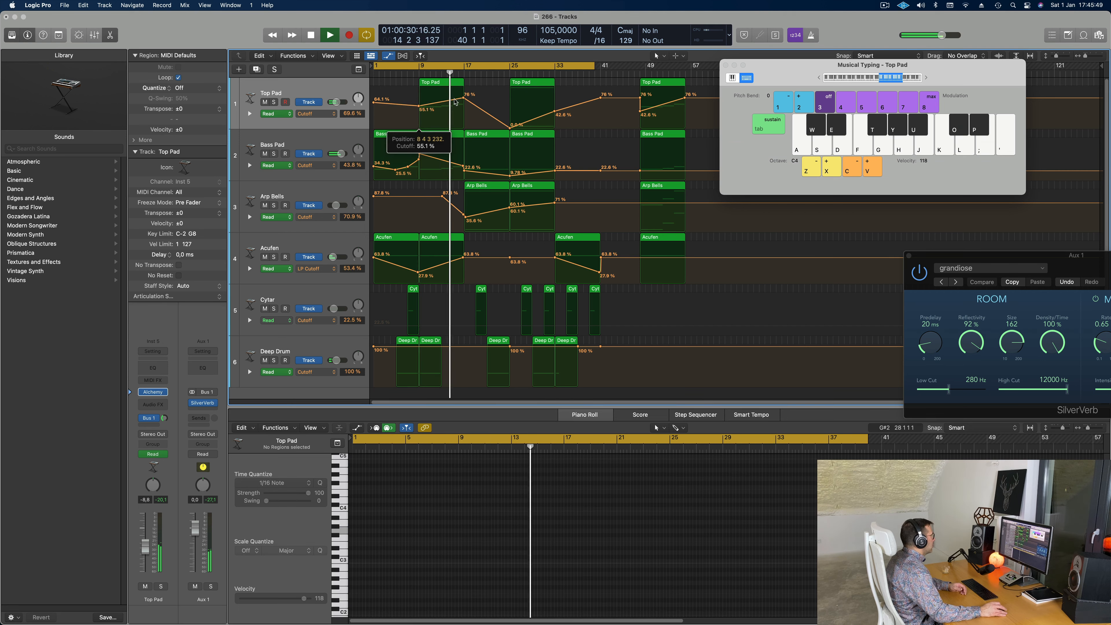
pyautogui.press('a')
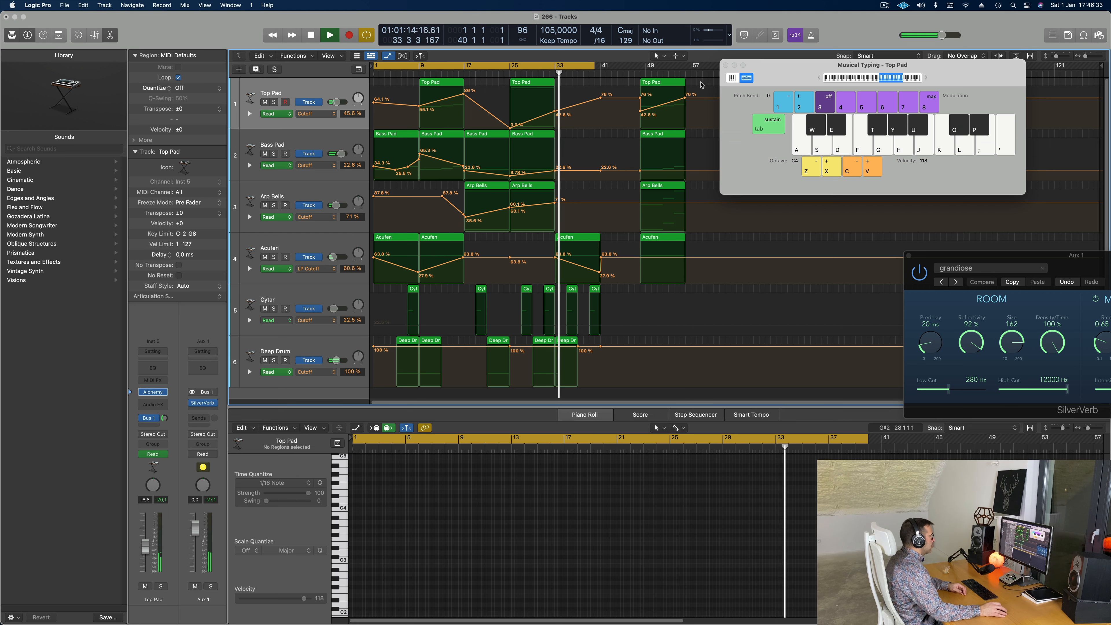
# Move the last Top Pad, Bass Pad, Arp Bells and Acufen regions to start at bar 41
pyautogui.moveTo(700, 82); pyautogui.dragTo(625, 265)
pyautogui.moveTo(674, 82); pyautogui.dragTo(647, 73)
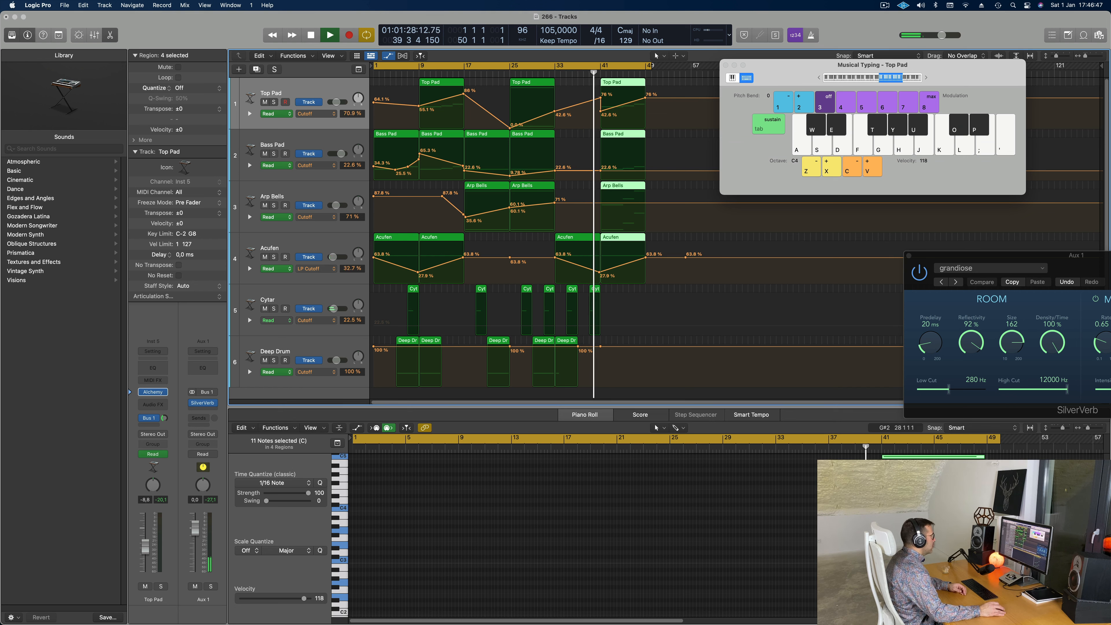
pyautogui.click(598, 103)
# Copy the four regions at bar 41 so that the duplicates start at bar 49
pyautogui.click(625, 84)
pyautogui.keyDown('shift'); pyautogui.click(623, 134); pyautogui.keyUp('shift')
pyautogui.keyDown('shift'); pyautogui.click(623, 185); pyautogui.keyUp('shift')
pyautogui.keyDown('shift'); pyautogui.click(623, 238); pyautogui.keyUp('shift')
pyautogui.moveTo(623, 237); pyautogui.dragTo(669, 237)
# Delete the Top Pad region at bar 41, keeping its copy at bar 49
pyautogui.click(621, 82)
pyautogui.click(582, 75)
pyautogui.press('Delete')
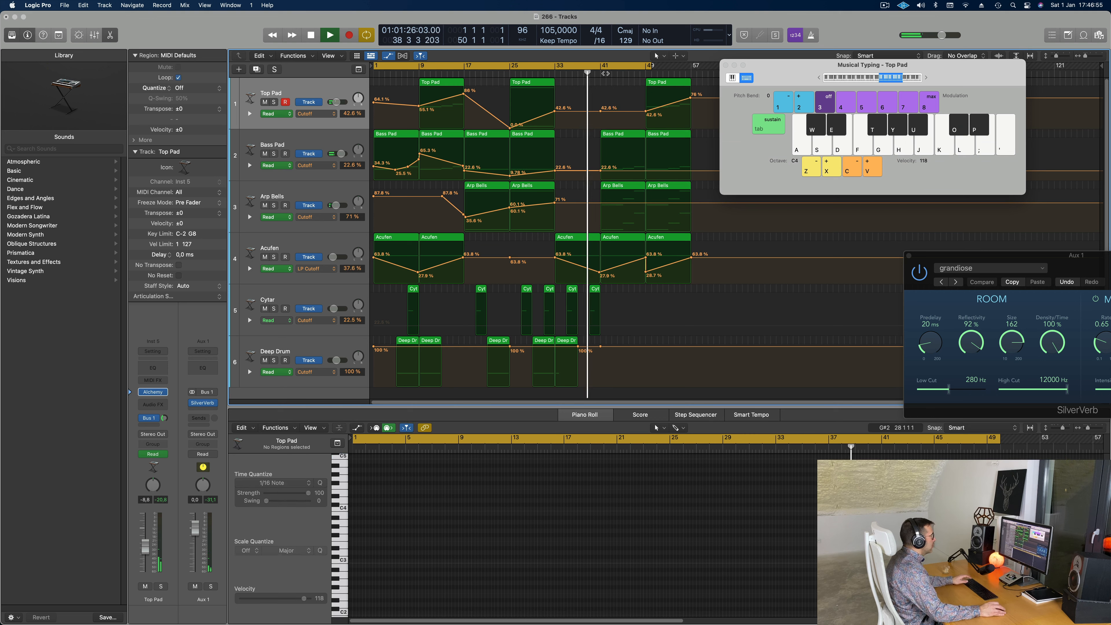
# Set the cycle range to bars 41 to 51 and play the section
pyautogui.moveTo(603, 66); pyautogui.dragTo(650, 67)
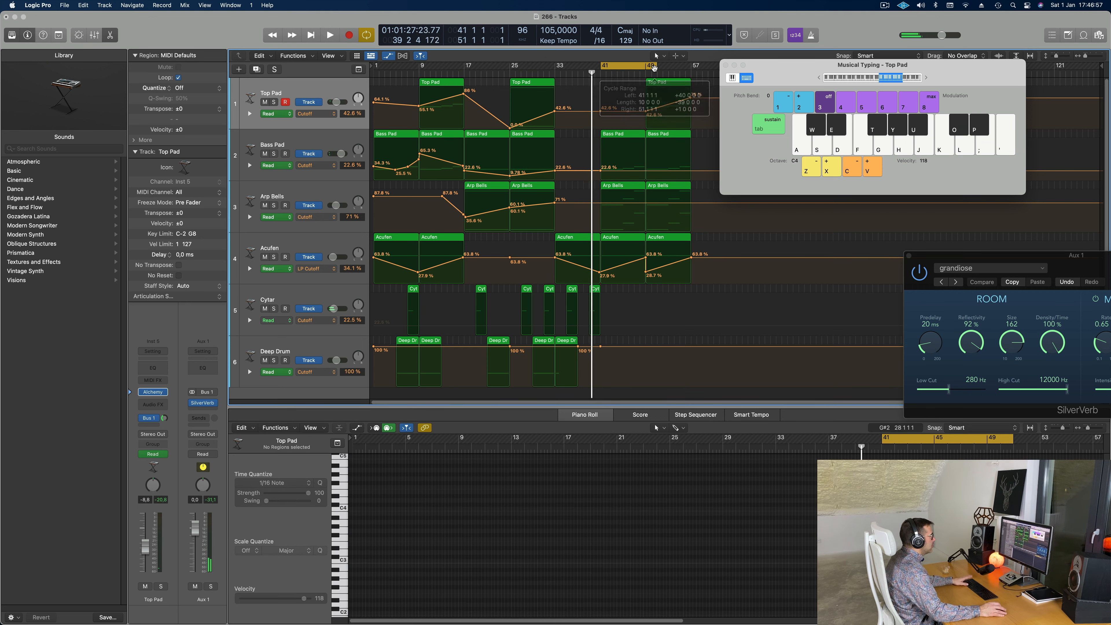
pyautogui.press('space')
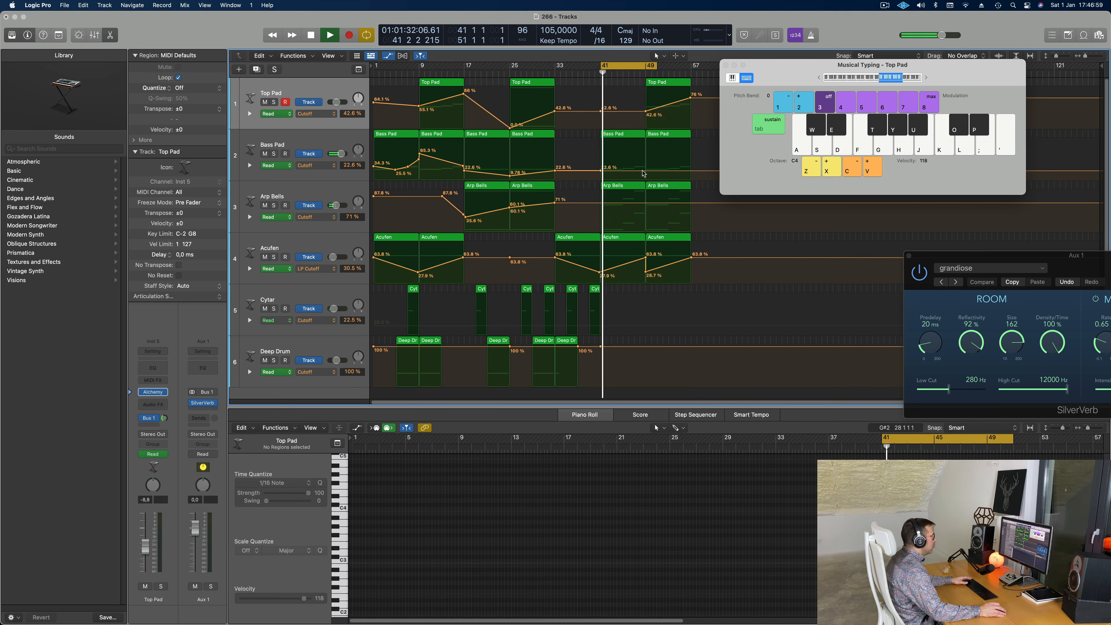
pyautogui.press('space')
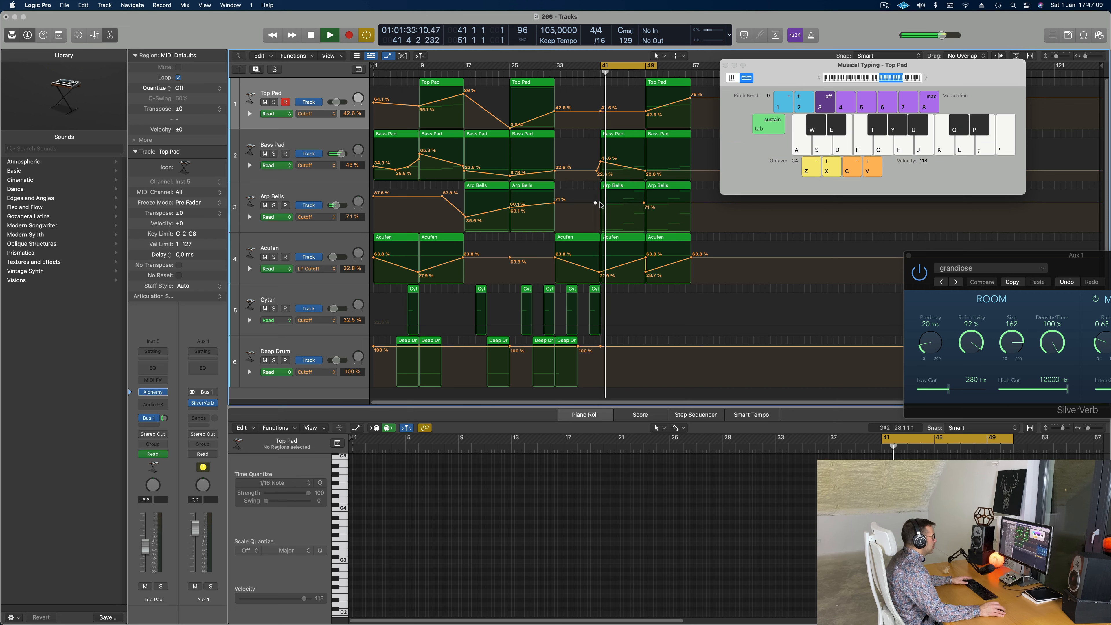
# Shape the Arp Bells cutoff automation to fall from 69% at bar 41 to 44% at bar 49
pyautogui.moveTo(600, 206); pyautogui.dragTo(601, 214)
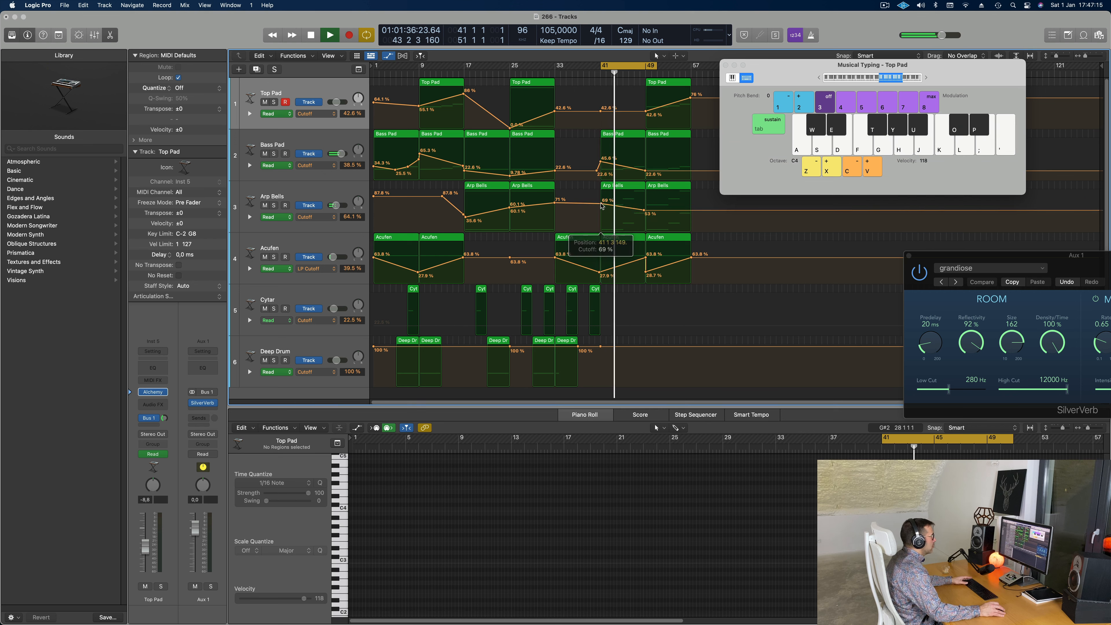
pyautogui.moveTo(642, 211); pyautogui.dragTo(645, 216)
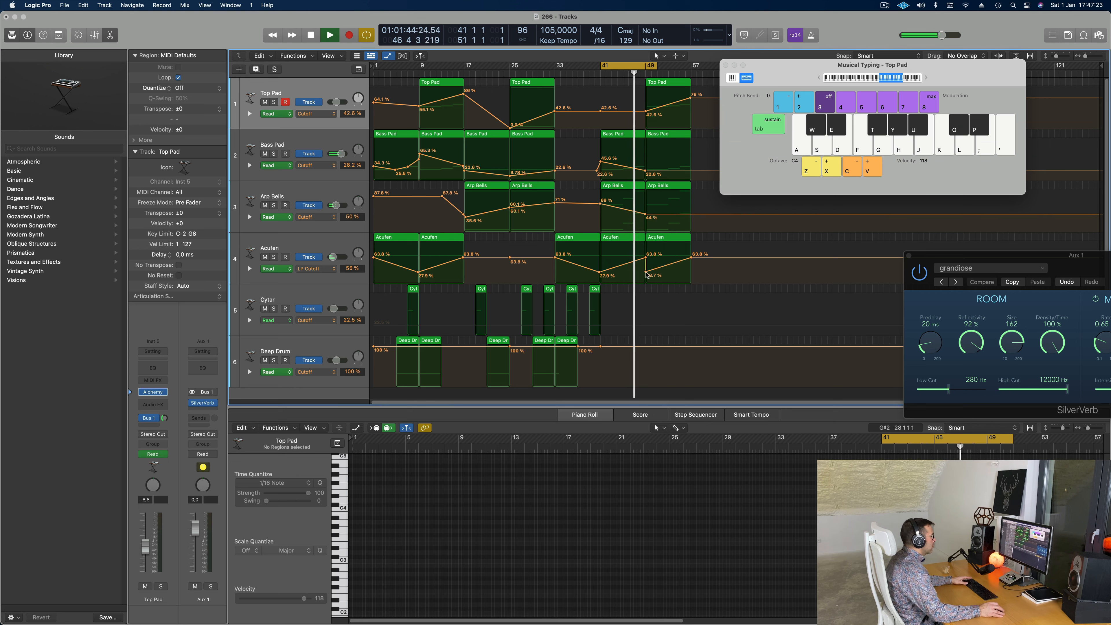
# Extend the end of the cycle range to bar 57 and restart playback from bar 41
pyautogui.moveTo(658, 68); pyautogui.dragTo(691, 75)
pyautogui.press('space')
pyautogui.press('space')
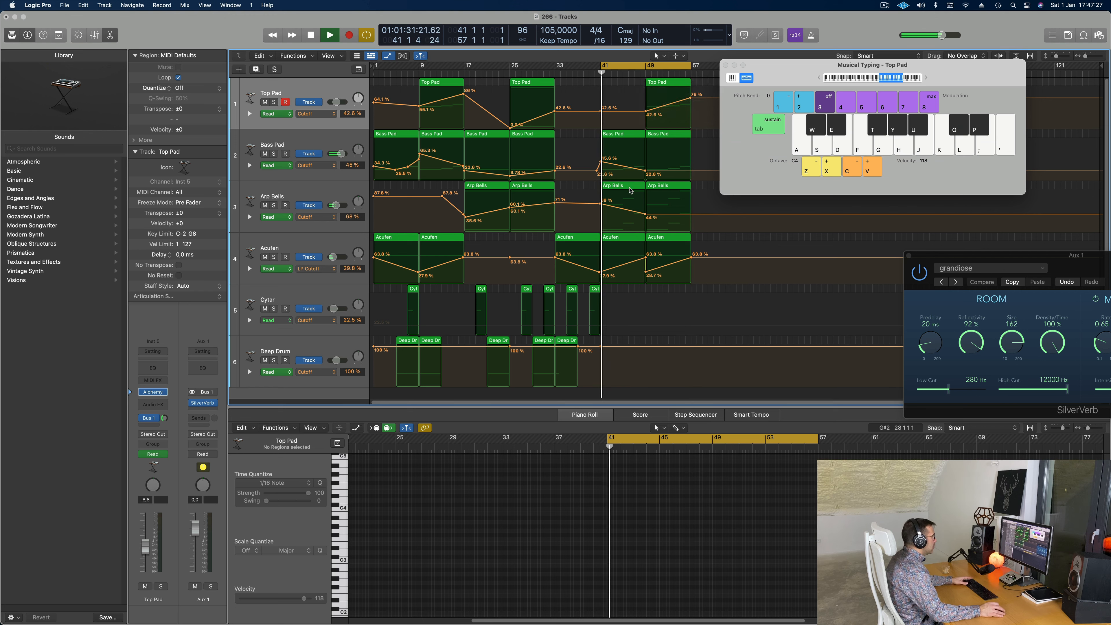
# Remove the extra notes from the Arp Bells region at bar 41 and lengthen the two remaining notes to fill the region
pyautogui.doubleClick(626, 186)
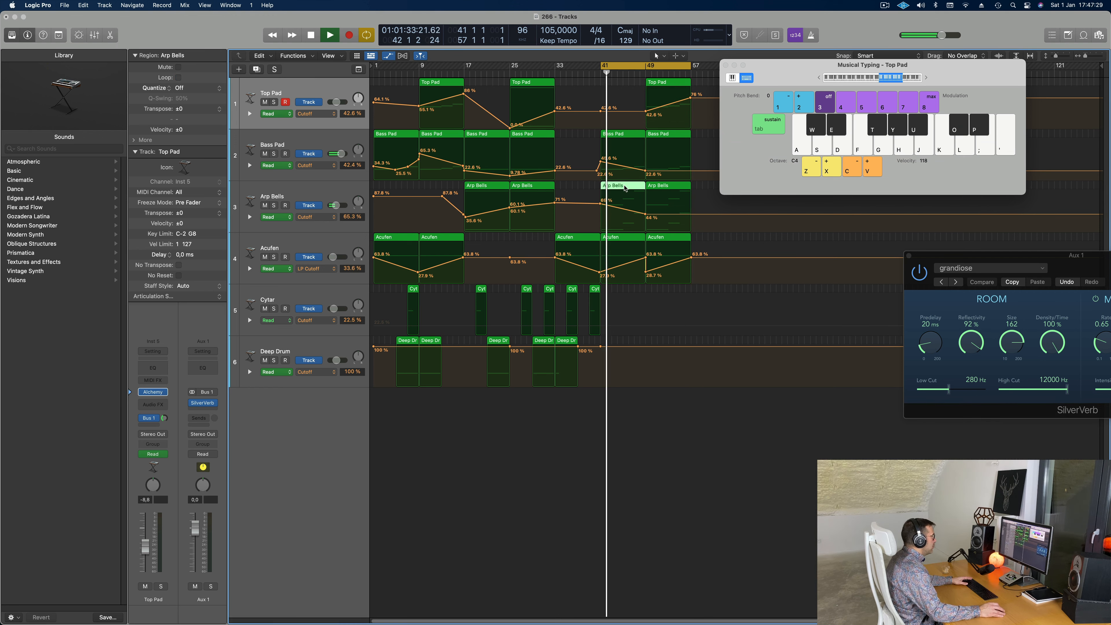
pyautogui.doubleClick(625, 187)
pyautogui.scroll(2, 671, 514)
pyautogui.moveTo(668, 496); pyautogui.dragTo(696, 584)
pyautogui.press('Delete')
pyautogui.moveTo(655, 520); pyautogui.dragTo(641, 600)
pyautogui.moveTo(657, 541); pyautogui.dragTo(710, 548)
pyautogui.press('super+Left')
pyautogui.press('super+Left')
pyautogui.press('super+Left')
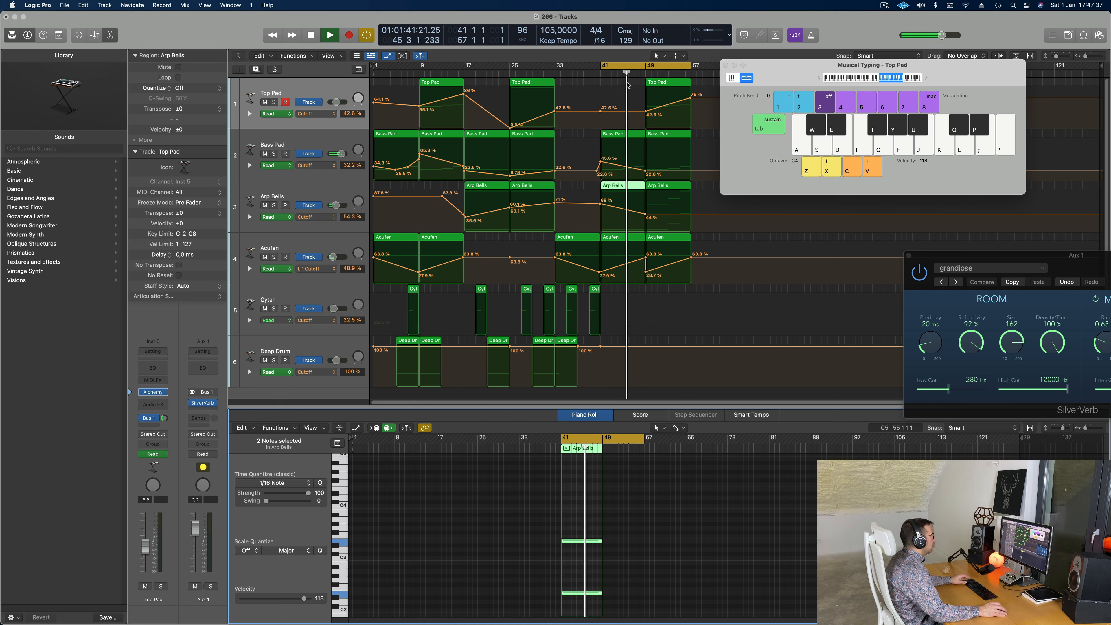
# Replay the section from bar 42 and lower the Top Pad cutoff automation at bar 49 to near zero
pyautogui.click(610, 72)
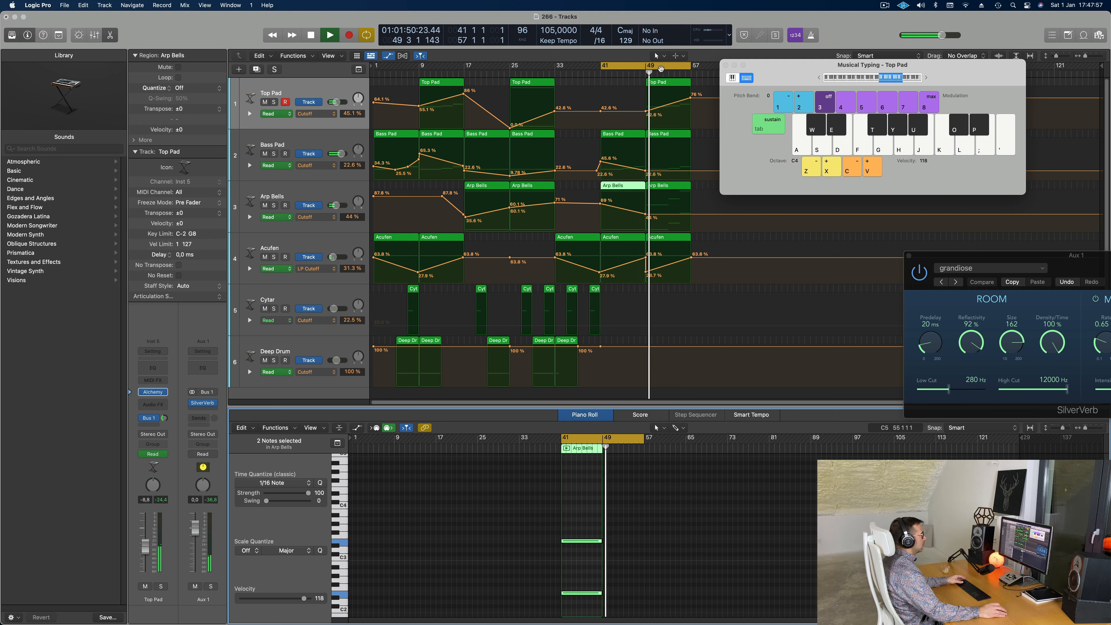
pyautogui.moveTo(647, 118); pyautogui.dragTo(645, 126)
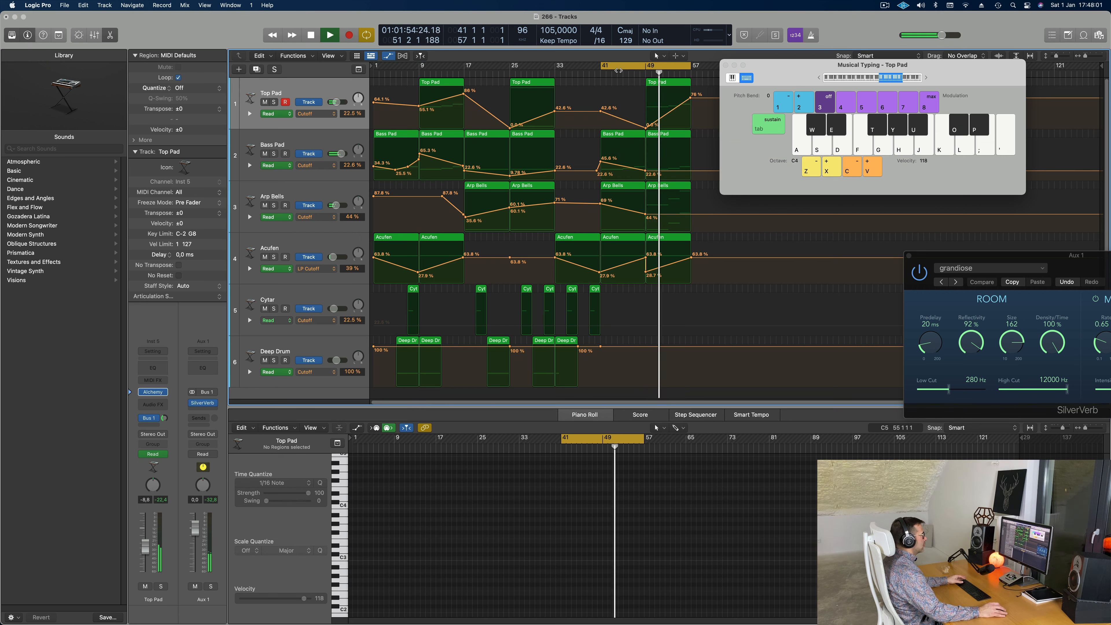
# Replace the Arp Bells region at bar 49 with a copy of the bar 41 region and lower its cutoff at bar 49 to 30%
pyautogui.click(677, 190)
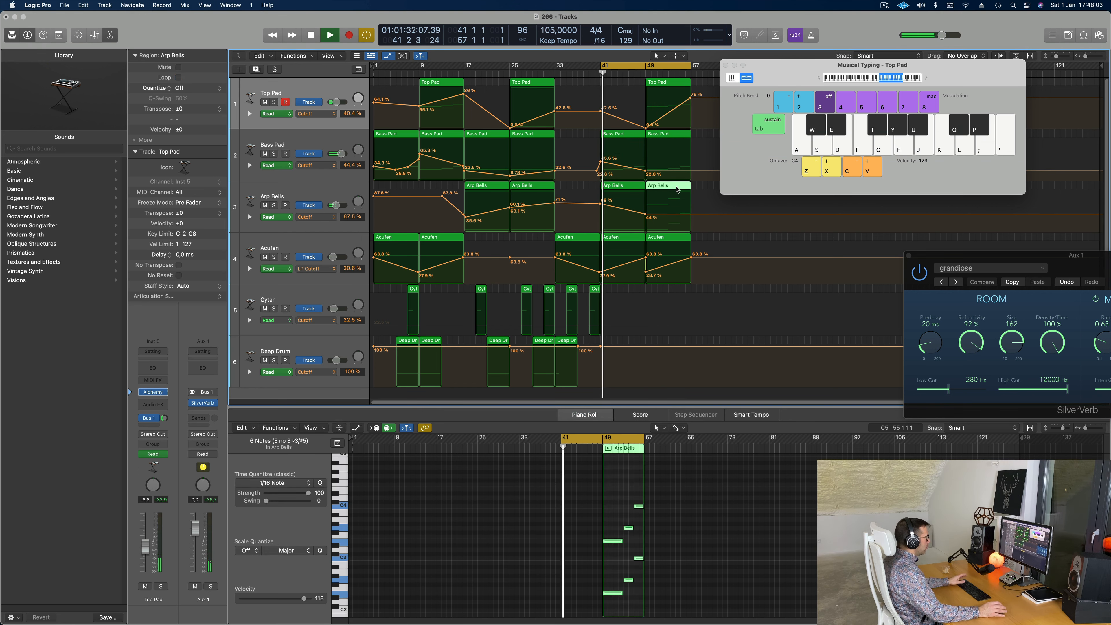
pyautogui.press('Delete')
pyautogui.moveTo(621, 189); pyautogui.dragTo(645, 218)
pyautogui.click(646, 207)
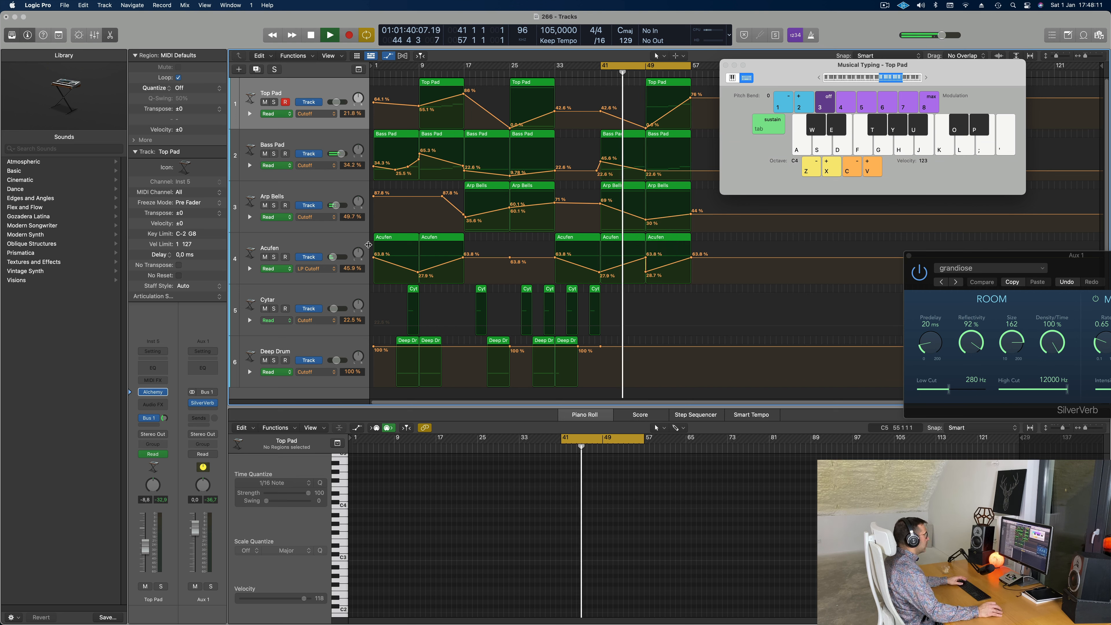
# Delete the Acufen region at bar 49
pyautogui.click(660, 237)
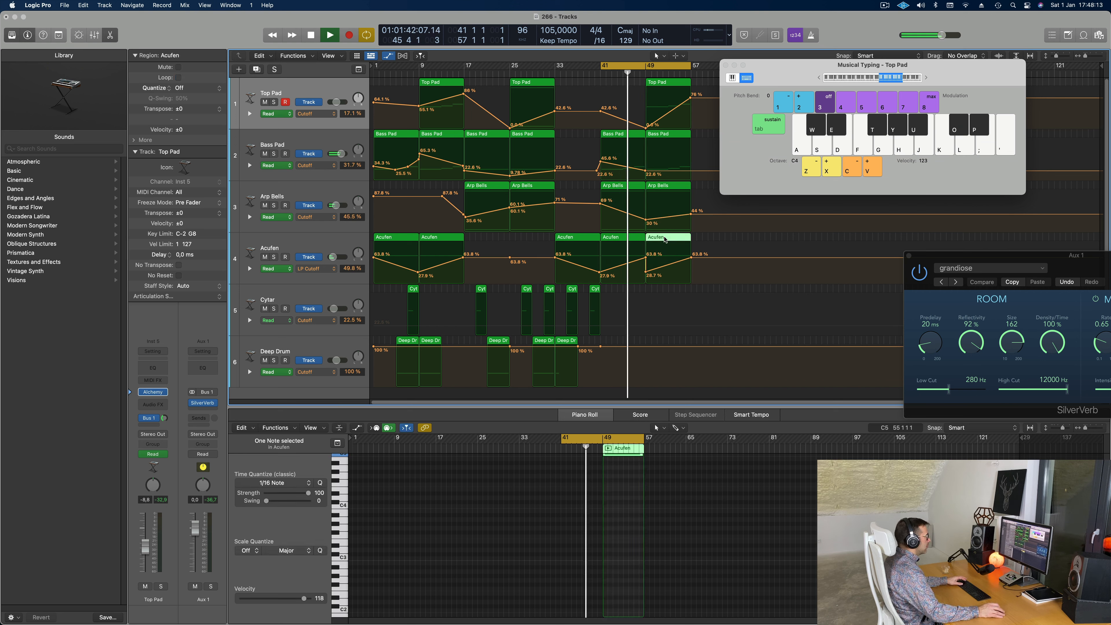
pyautogui.press('Delete')
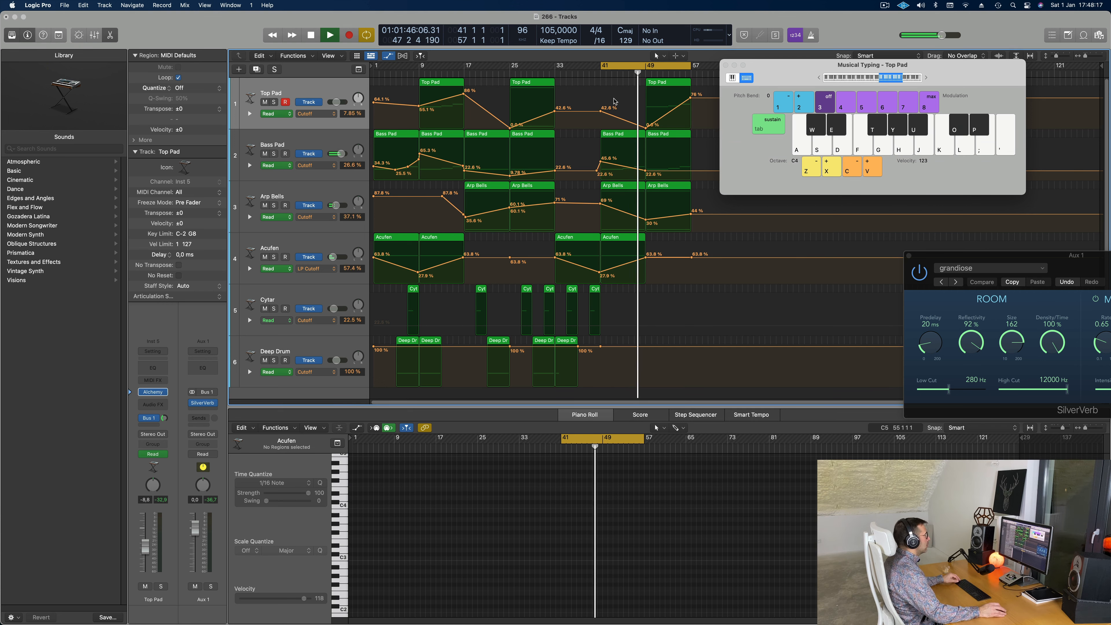
# Remove the two higher notes from the Bass Pad region at bar 41 and lengthen the remaining note to fill the region
pyautogui.click(625, 134)
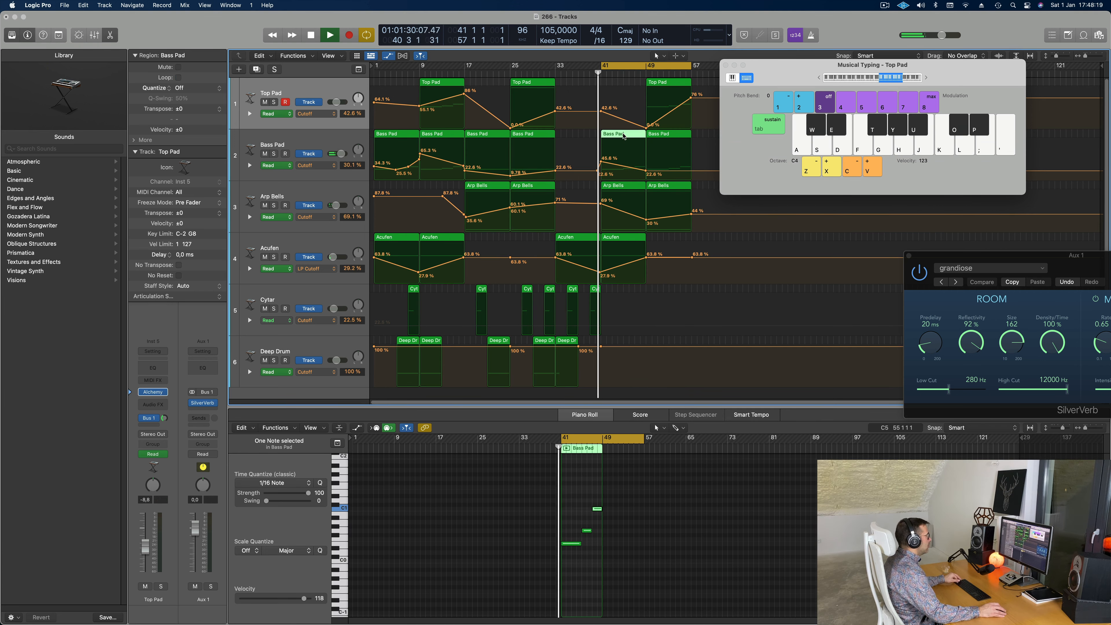
pyautogui.press('e')
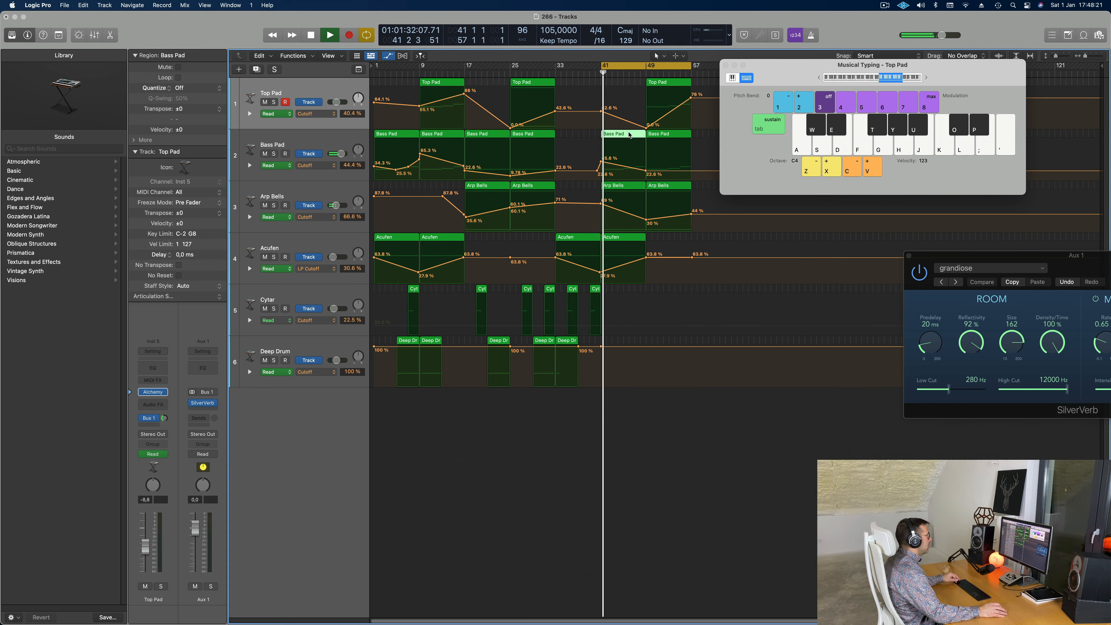
pyautogui.press('e')
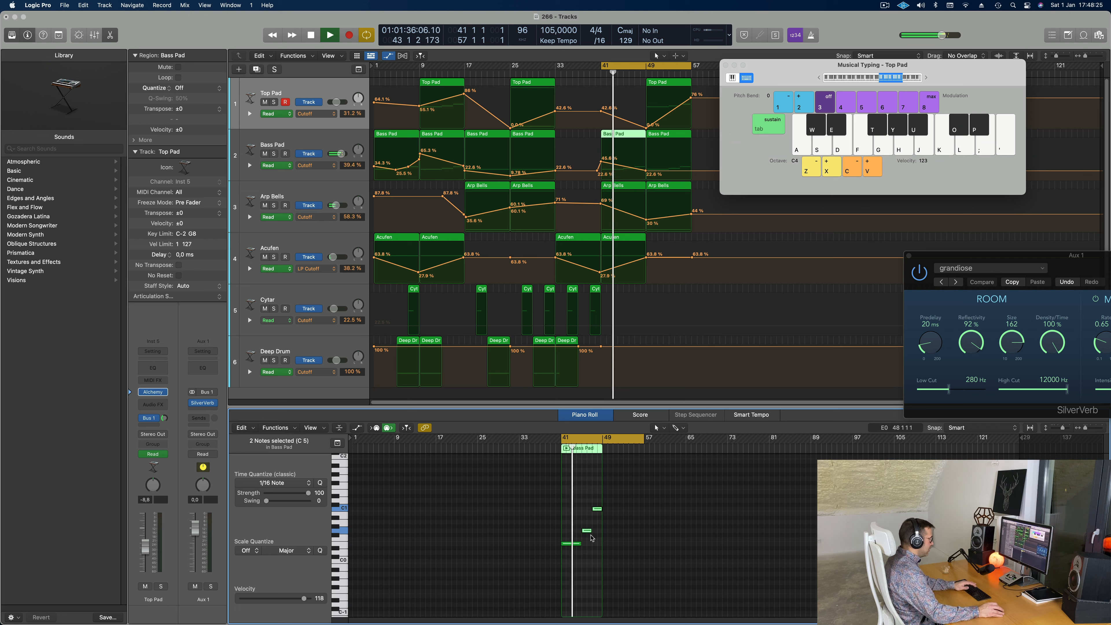
pyautogui.moveTo(583, 548); pyautogui.dragTo(599, 550)
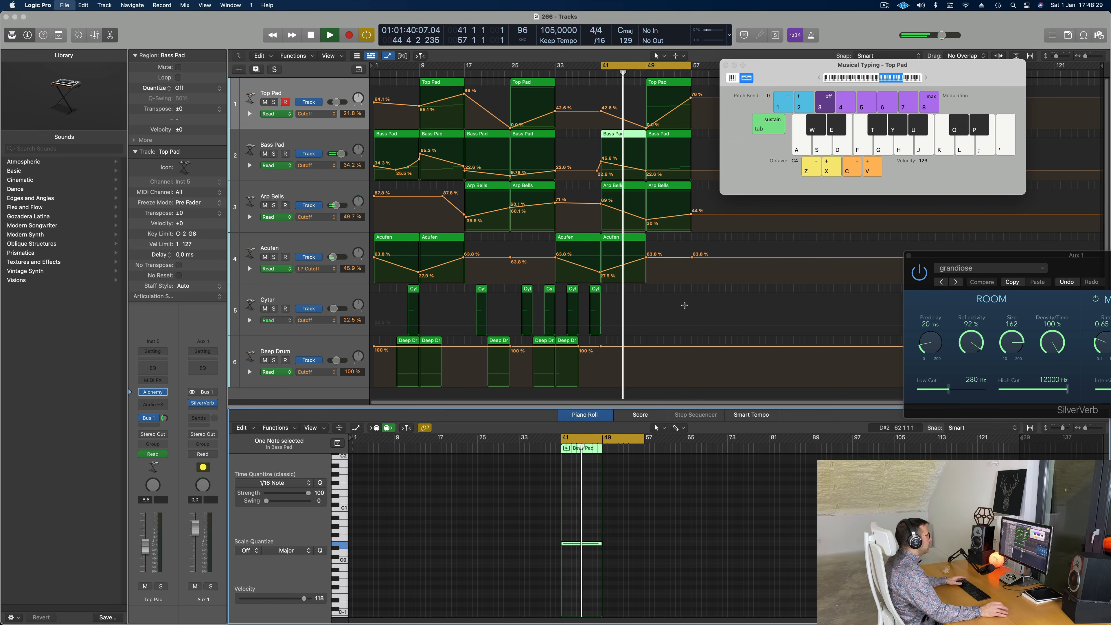
# Move the Musical Typing window clear of the regions and raise the Bass Pad cutoff automation at bar 57 to about 46%
pyautogui.moveTo(825, 67); pyautogui.dragTo(888, 122)
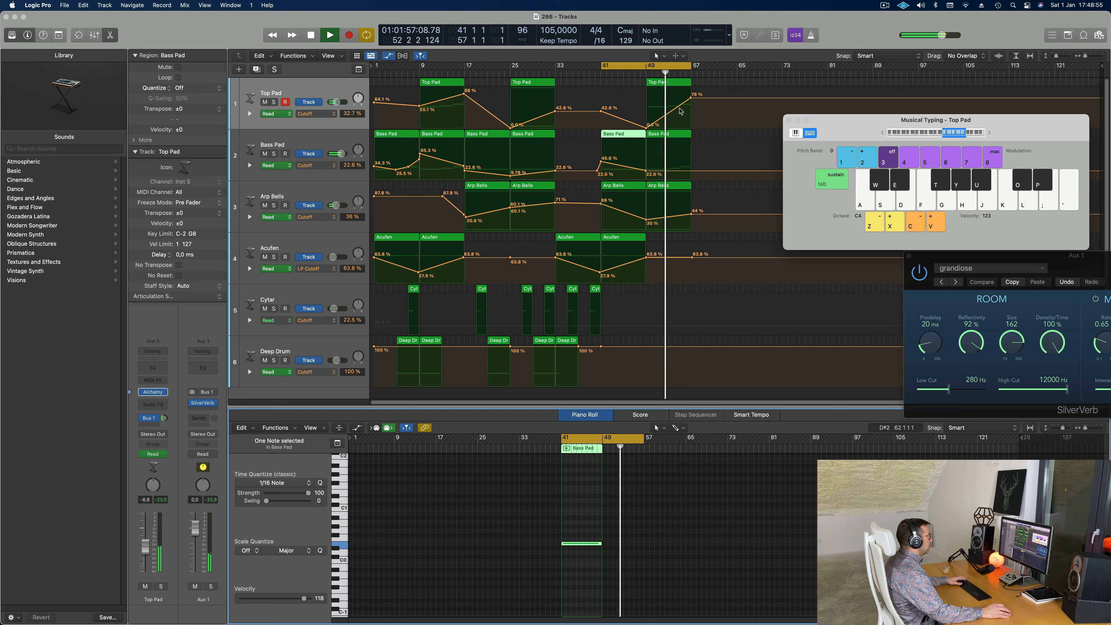
pyautogui.click(689, 171)
pyautogui.moveTo(690, 171); pyautogui.dragTo(692, 162)
pyautogui.press('a')
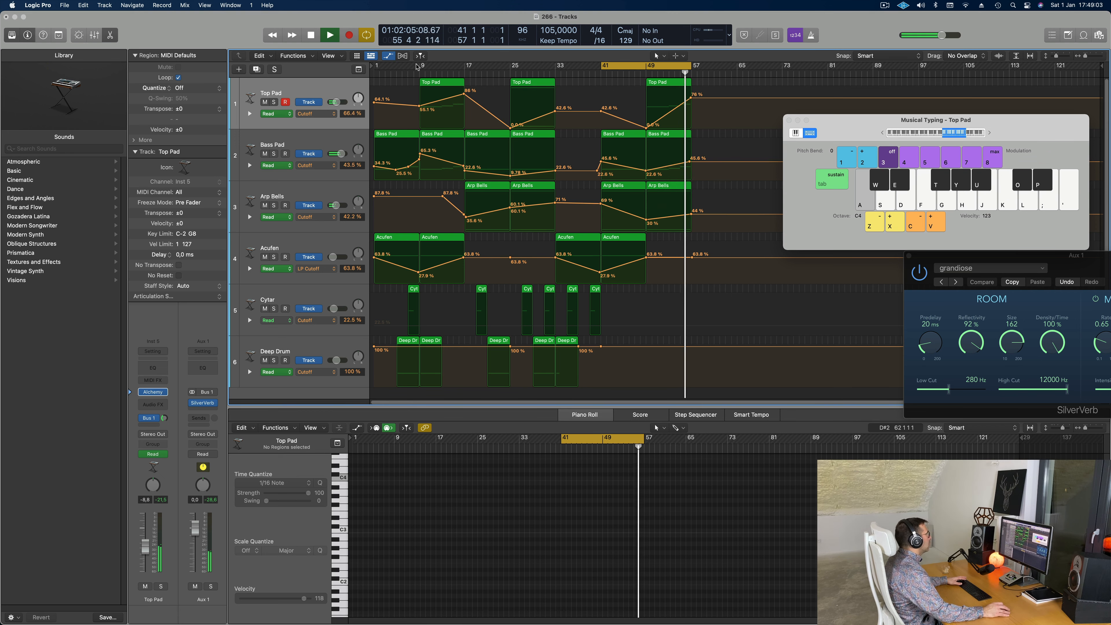
# Show the secondary time ruler above the tracks and extend the start of the cycle range back to bar 33
pyautogui.click(329, 56)
pyautogui.click(359, 163)
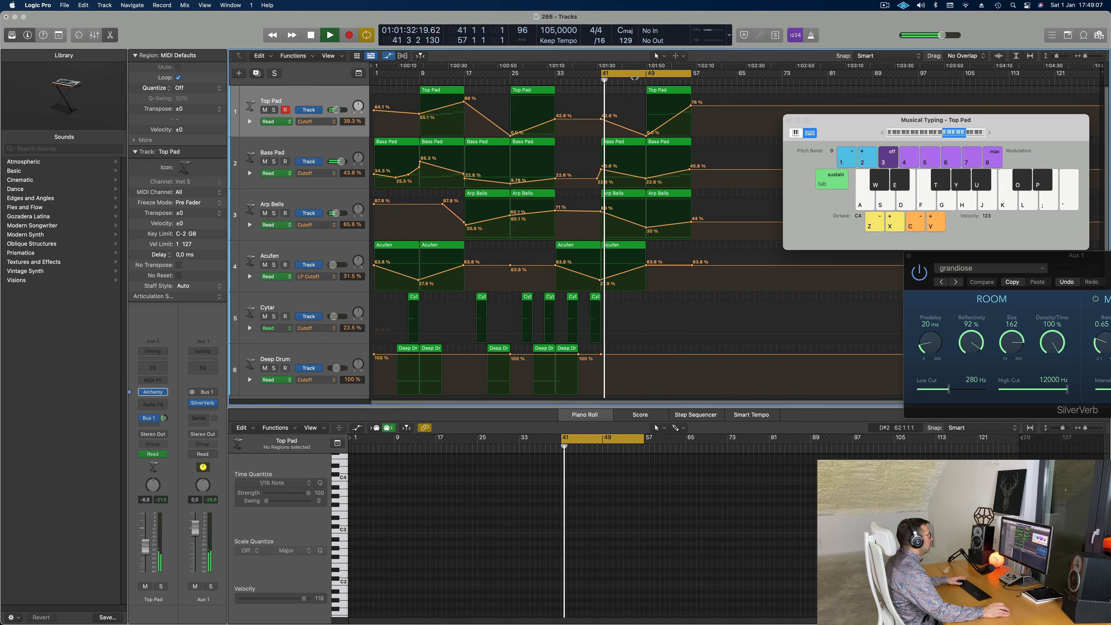
pyautogui.moveTo(602, 76); pyautogui.dragTo(489, 74)
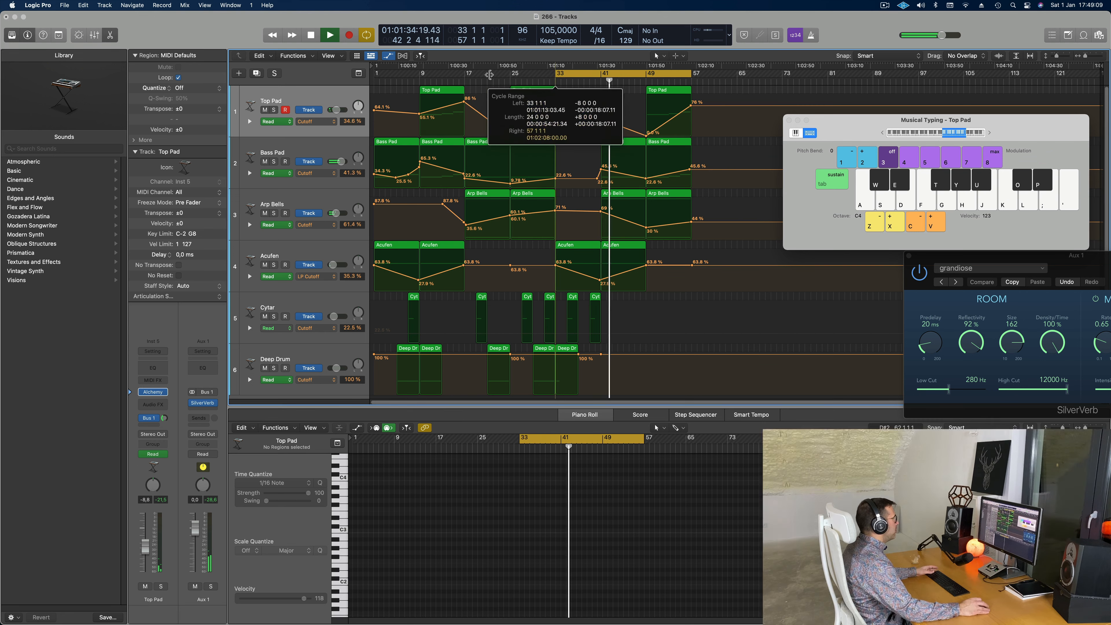